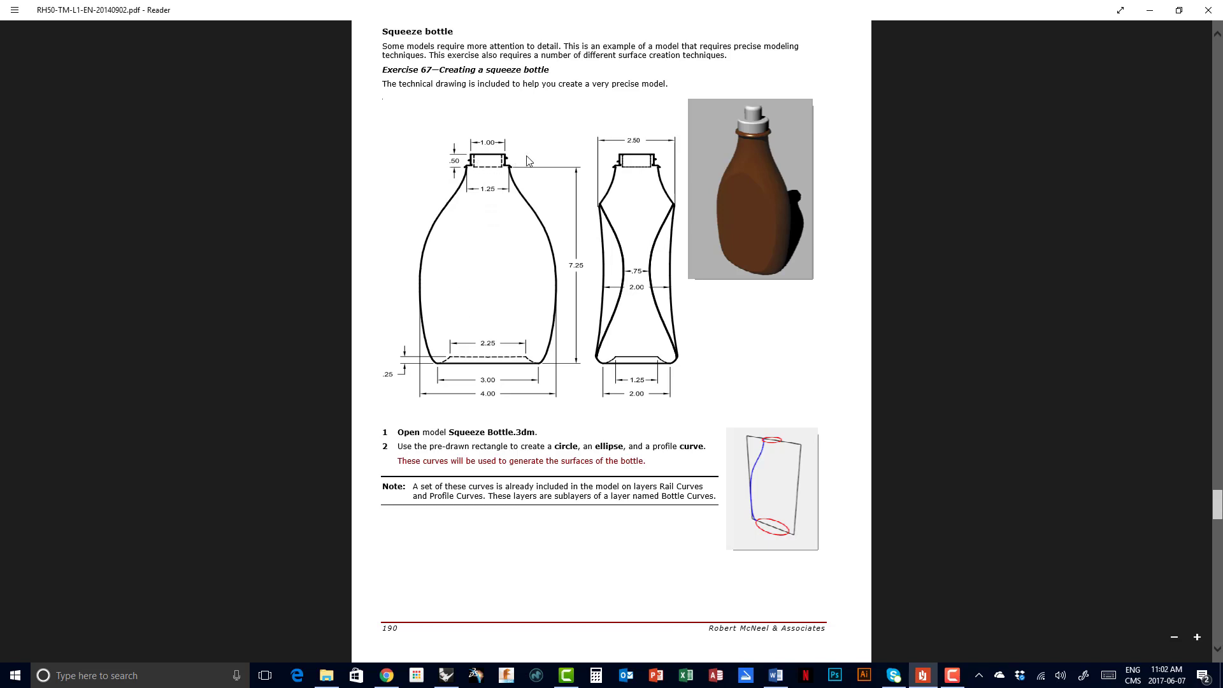
Read through the squeeze bottle exercise in the PDF, down to the Modeling Screw Threads links
scroll(516, 224, "down", 15)
scroll(516, 225, "down", 15)
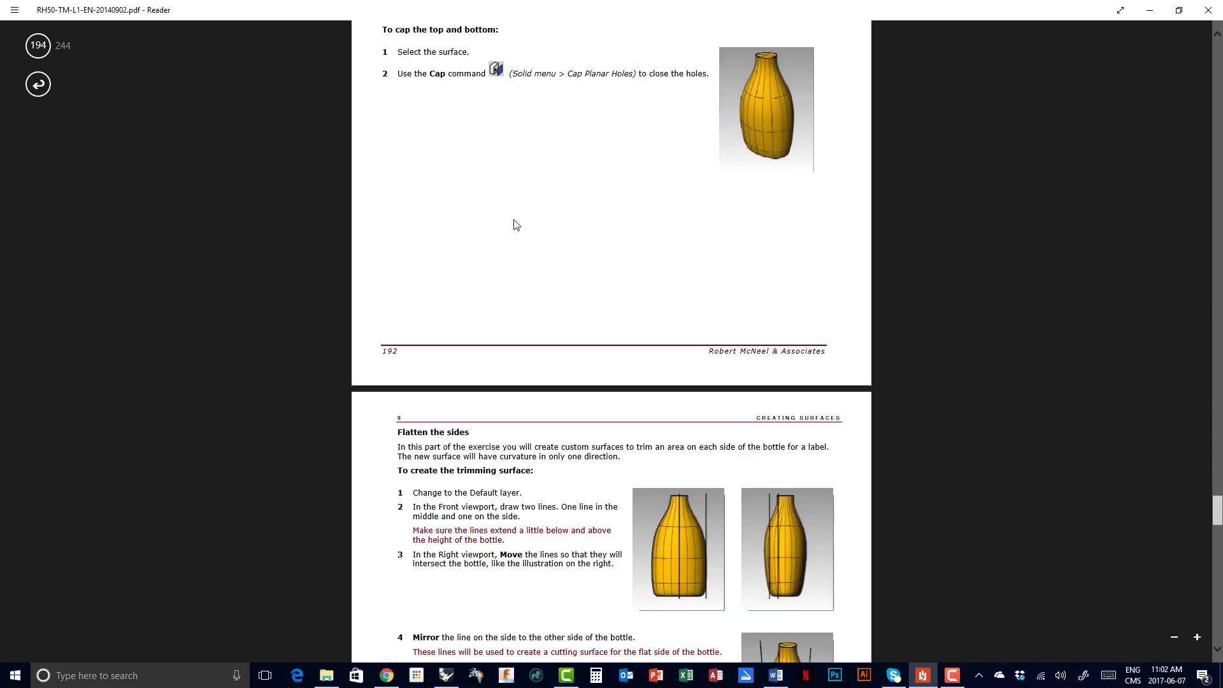
scroll(516, 224, "down", 15)
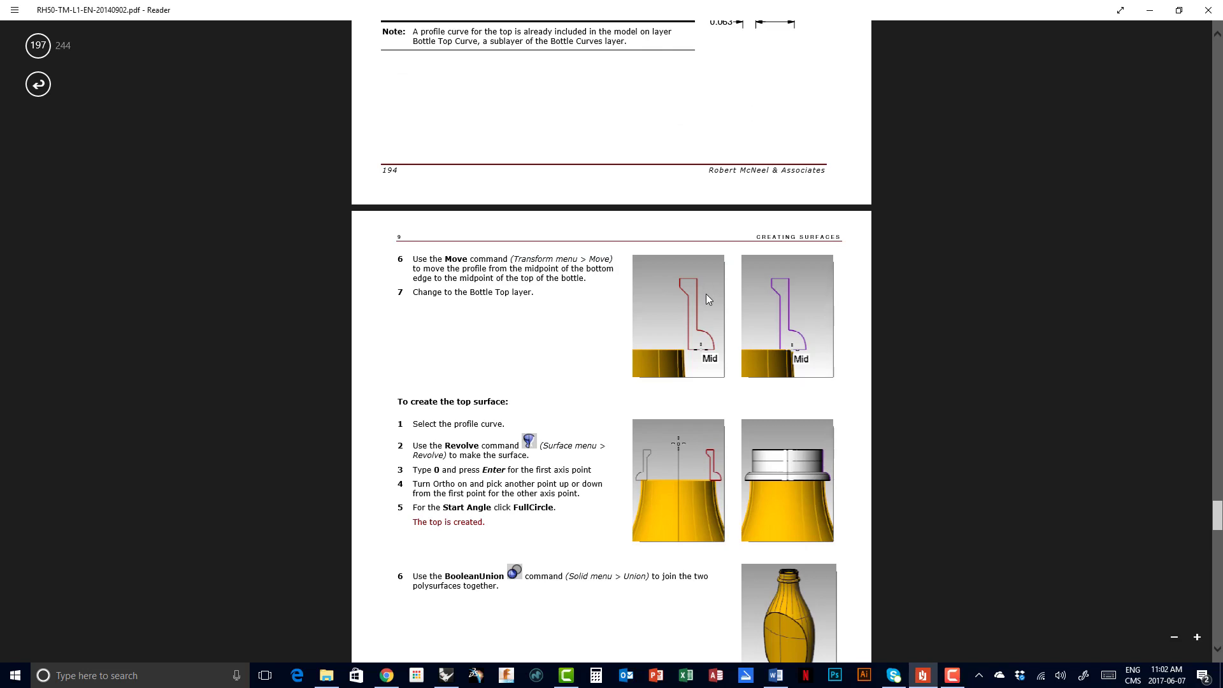
scroll(700, 306, "down", 10)
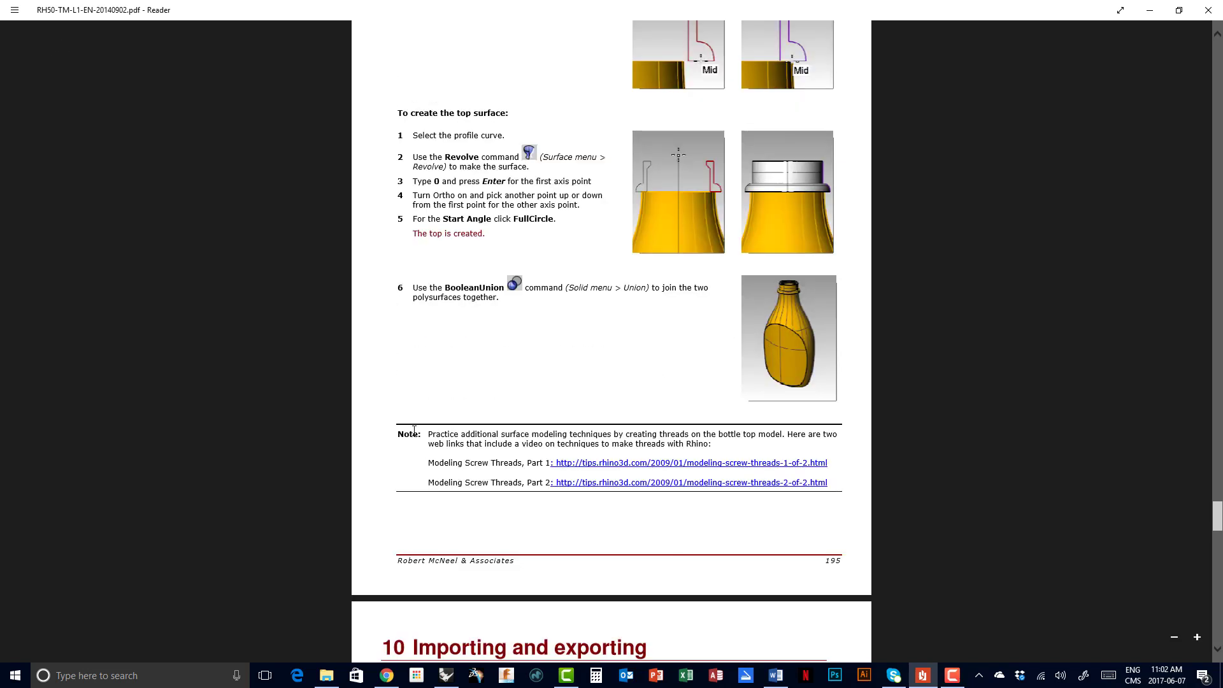
left_click_drag(429, 465, 532, 466)
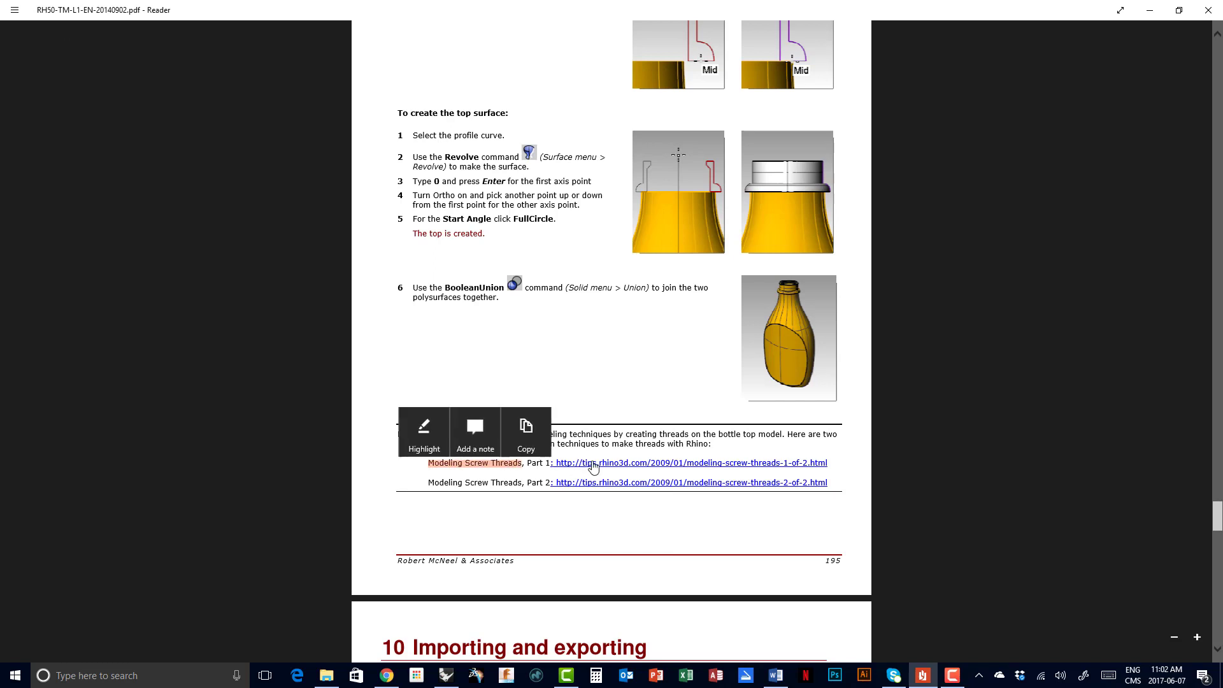
left_click(936, 467)
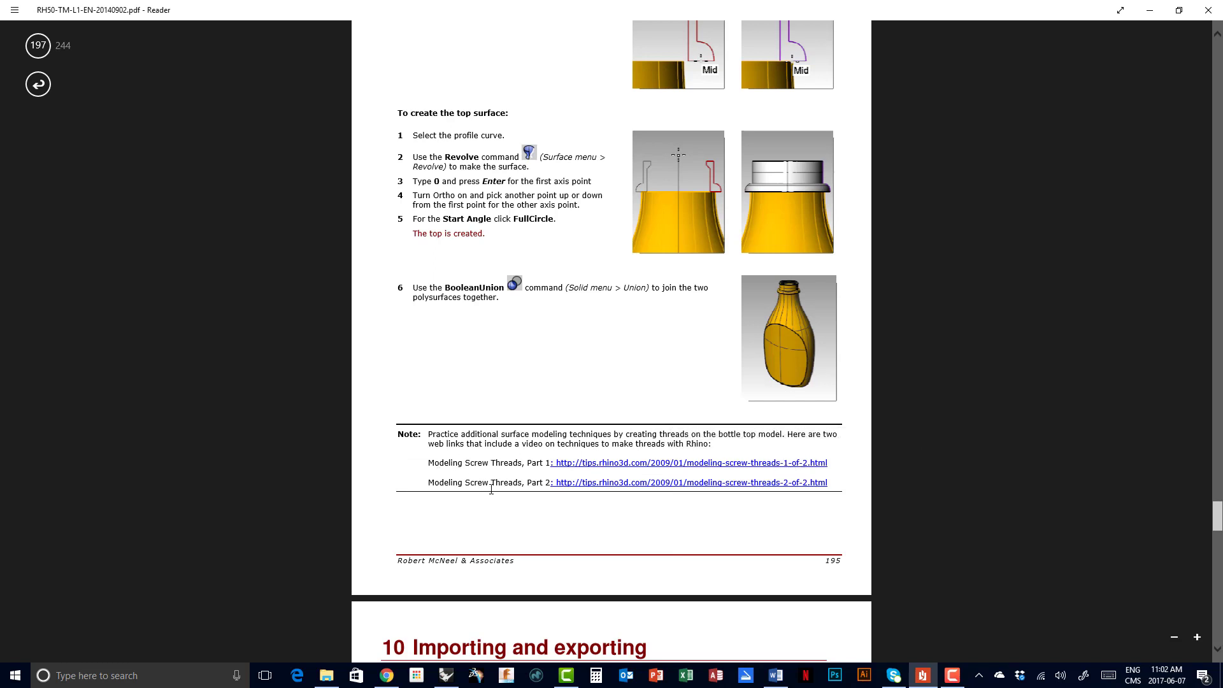
left_click(559, 484)
Return to the start of Exercise 67 and review the technical drawing and the model file it names
scroll(774, 310, "up", 15)
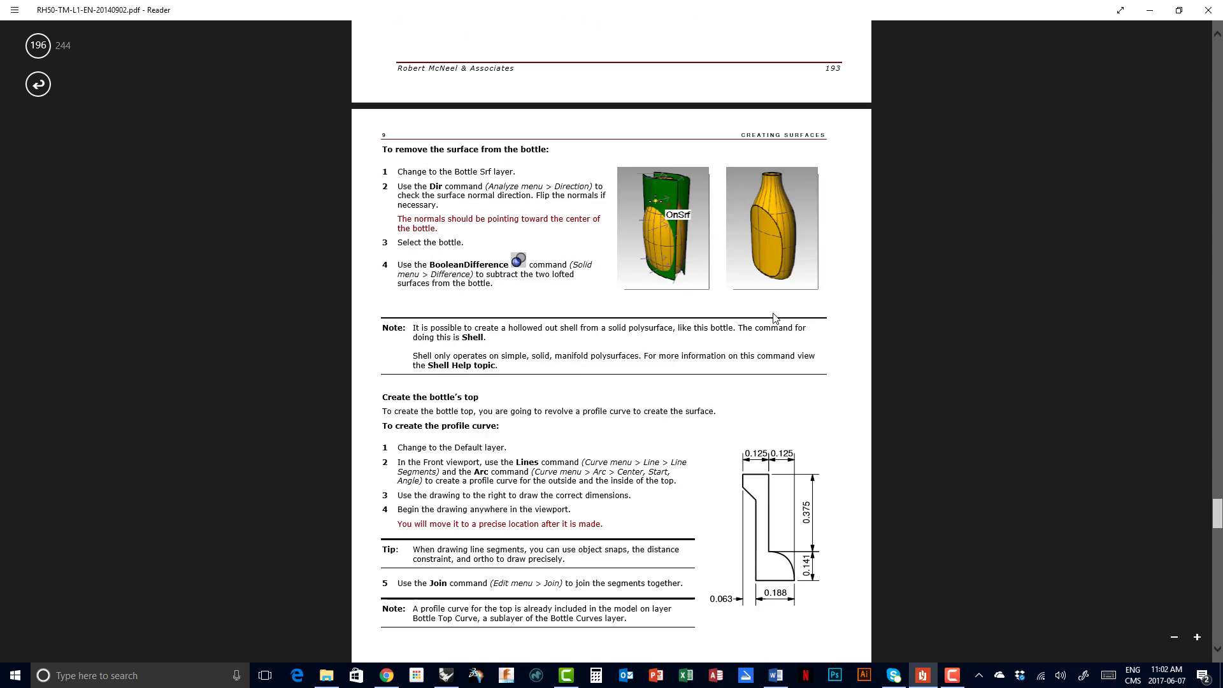
scroll(773, 312, "up", 10)
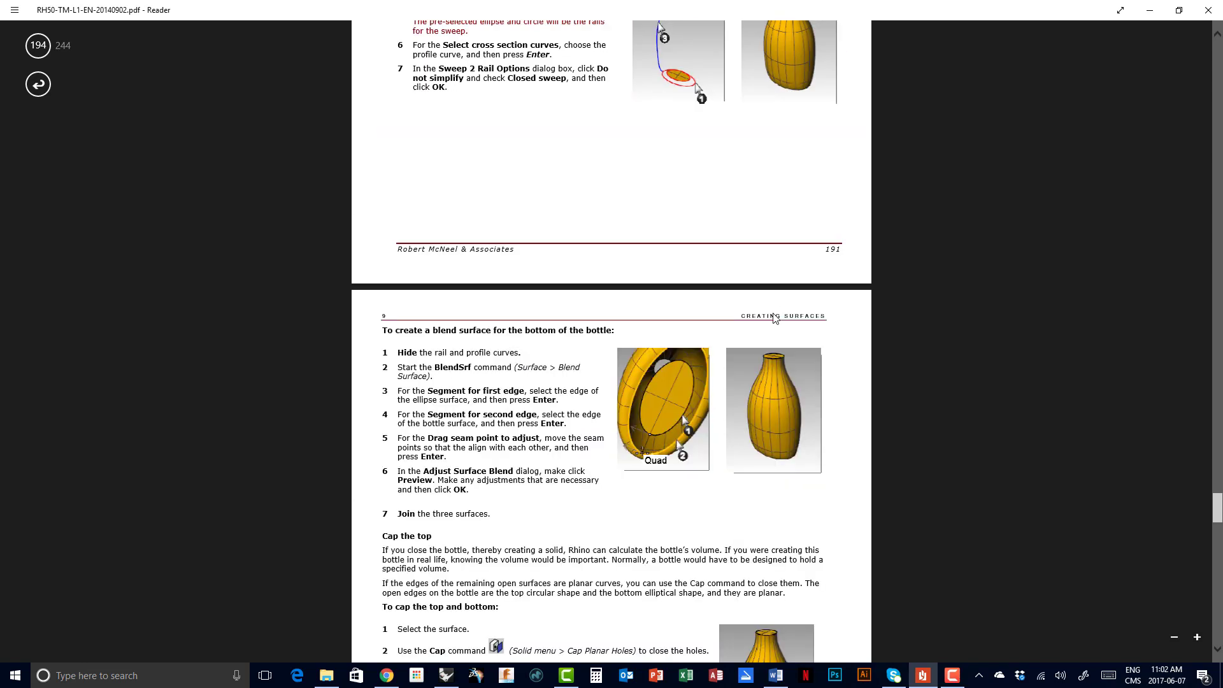
scroll(774, 318, "up", 2)
scroll(774, 318, "up", 3)
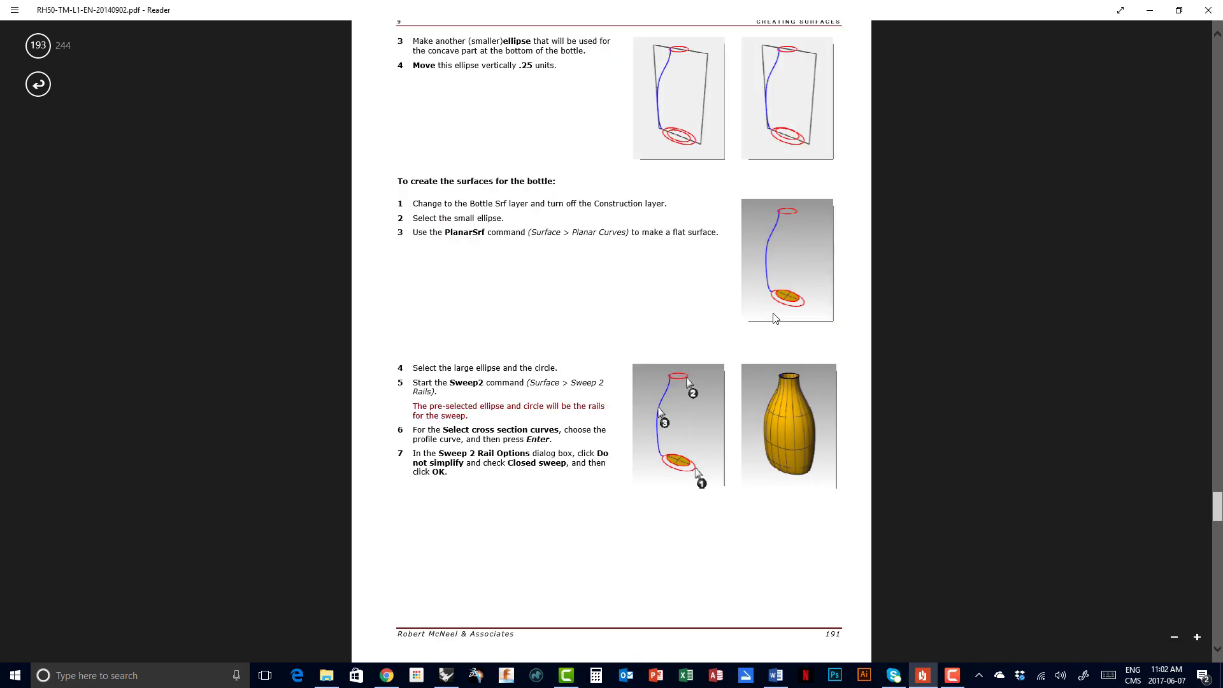
scroll(775, 317, "up", 10)
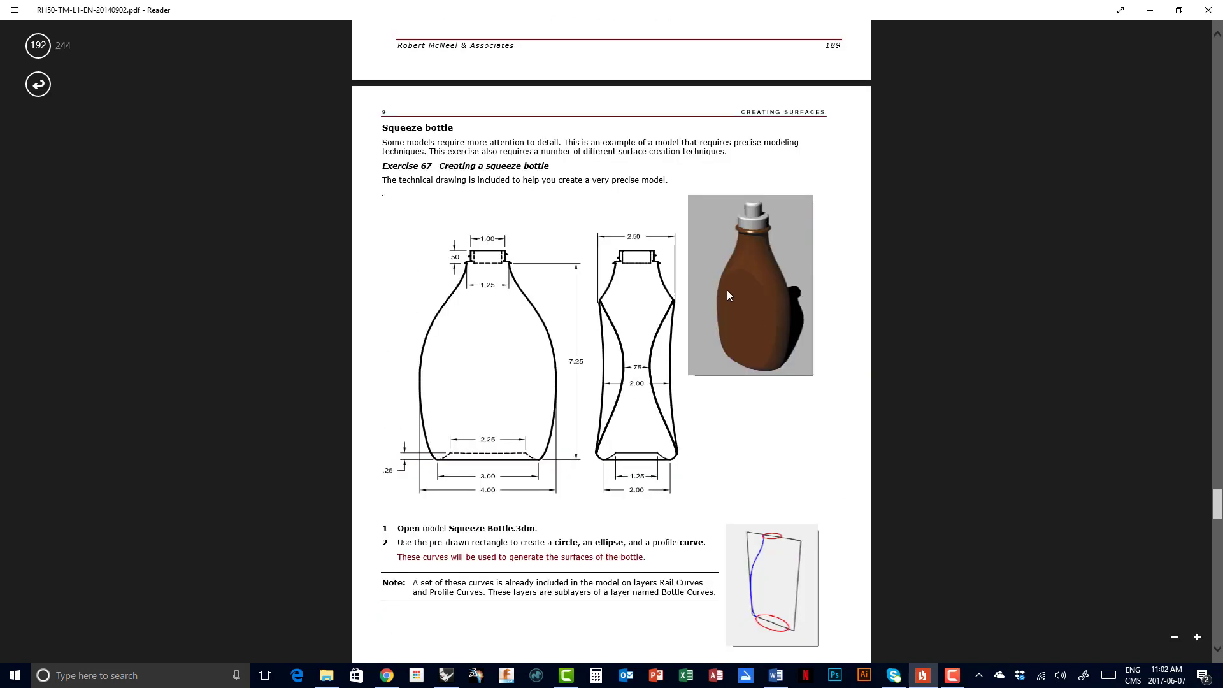
scroll(524, 349, "down", 3)
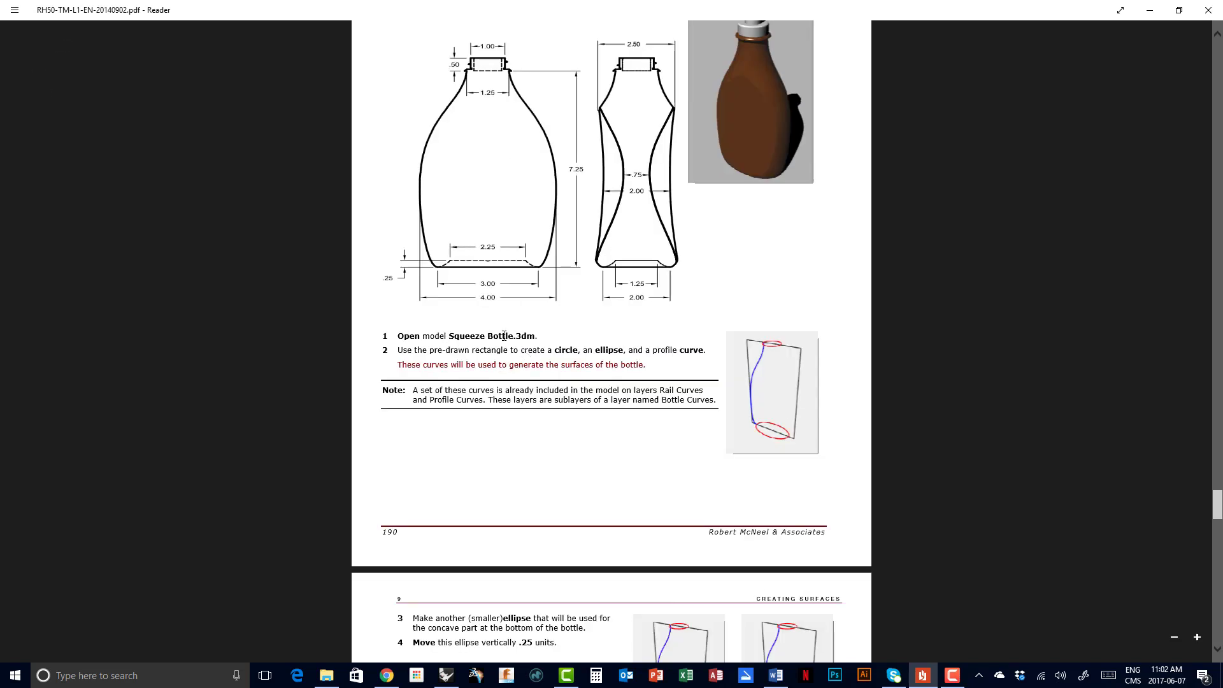
left_click_drag(536, 335, 449, 336)
left_click(590, 333)
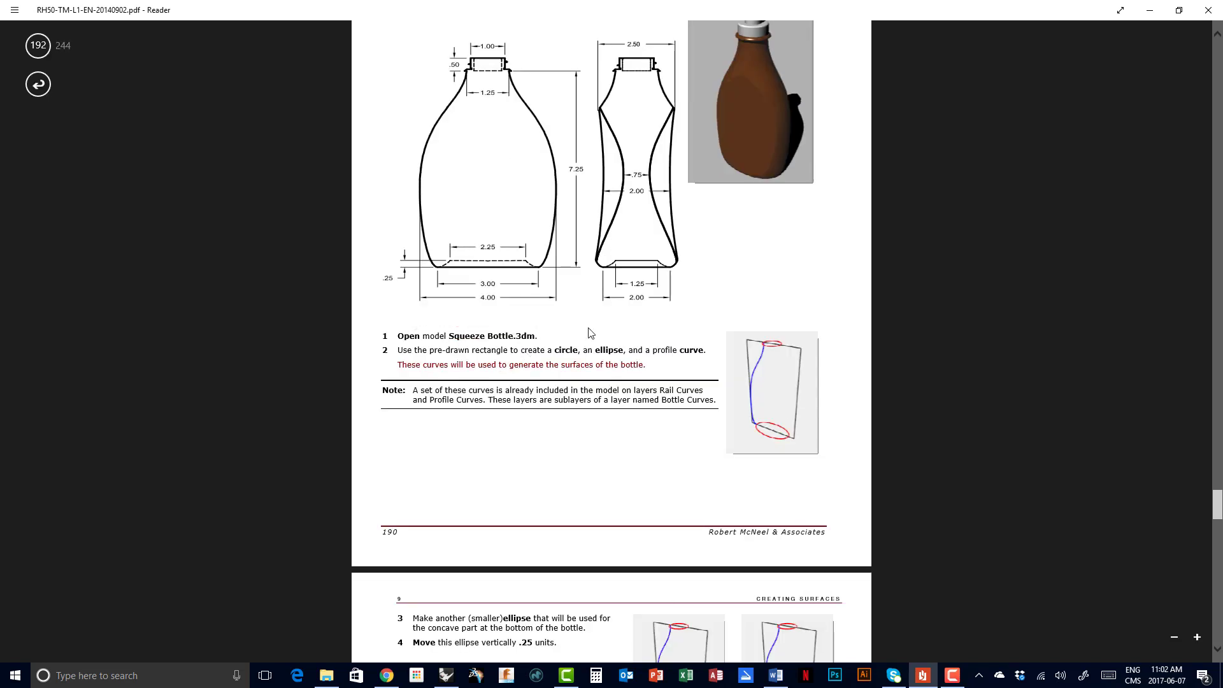
Switch to Rhinoceros and toggle the Bottle Curves layer off and on to examine the bottle's curves in perspective
left_click(445, 676)
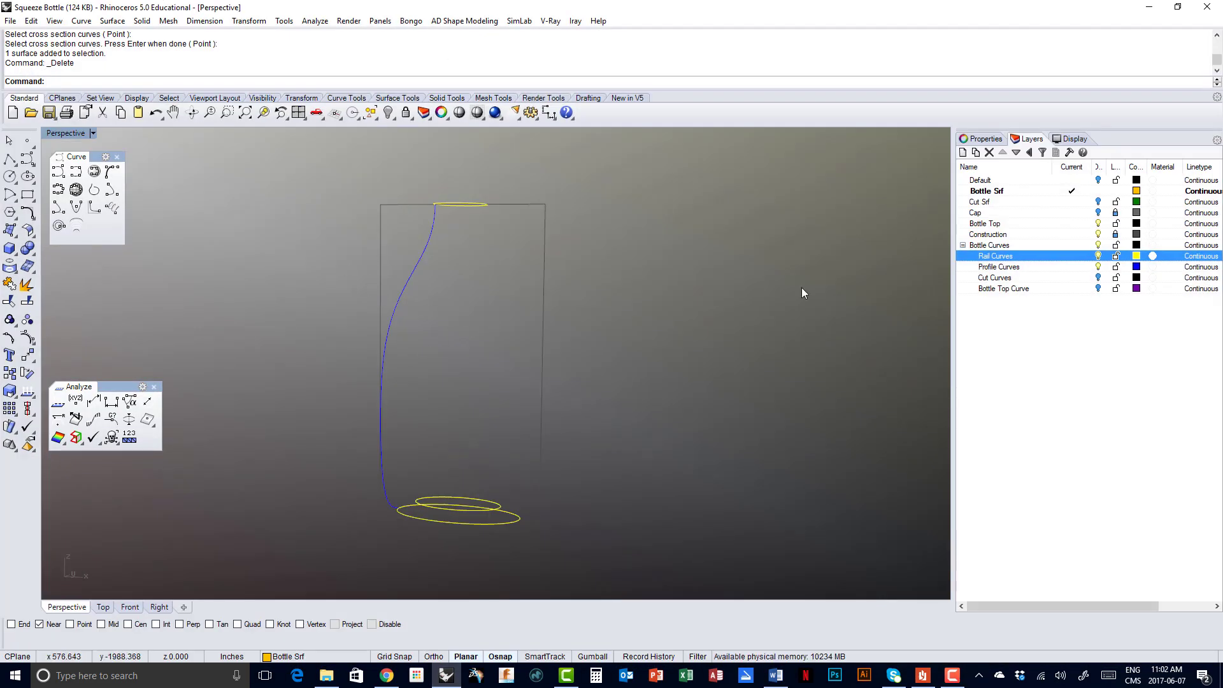
left_click(1098, 246)
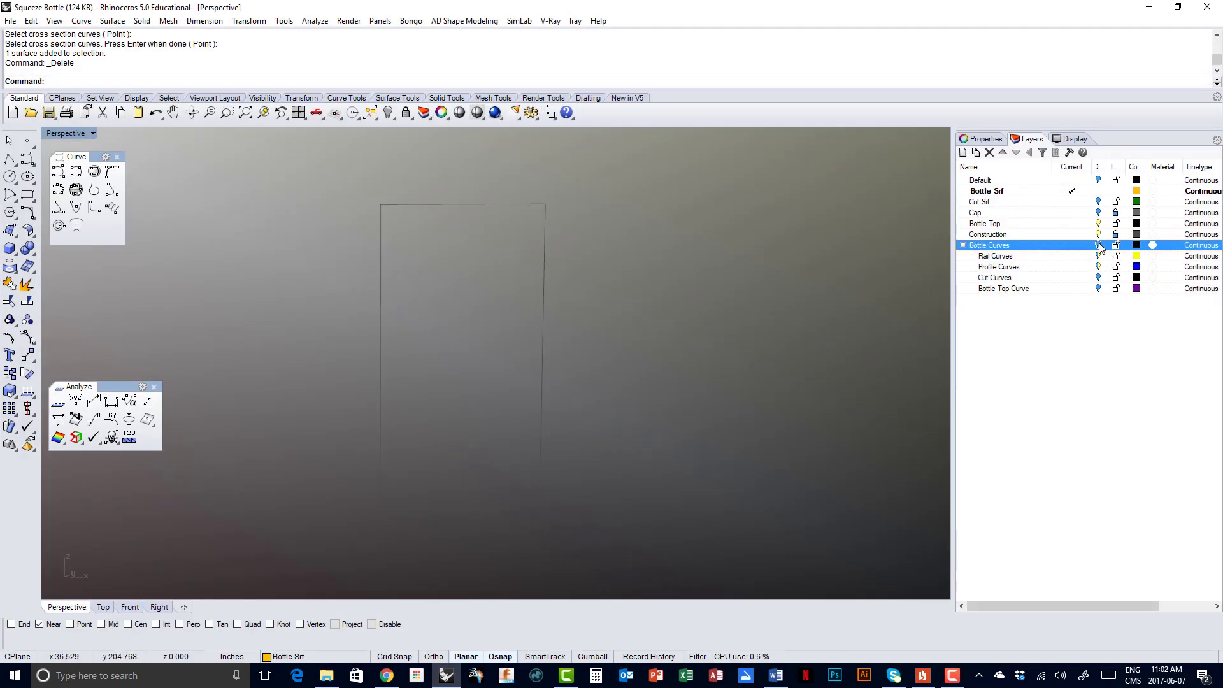
left_click(1098, 246)
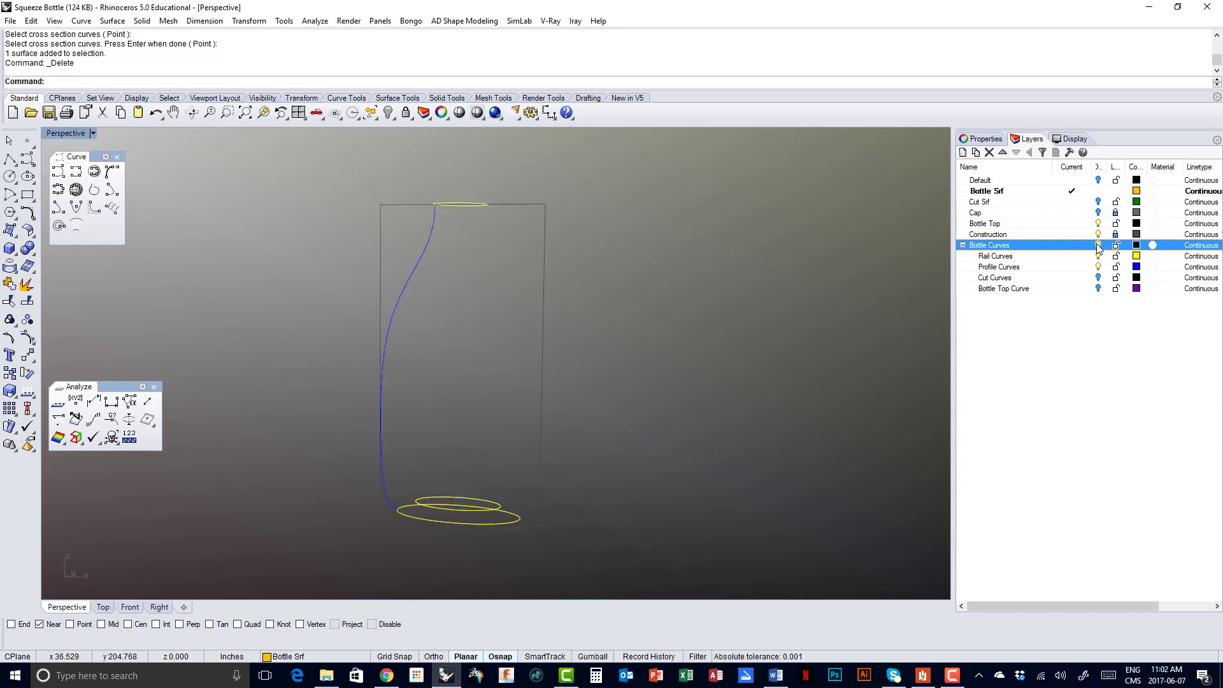
right_click_drag(456, 337, 453, 400)
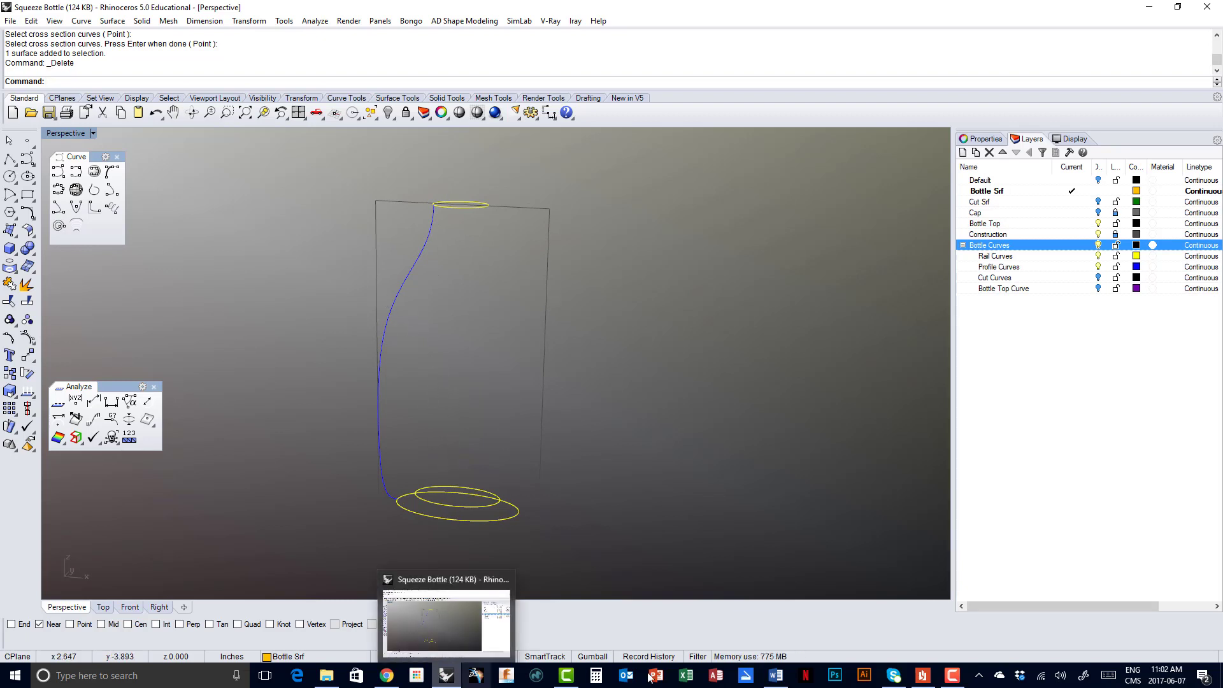
Switch to the PDF in Reader and review the drawing and the steps for the circle, ellipses and profile curve
left_click(923, 676)
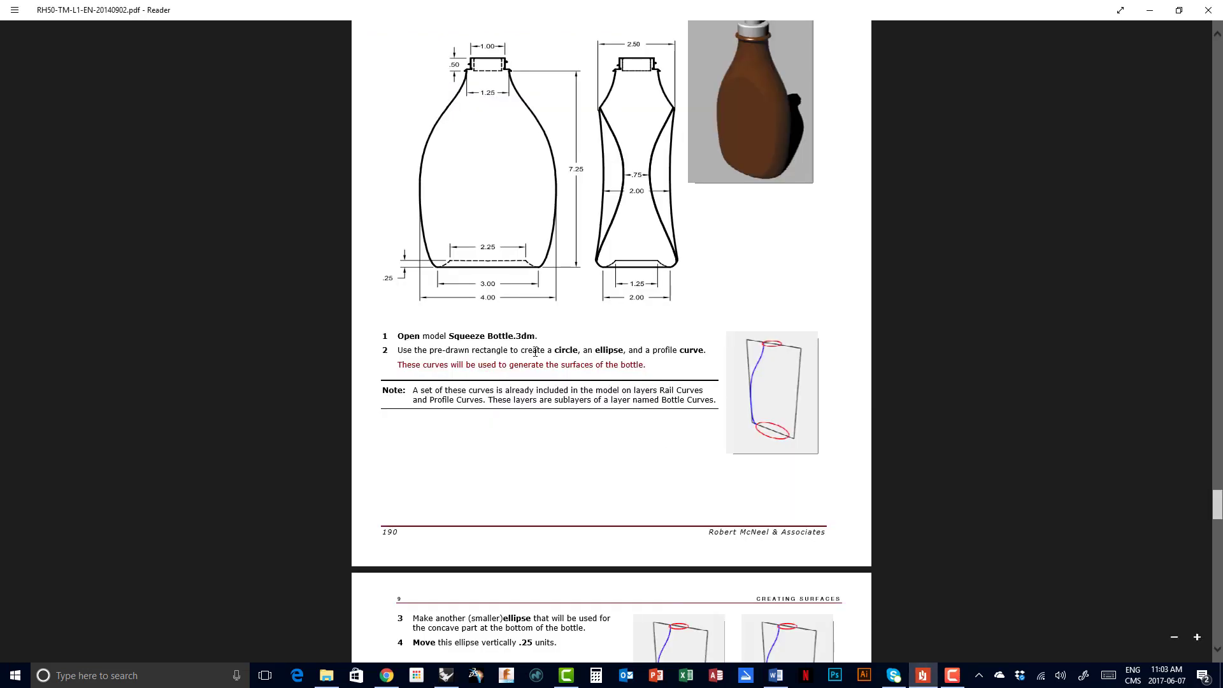
scroll(553, 376, "down", 3)
scroll(553, 376, "down", 3)
scroll(605, 388, "up", 8)
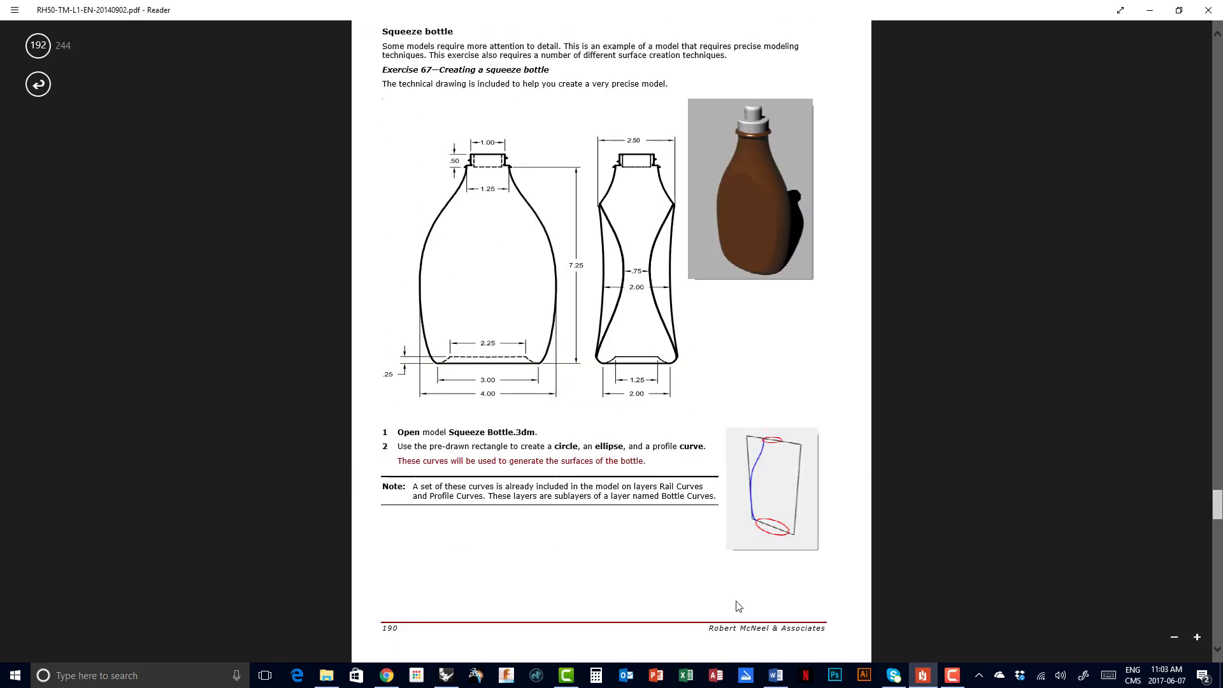
Switch back to Rhinoceros, maximize the Front viewport and close the floating Analyze toolbar
left_click(922, 677)
right_click_drag(418, 396, 372, 415)
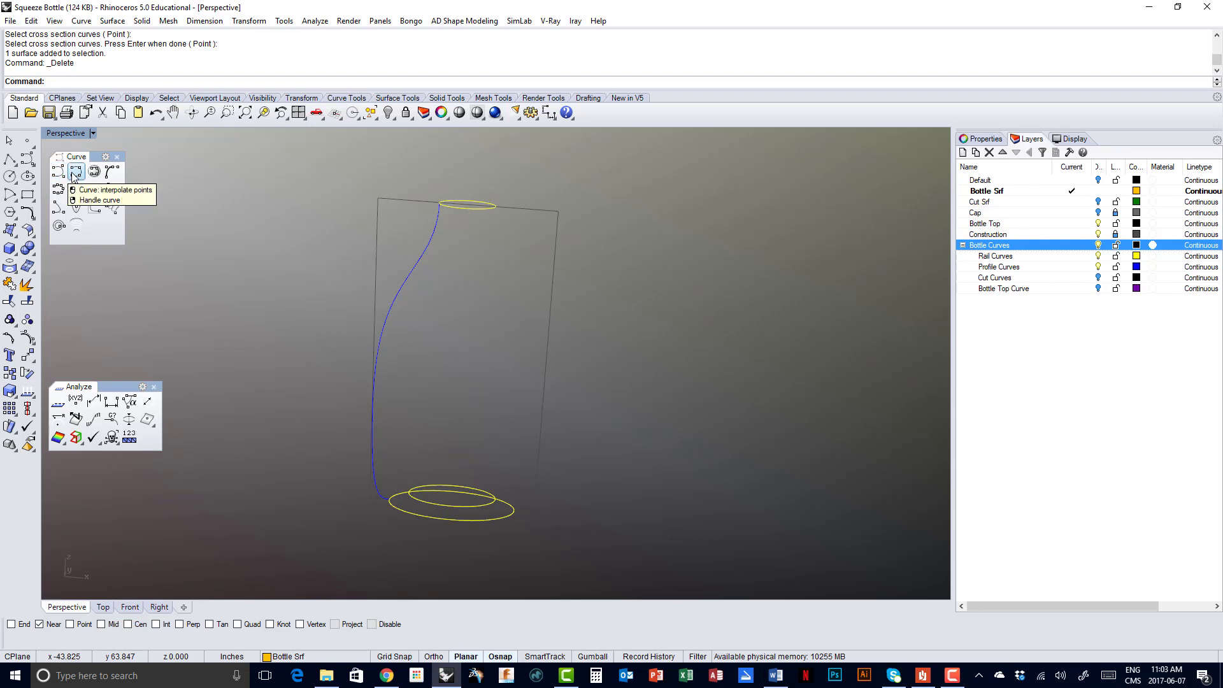
double_click(56, 133)
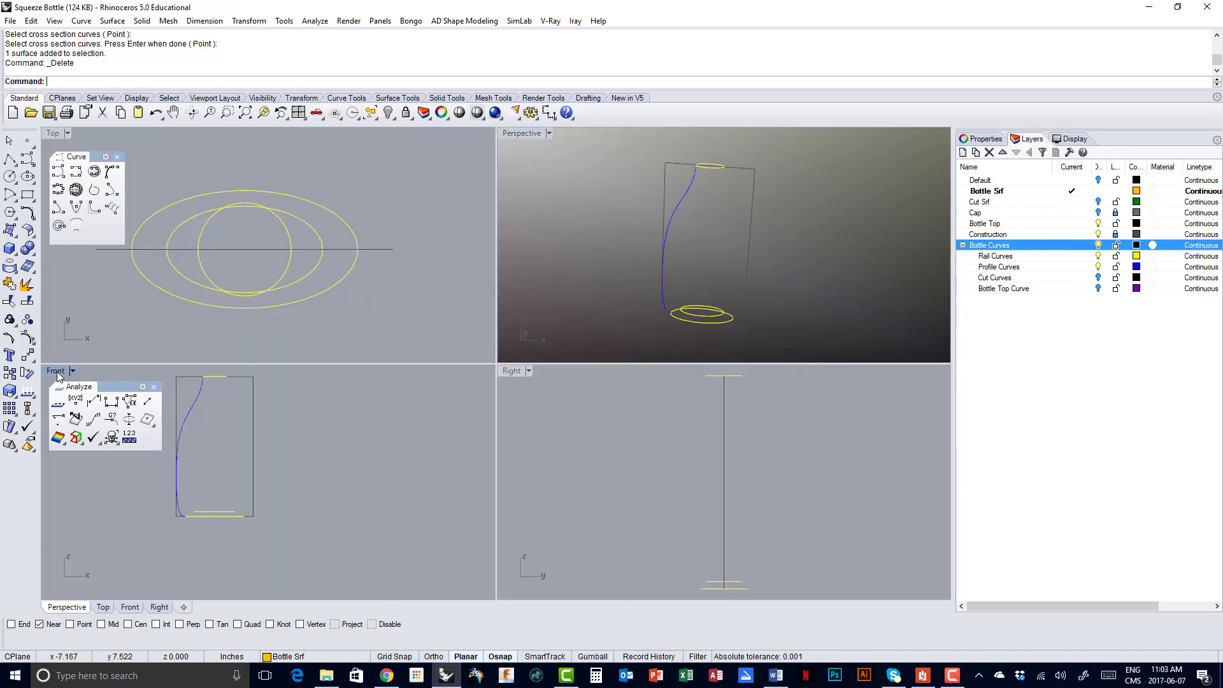
double_click(59, 369)
right_click_drag(413, 376, 334, 463)
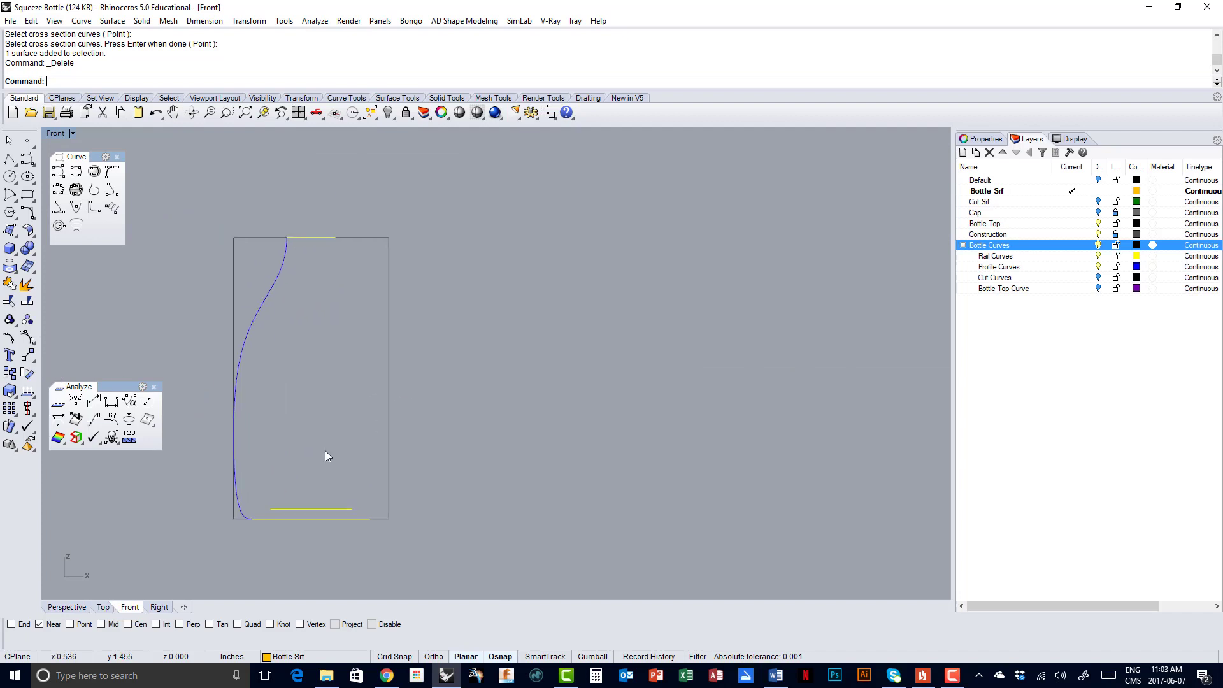
left_click(153, 386)
right_click_drag(415, 350, 376, 341)
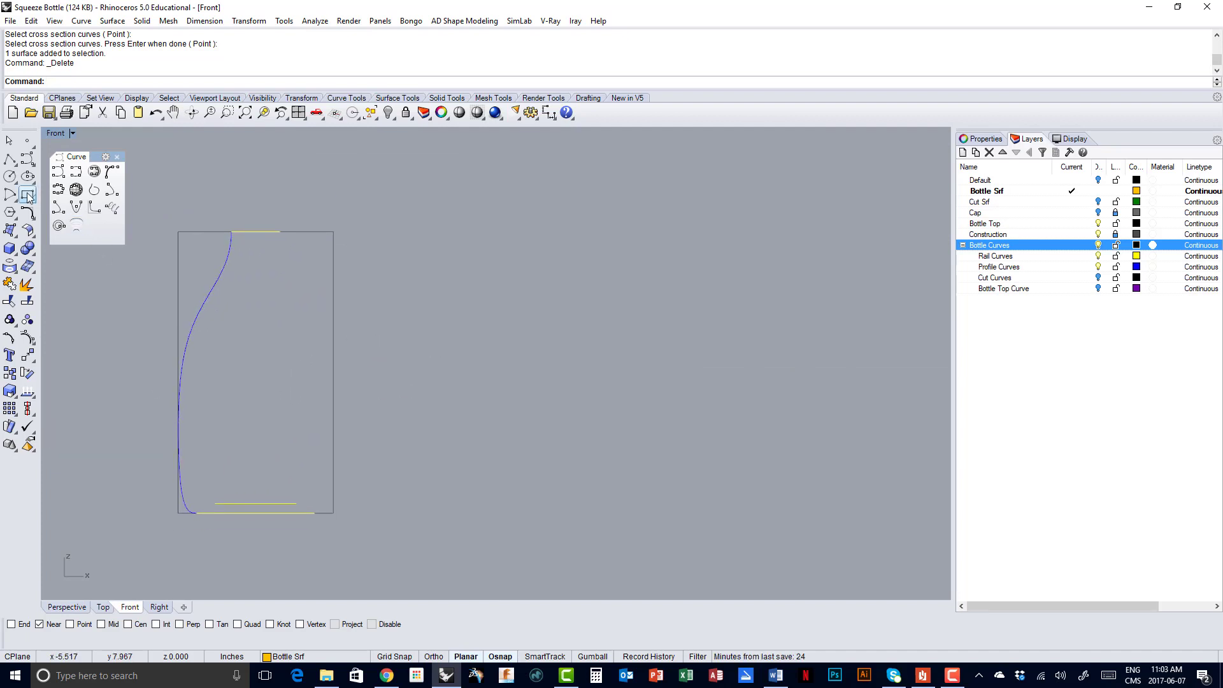
Draw a corner-to-corner rectangle beside the bottle curves in the Front view, about as tall as the existing construction rectangle
left_click(58, 207)
left_click(28, 195)
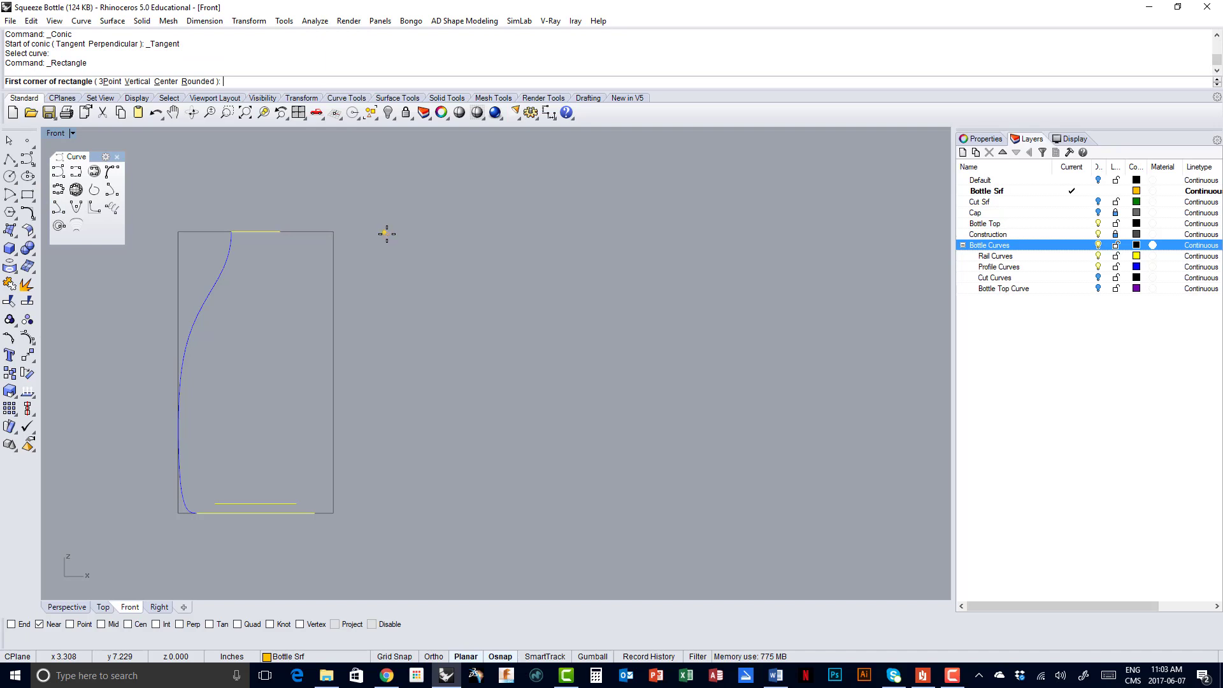
left_click(386, 232)
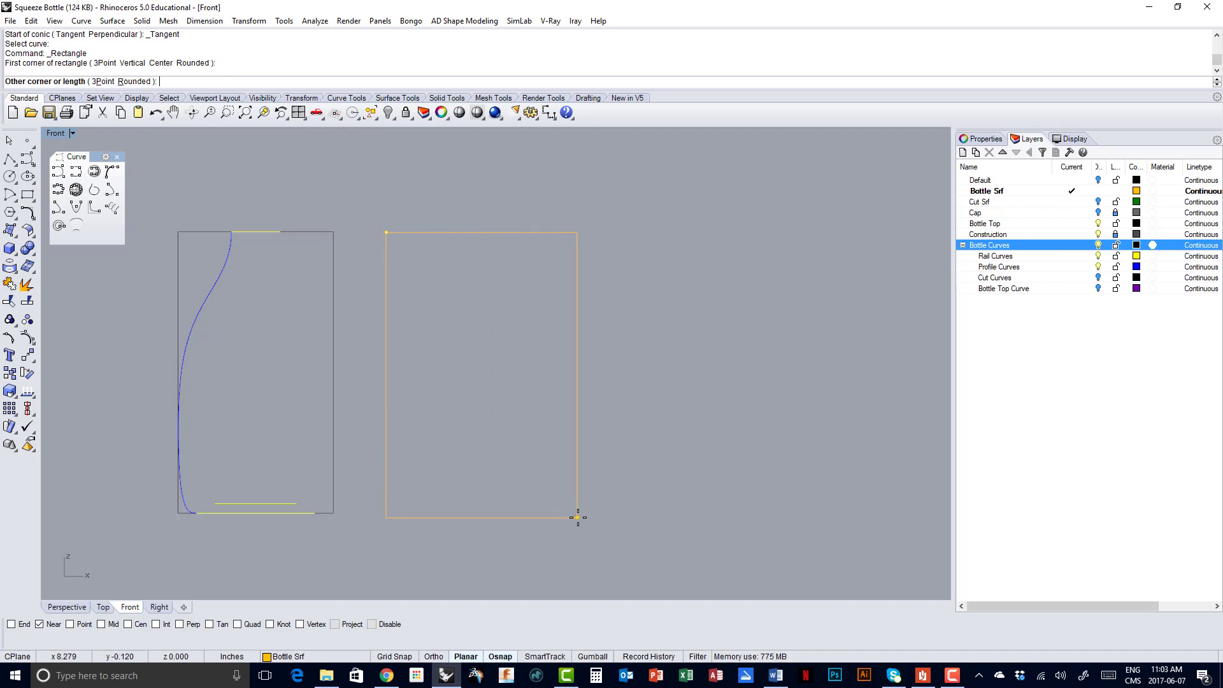
left_click(560, 511)
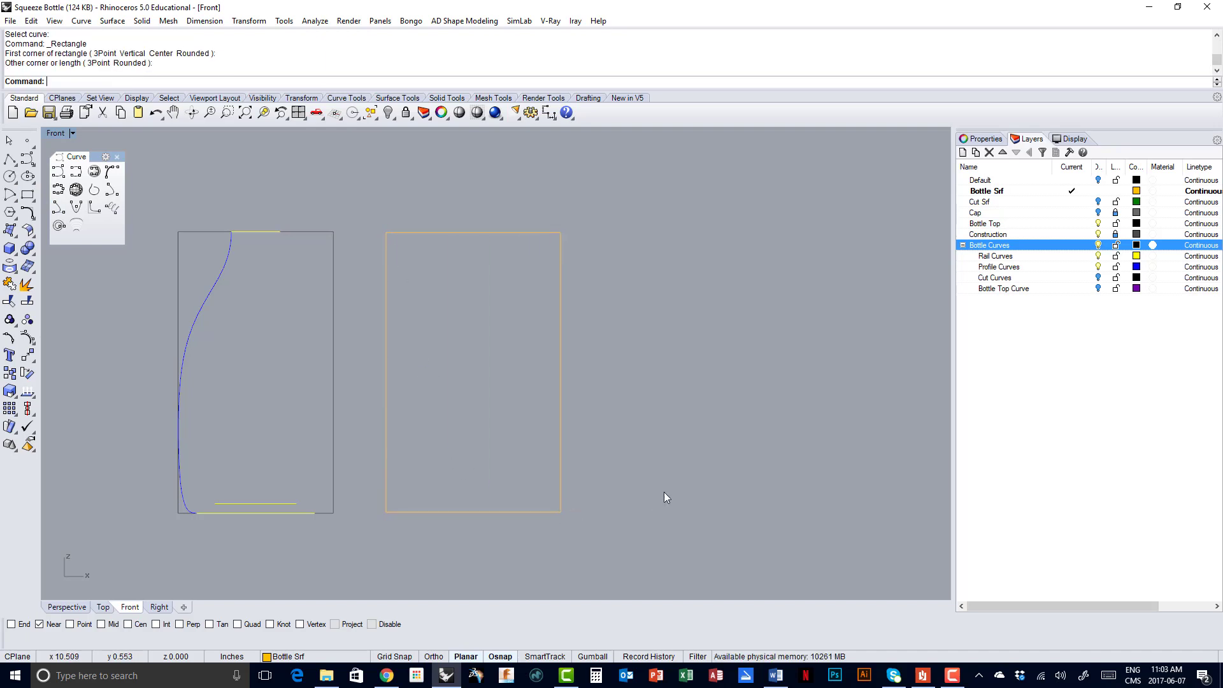
Add a sublayer named Rectangle Demo under Bottle Curves and make it the current layer
left_click(1080, 247)
left_click(1079, 258)
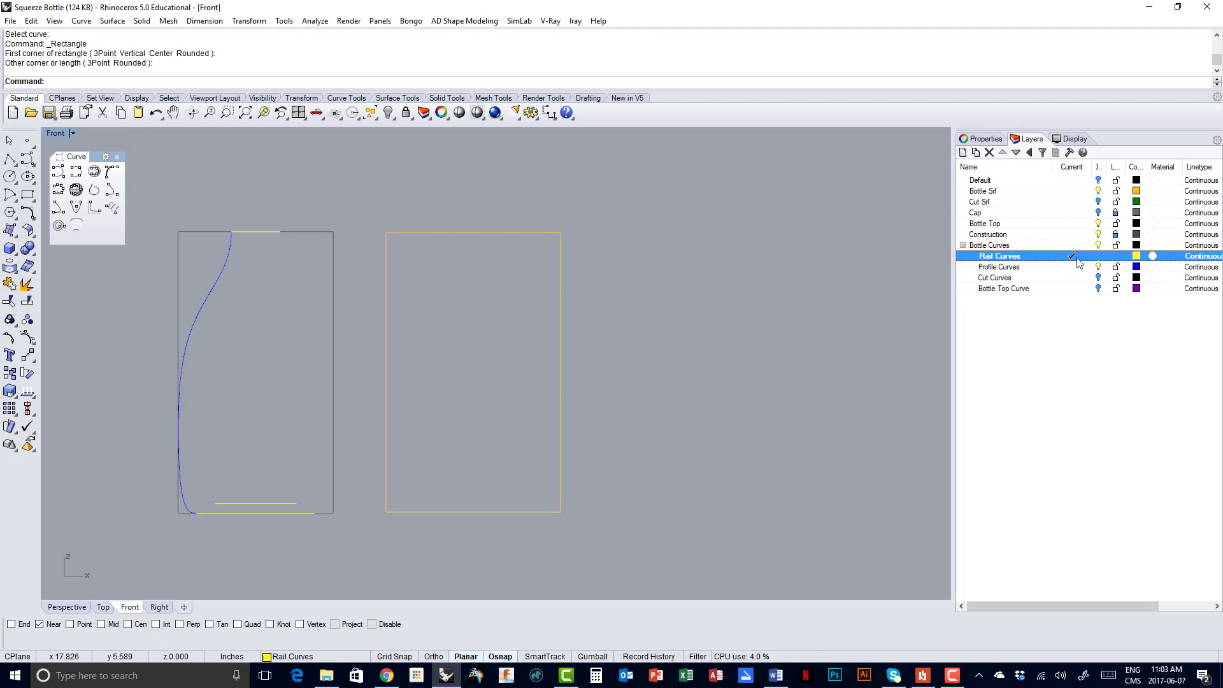
left_click(1078, 246)
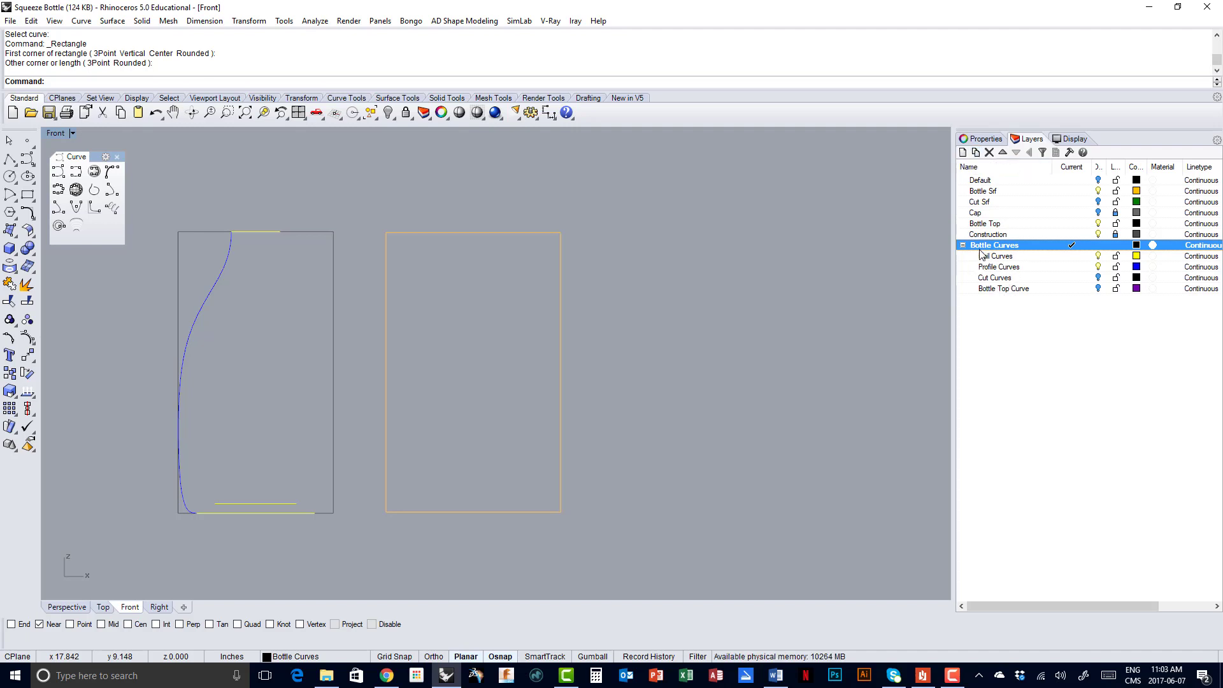
left_click(975, 152)
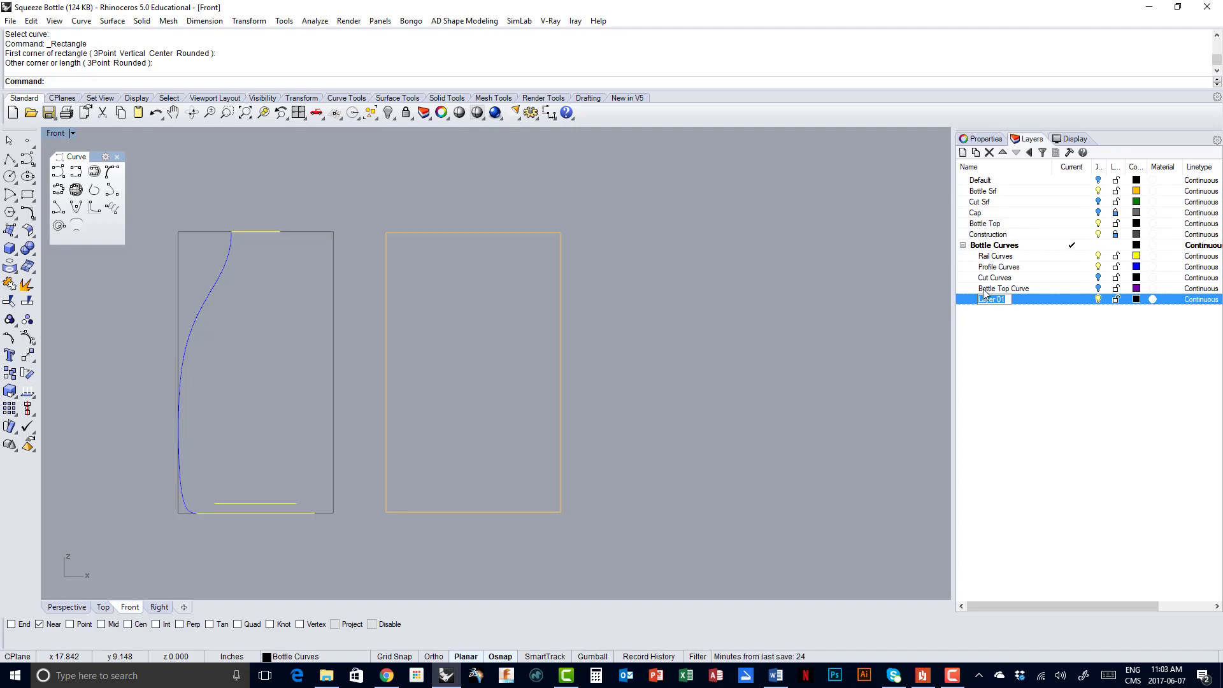
type("Restangle Demo")
key("Return")
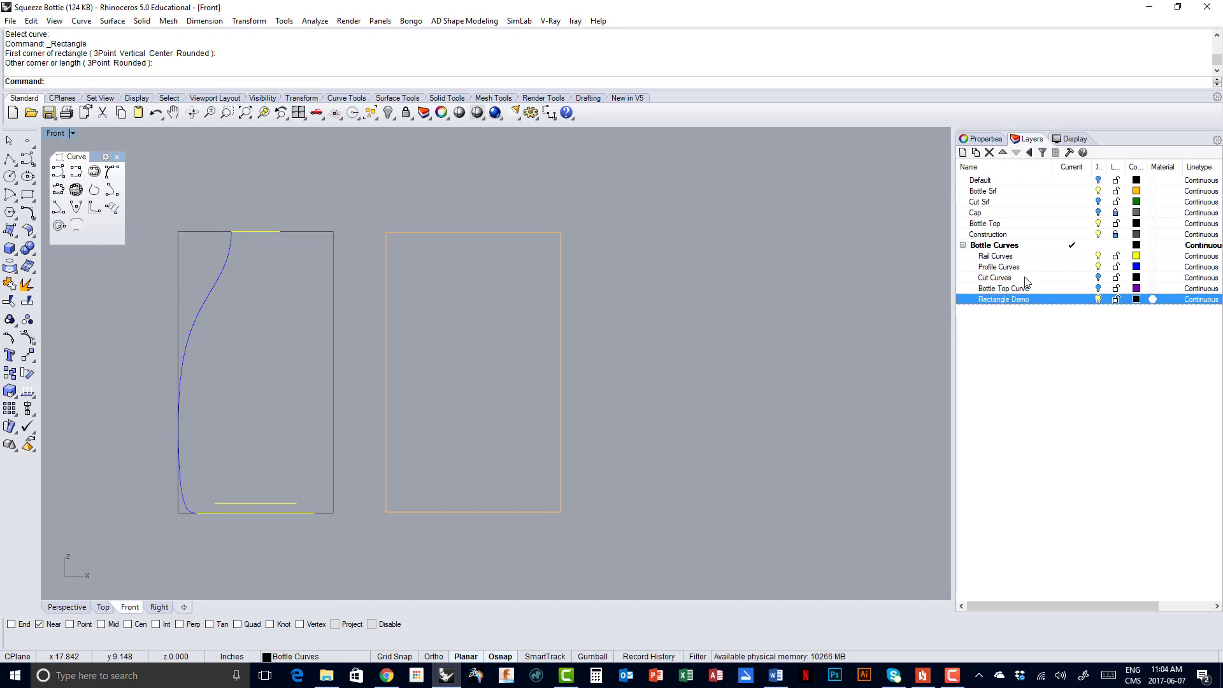
left_click(1071, 300)
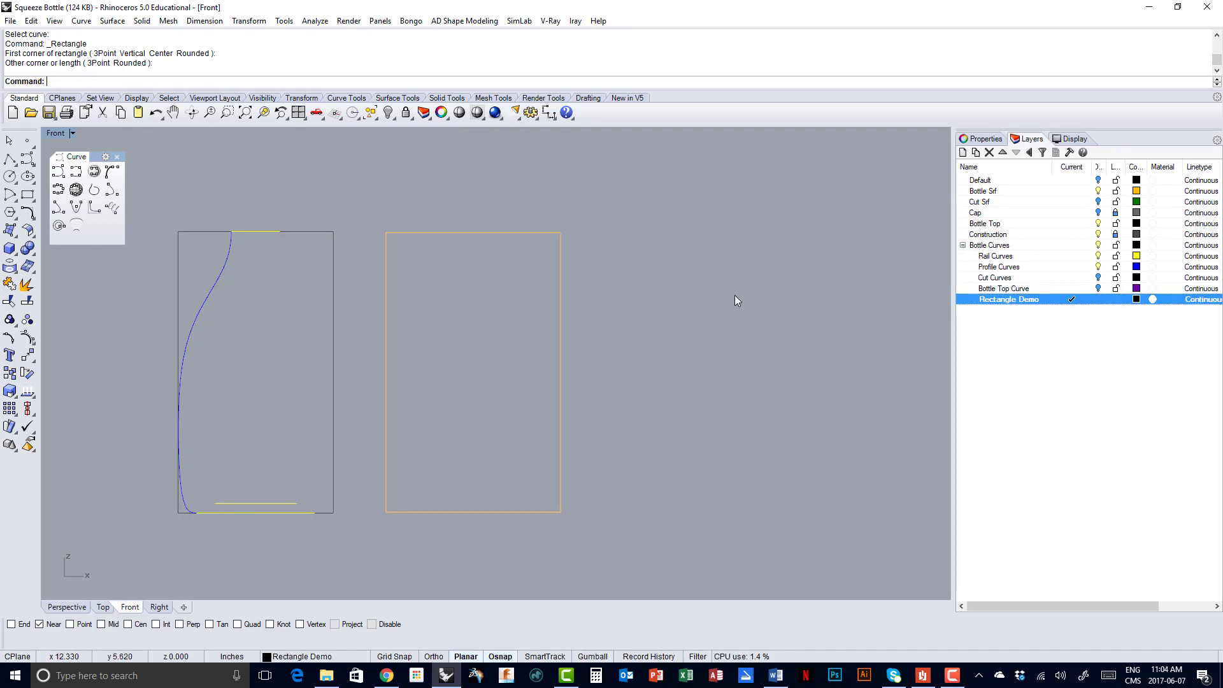
Move the newly drawn rectangle to the Rectangle Demo layer and deselect it
left_click_drag(735, 296, 554, 370)
right_click(1020, 303)
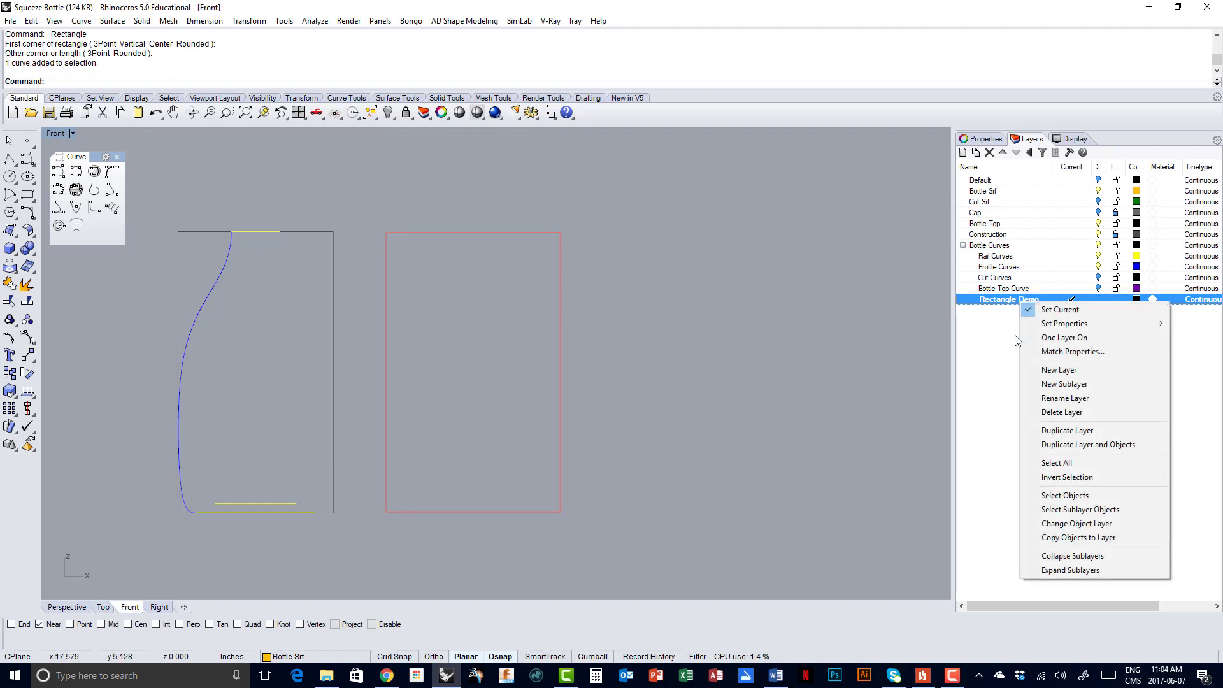
left_click(1067, 524)
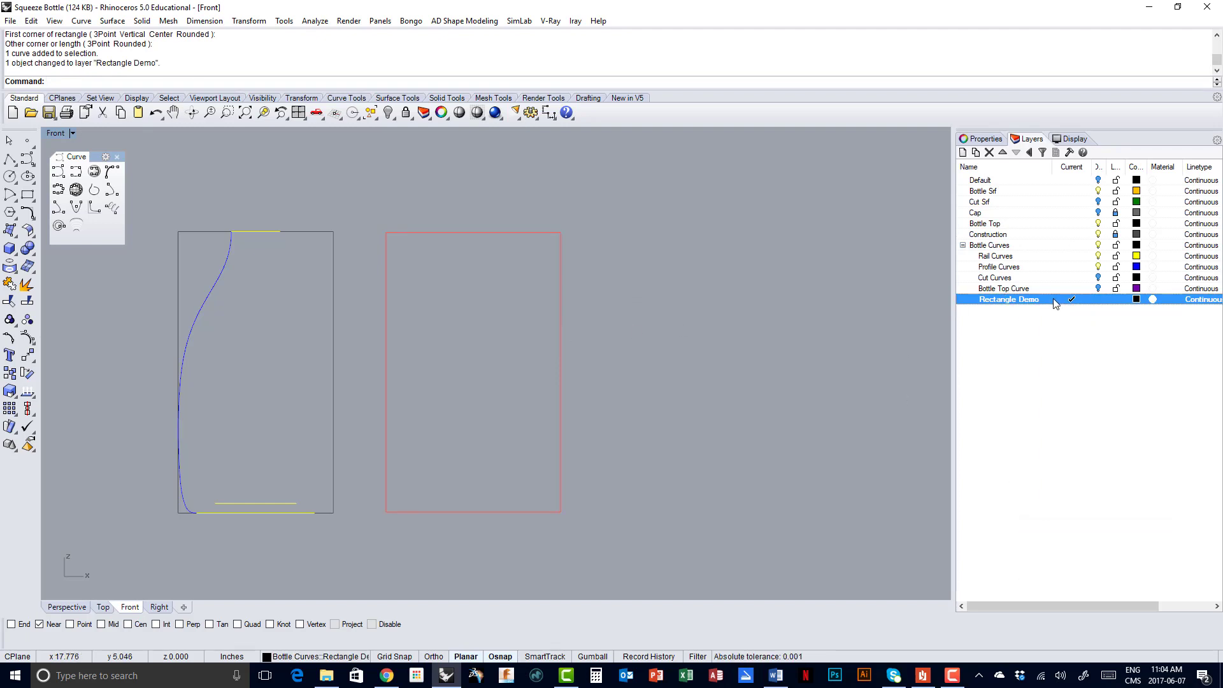
left_click(605, 357)
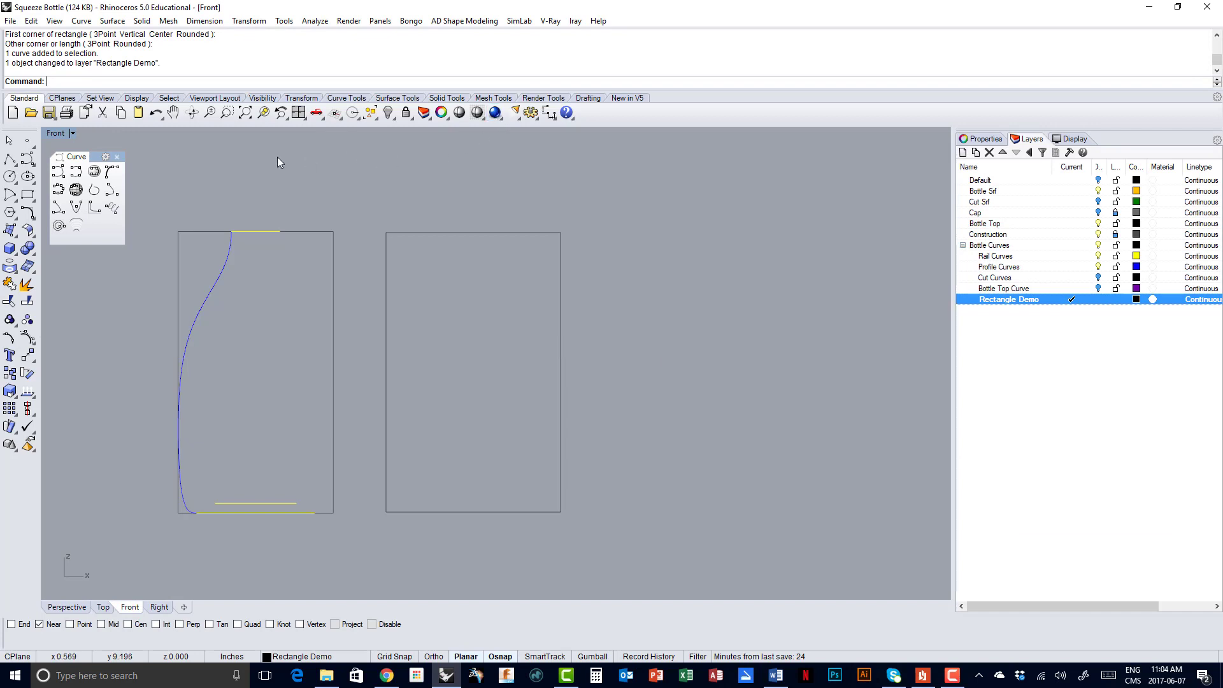
Draw a degree 3 control point curve in the demo rectangle as the bottle's half profile, from the top edge down the left side to the bottom edge
right_click_drag(403, 265, 498, 207)
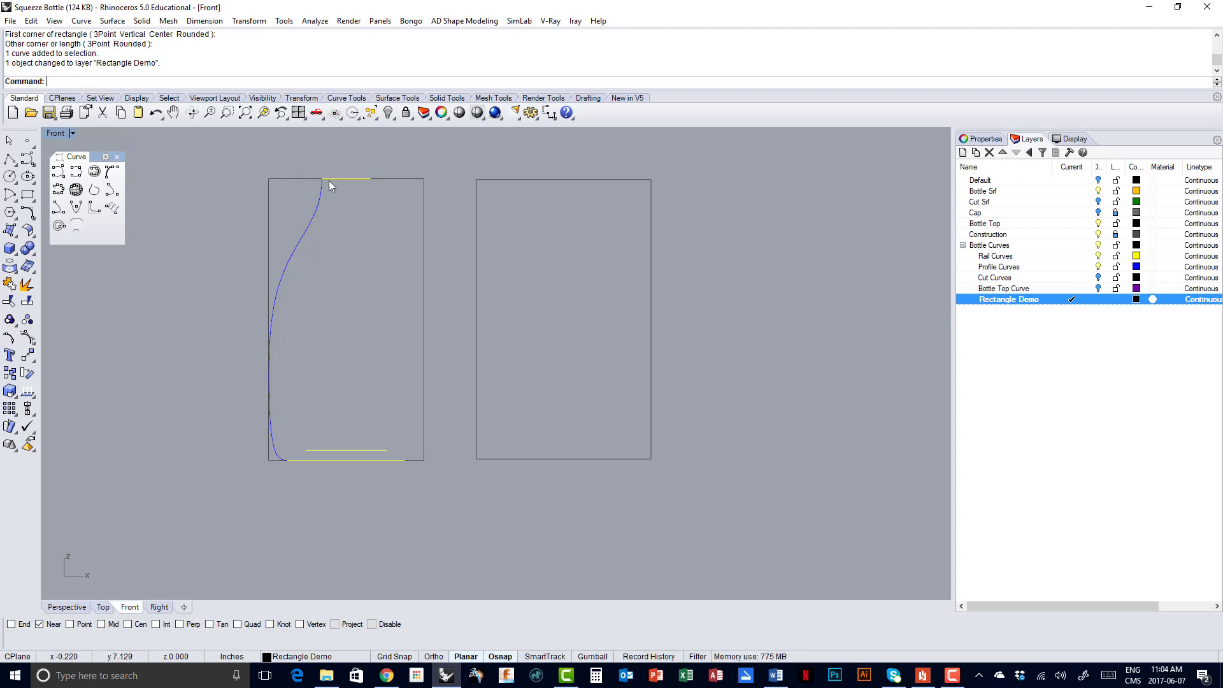
left_click(58, 173)
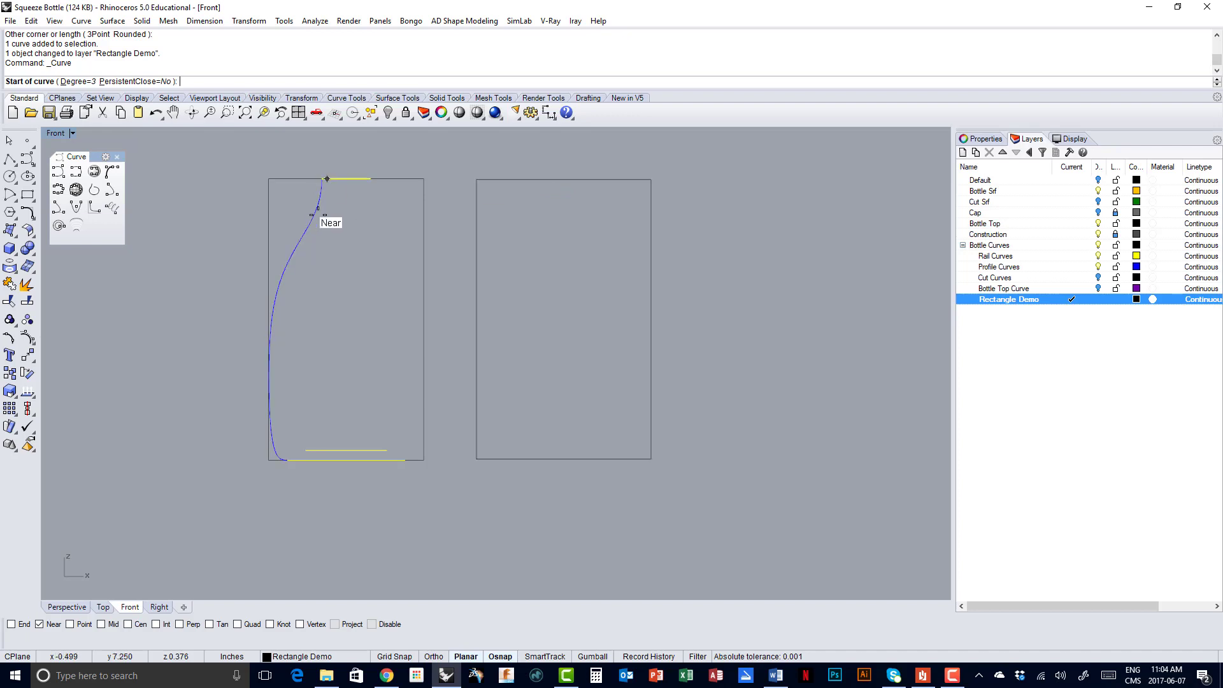
left_click(530, 179)
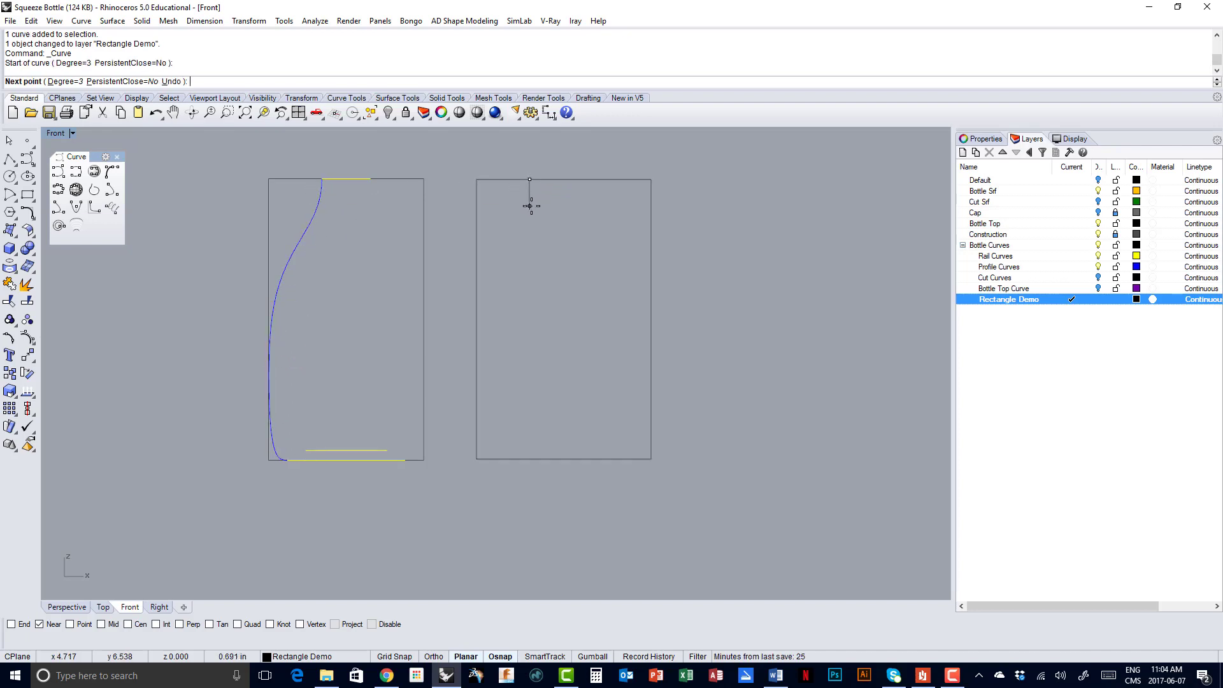
key("F8")
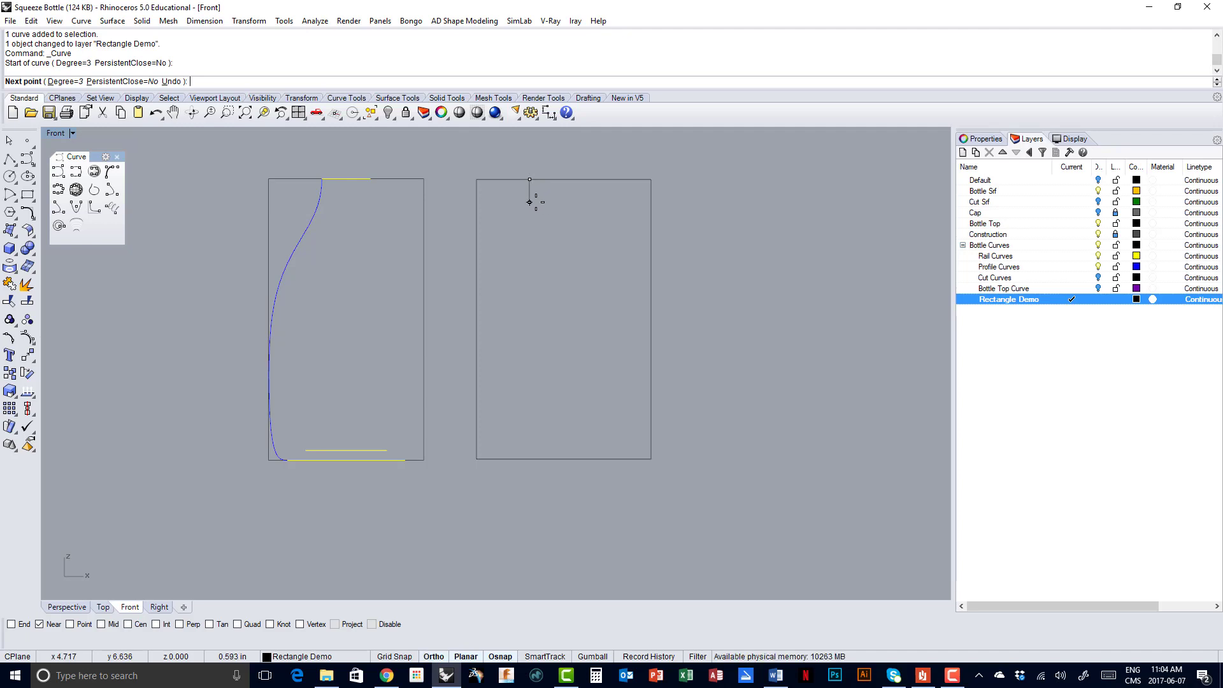
left_click(529, 202)
key("F8")
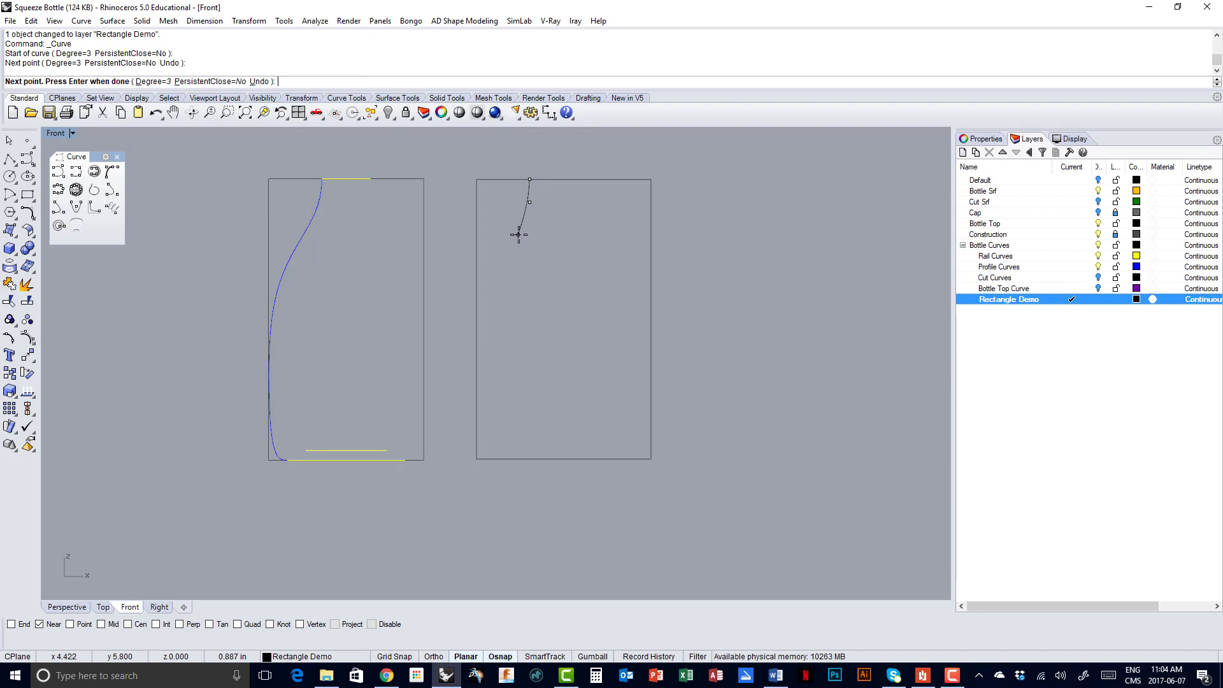
left_click(519, 234)
left_click(496, 258)
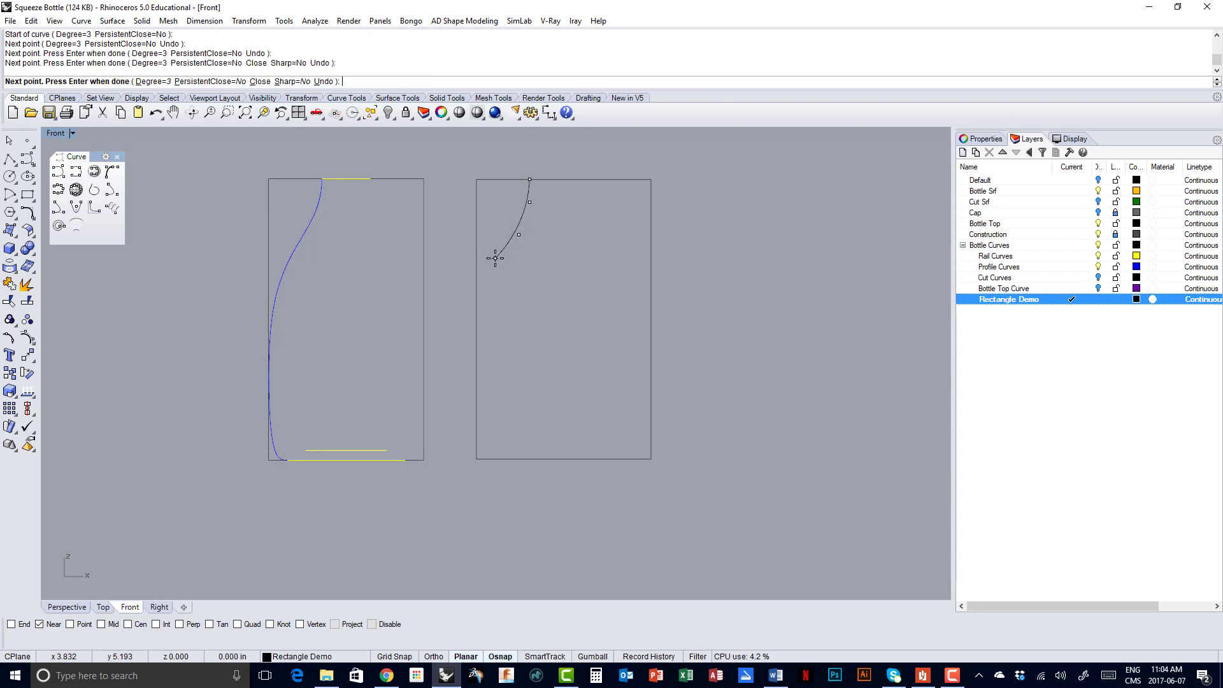
left_click(477, 276)
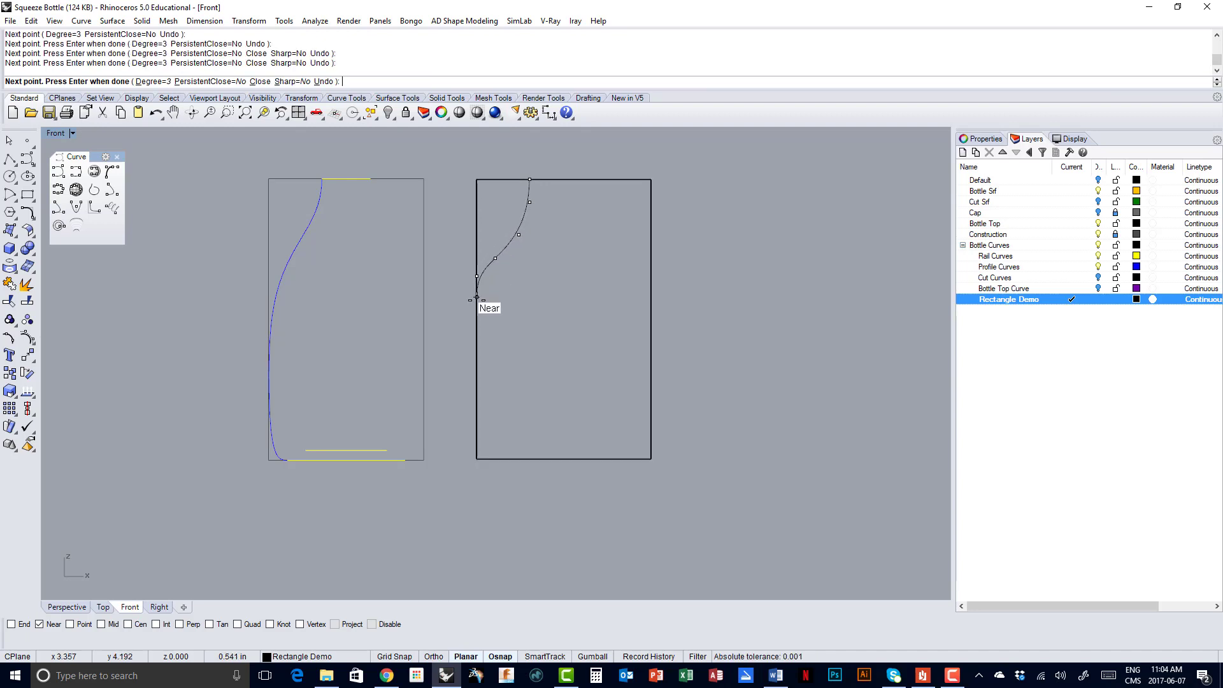
left_click(477, 312)
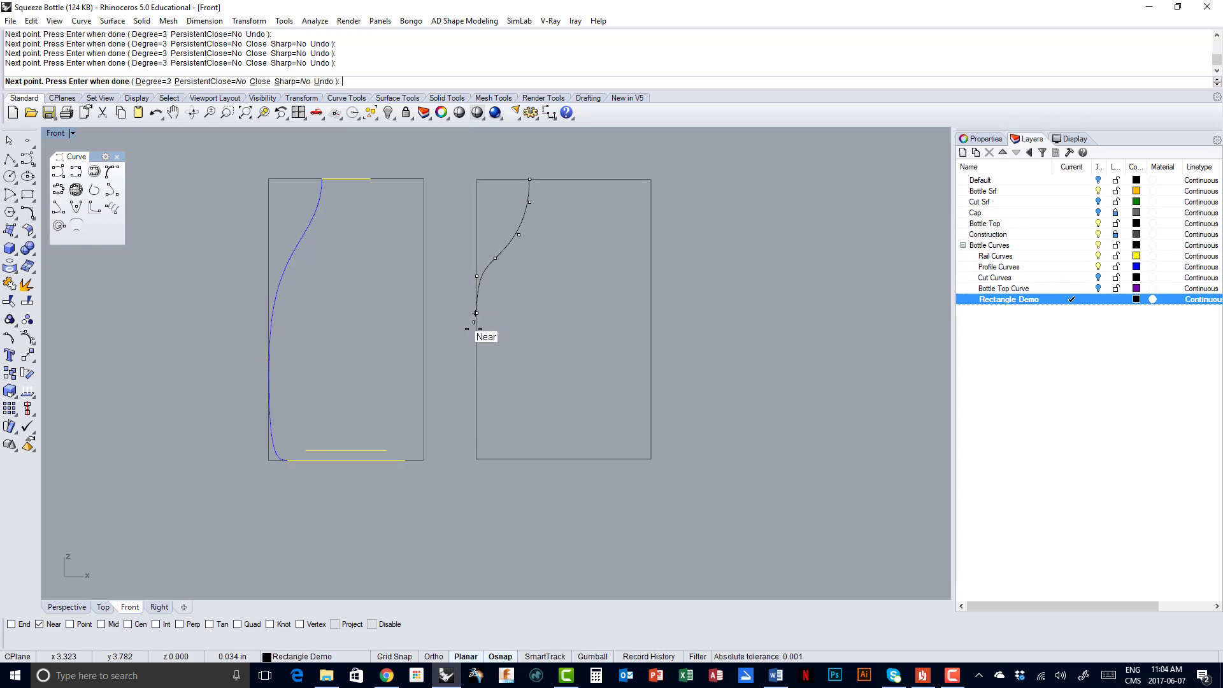
left_click(477, 364)
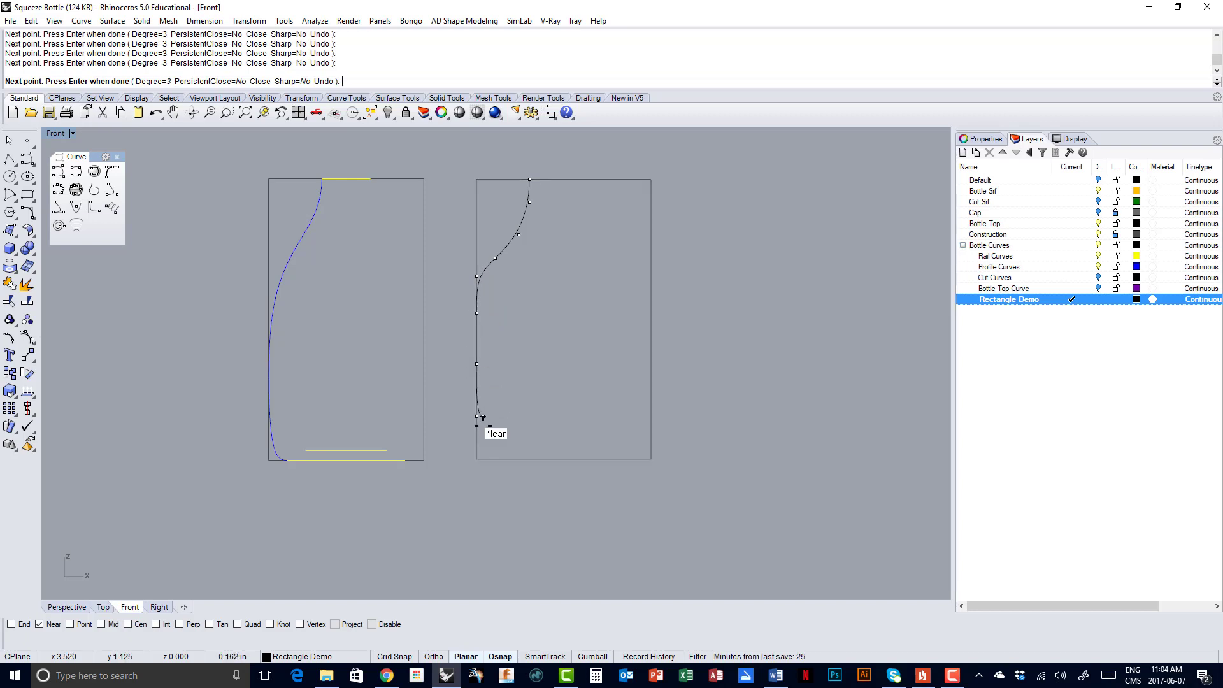
left_click(477, 416)
scroll(488, 439, "up", 2)
left_click(484, 450)
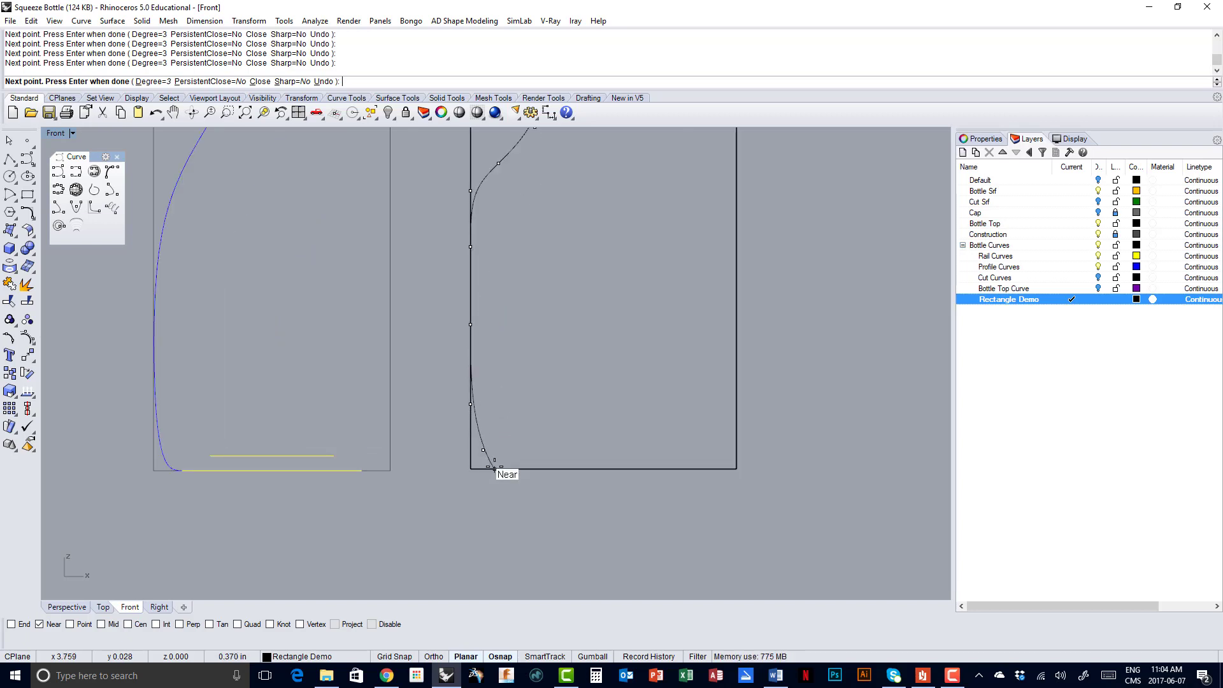
left_click(524, 468)
left_click(556, 469)
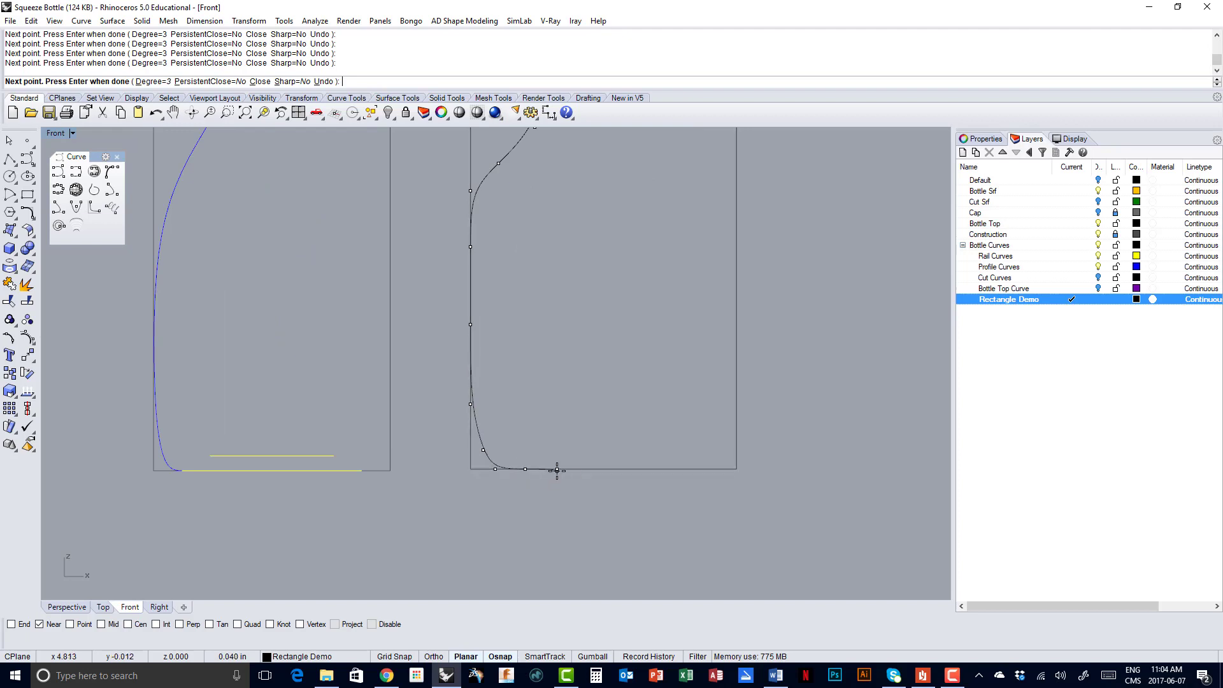
right_click(556, 468)
Examine how the new profile curve sits against the demo rectangle, selecting each in turn and clearing the selection
scroll(552, 437, "down", 8)
right_click_drag(537, 369, 502, 380)
left_click(495, 329)
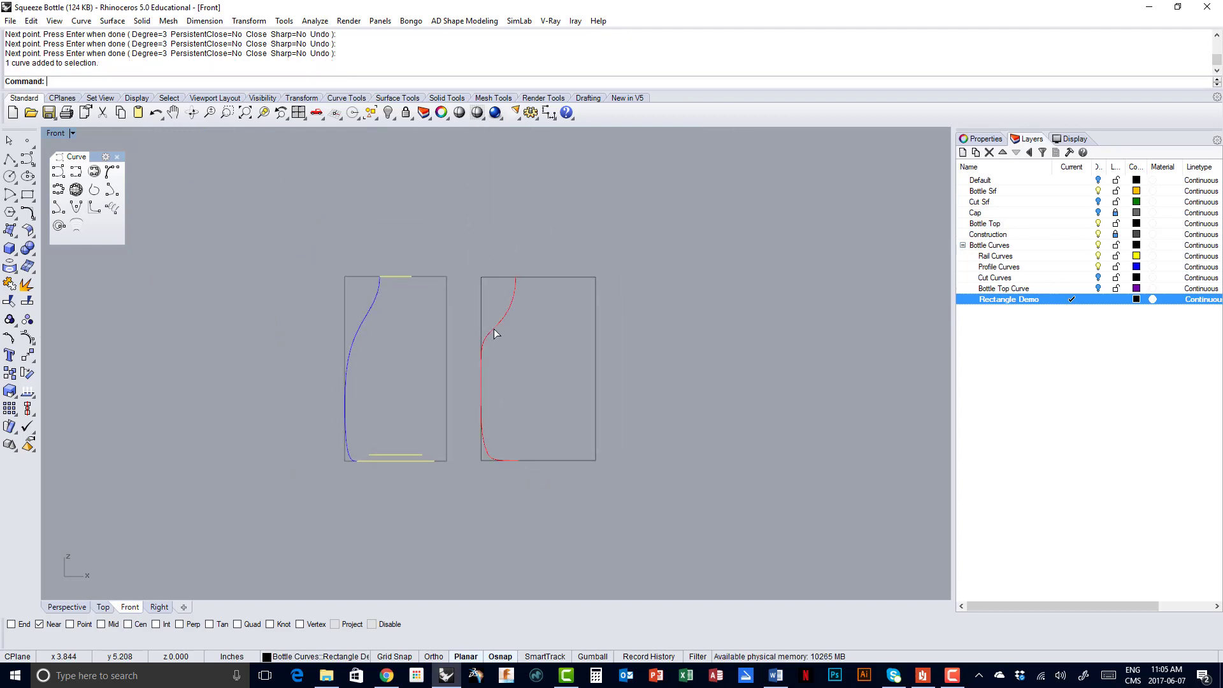
scroll(496, 364, "up", 1)
scroll(479, 370, "up", 2)
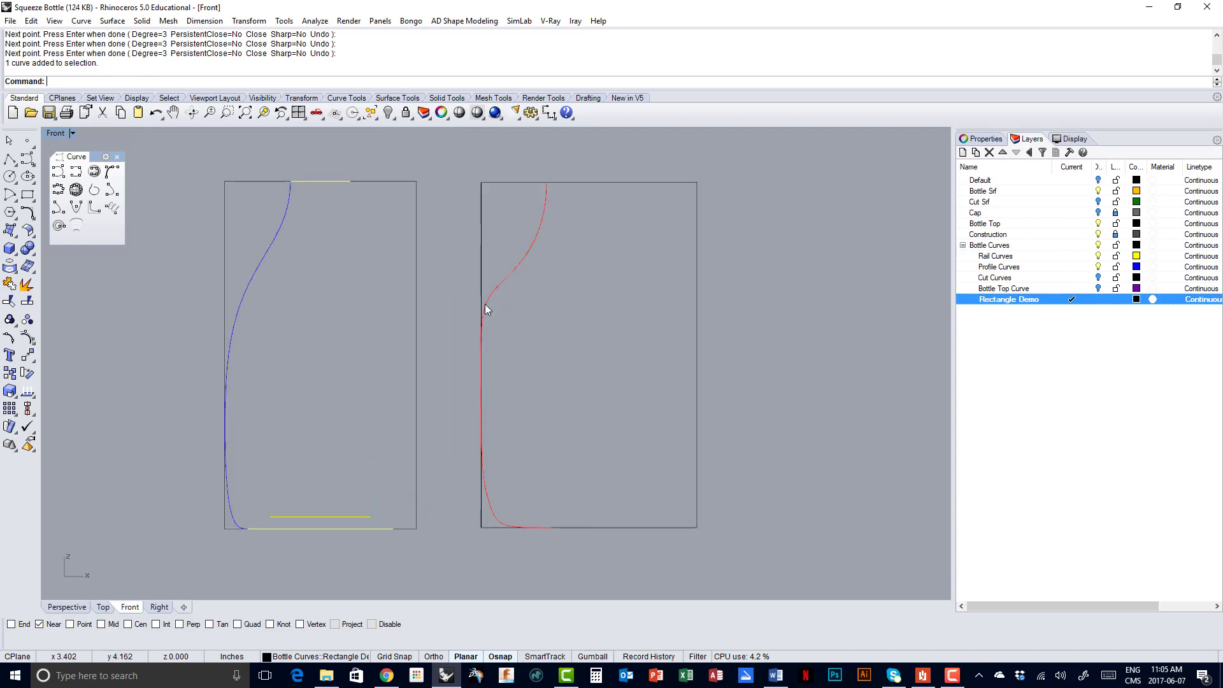
left_click(480, 482)
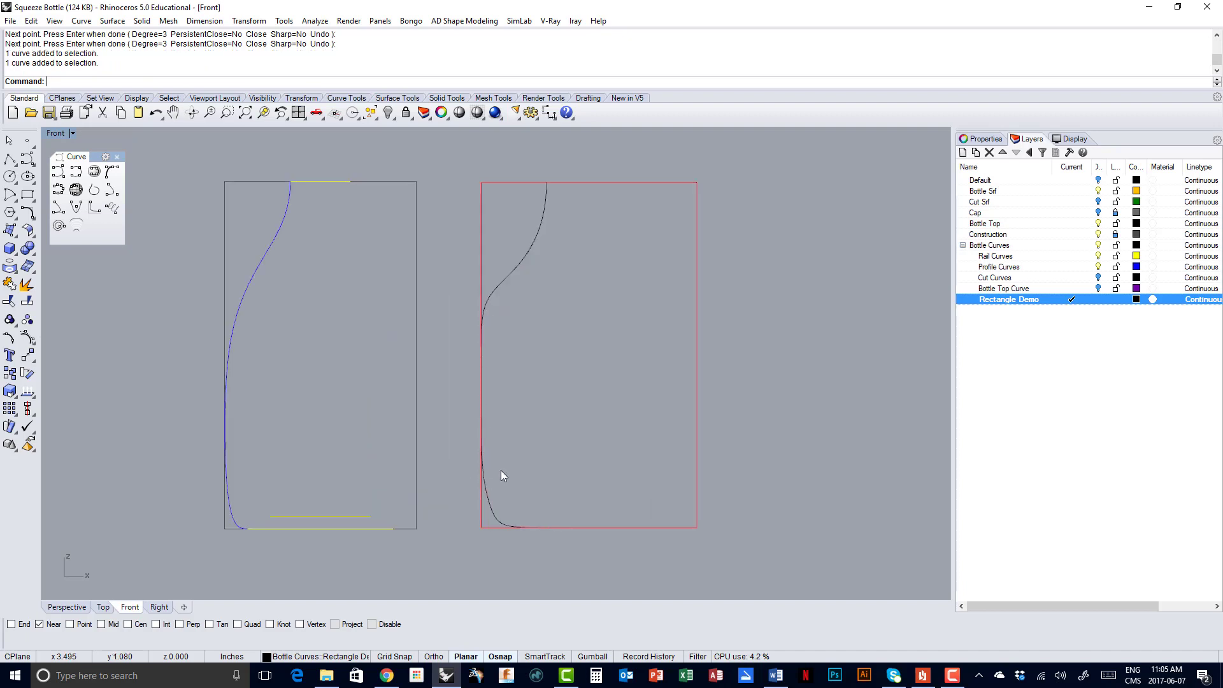
left_click(517, 448)
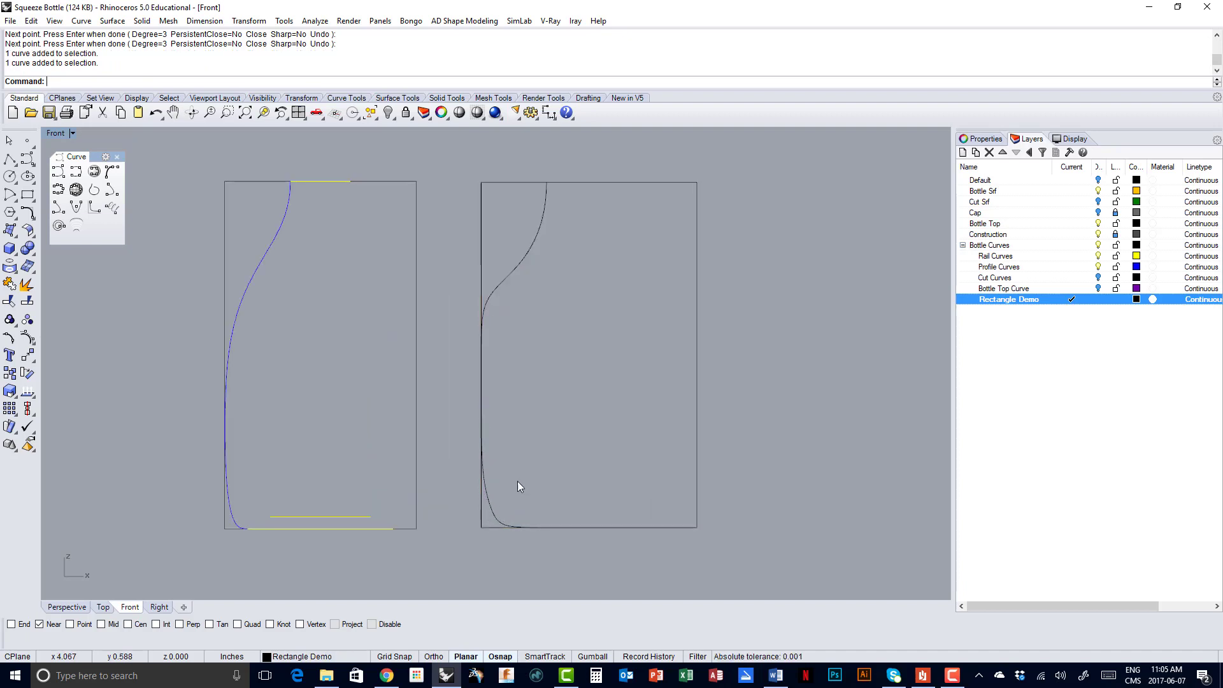
scroll(520, 424, "down", 1)
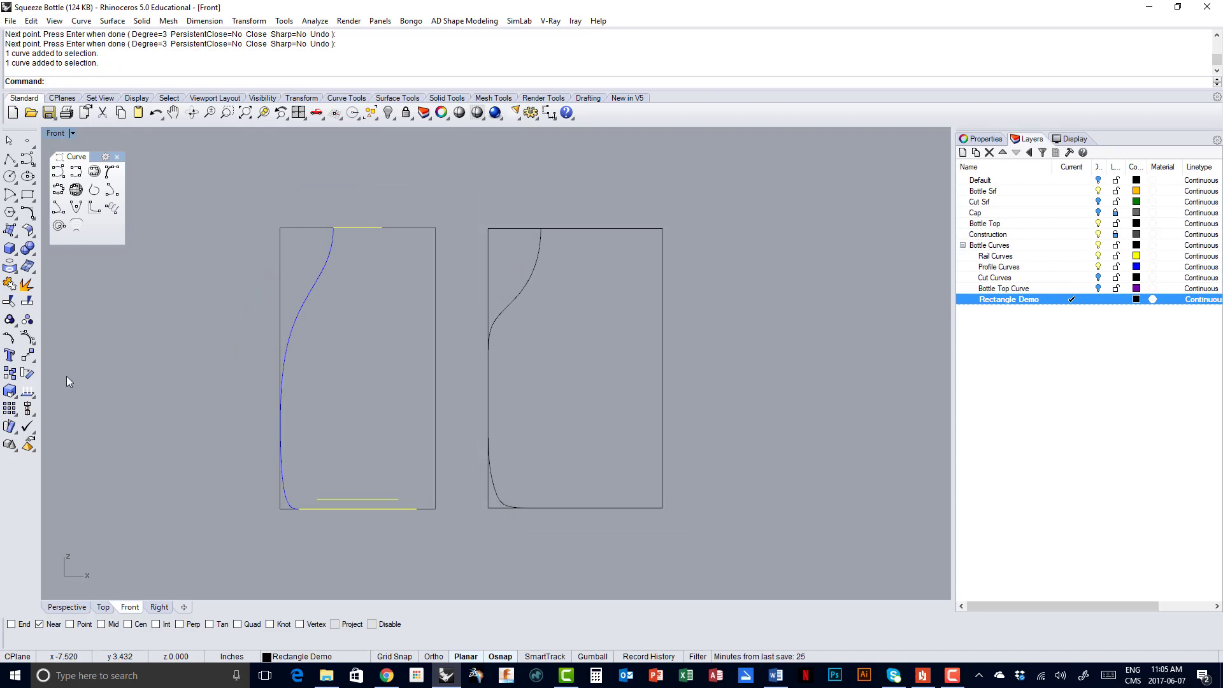
Float the Analyze tools and display the curvature graph of the new profile curve
left_click(30, 393)
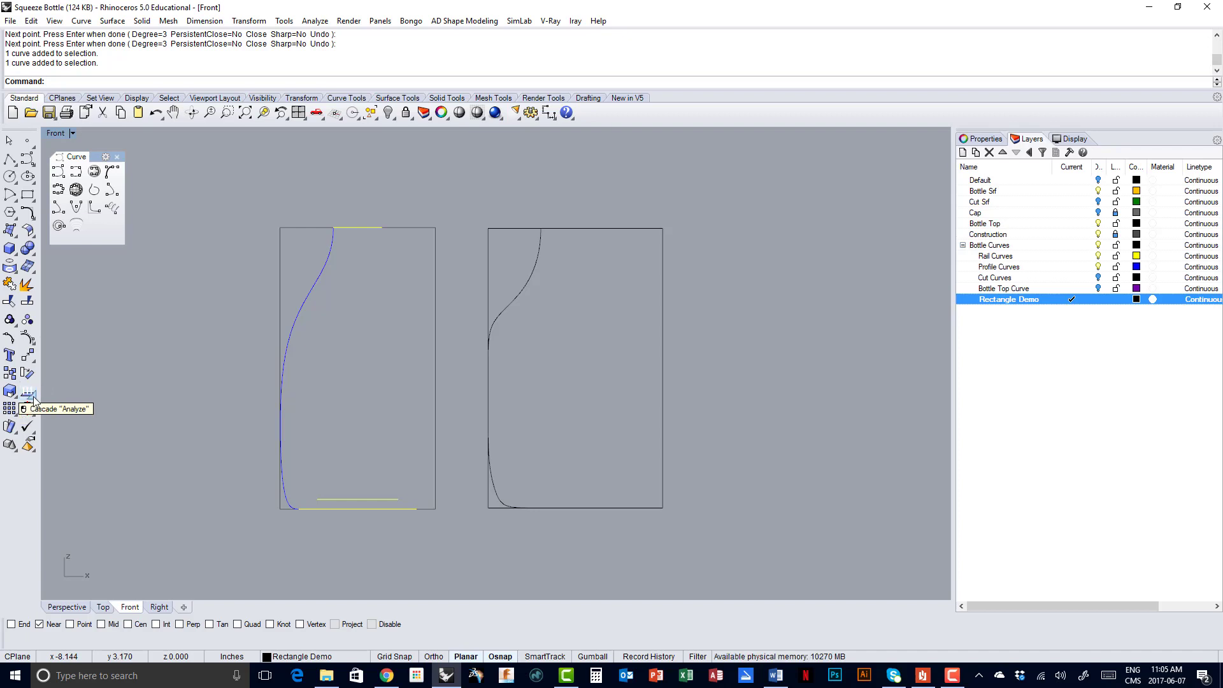
left_click_drag(68, 381, 84, 379)
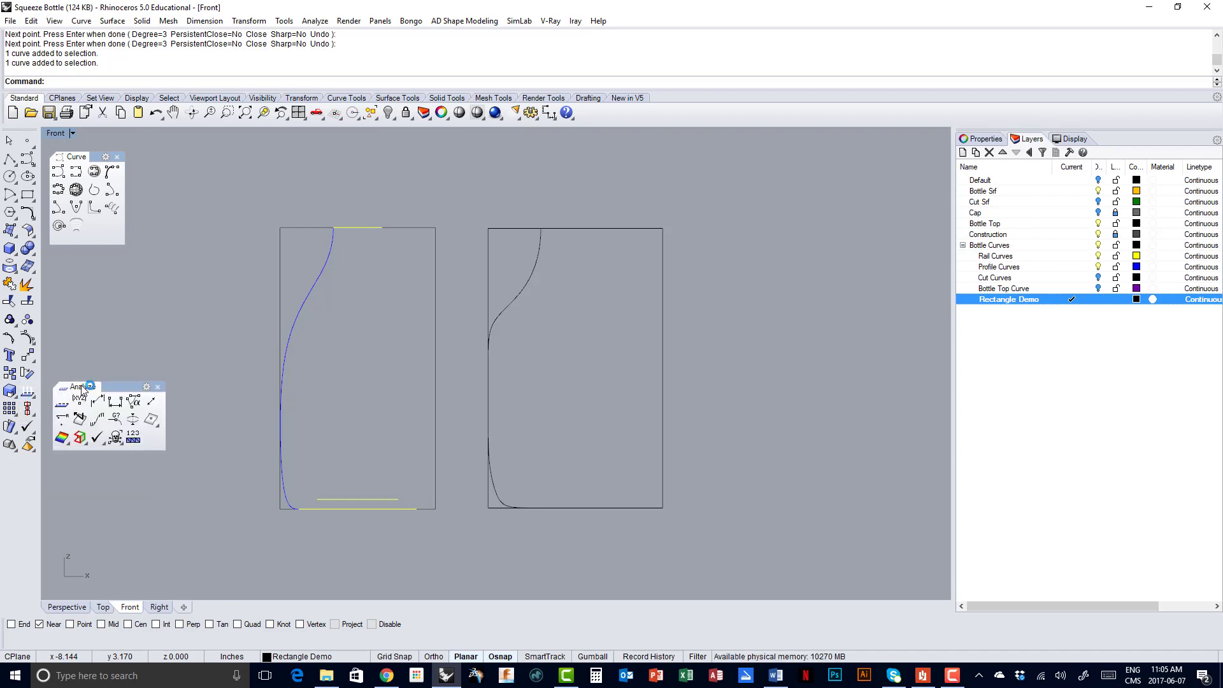
left_click(98, 422)
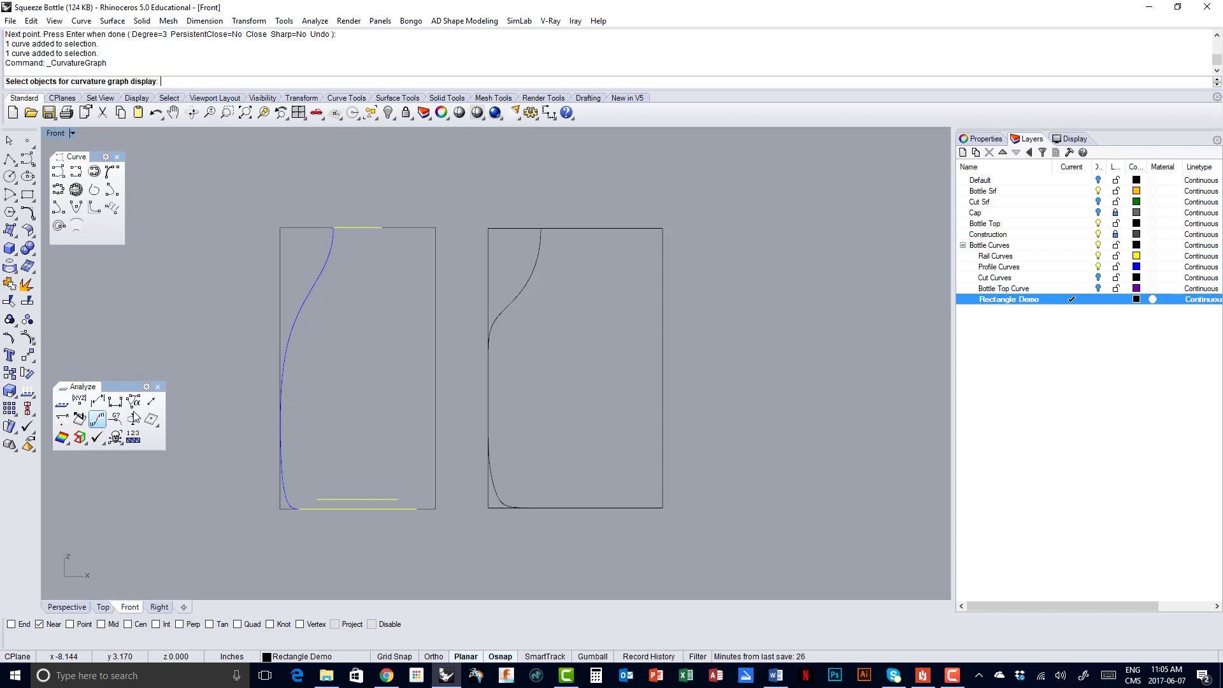
left_click(509, 305)
key("Return")
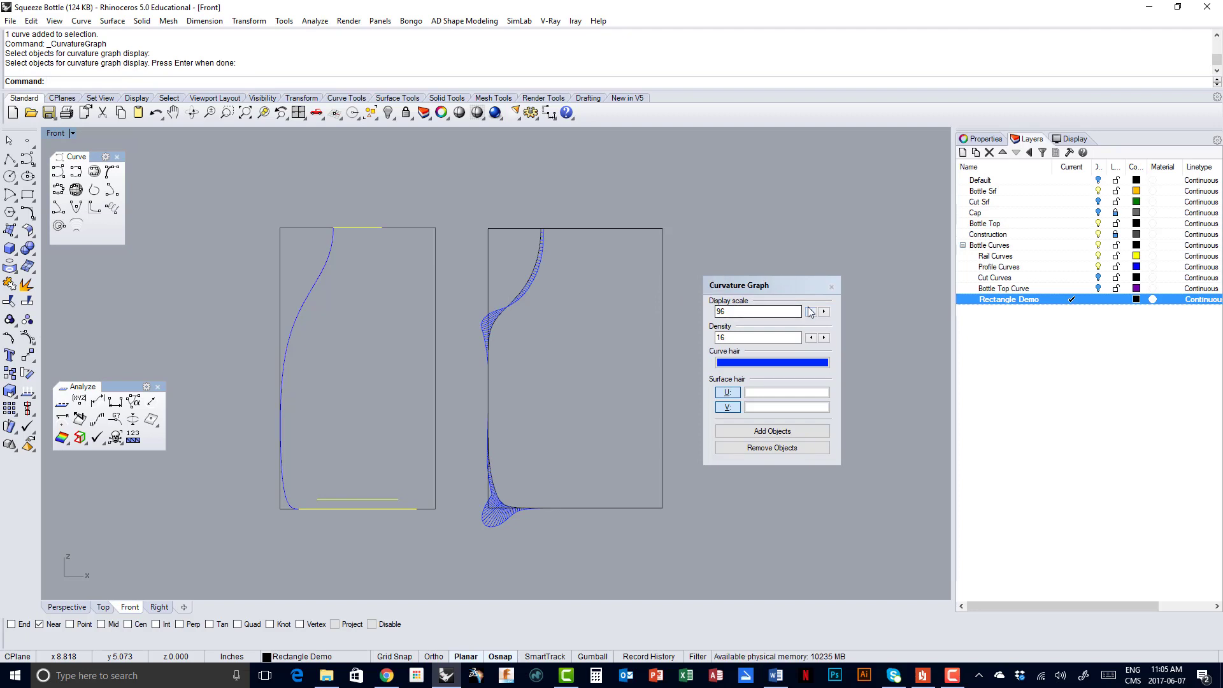
Change the graph's curve hair colour to white and its display scale to 101
left_click(731, 363)
left_click_drag(589, 381, 593, 375)
left_click(413, 340)
left_click(566, 561)
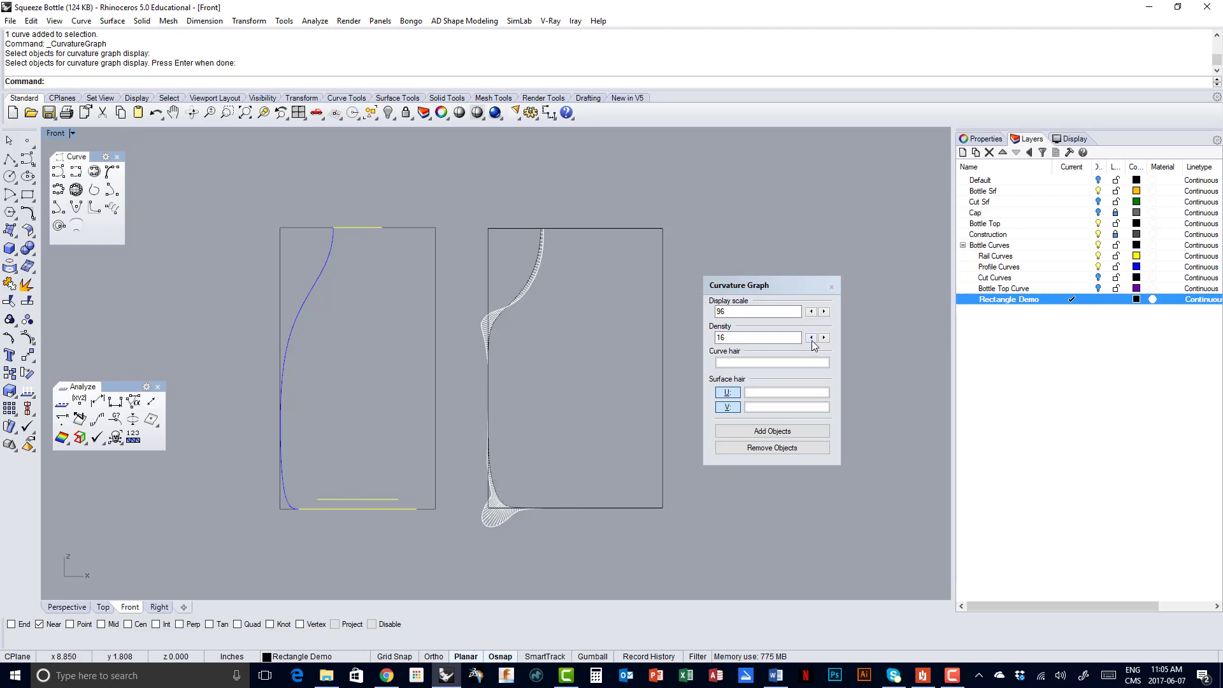
left_click(824, 311)
left_click(823, 312)
left_click(823, 312)
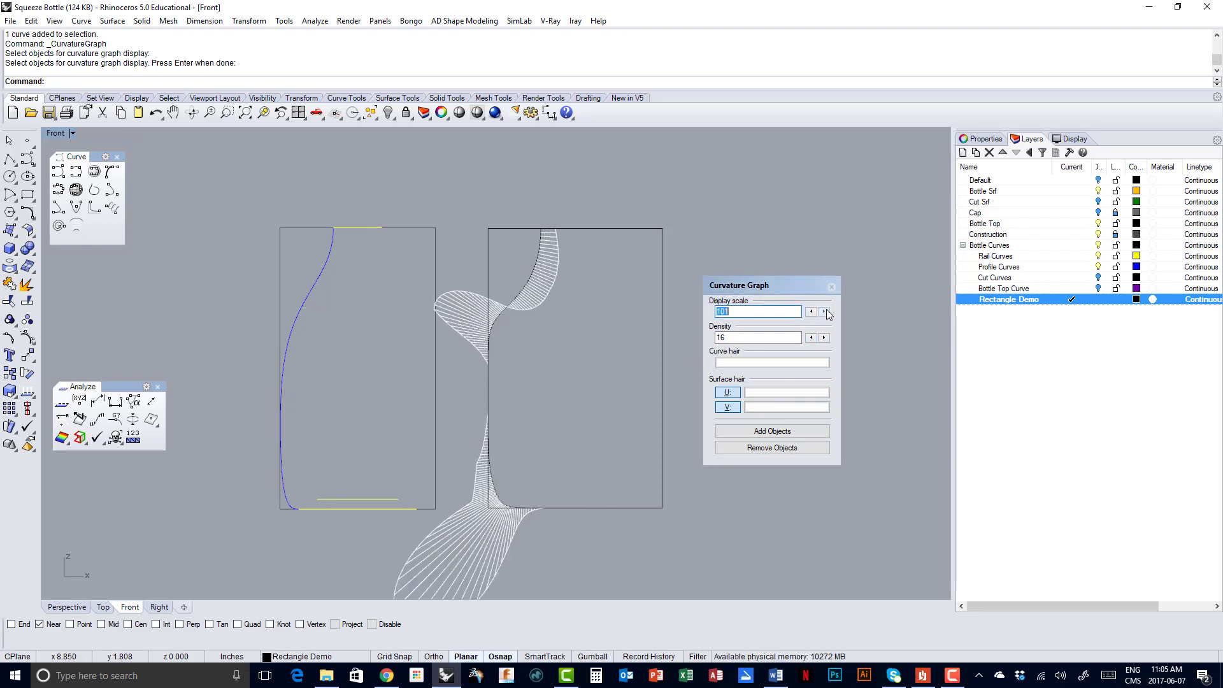
Try a curvature graph density of 8, ending with the density set to 11
left_click(811, 338)
left_click(810, 338)
left_click(811, 337)
left_click(811, 338)
left_click(810, 338)
left_click(811, 338)
left_click(811, 338)
left_click(811, 338)
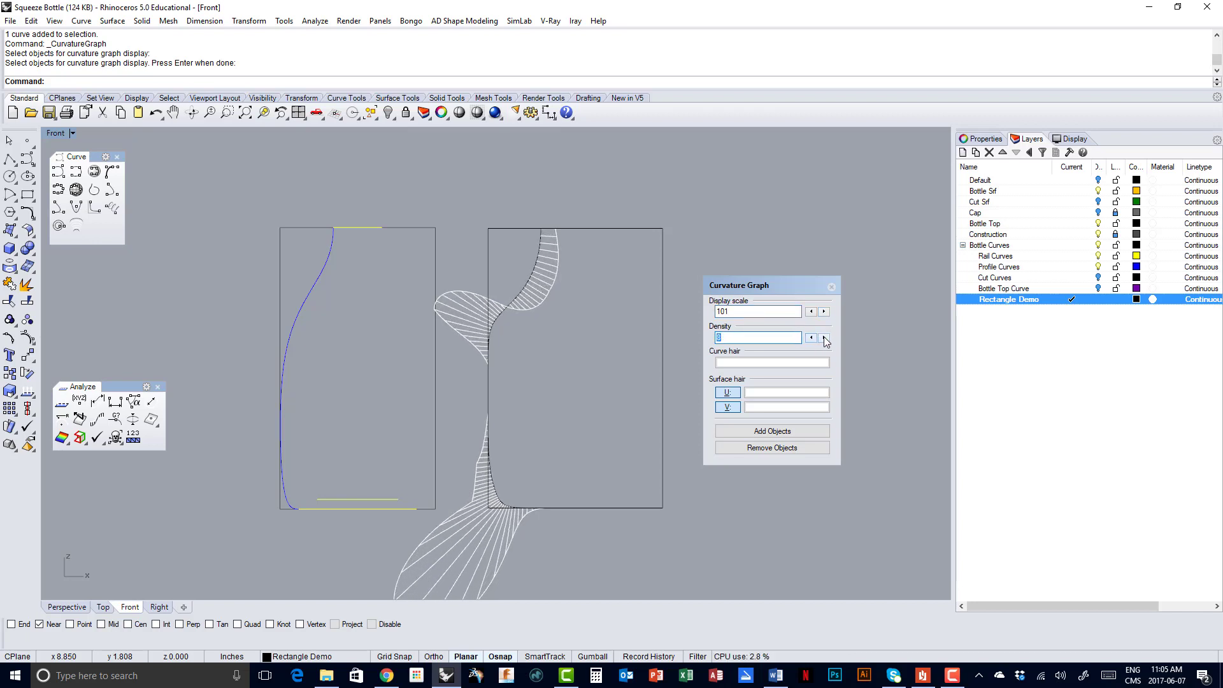
left_click(824, 338)
left_click(824, 338)
left_click(824, 338)
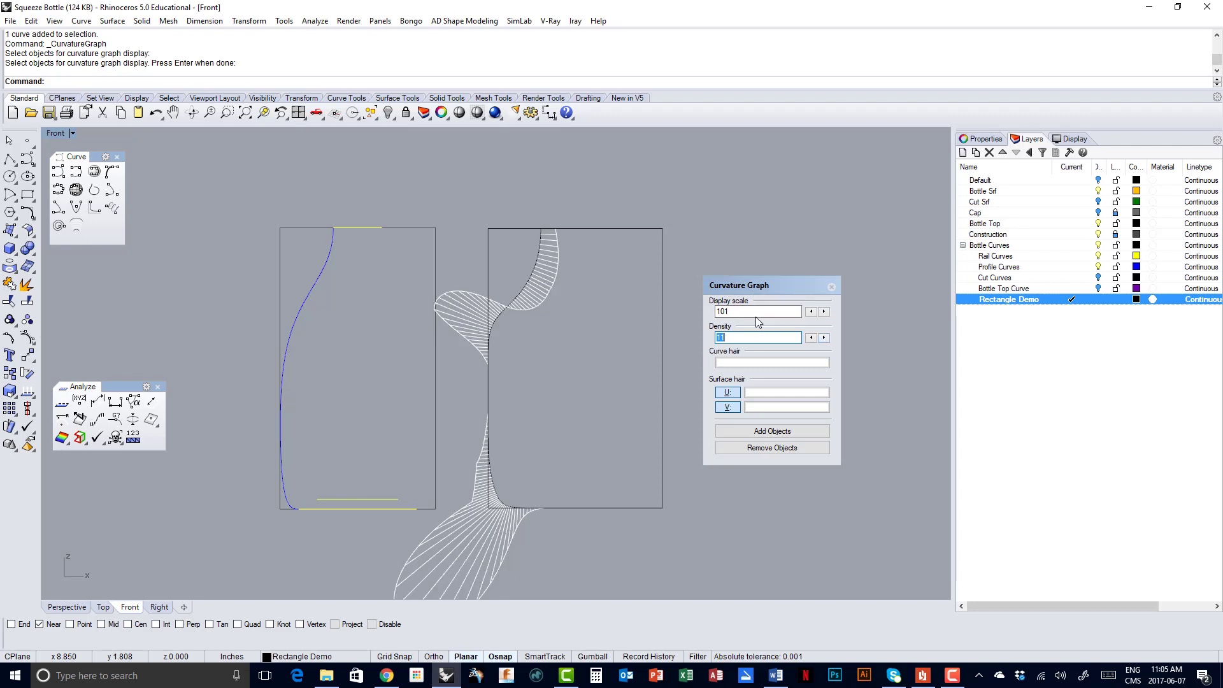
Set the curvature graph's display scale to 103, look over the enlarged hairs and turn the graph off
left_click(810, 311)
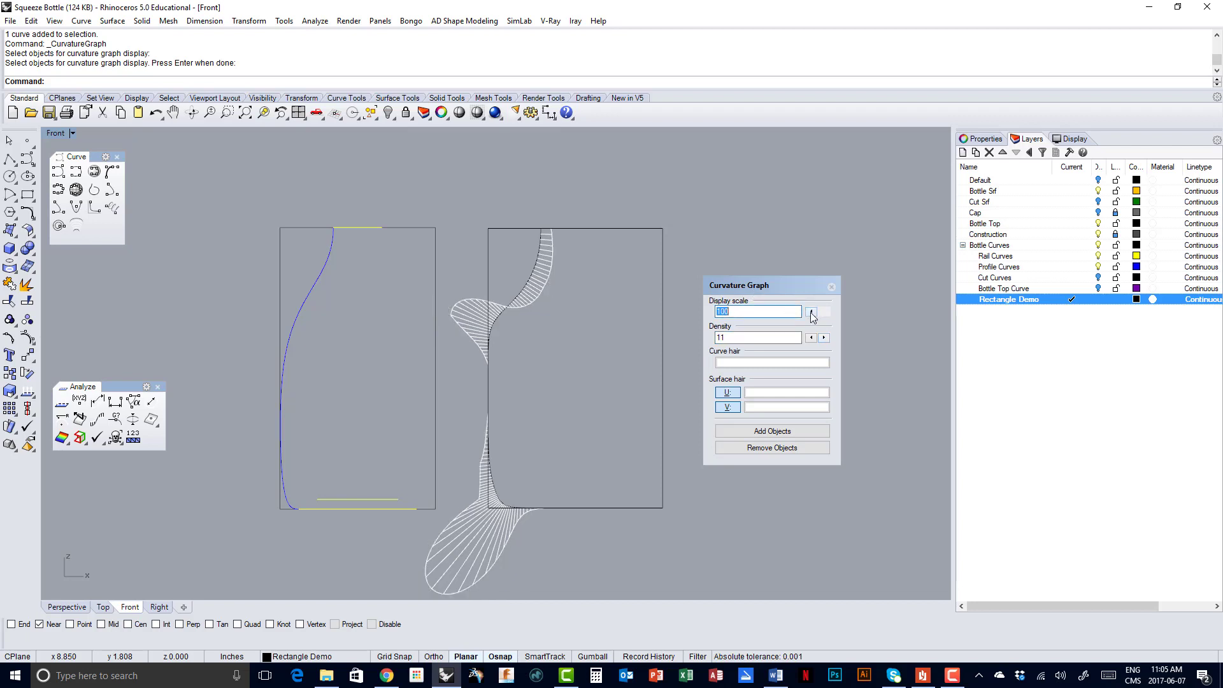
left_click(824, 311)
left_click(824, 312)
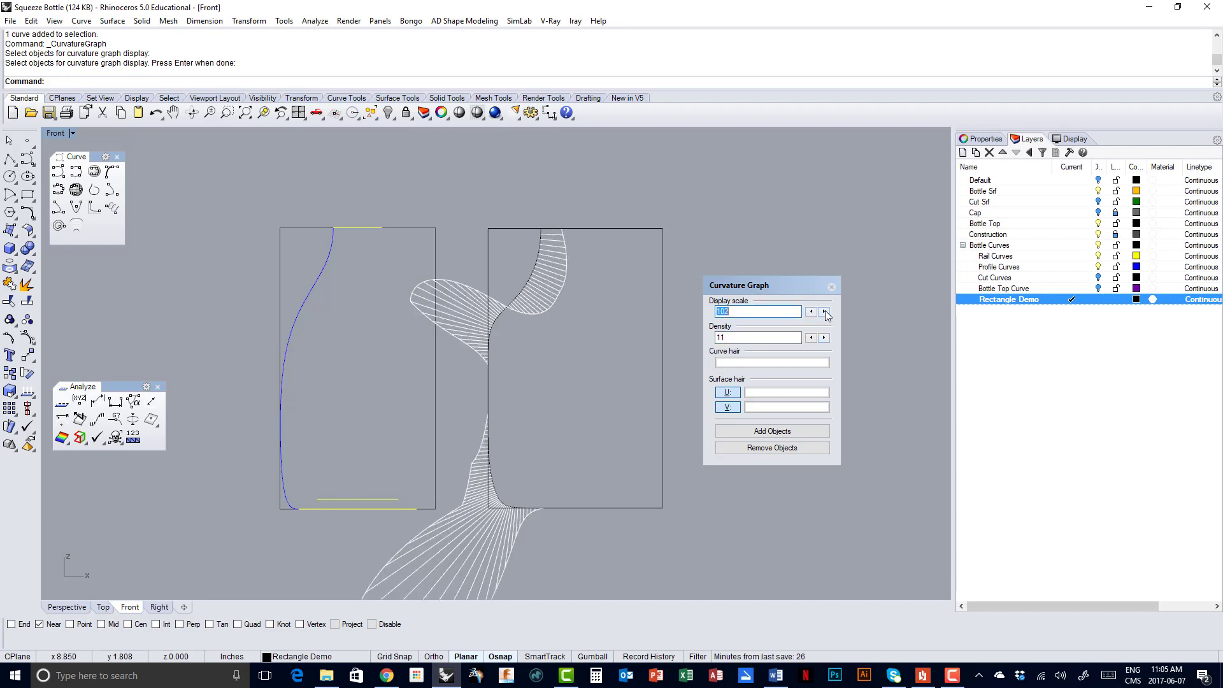
left_click(810, 311)
left_click(824, 311)
left_click(824, 312)
scroll(469, 425, "down", 2)
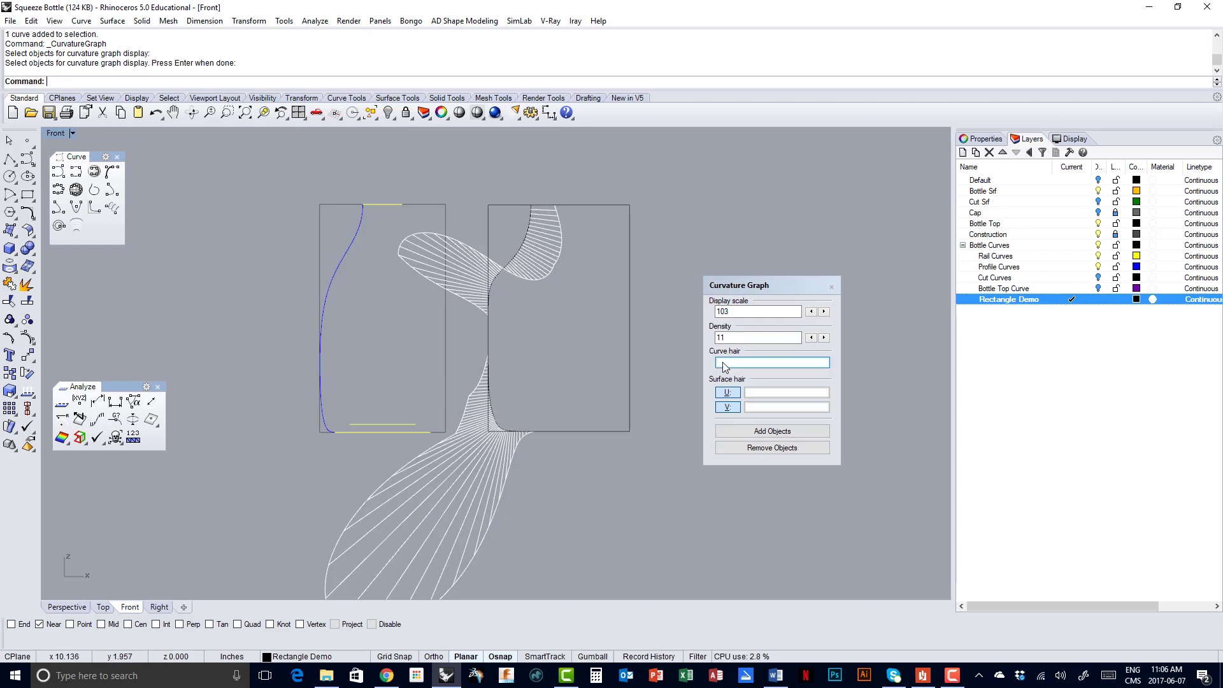
left_click(831, 287)
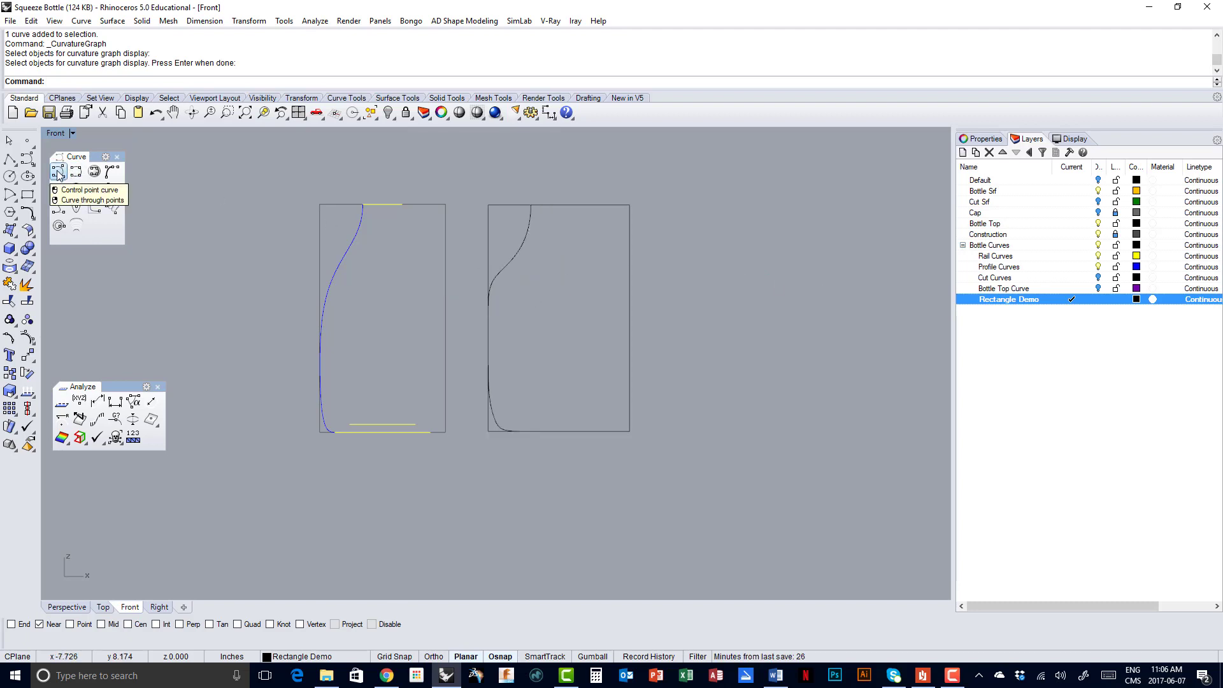
Inspect the control point curve inside the demo rectangle once more and delete it, keeping the rectangle
left_click(488, 239)
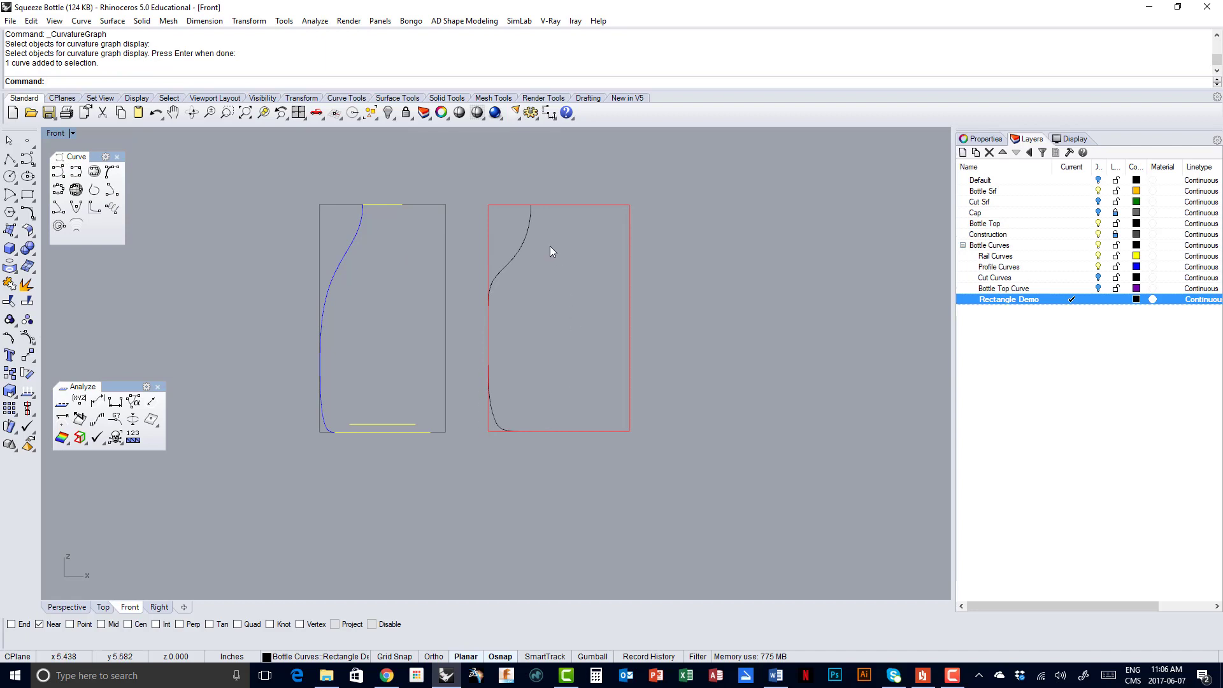
scroll(495, 289, "up", 5)
left_click(516, 237)
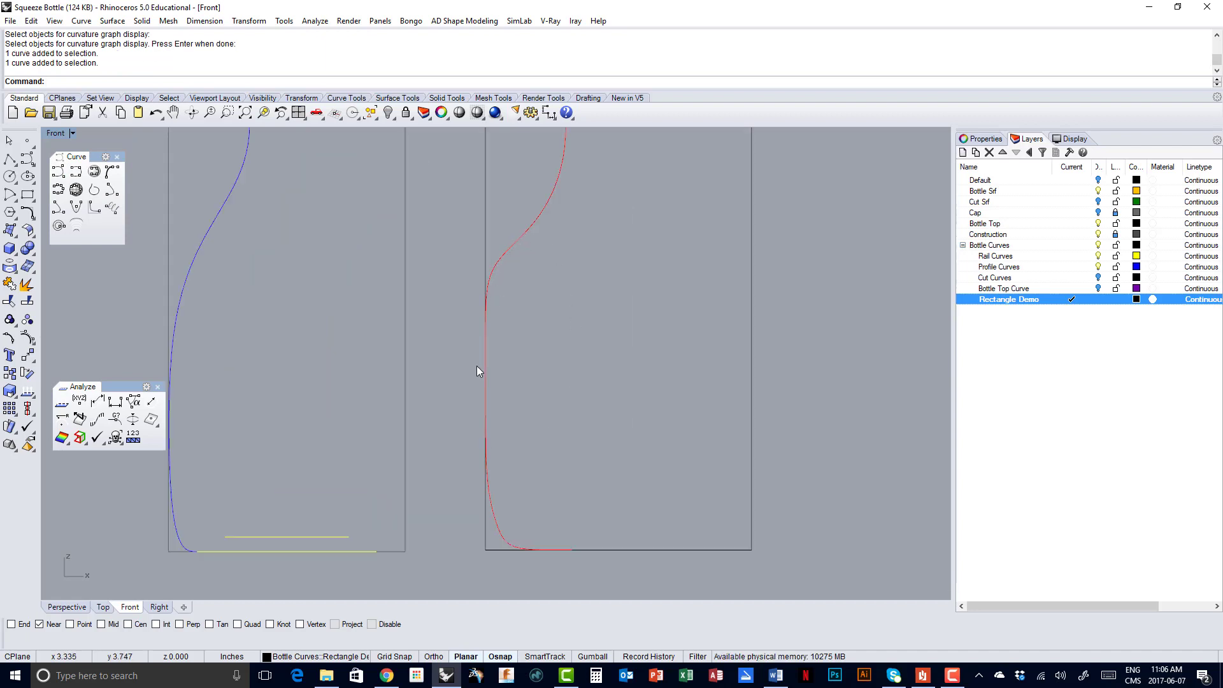
scroll(550, 471, "down", 3)
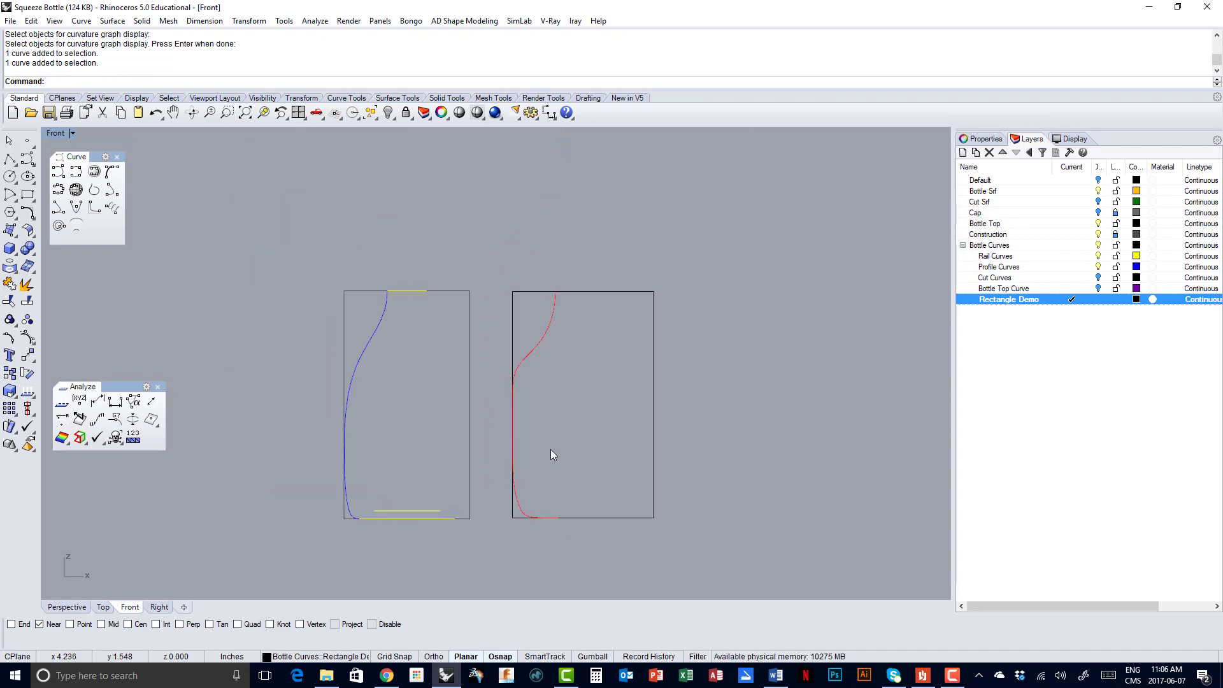
key("Escape")
left_click(540, 338)
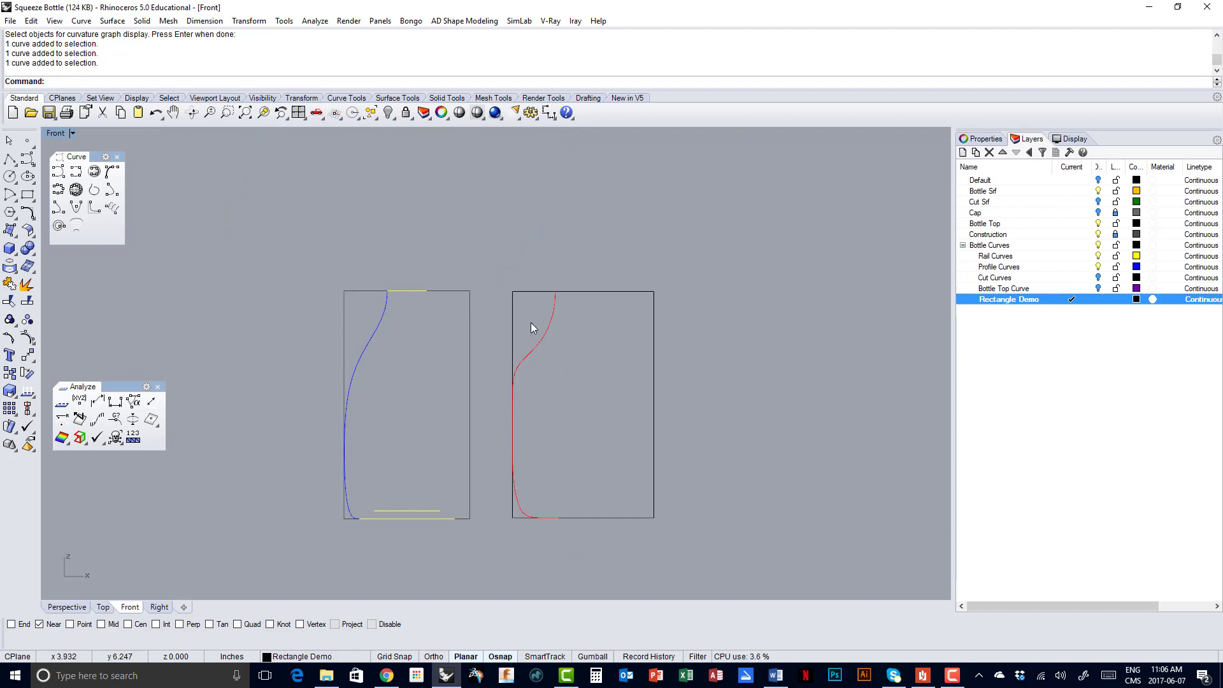
key("Delete")
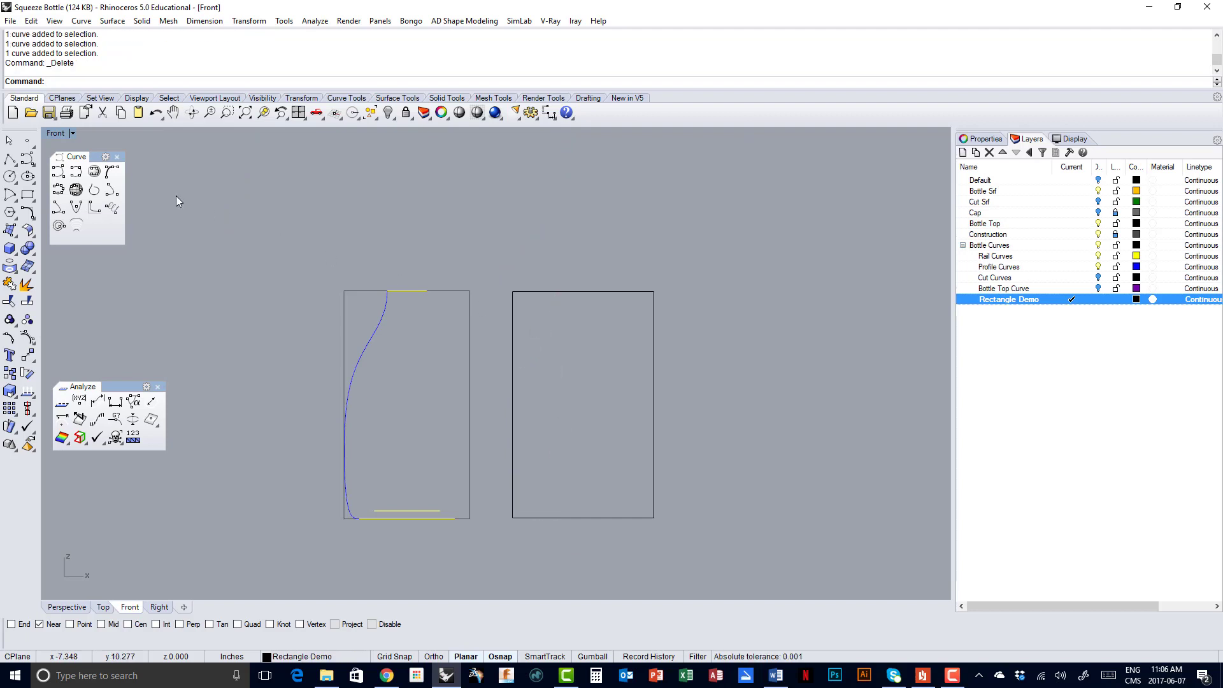
Draw an interpolated curve from the demo rectangle's top edge, down along its left edge and around the lower corner to the bottom edge
left_click(75, 172)
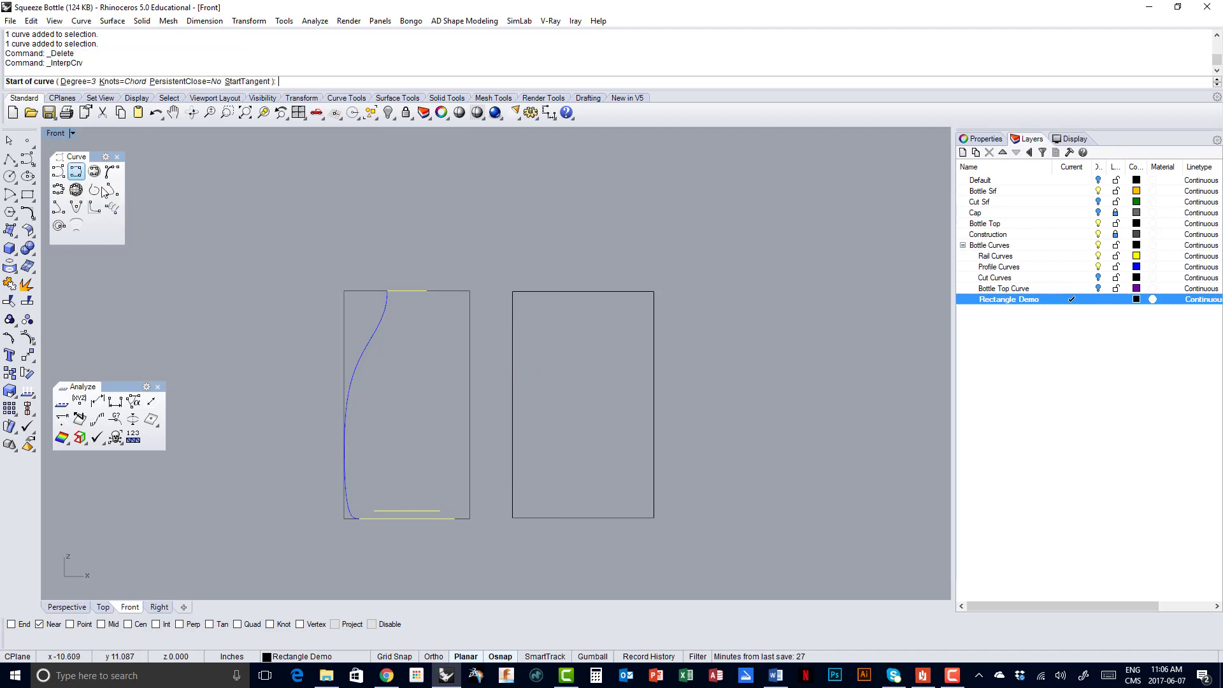
left_click(563, 292)
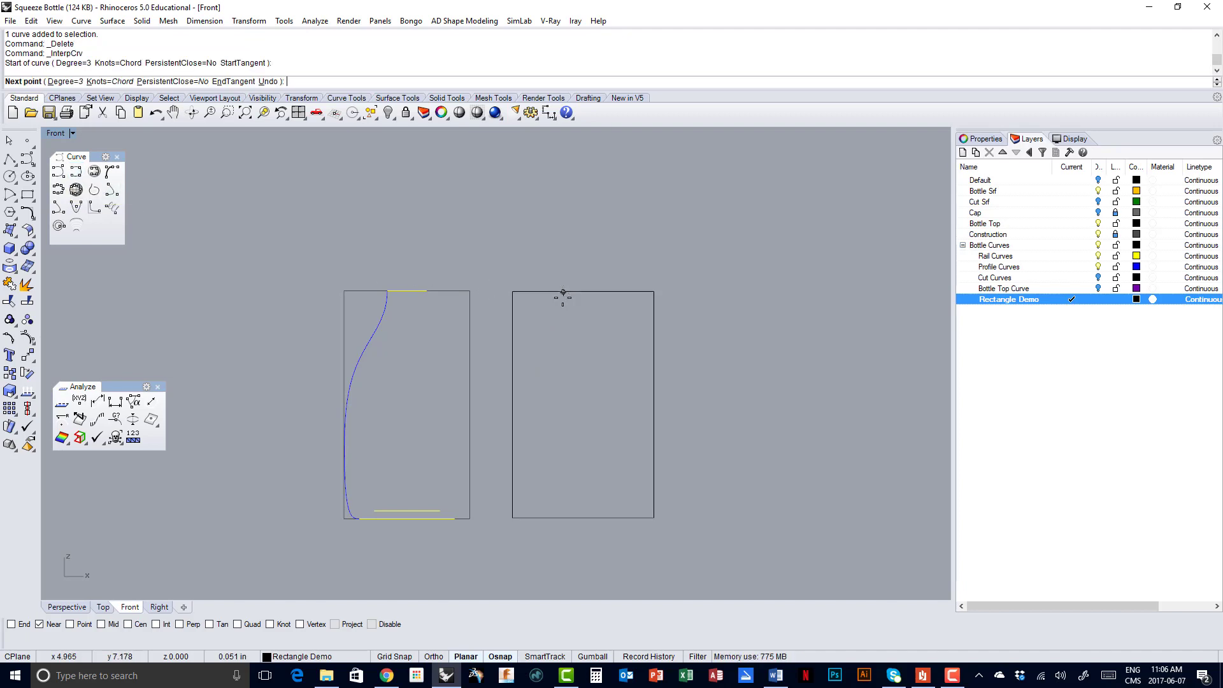
left_click(564, 314)
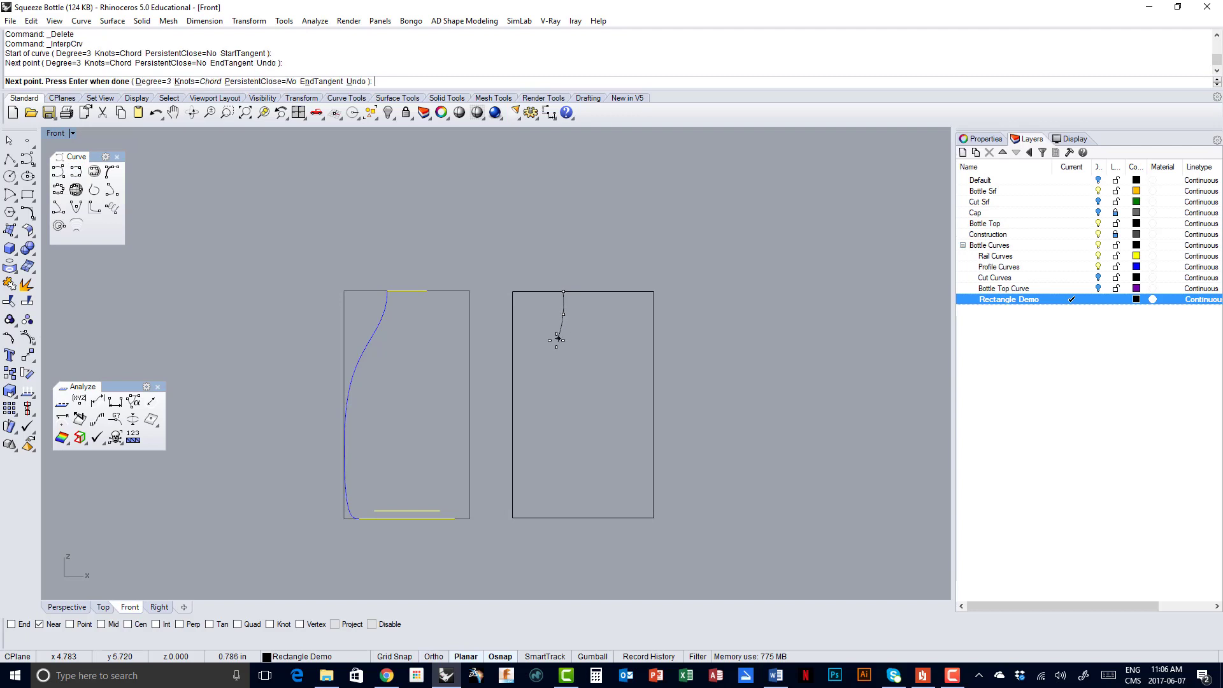
left_click(547, 344)
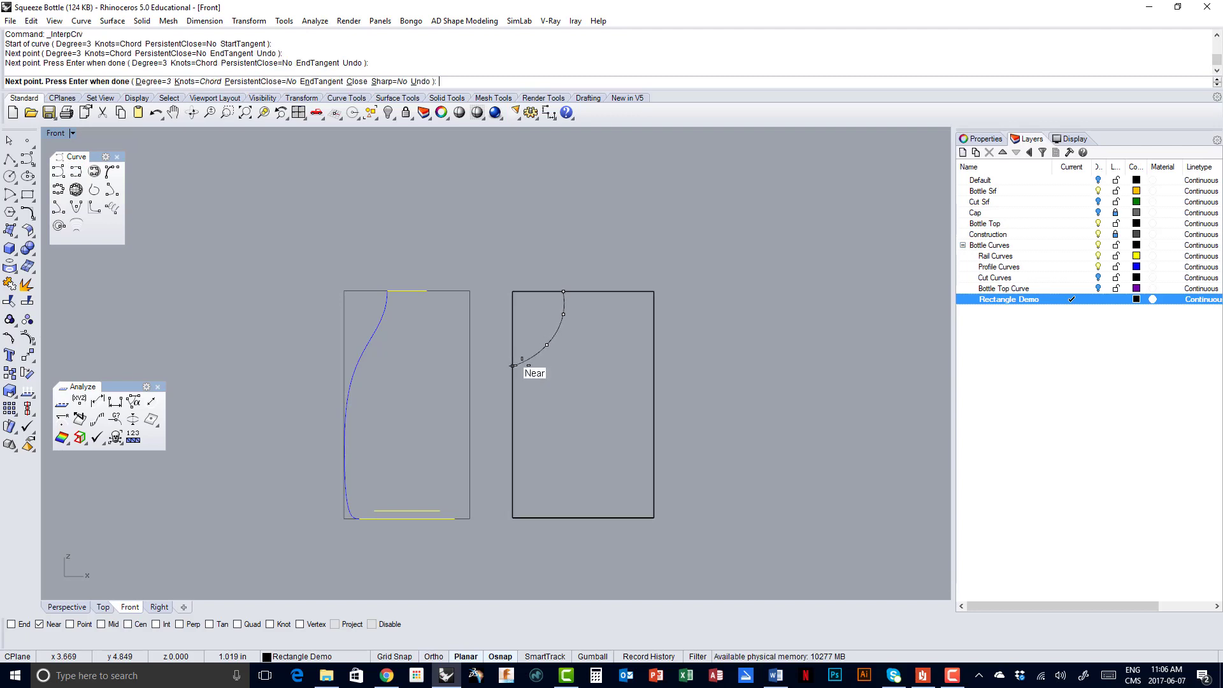
left_click(531, 362)
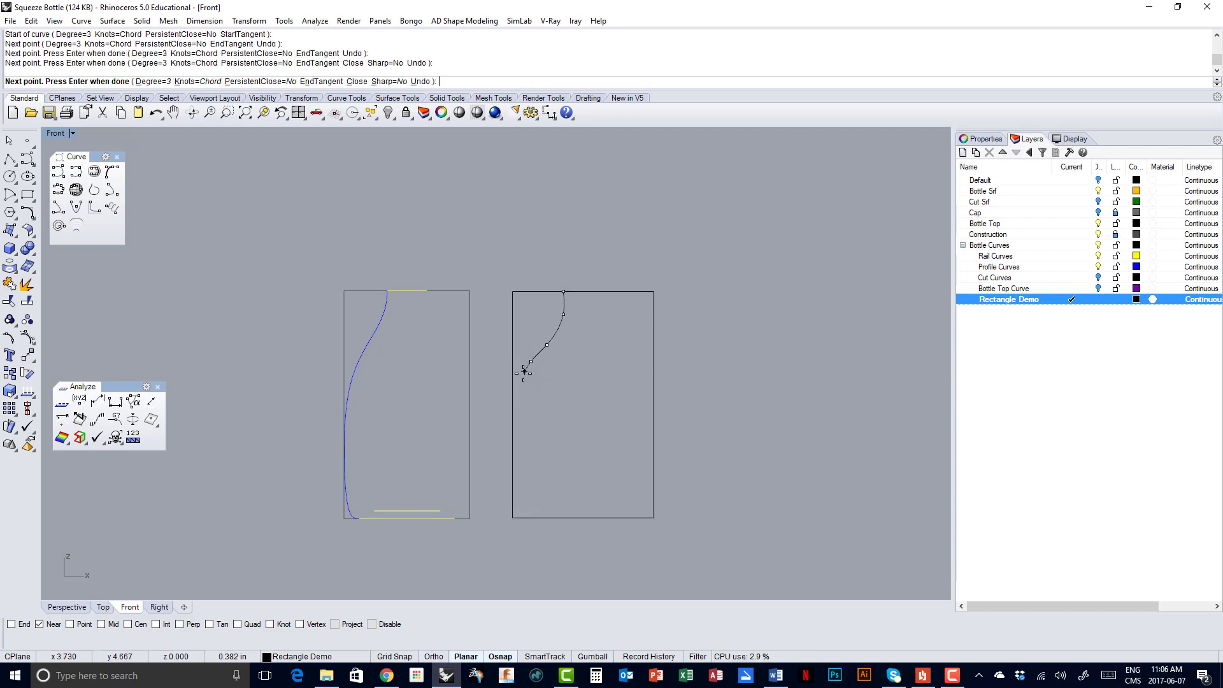
left_click(513, 376)
left_click(512, 411)
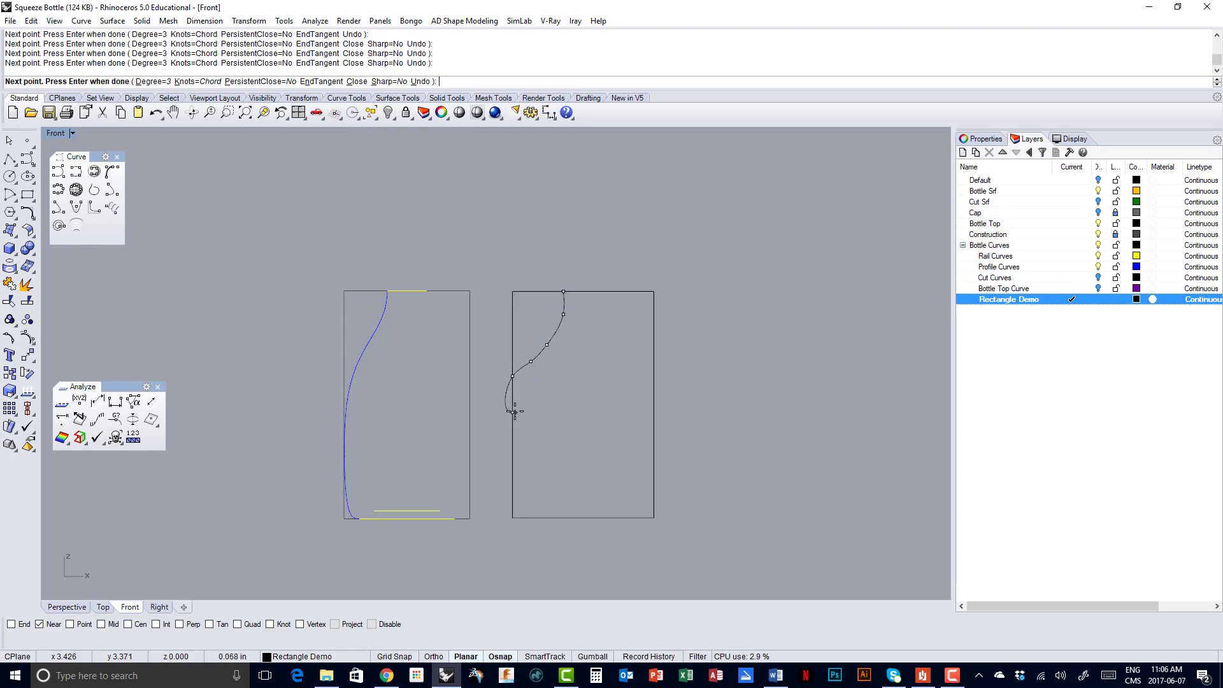
left_click(513, 453)
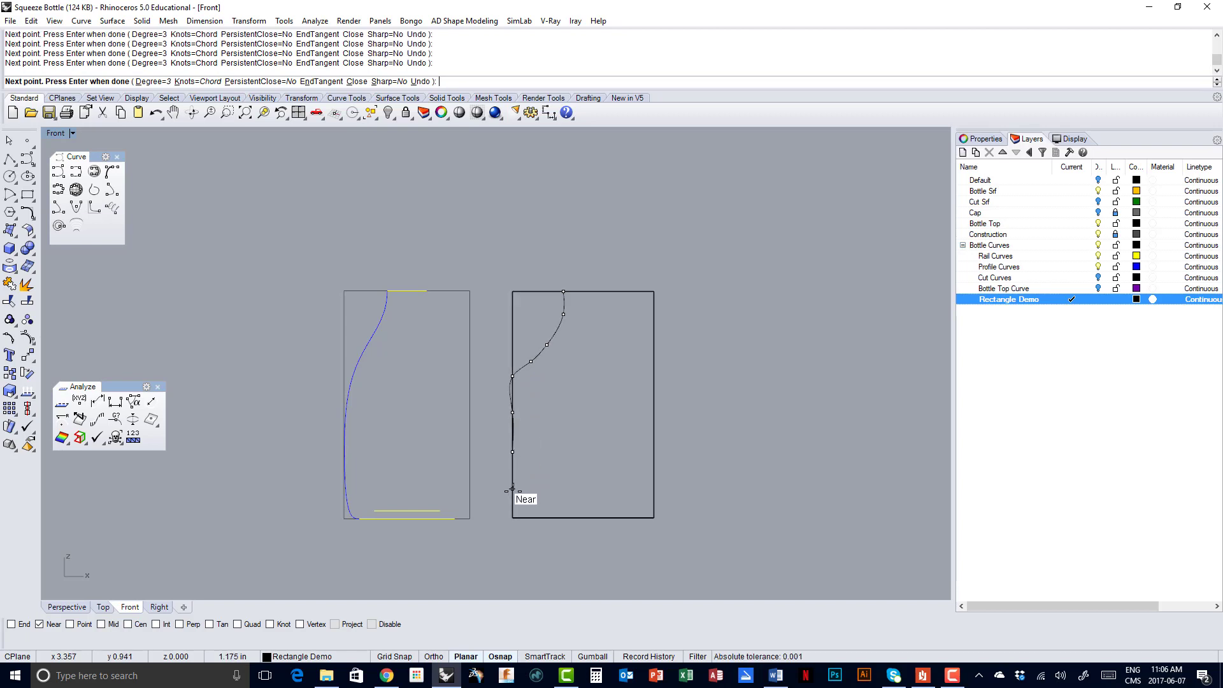
scroll(446, 383, "up", 3)
left_click(445, 385)
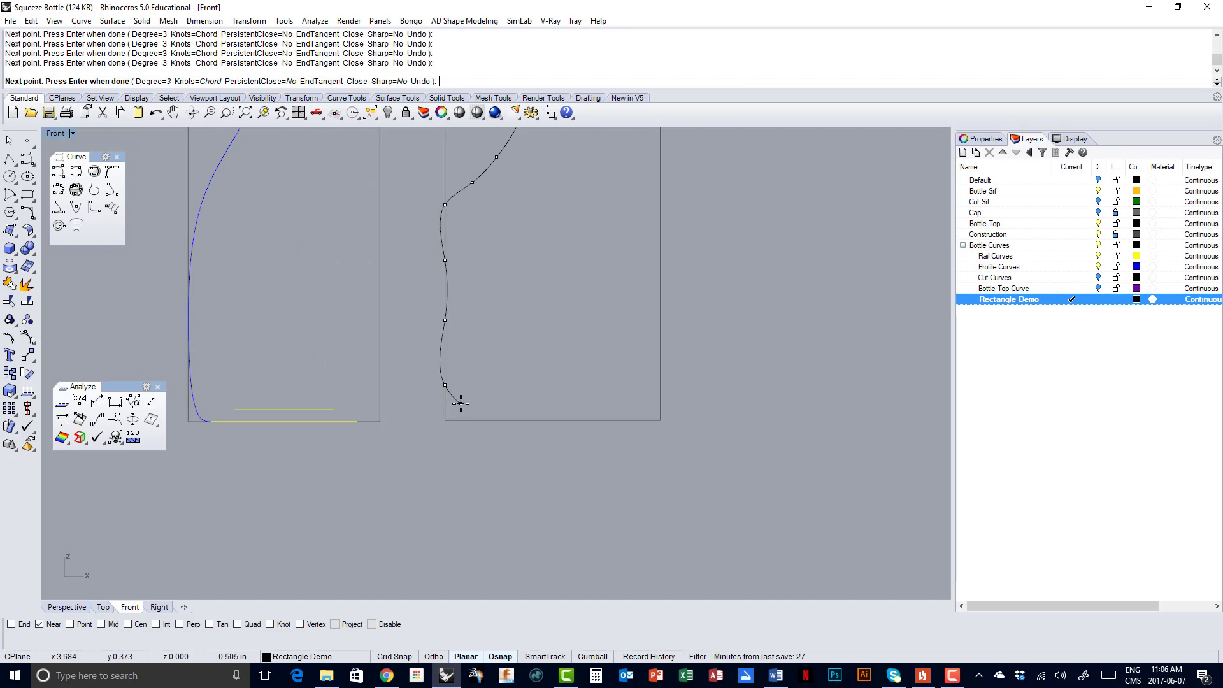
left_click(460, 403)
left_click(481, 420)
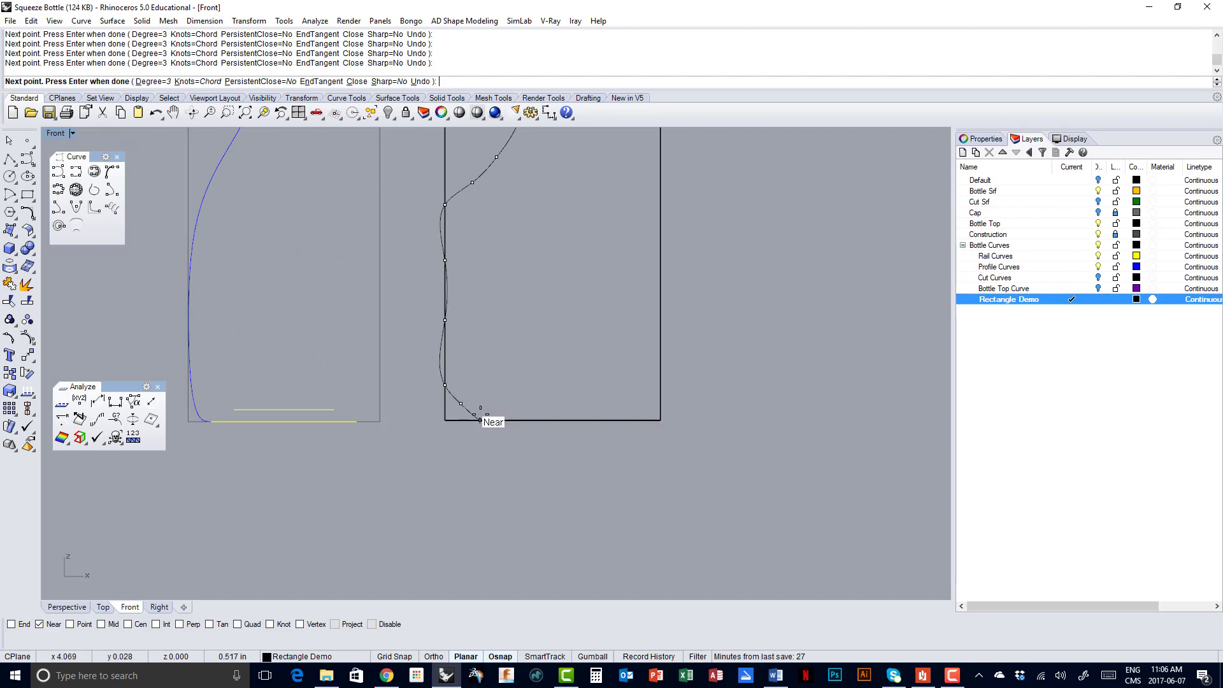
left_click(508, 419)
left_click(526, 419)
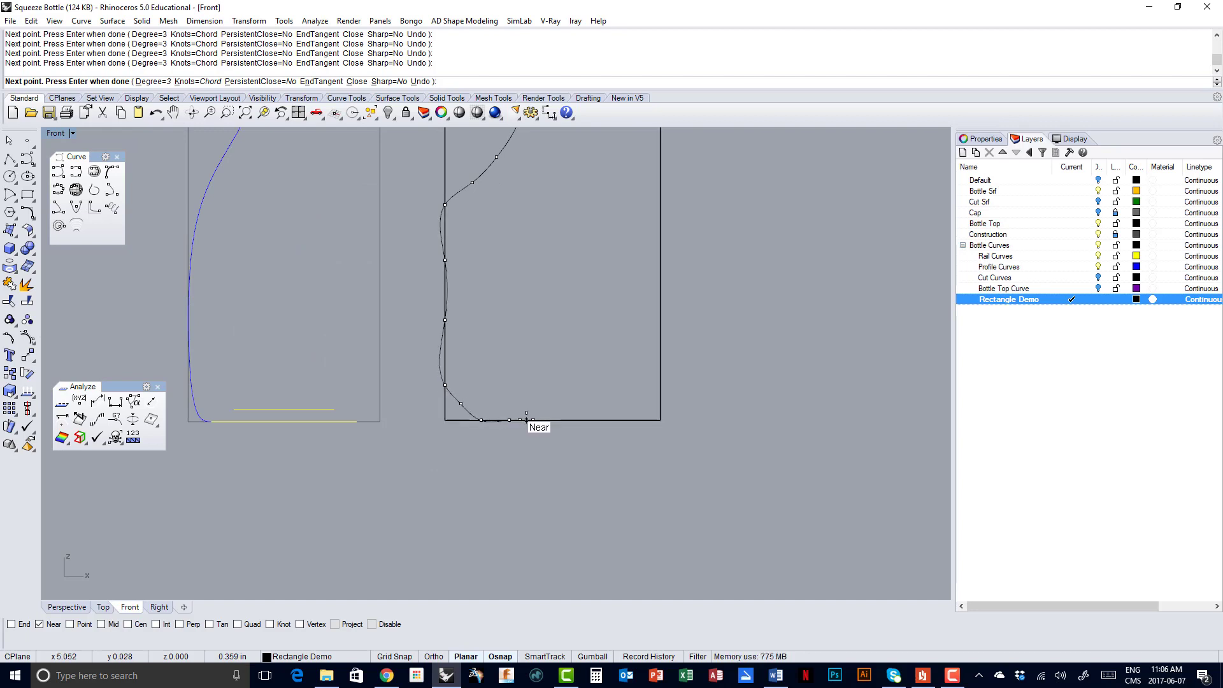
key("Return")
Show the curvature graph on the new interpolated curve
right_click_drag(517, 337, 518, 376)
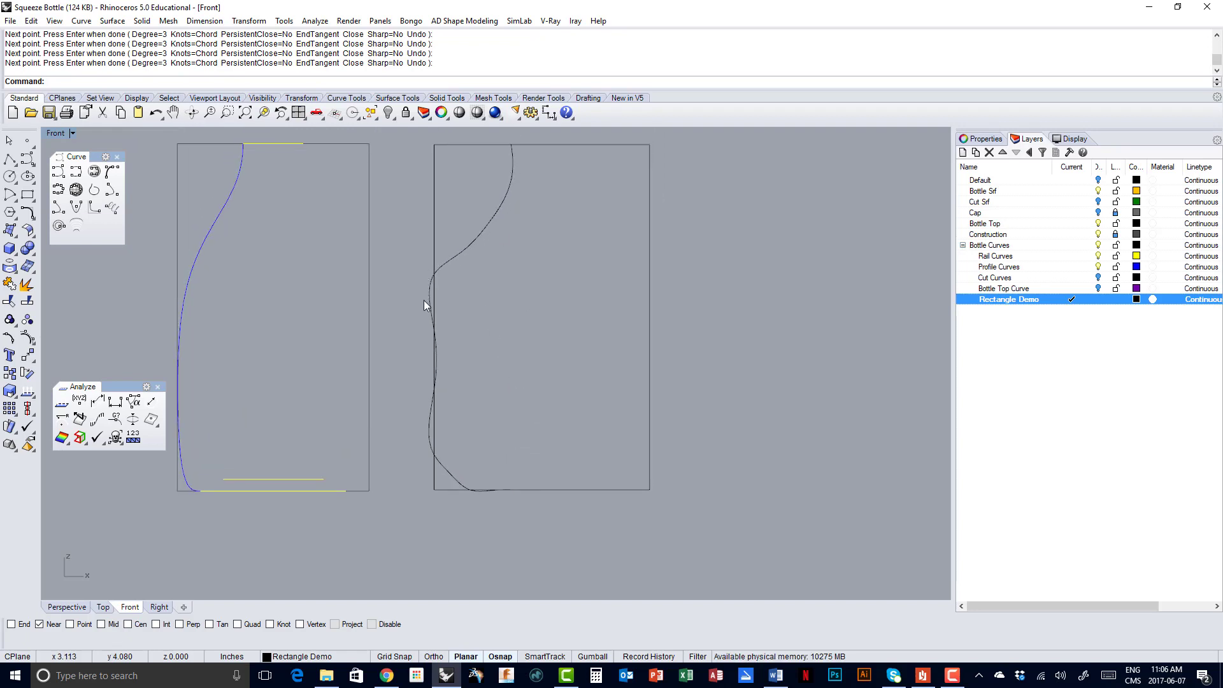
left_click(464, 252)
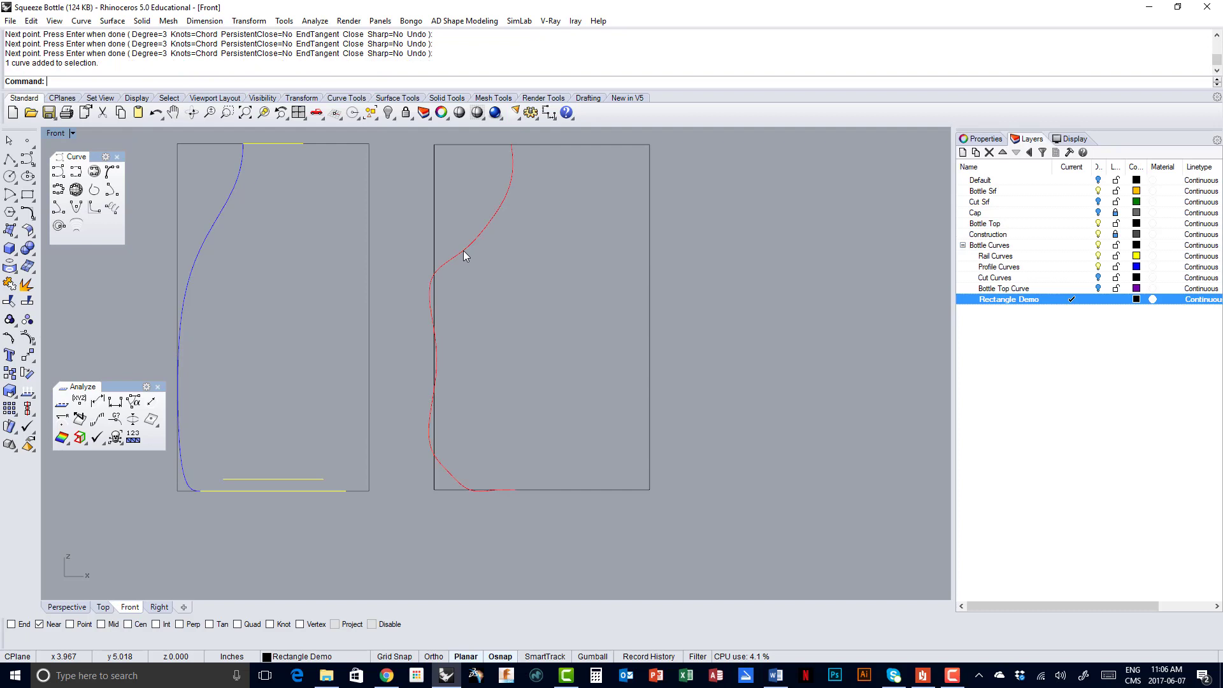
left_click(99, 420)
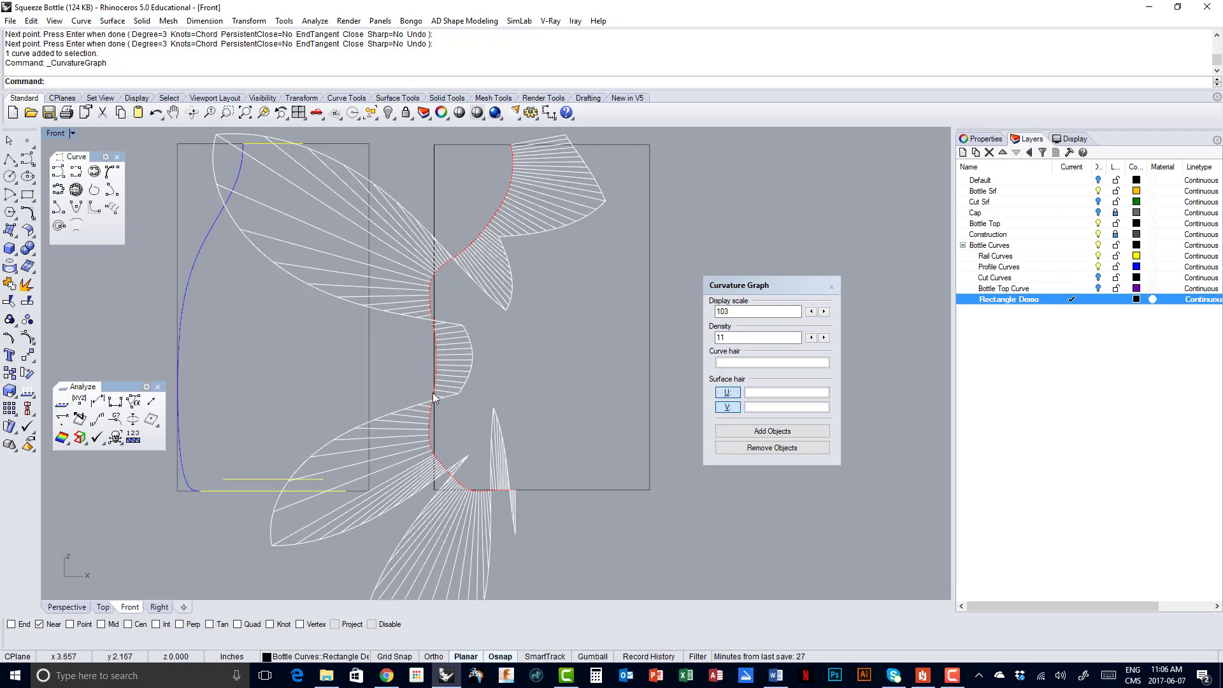
Show the curvature graph on the blue bottle profile curve too, compare both curves' hairs and turn the graphs off
right_click_drag(325, 326, 446, 325)
left_click(326, 240)
right_click(334, 252)
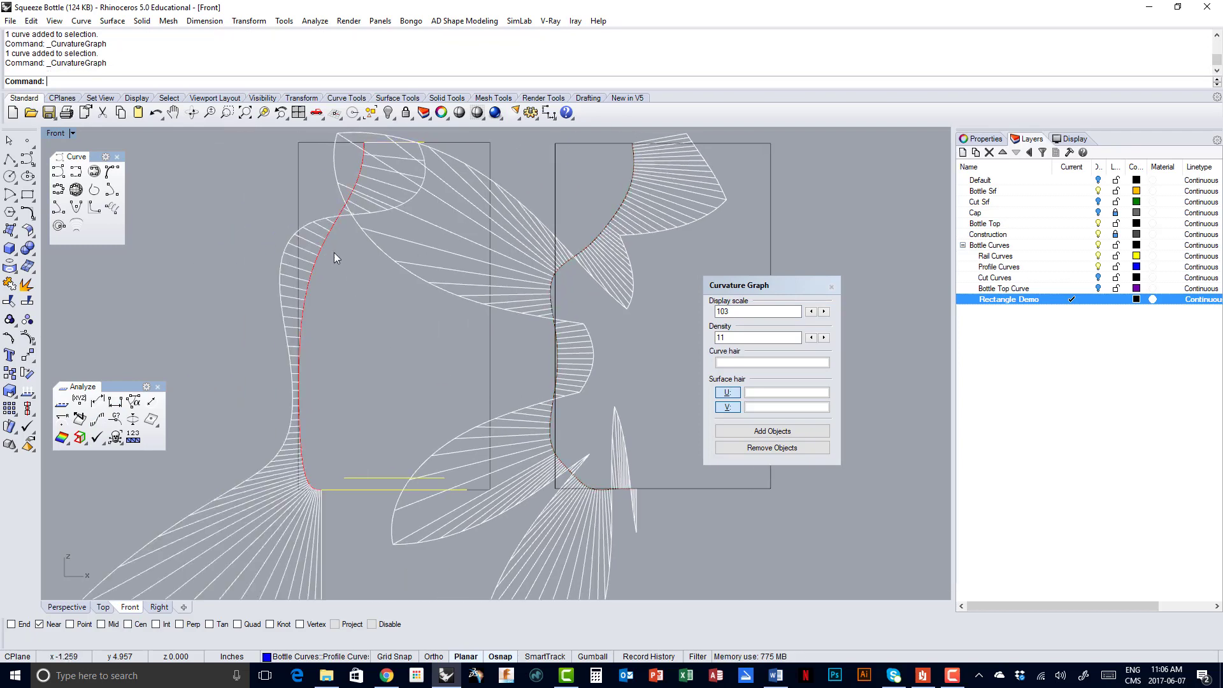
scroll(334, 253, "down", 4)
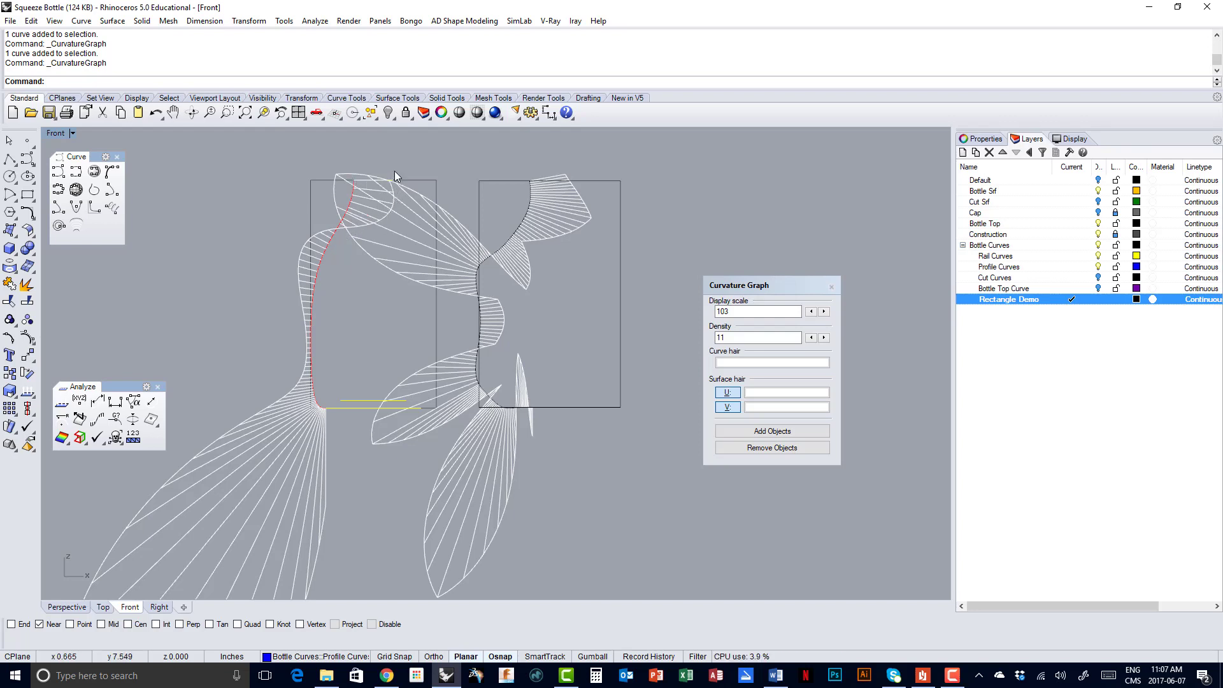
left_click(831, 286)
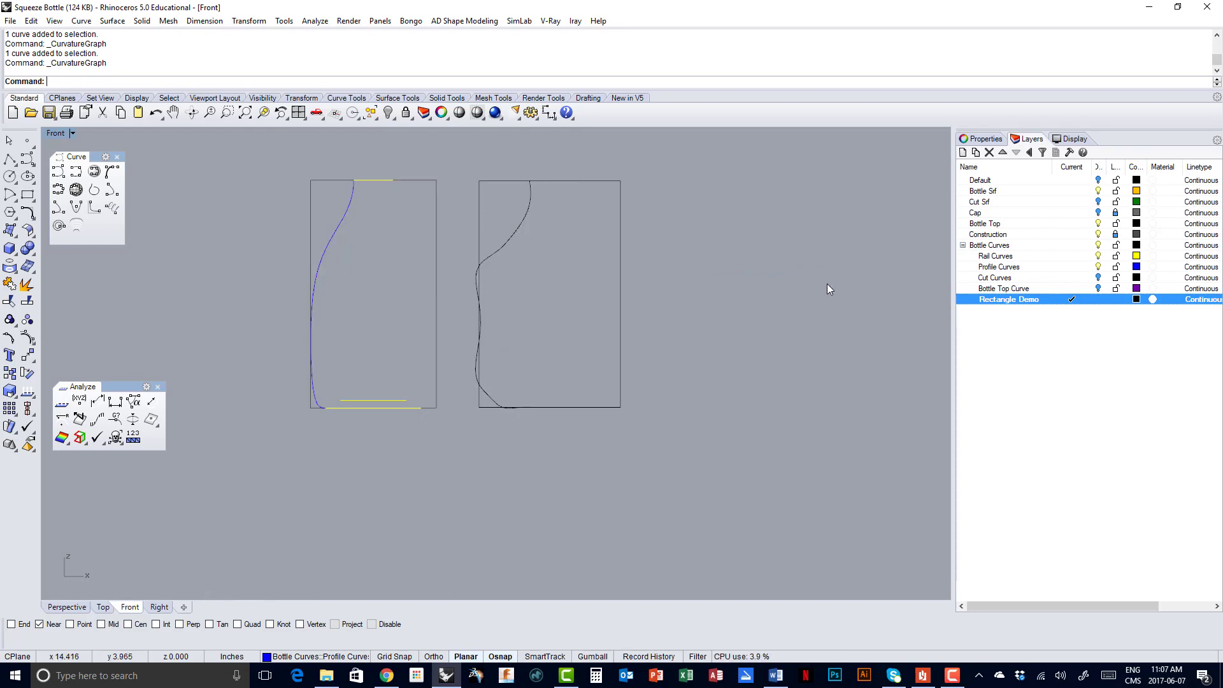
Show the curvature graph on the blue profile curve alone and examine its hairs down to the rounded bottom corner
left_click(345, 218)
right_click(345, 217)
right_click_drag(365, 213, 424, 221)
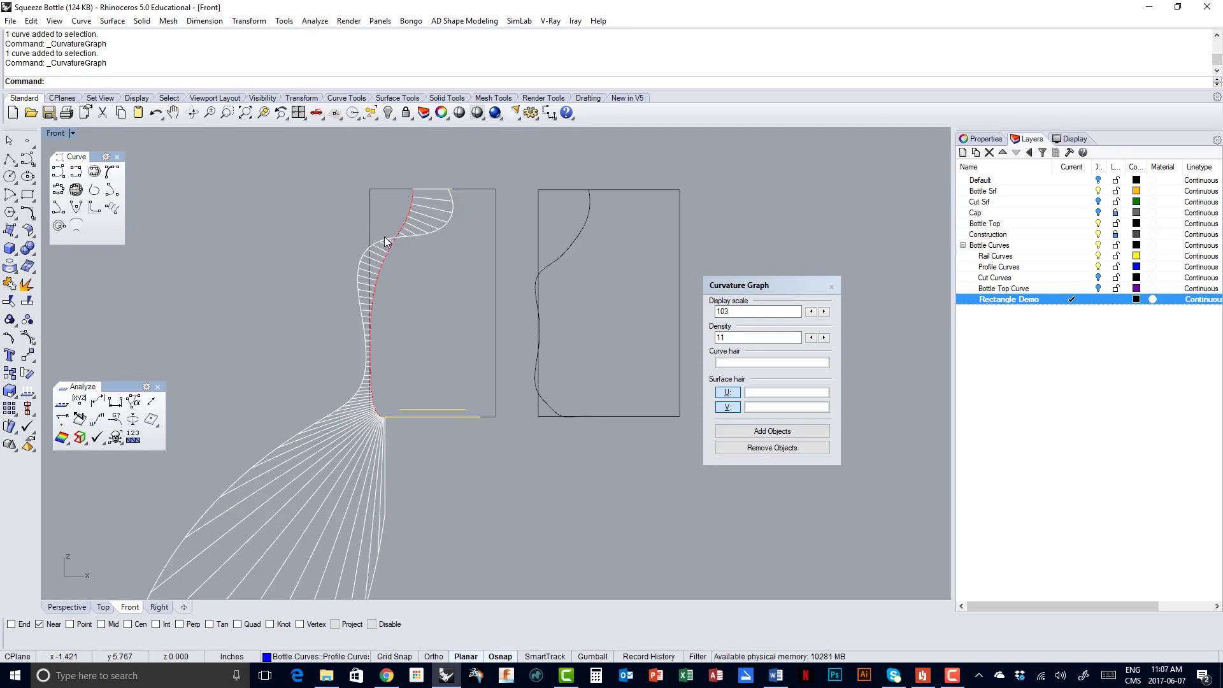
right_click_drag(359, 311, 336, 216)
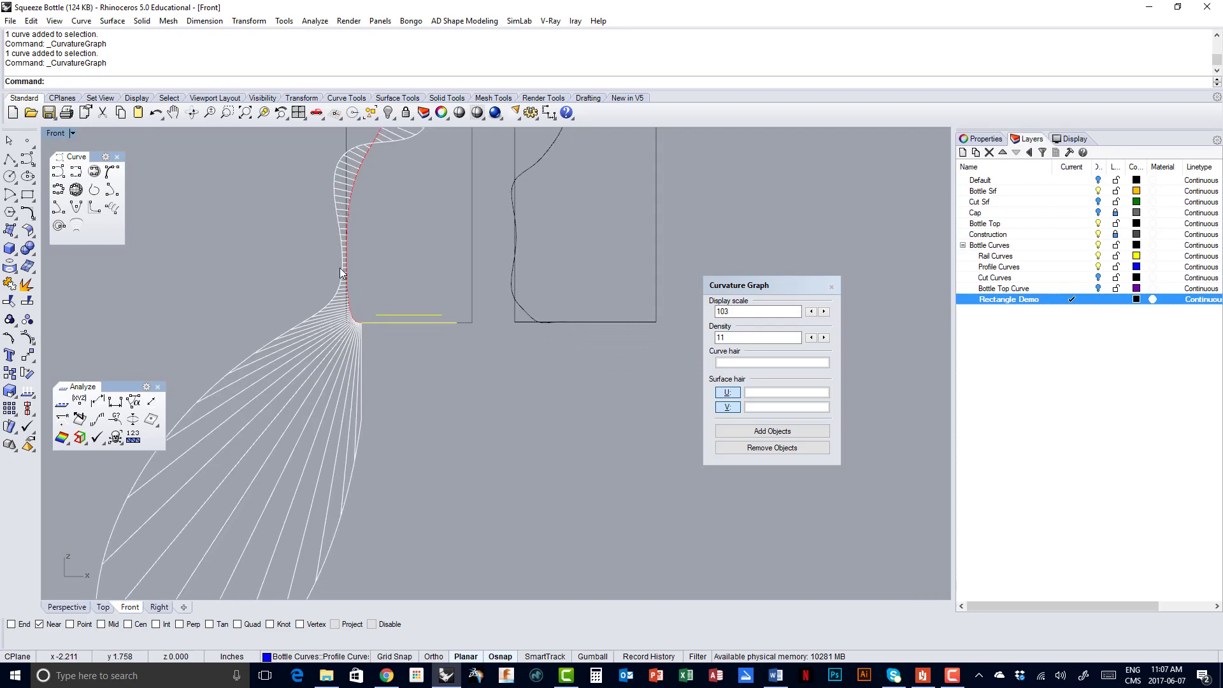
scroll(350, 327, "up", 3)
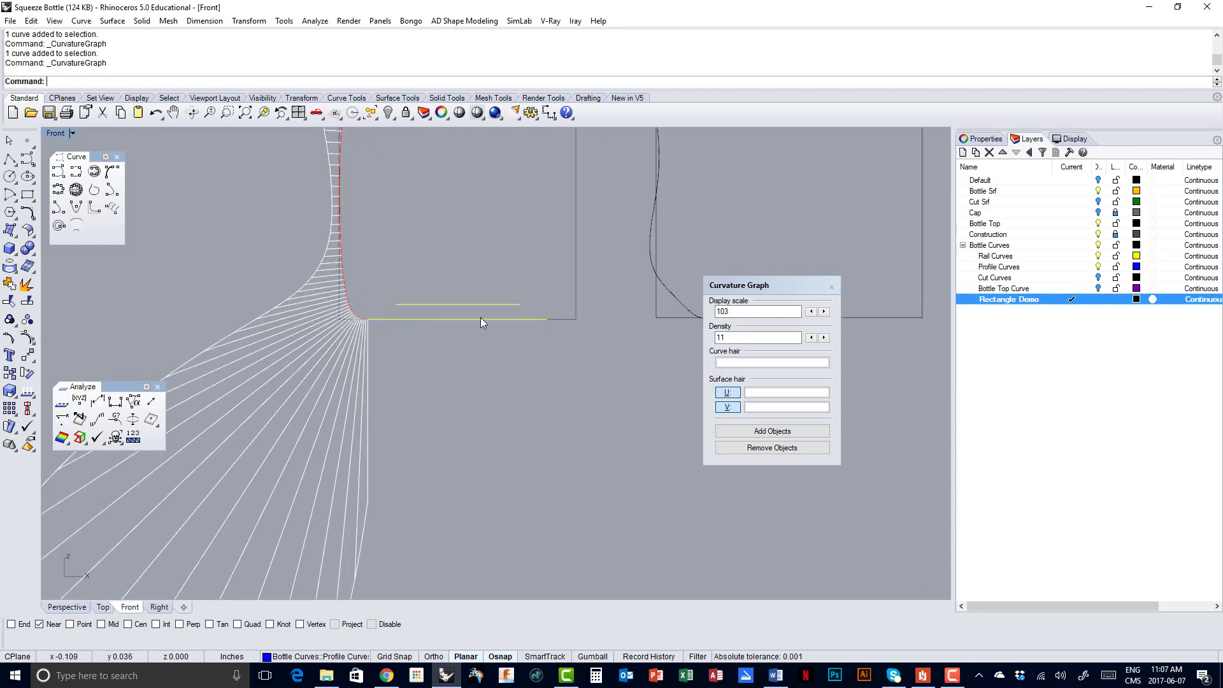
scroll(336, 315, "up", 5)
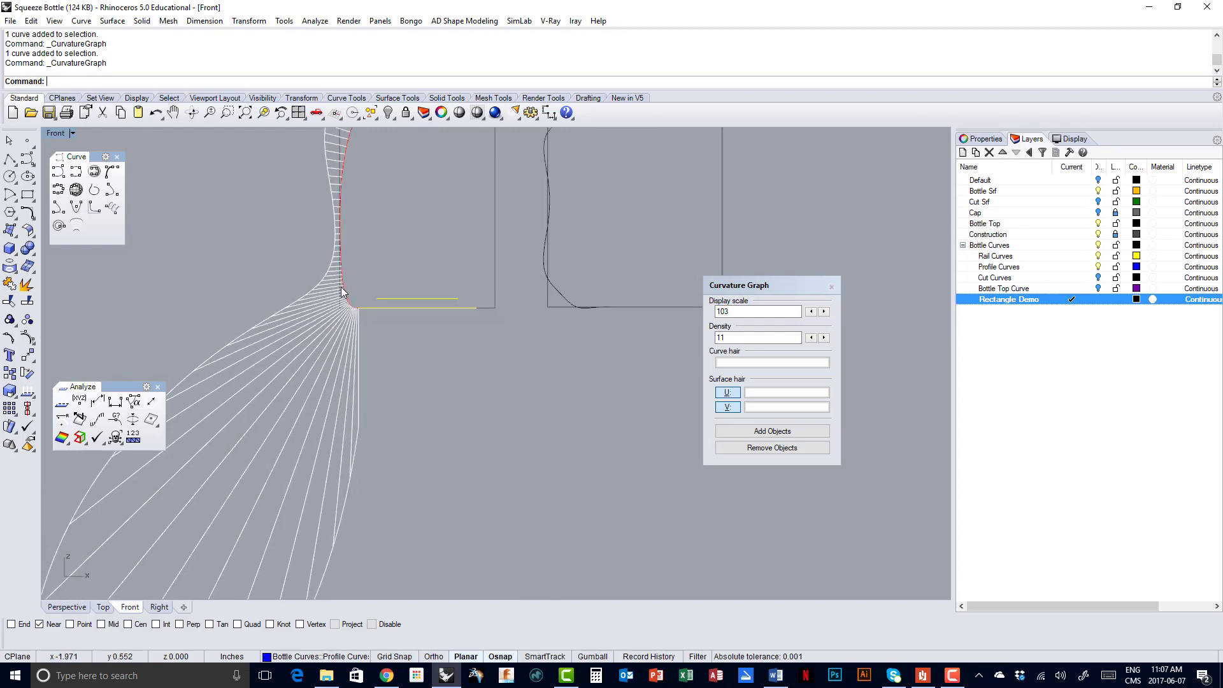
scroll(355, 311, "down", 3)
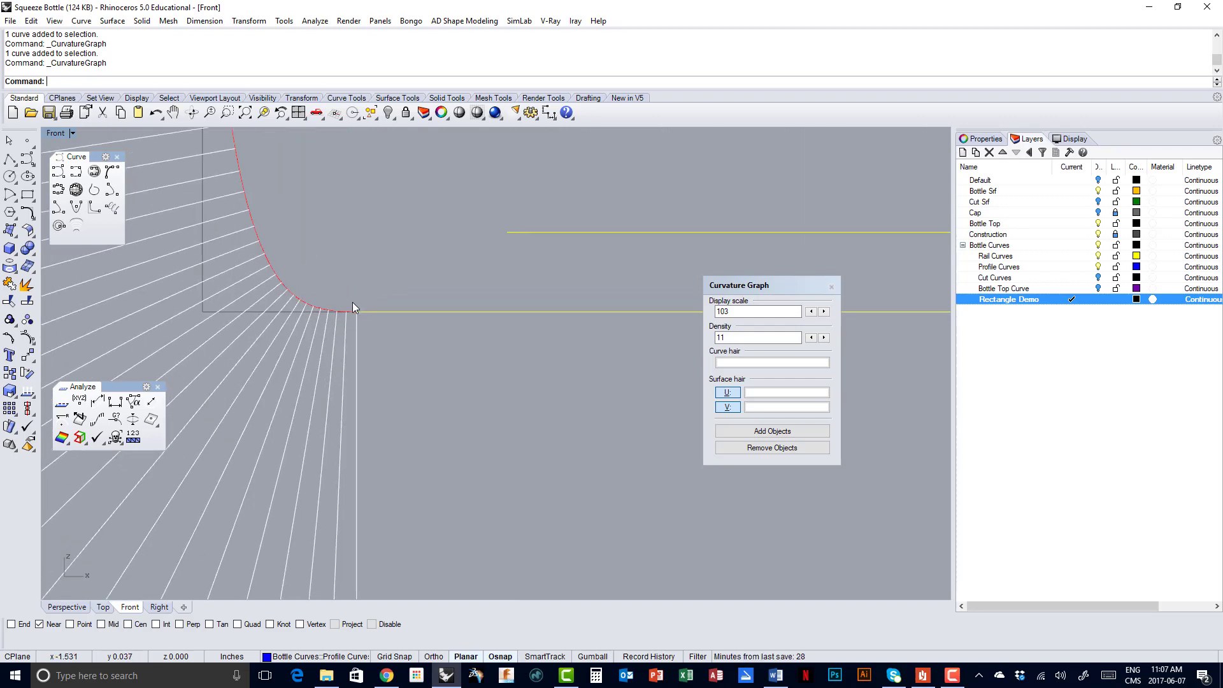
scroll(354, 312, "down", 8)
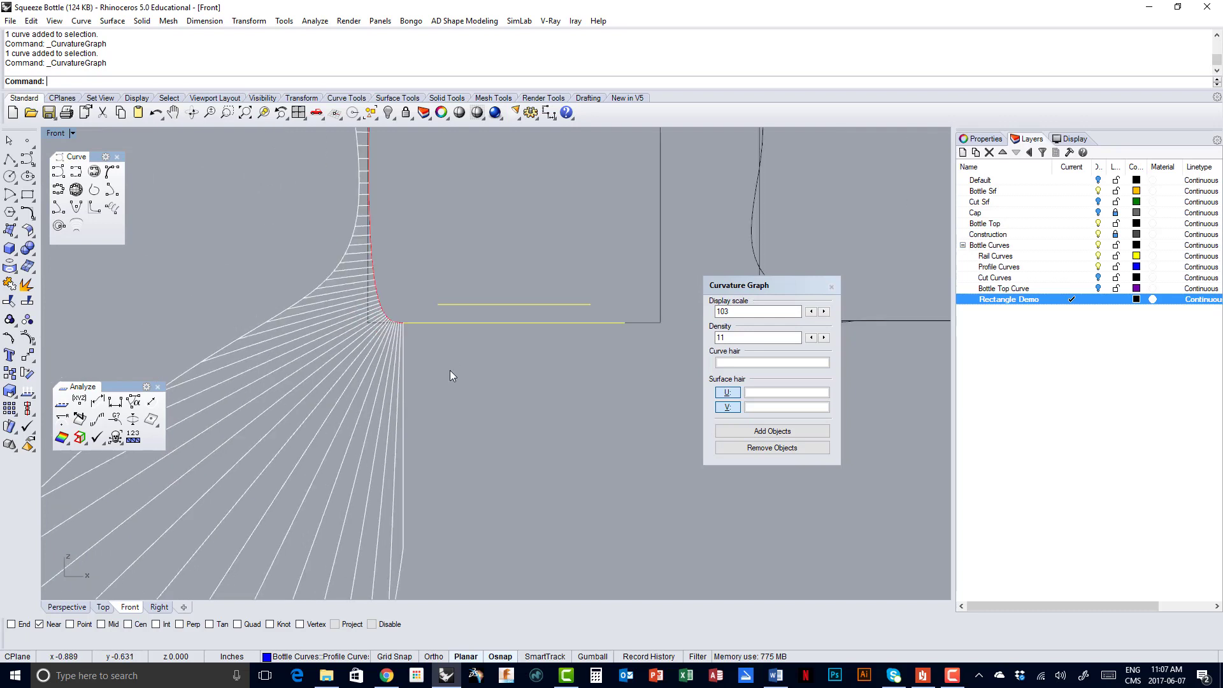
Draw a single-segment horizontal polyline in the empty area below the two rectangles
left_click(9, 159)
left_click(385, 369)
left_click(505, 369)
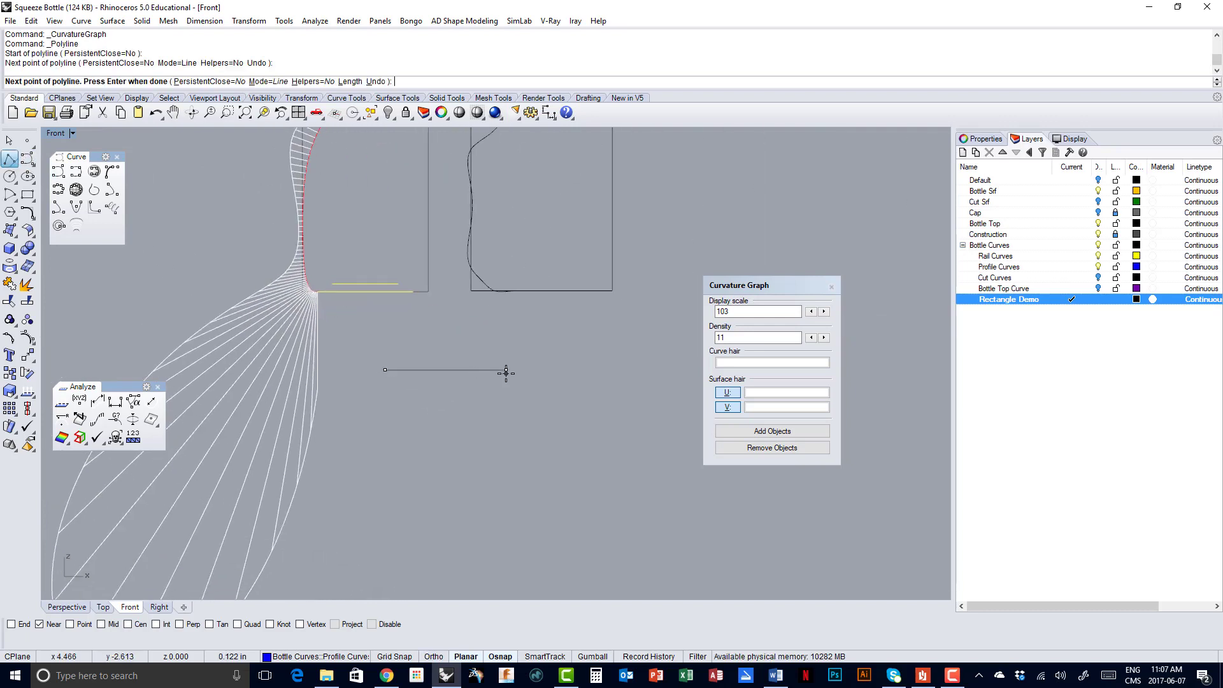
key("Return")
Apply the curvature graph to the straight line and delete the line
left_click(434, 368)
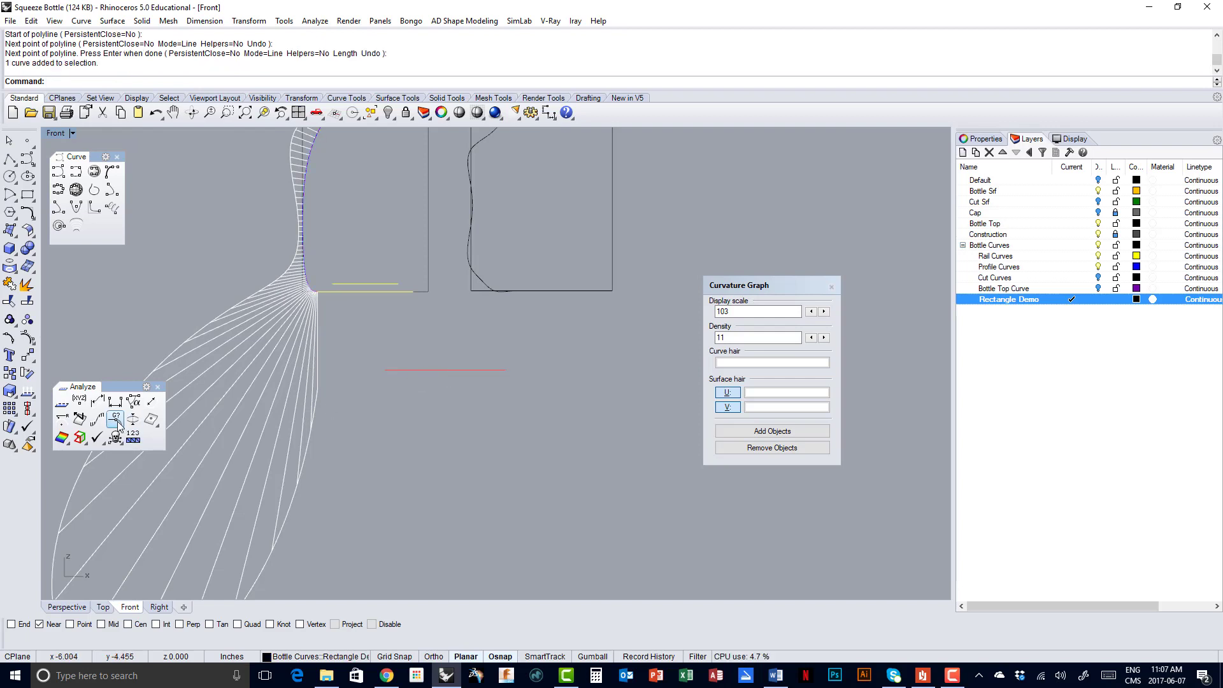
left_click(97, 419)
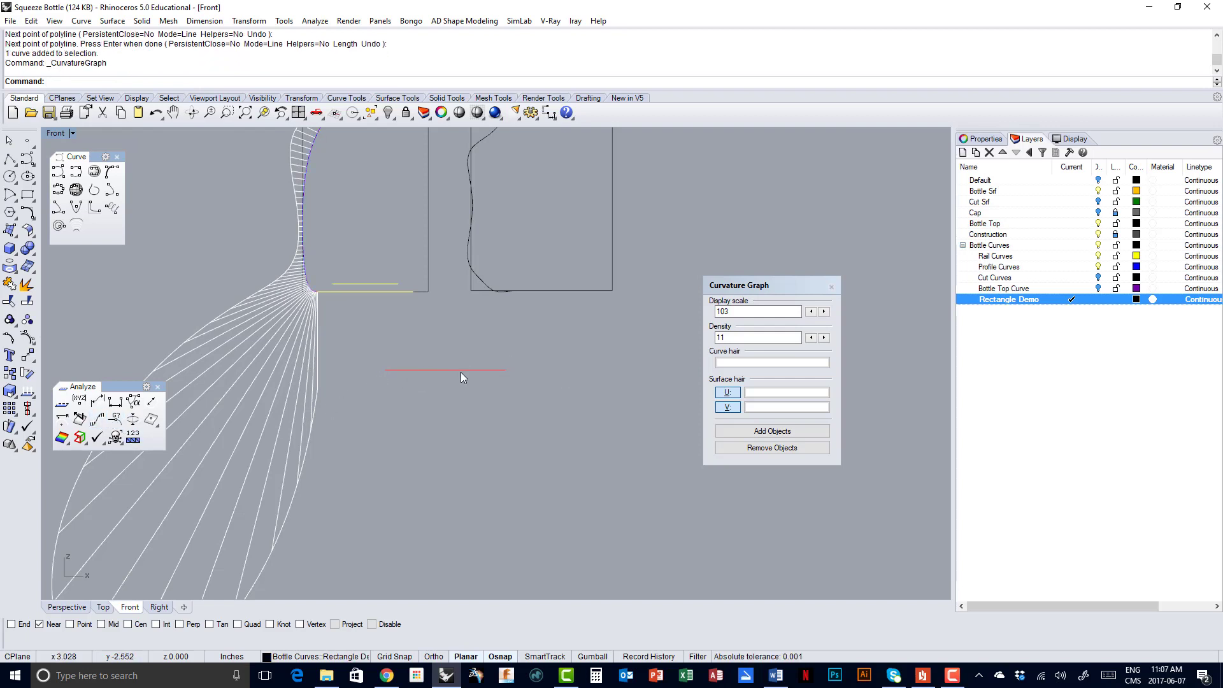
left_click_drag(459, 344, 425, 409)
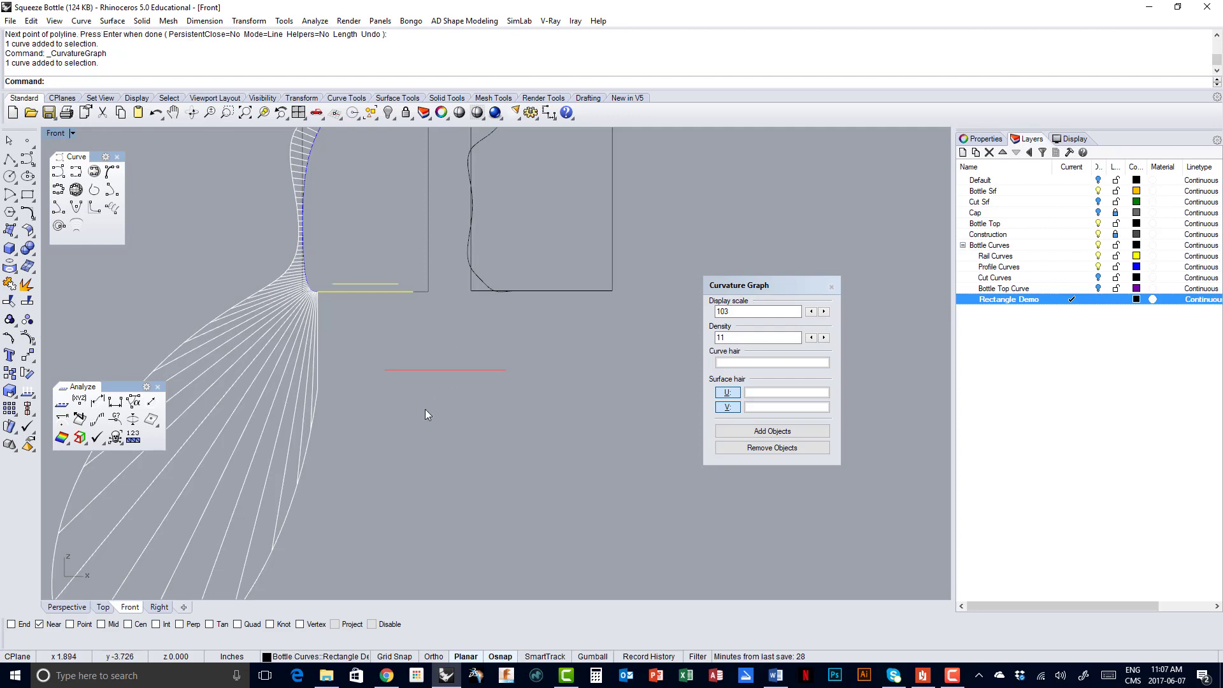
key("Delete")
Examine the blue profile curve's curvature graph from the neck to the tight bottom corner
scroll(330, 277, "up", 3)
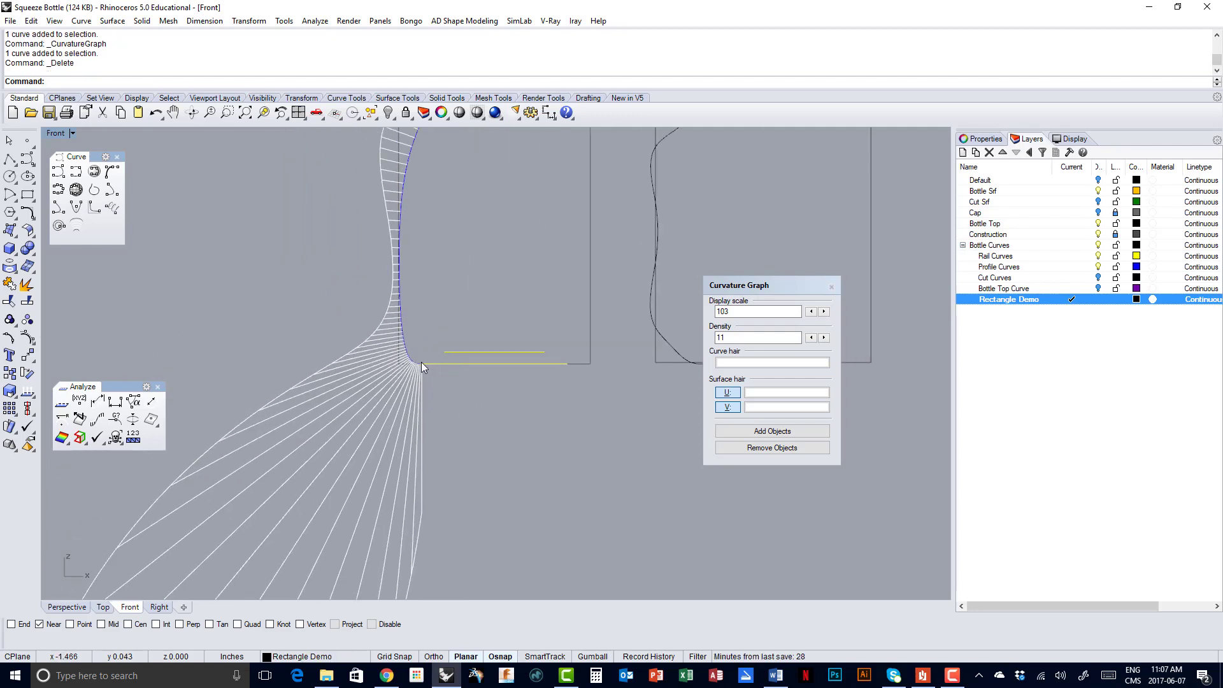
right_click_drag(408, 258, 319, 305)
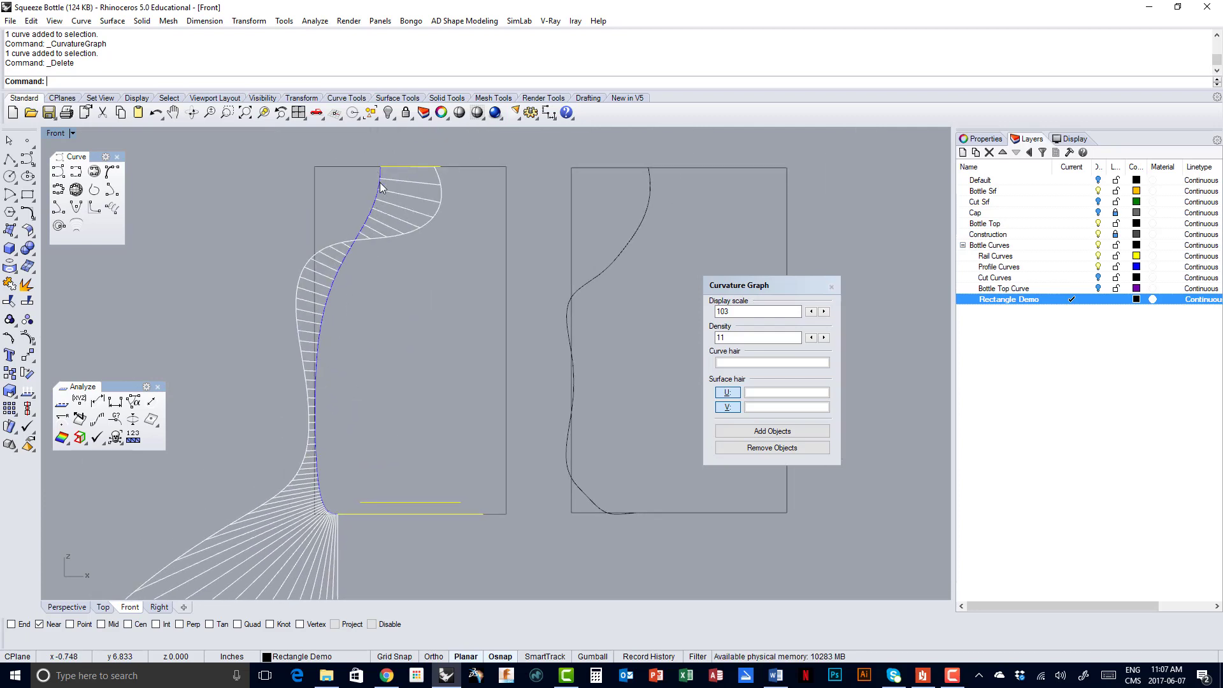
scroll(300, 326, "down", 2)
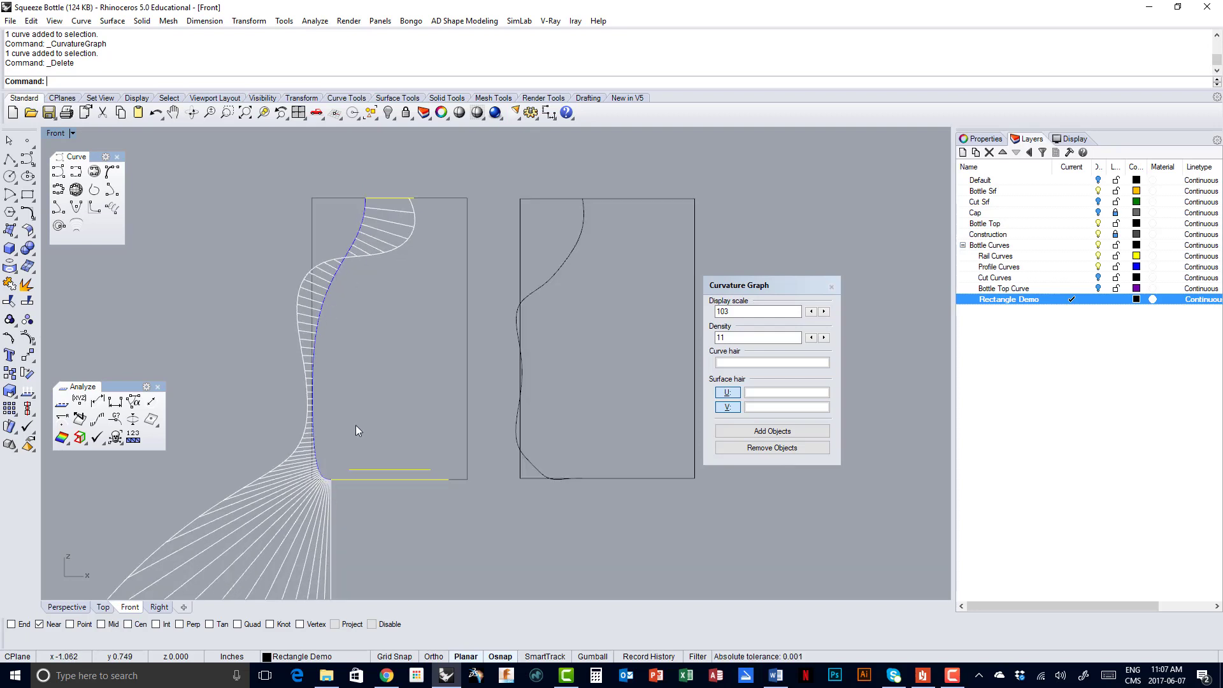
right_click_drag(378, 338, 407, 290)
scroll(401, 299, "down", 2)
scroll(402, 316, "down", 1)
right_click_drag(376, 448, 407, 354)
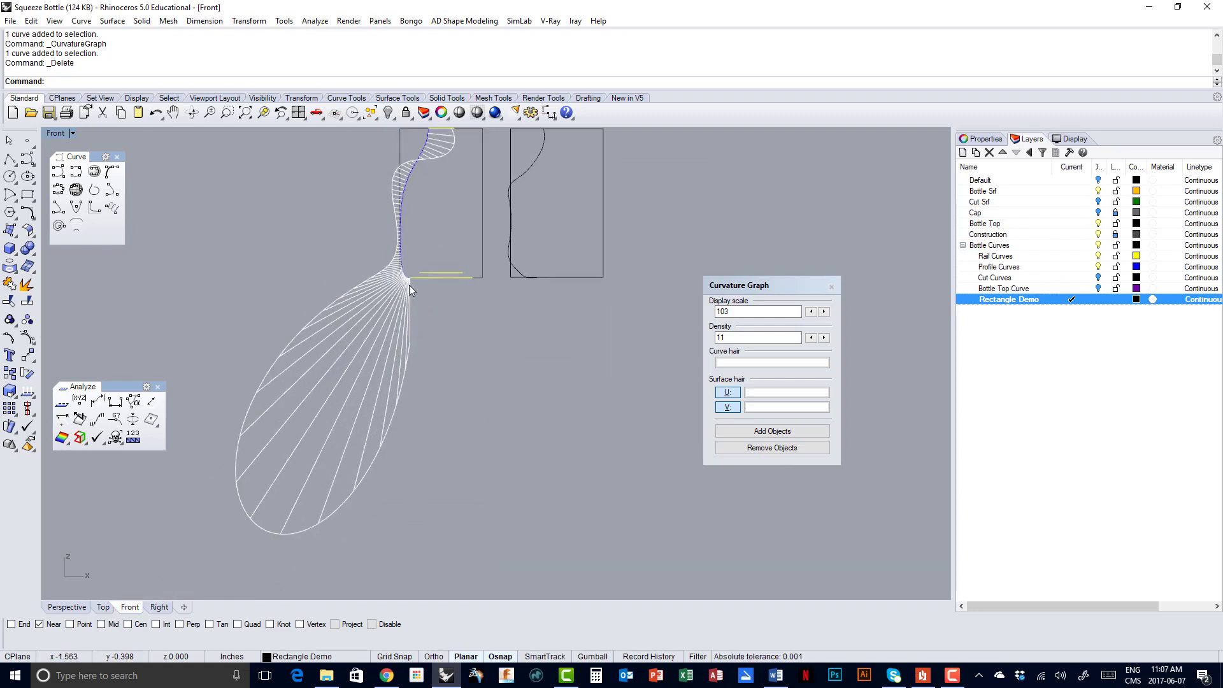
scroll(414, 275, "up", 3)
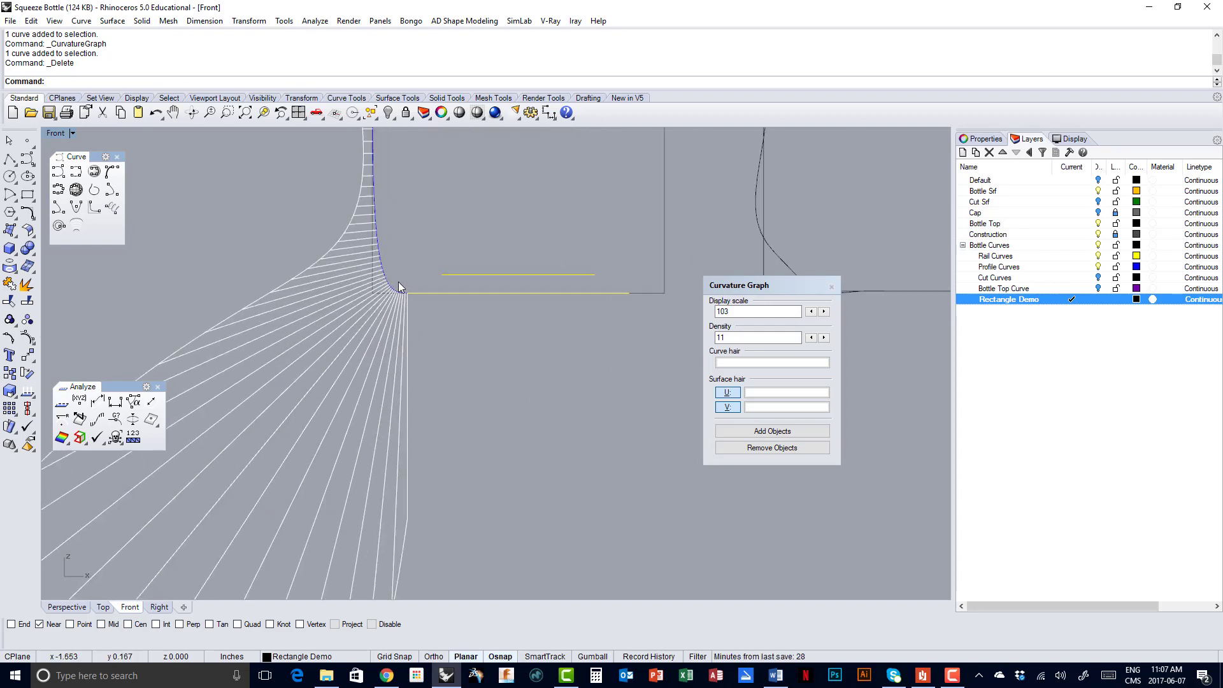
scroll(369, 255, "down", 5)
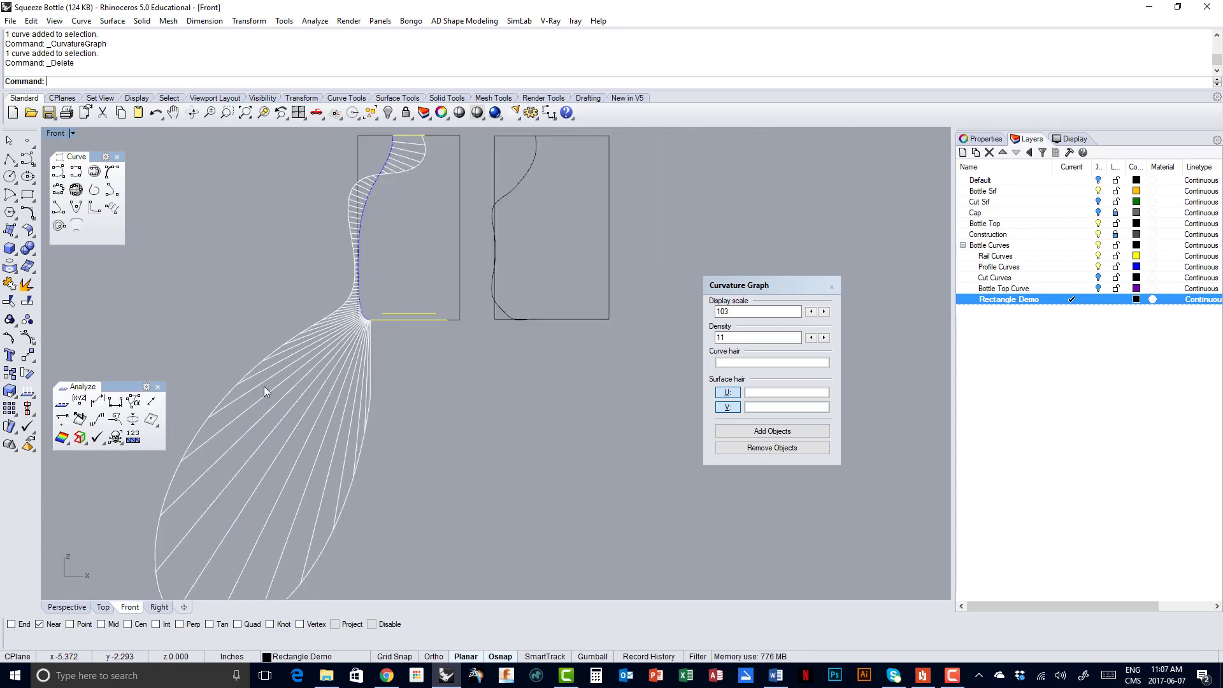
Reduce the curvature graph's density to 9 and its display scale to 98
left_click(810, 337)
left_click(811, 338)
left_click(811, 311)
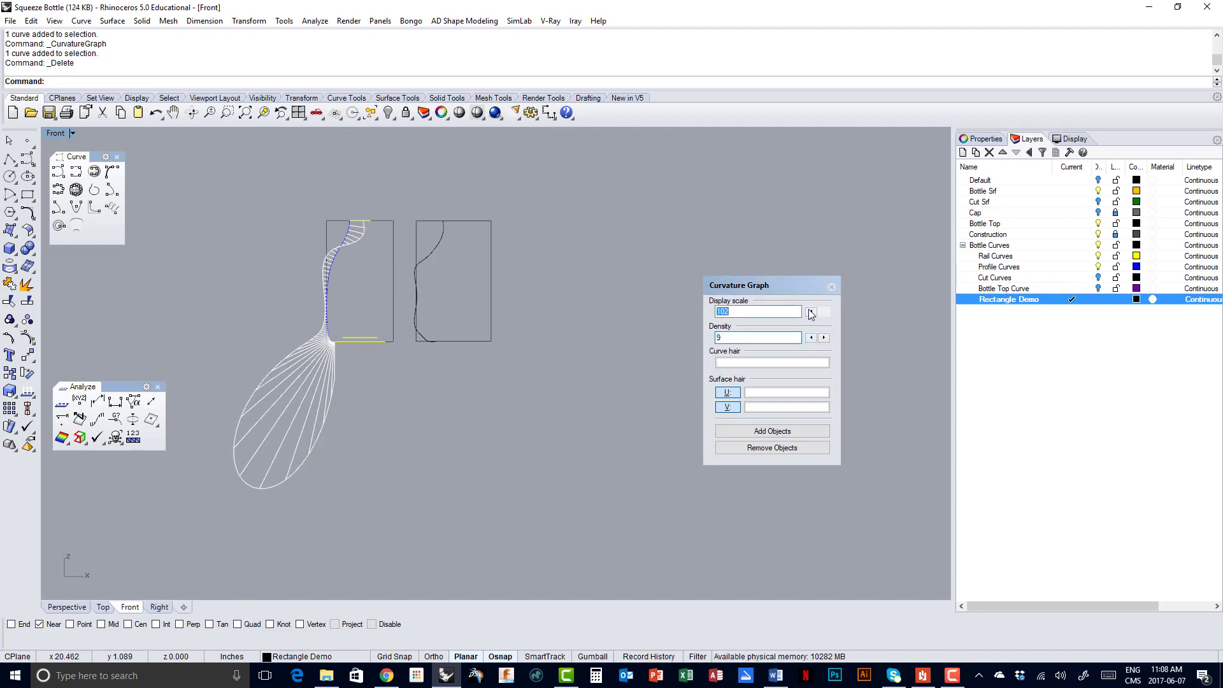
left_click(811, 312)
left_click(811, 312)
left_click(811, 311)
left_click(810, 311)
Apply the curvature graph to the interpolated demo curve in the second rectangle and examine its inflections
scroll(315, 237, "up", 2)
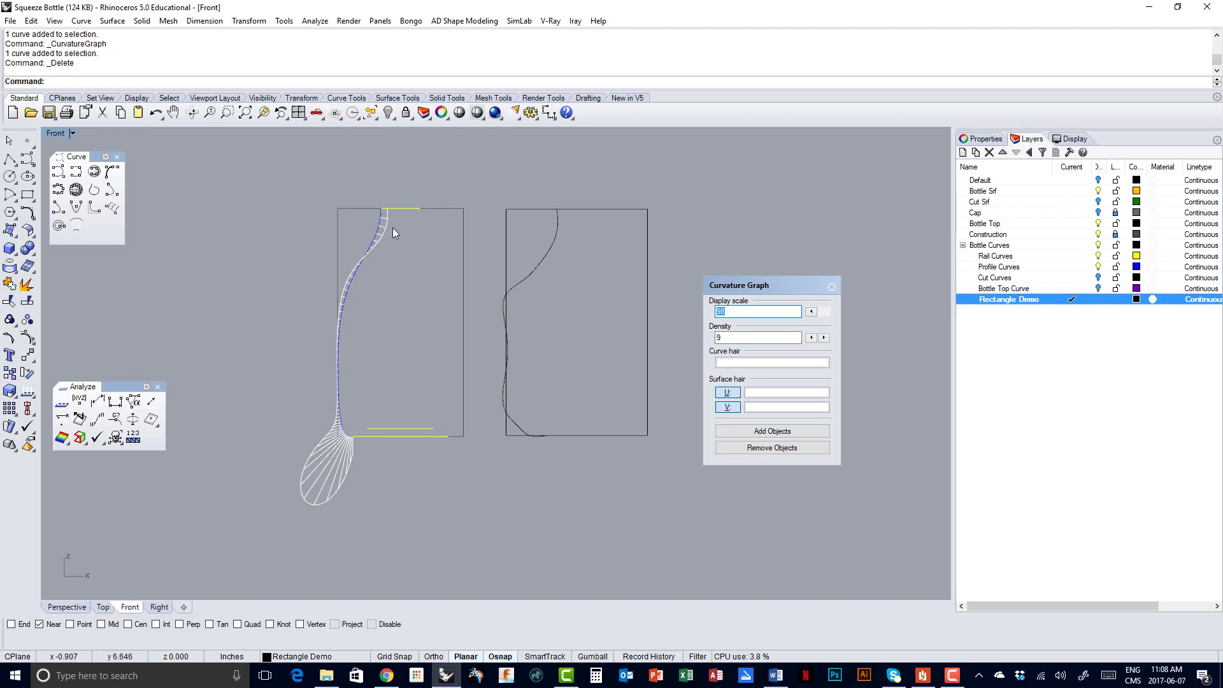
left_click(528, 273)
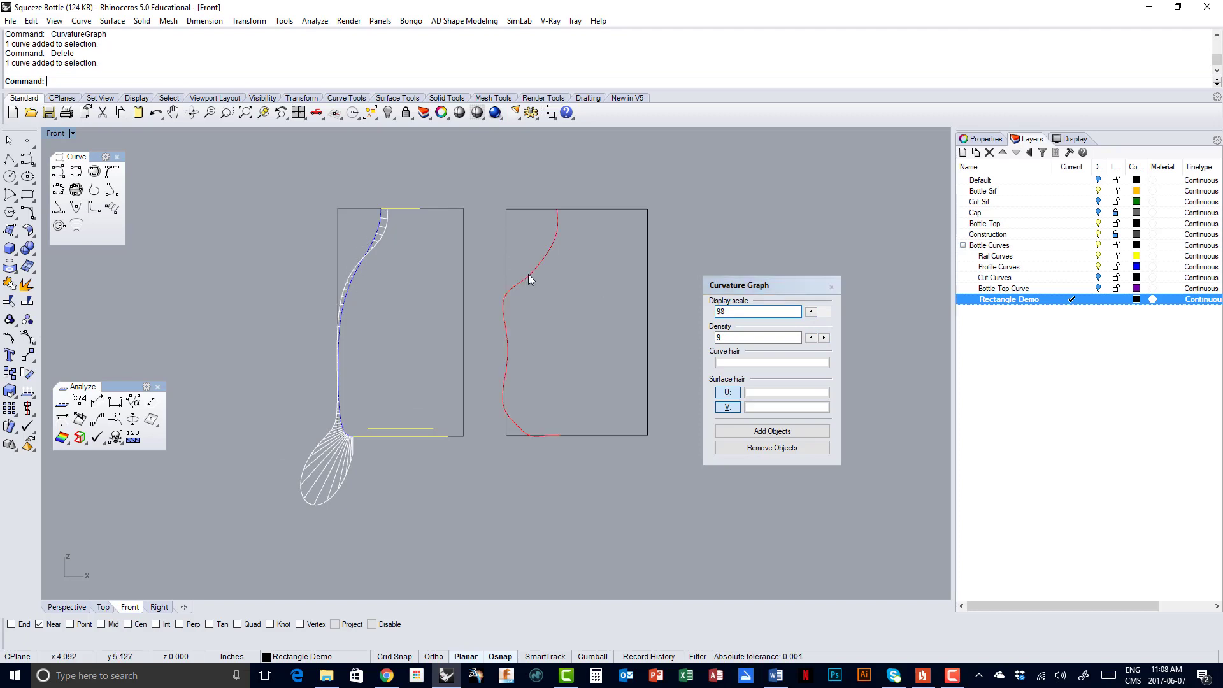
left_click(111, 402)
scroll(514, 342, "up", 1)
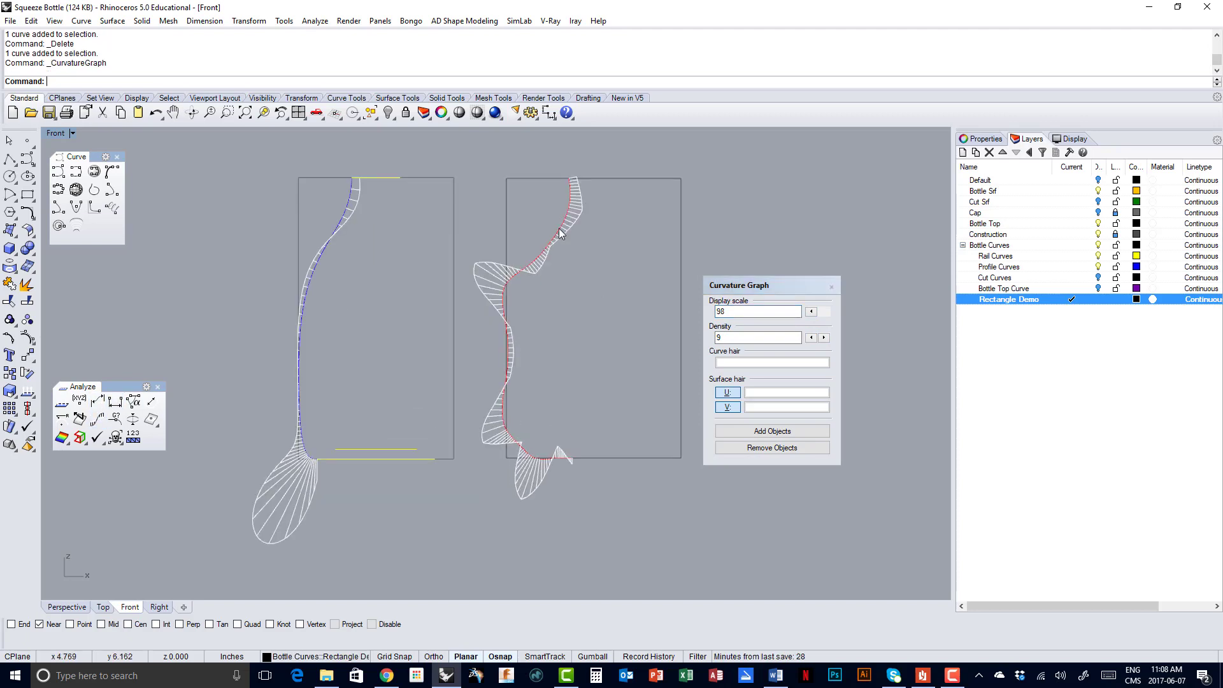
scroll(512, 286, "up", 2)
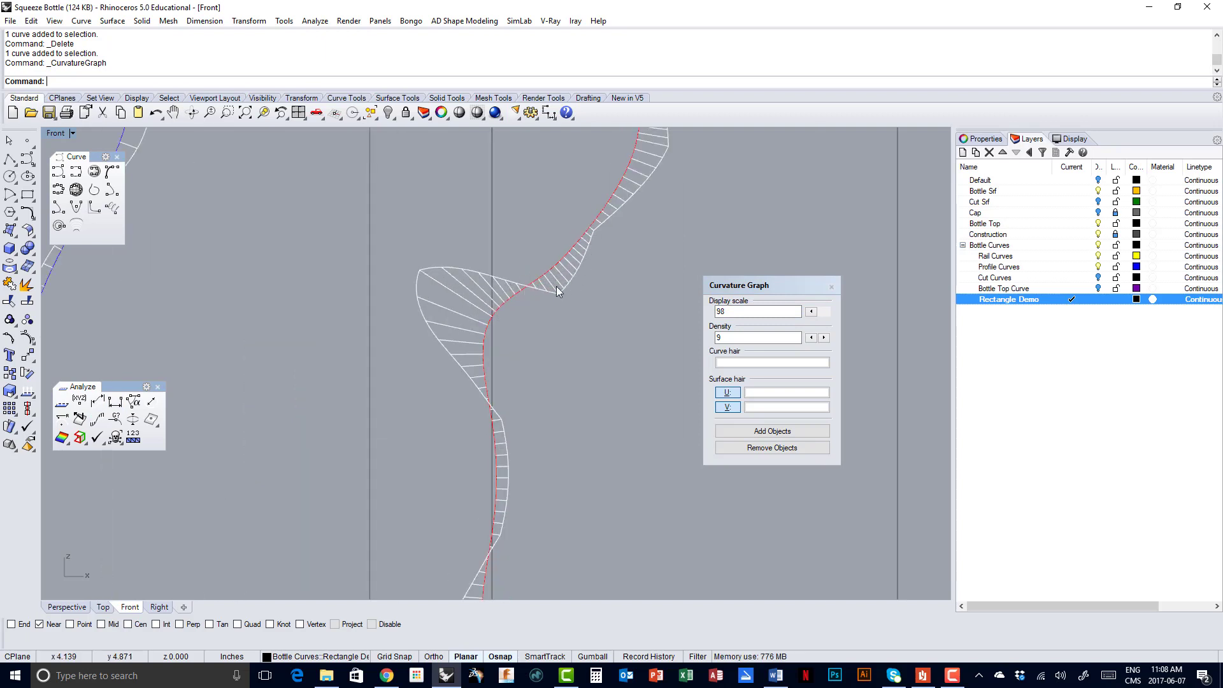
scroll(509, 293, "down", 4)
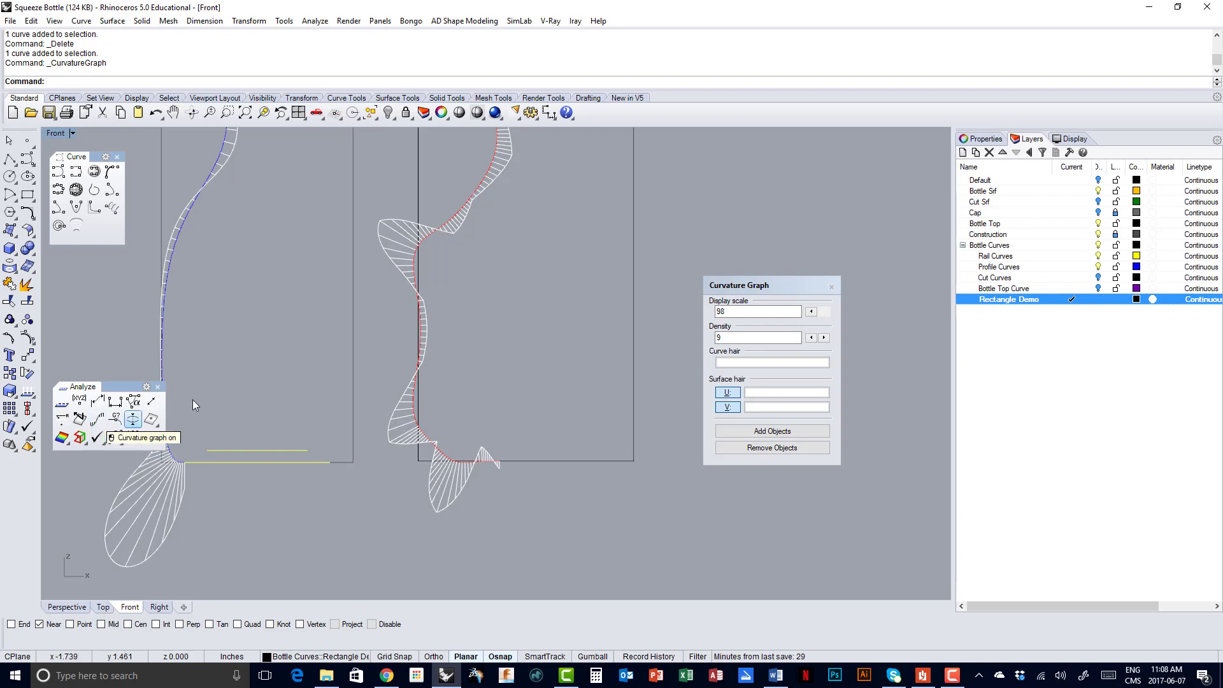
Turn off the curvature graphs on both curves and leave nothing selected
key("Escape")
left_click(835, 283)
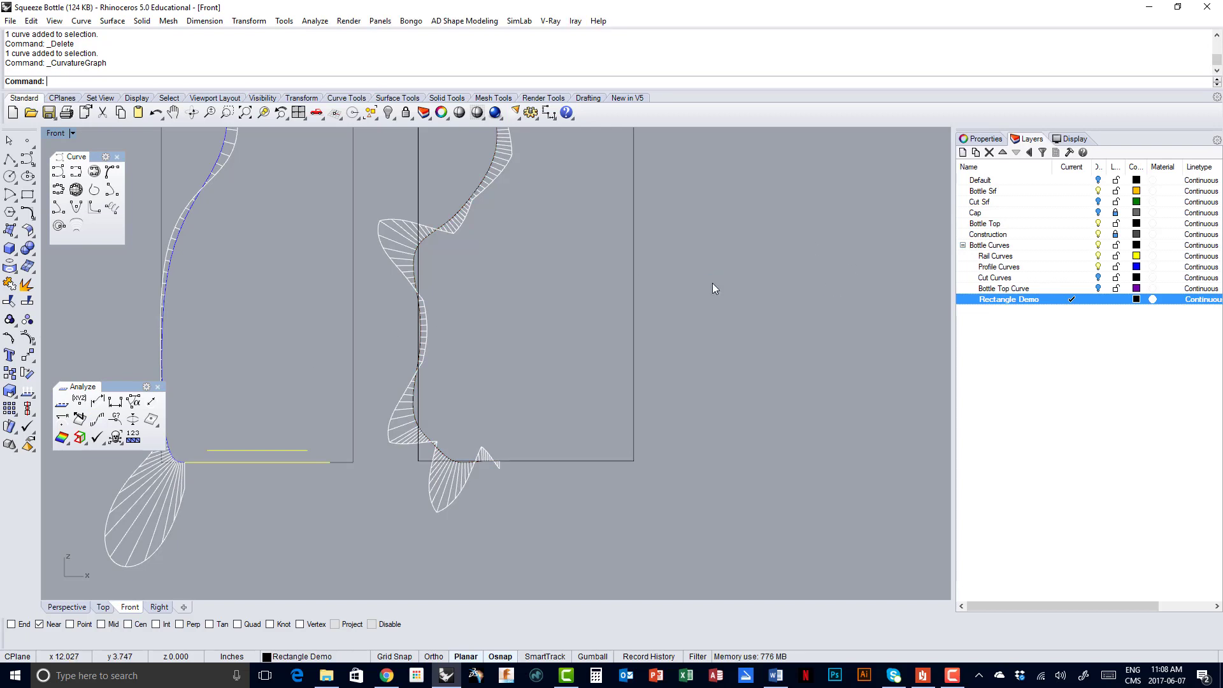
right_click_drag(481, 269, 596, 332)
left_click(570, 288)
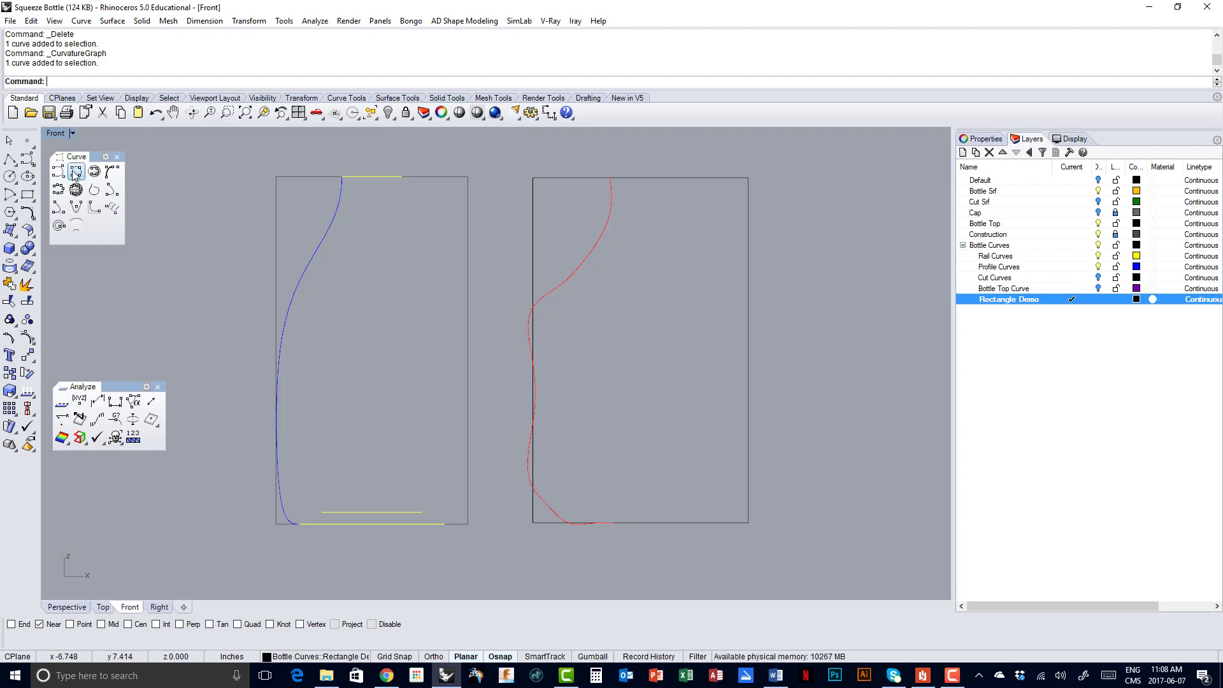
left_click(174, 296)
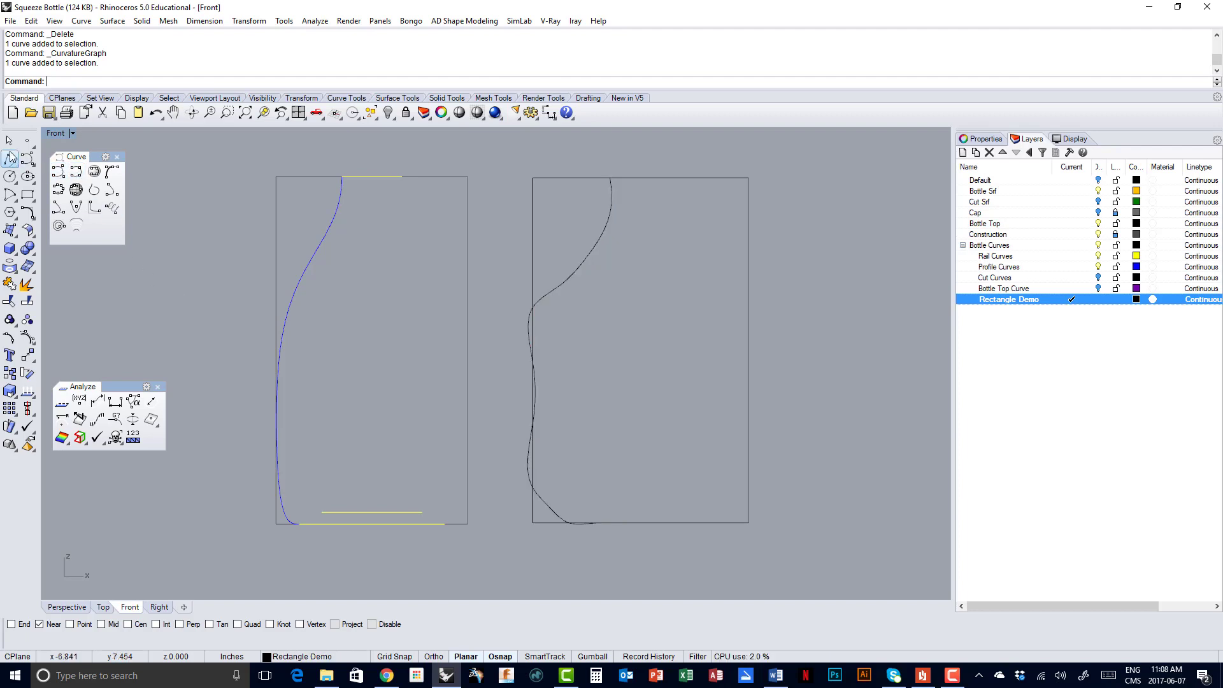
Place nine point objects in a loose zigzag row in the empty area beyond the demo rectangle's upper corner
left_click(31, 150)
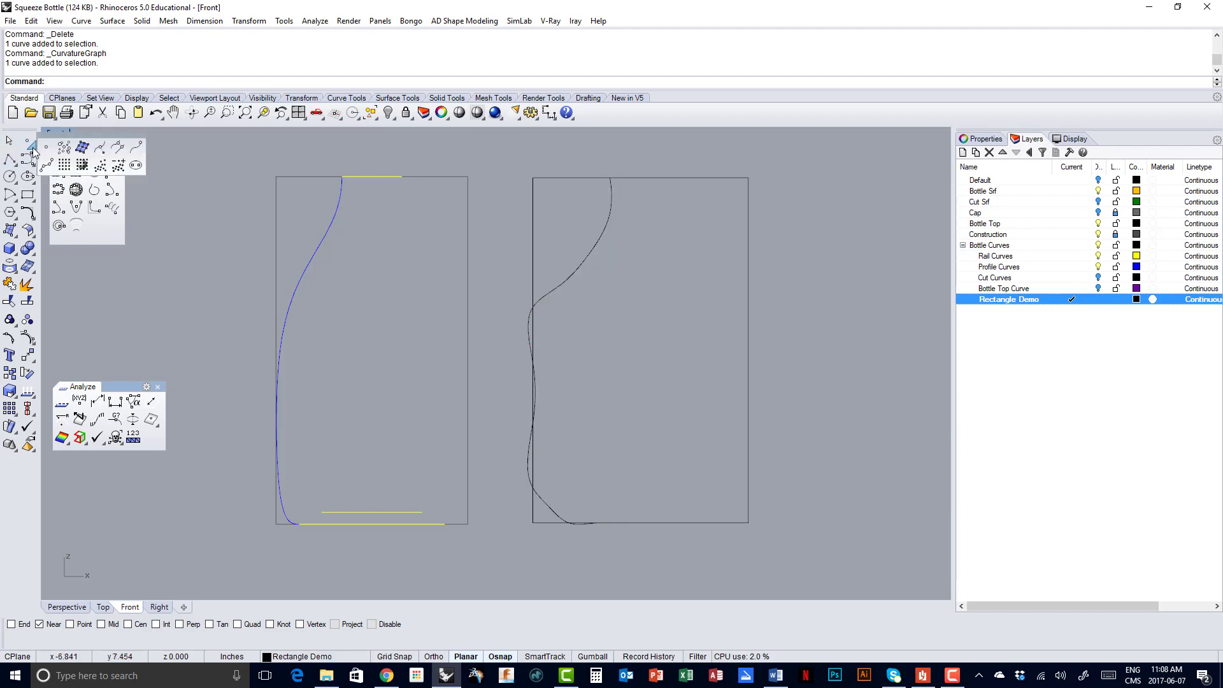
left_click(65, 149)
scroll(485, 306, "down", 3)
left_click(553, 222)
left_click(572, 257)
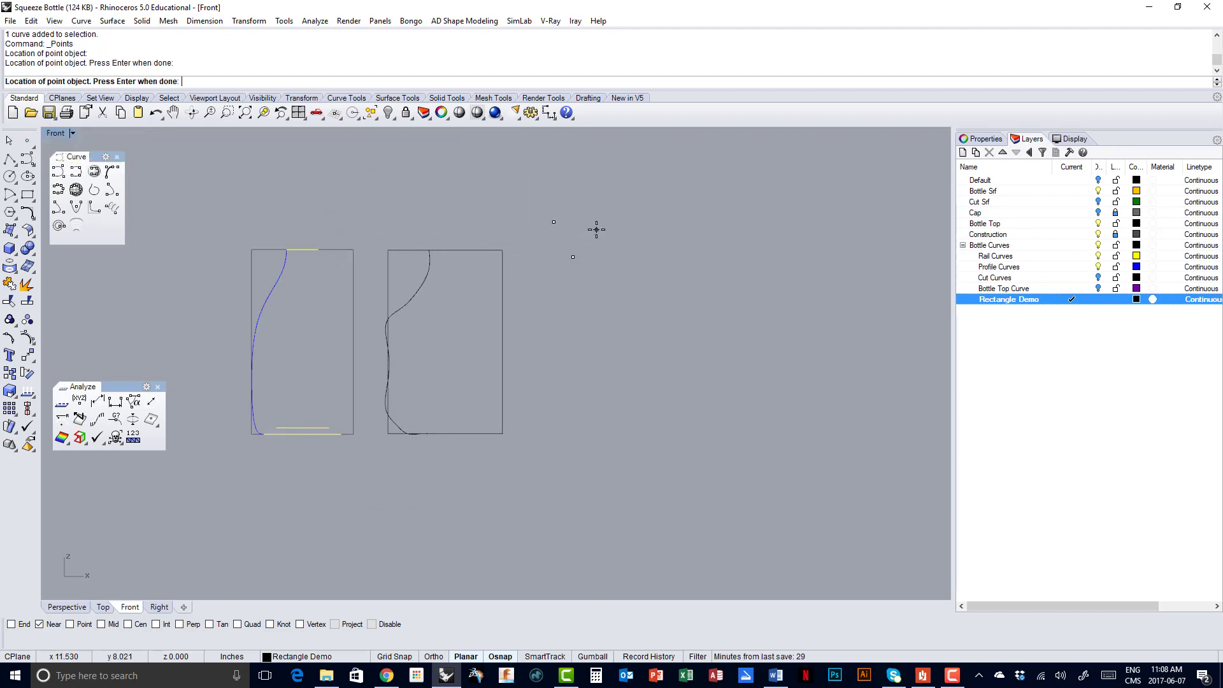
left_click(596, 230)
left_click(632, 245)
left_click(673, 237)
left_click(722, 225)
left_click(734, 238)
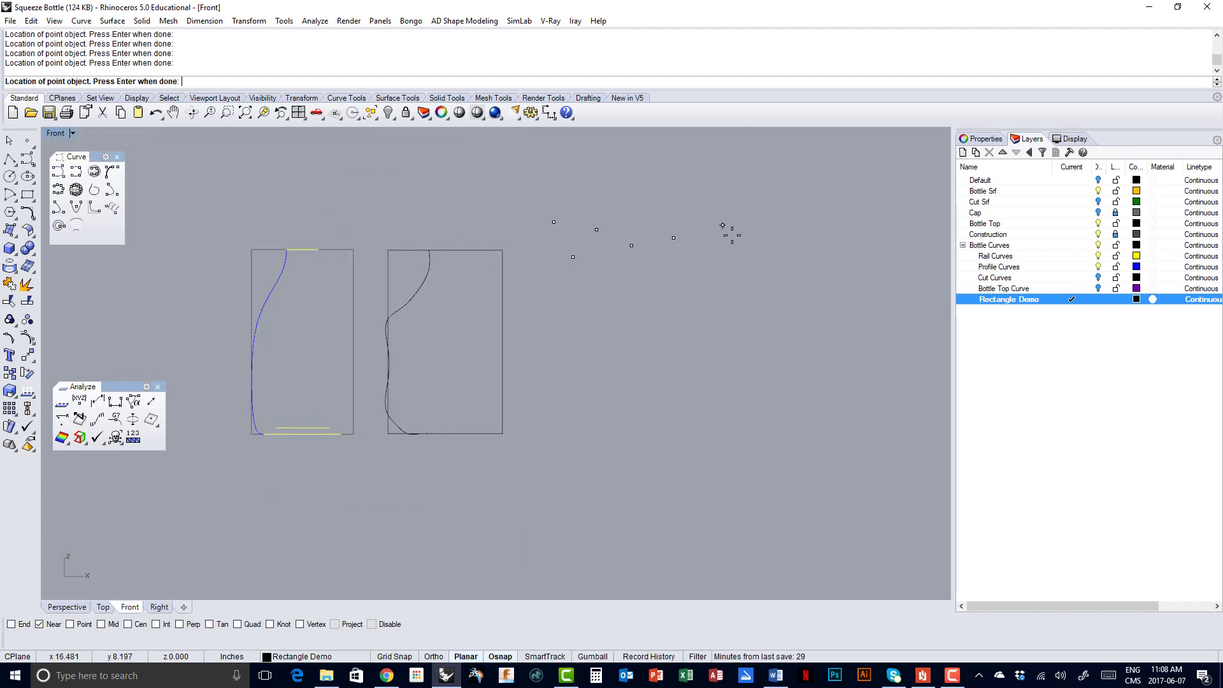
left_click(783, 240)
left_click(810, 217)
right_click(810, 217)
right_click_drag(582, 290, 446, 313)
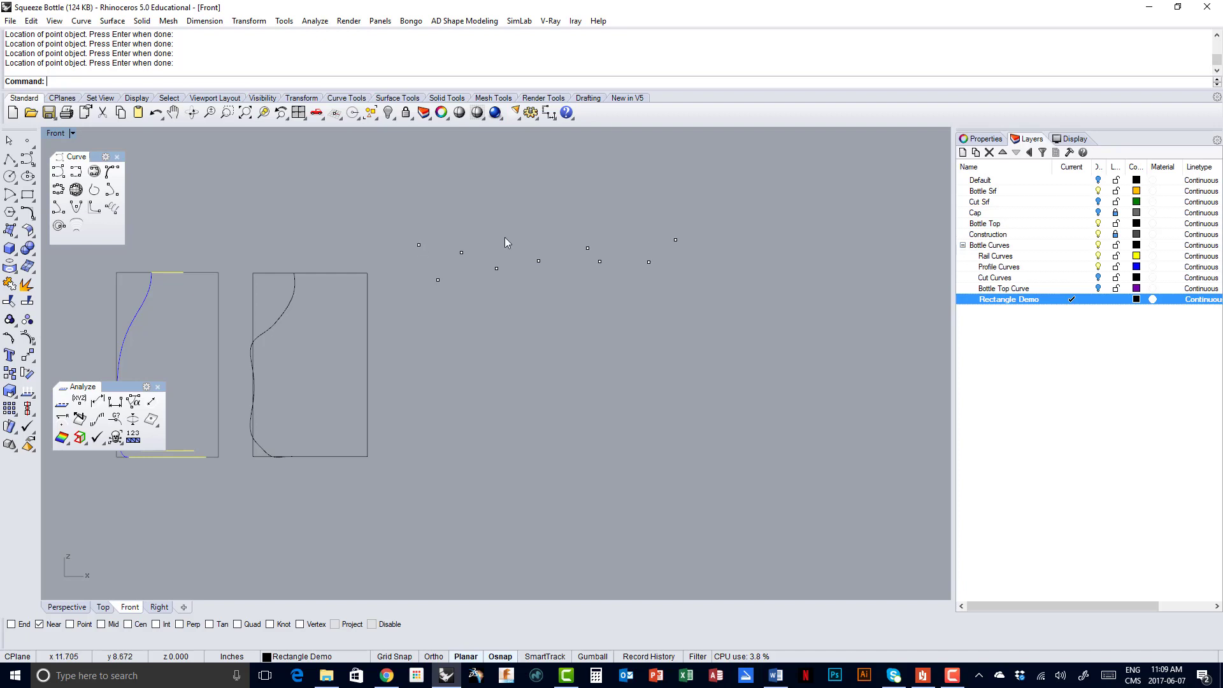
Draw a degree 3 interpolated curve through all nine points in order, with only the Point object snap active
scroll(529, 293, "up", 3)
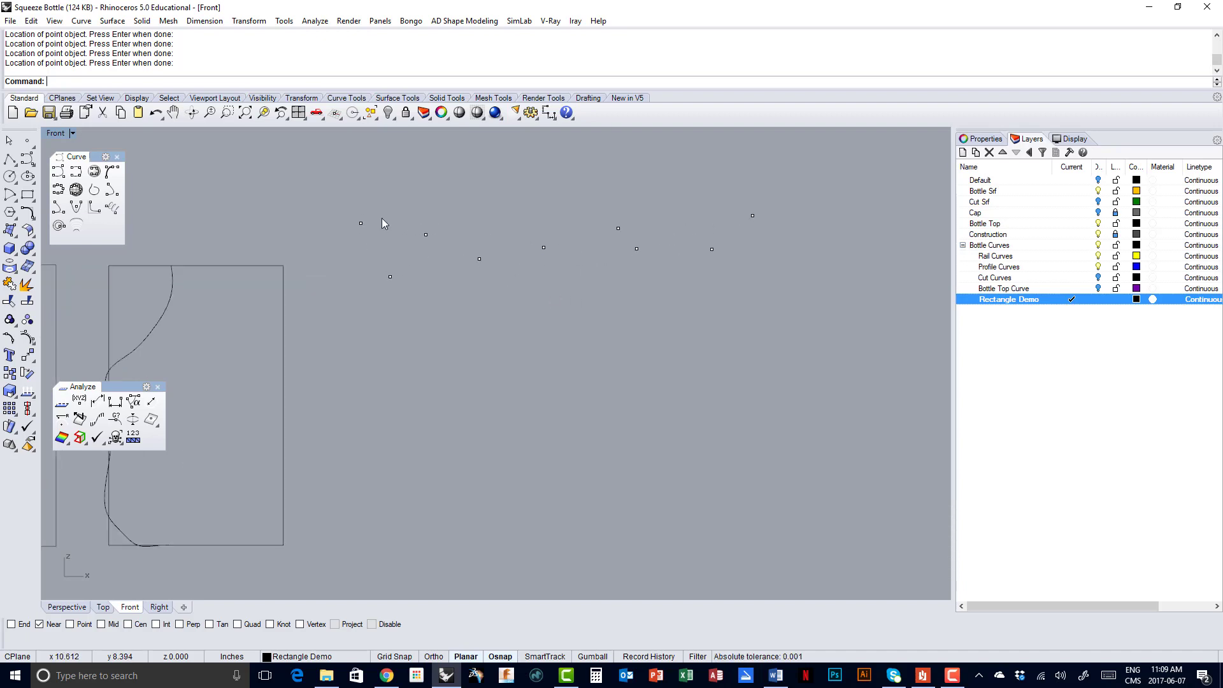
left_click(75, 174)
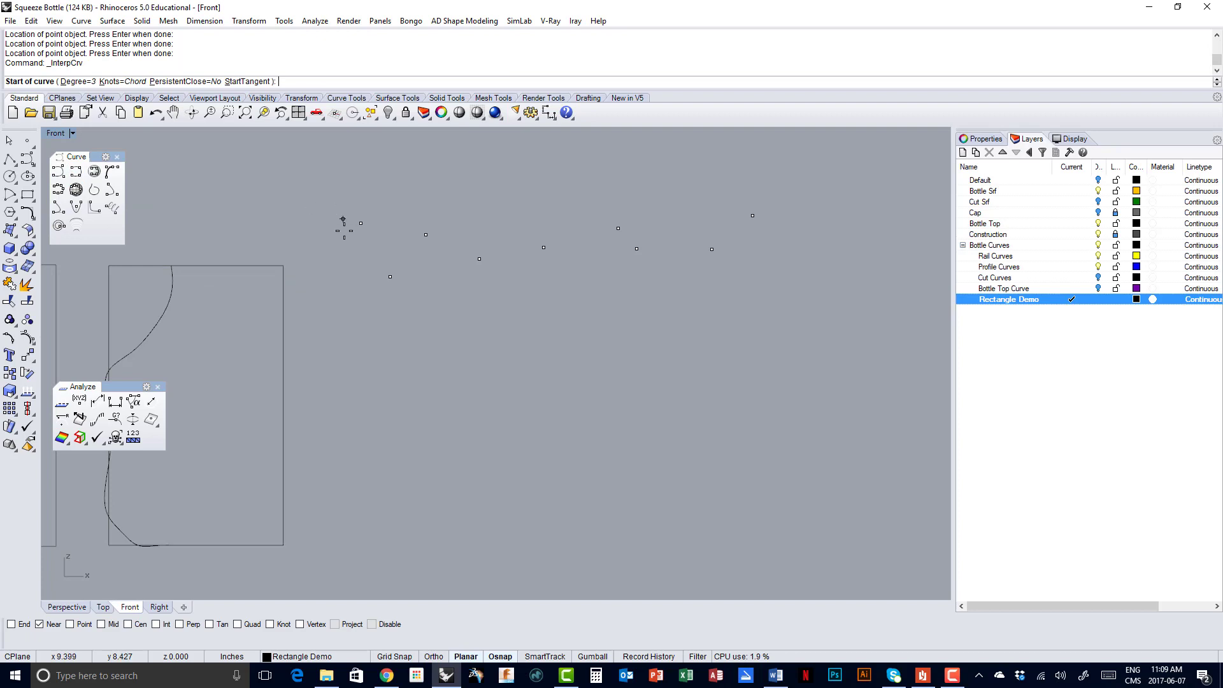
right_click(71, 624)
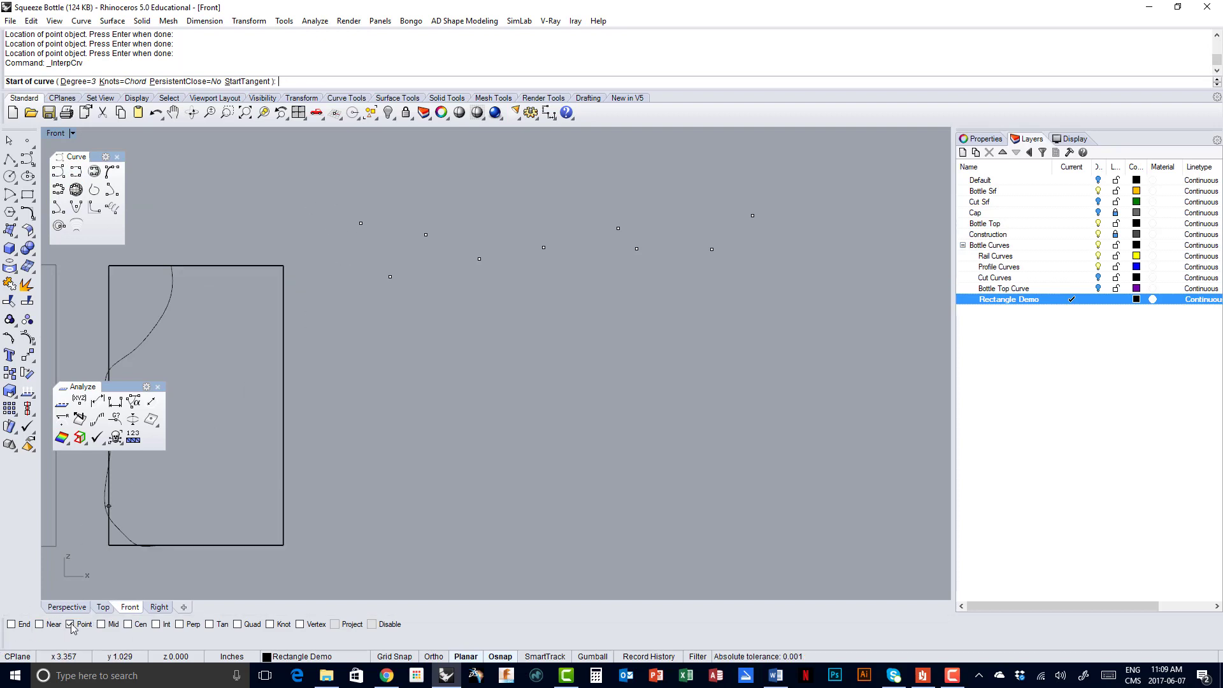
left_click(360, 223)
left_click(389, 276)
left_click(426, 234)
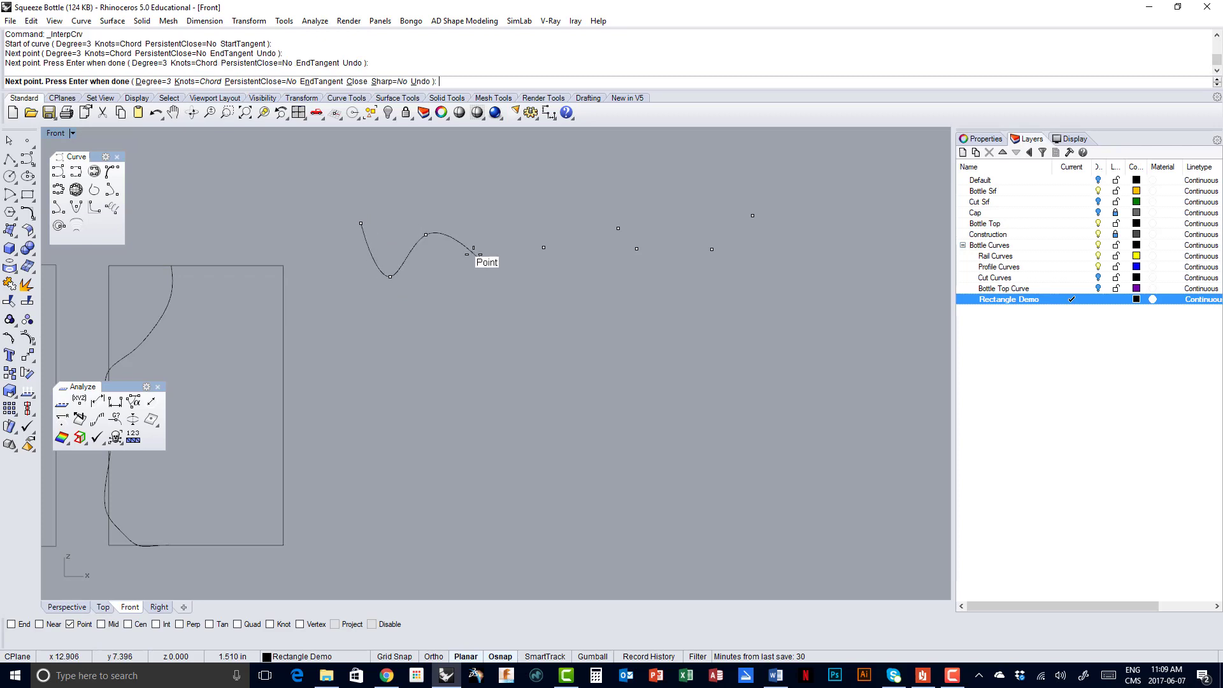
left_click(479, 259)
left_click(544, 247)
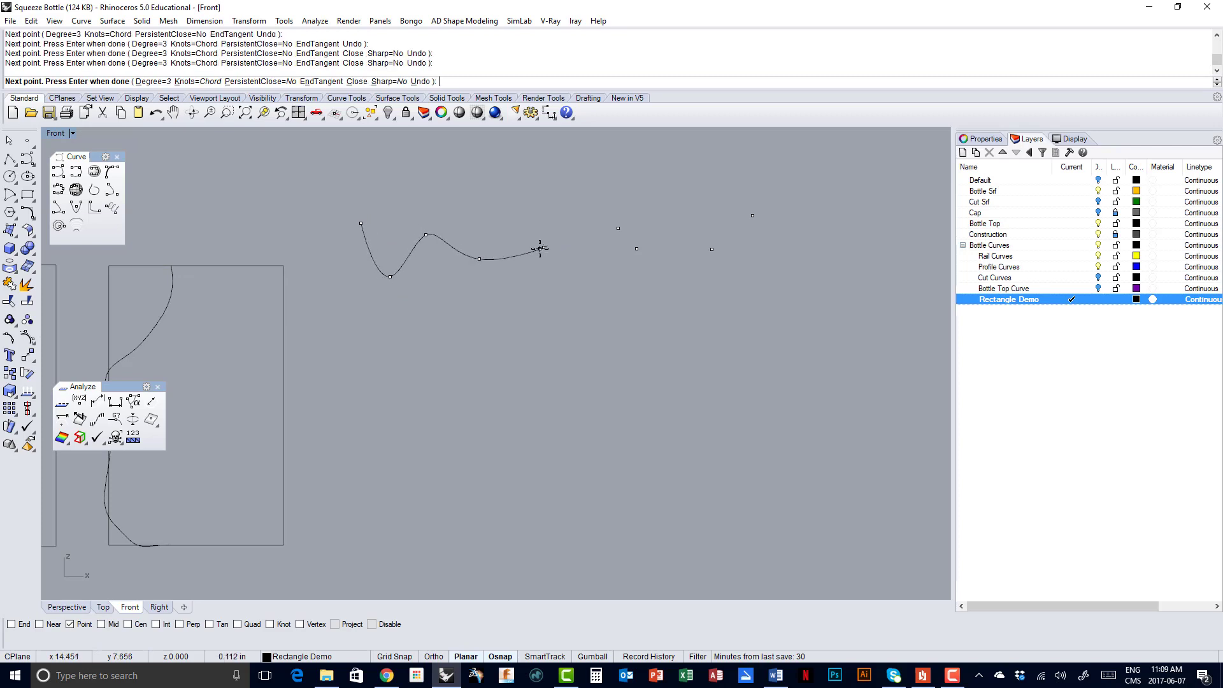
left_click(618, 228)
left_click(636, 249)
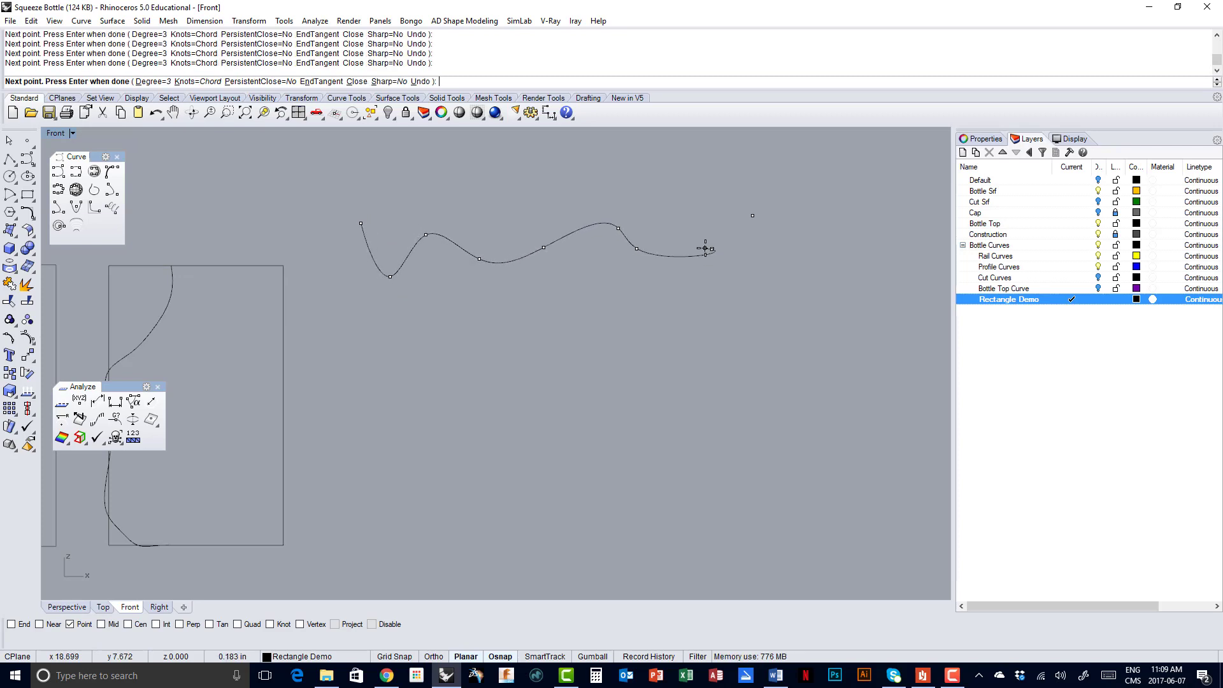
left_click(712, 249)
left_click(752, 215)
key("Return")
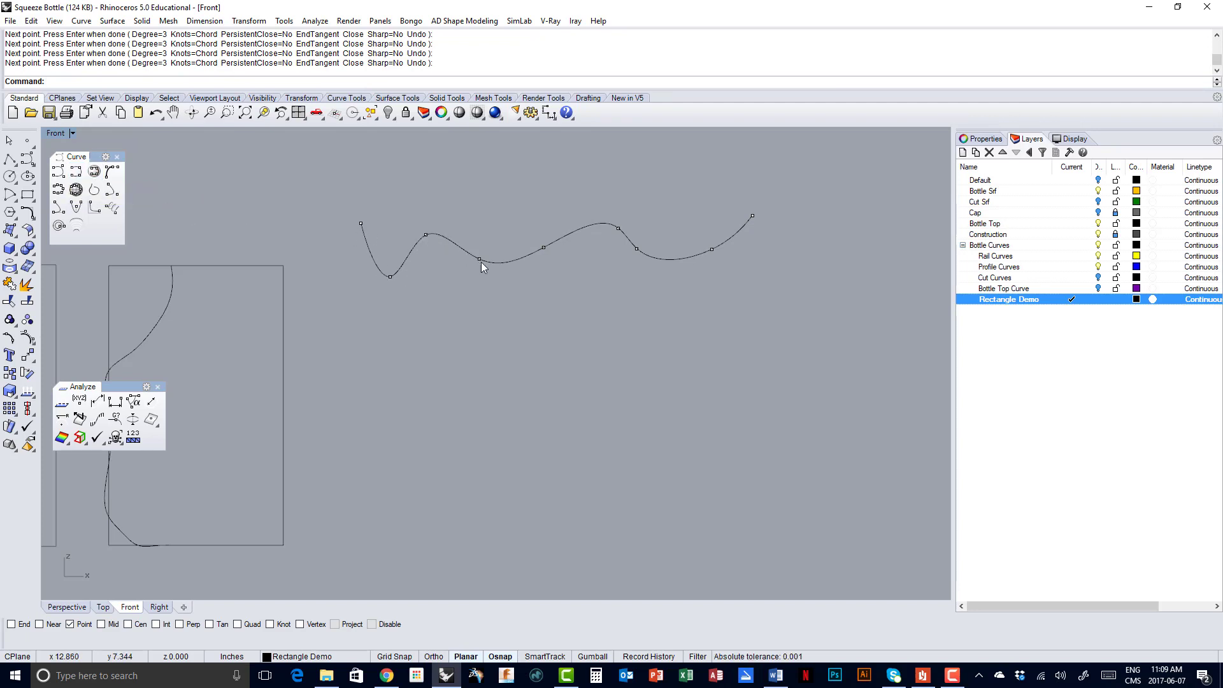
Delete the interpolated curve and draw a degree 3 control point curve using the first eight points as control points
left_click(585, 235)
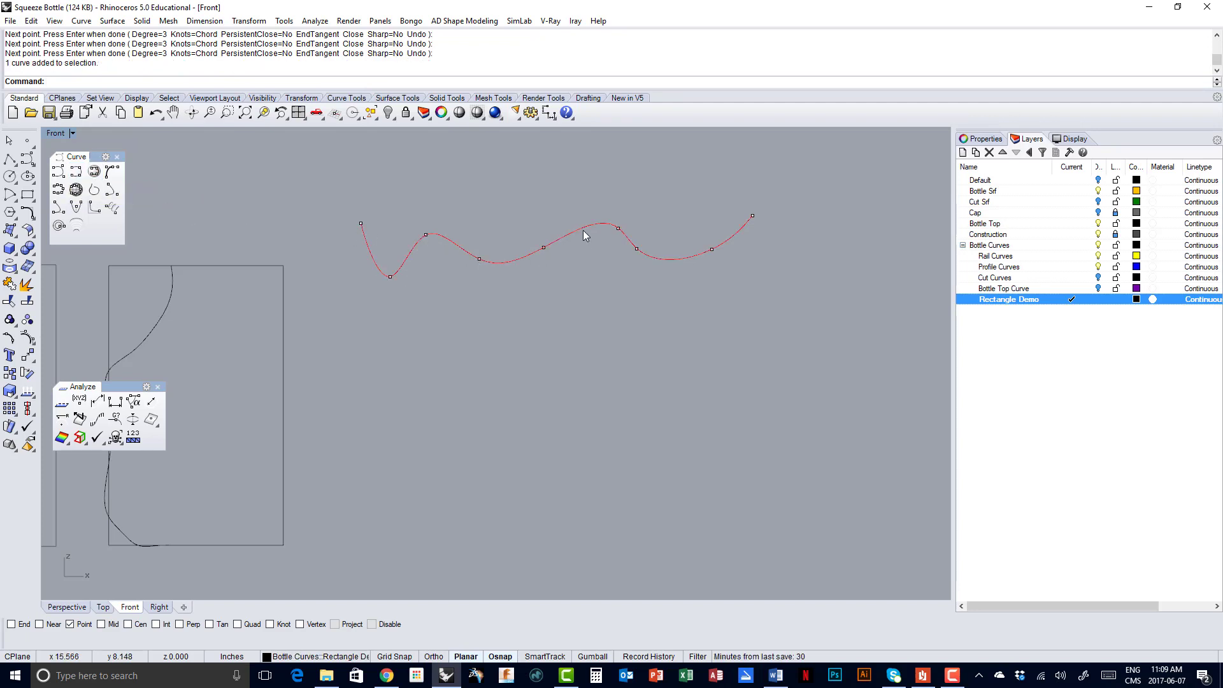
key("Delete")
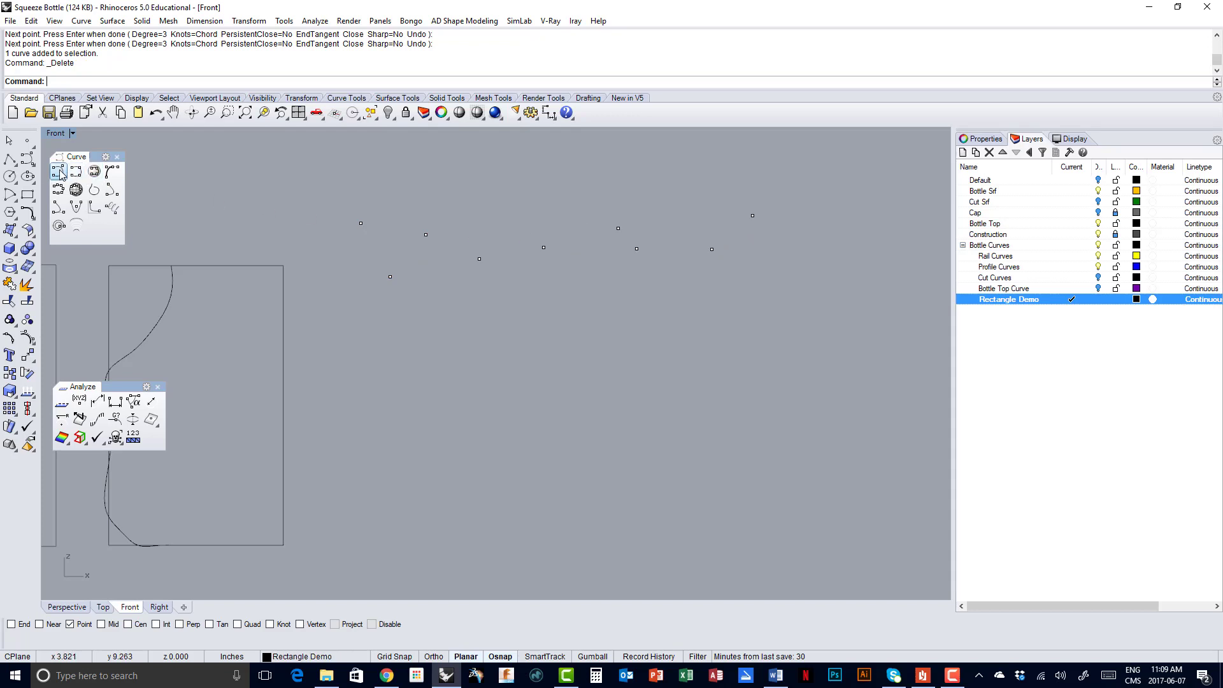
left_click(58, 172)
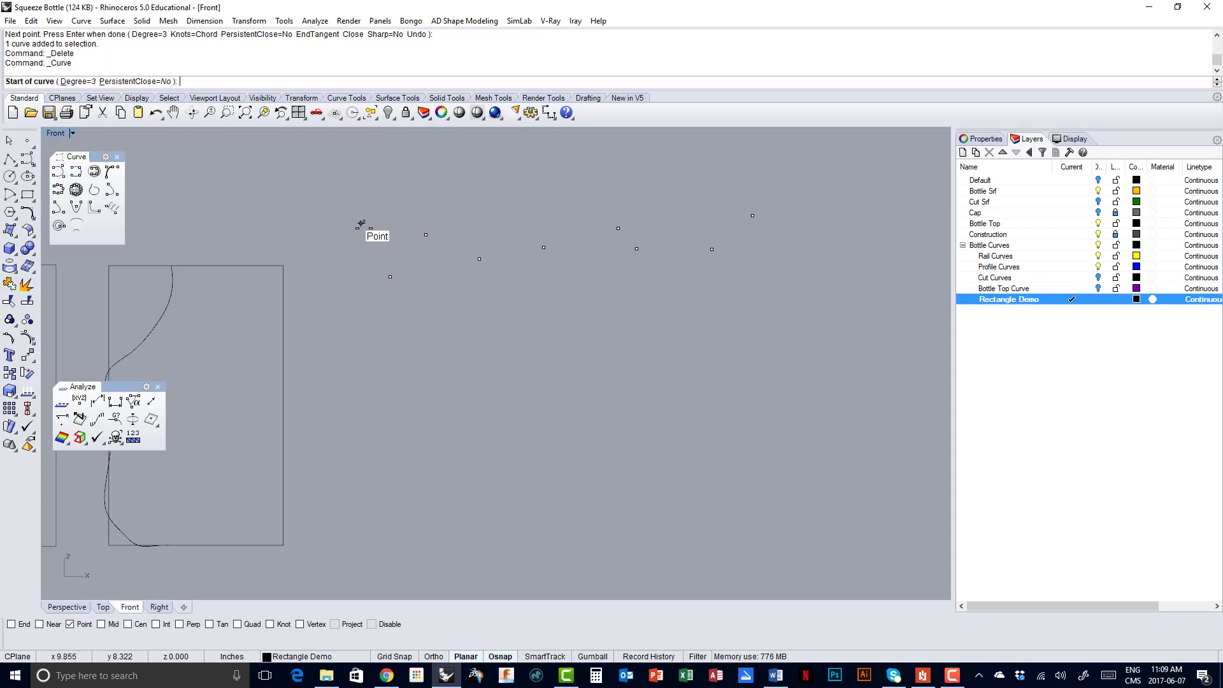
left_click(361, 223)
left_click(390, 276)
left_click(425, 235)
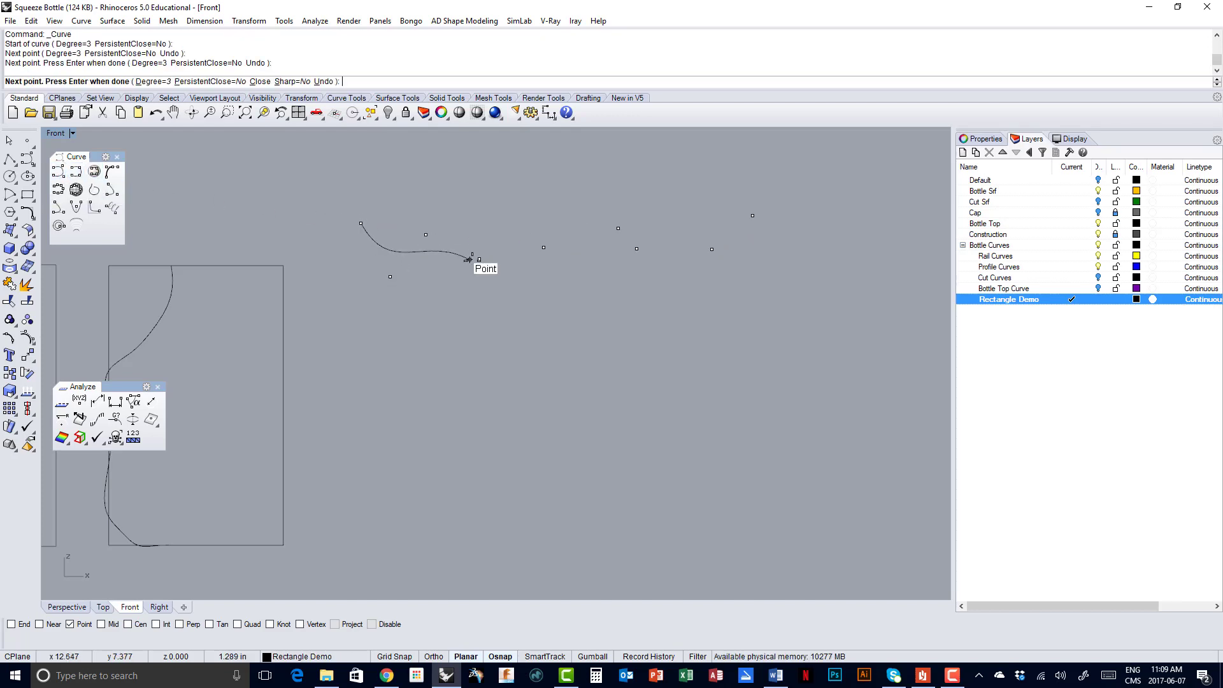
left_click(478, 258)
left_click(543, 247)
left_click(617, 228)
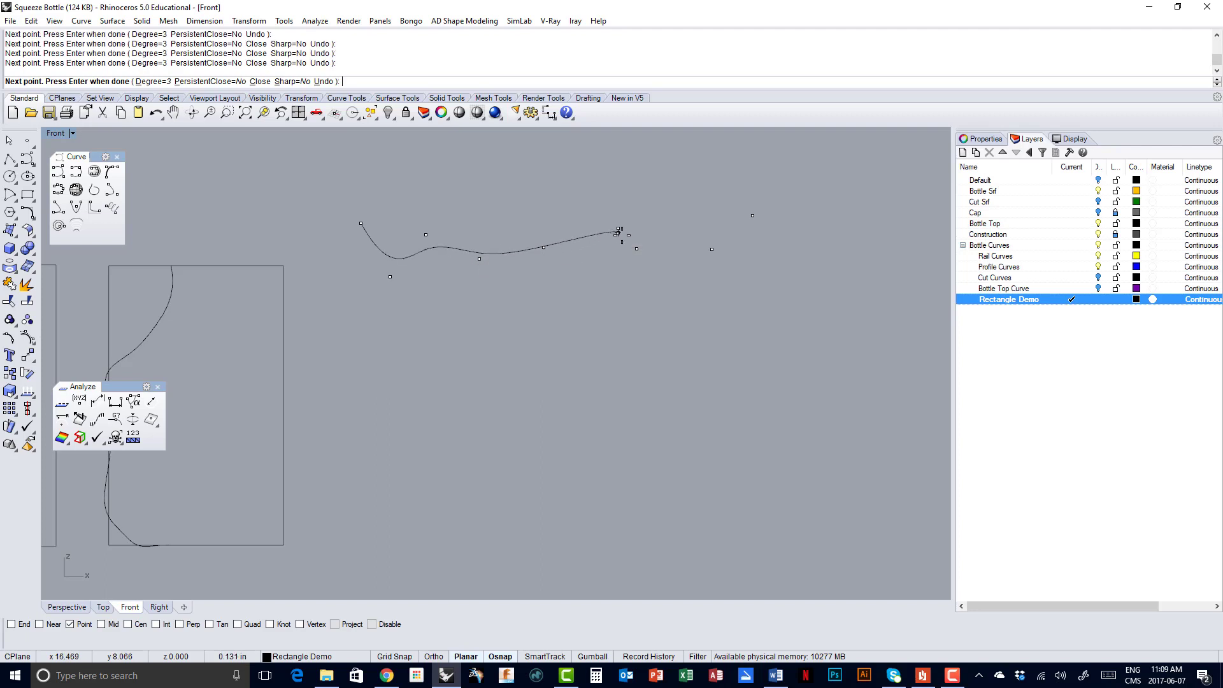
left_click(636, 249)
left_click(711, 249)
key("Return")
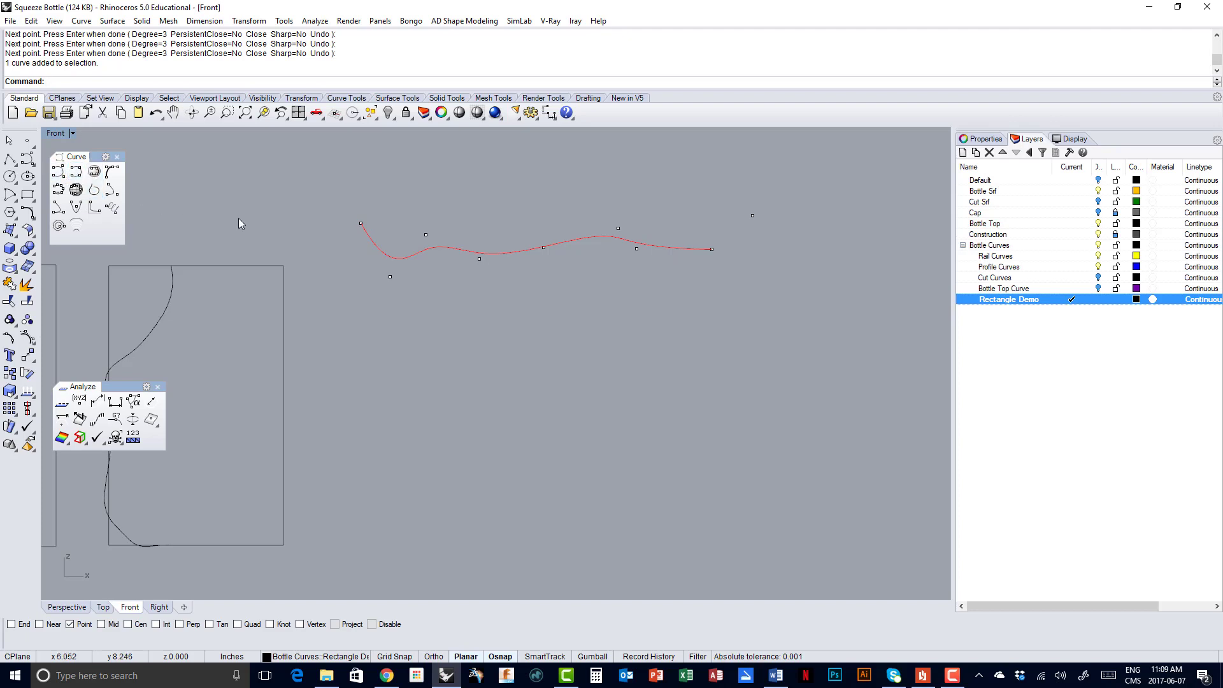
Delete the control point curve and all nine point objects
key("Delete")
left_click_drag(321, 172, 765, 341)
key("Delete")
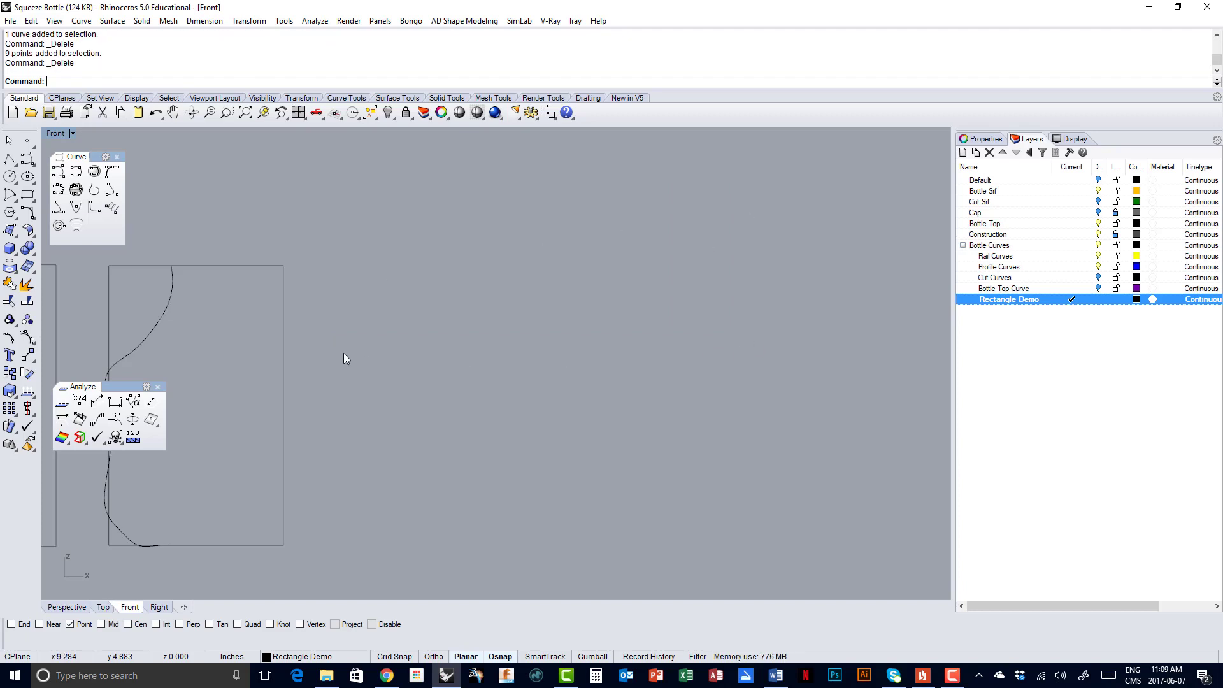
Delete the black demo curve and the demo rectangle beside the bottle profile
right_click_drag(343, 352, 441, 285)
left_click(364, 299)
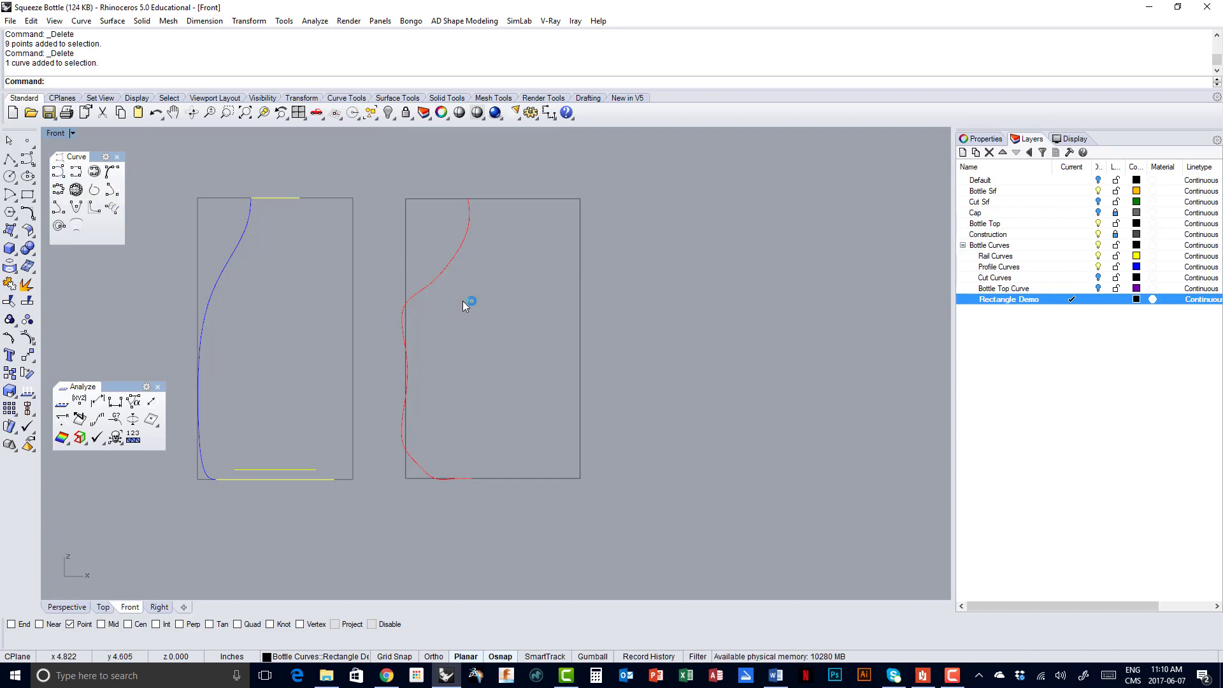
key("Delete")
left_click_drag(460, 298, 399, 360)
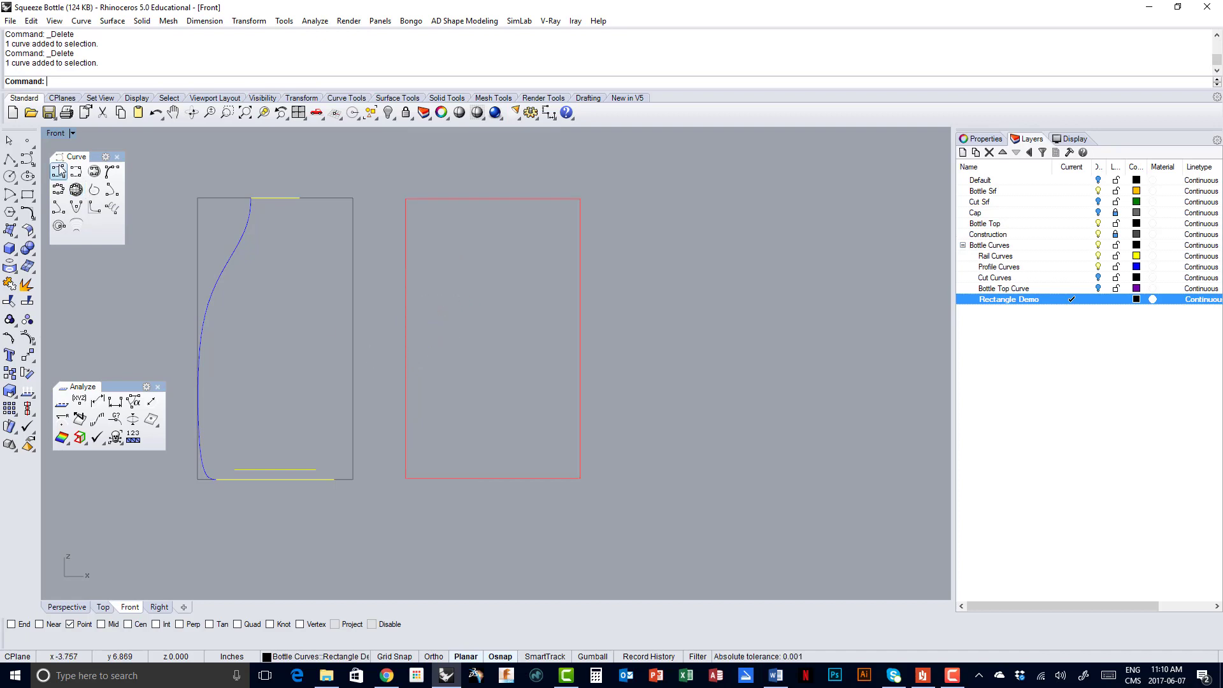
key("Delete")
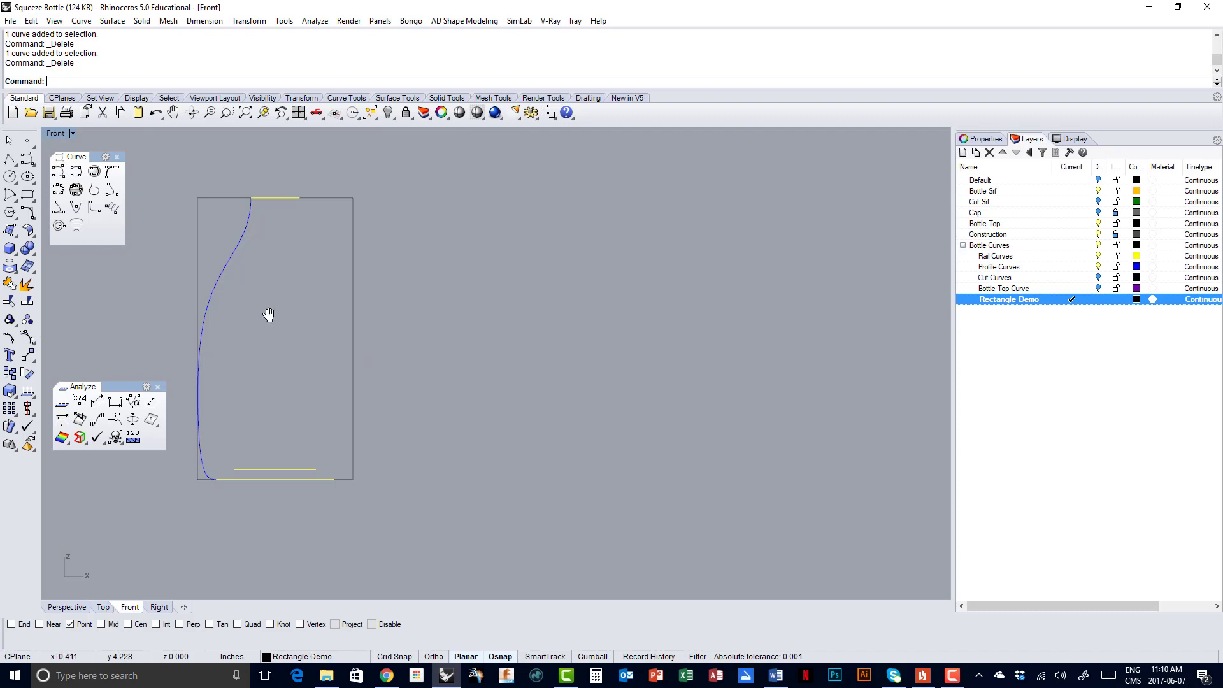
right_click_drag(267, 315, 407, 319)
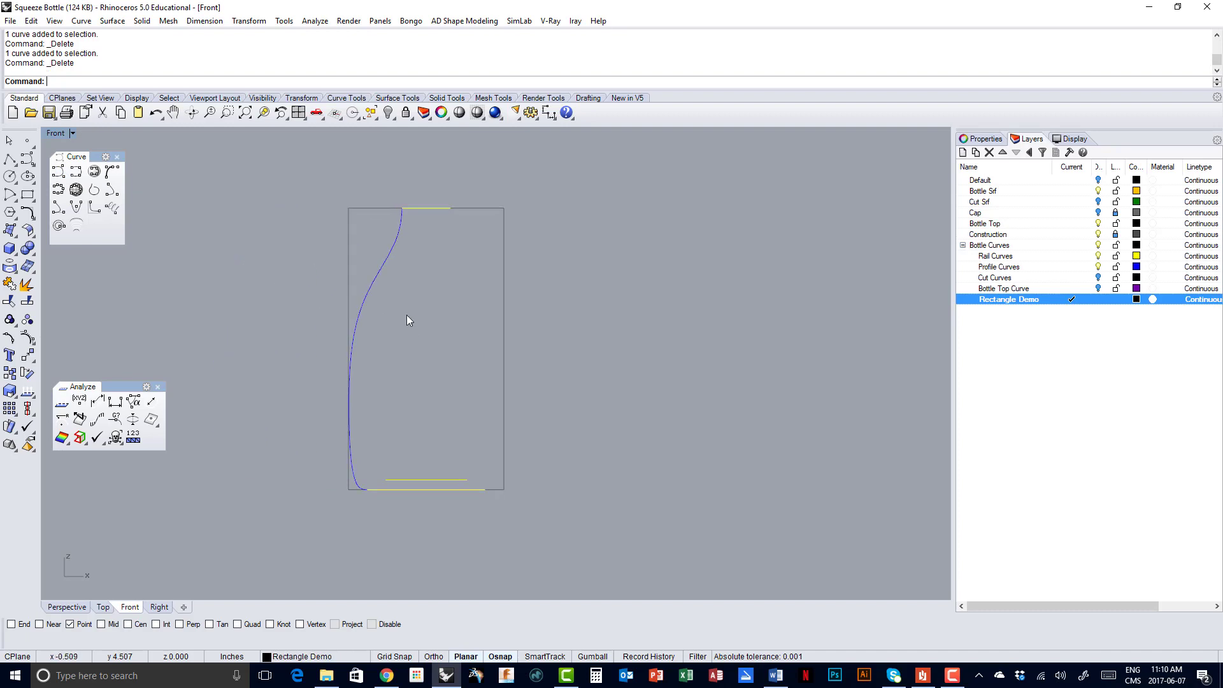
In a maximized Perspective view, examine where the blue profile curve meets the top rail and the large bottom rail ellipse
double_click(54, 133)
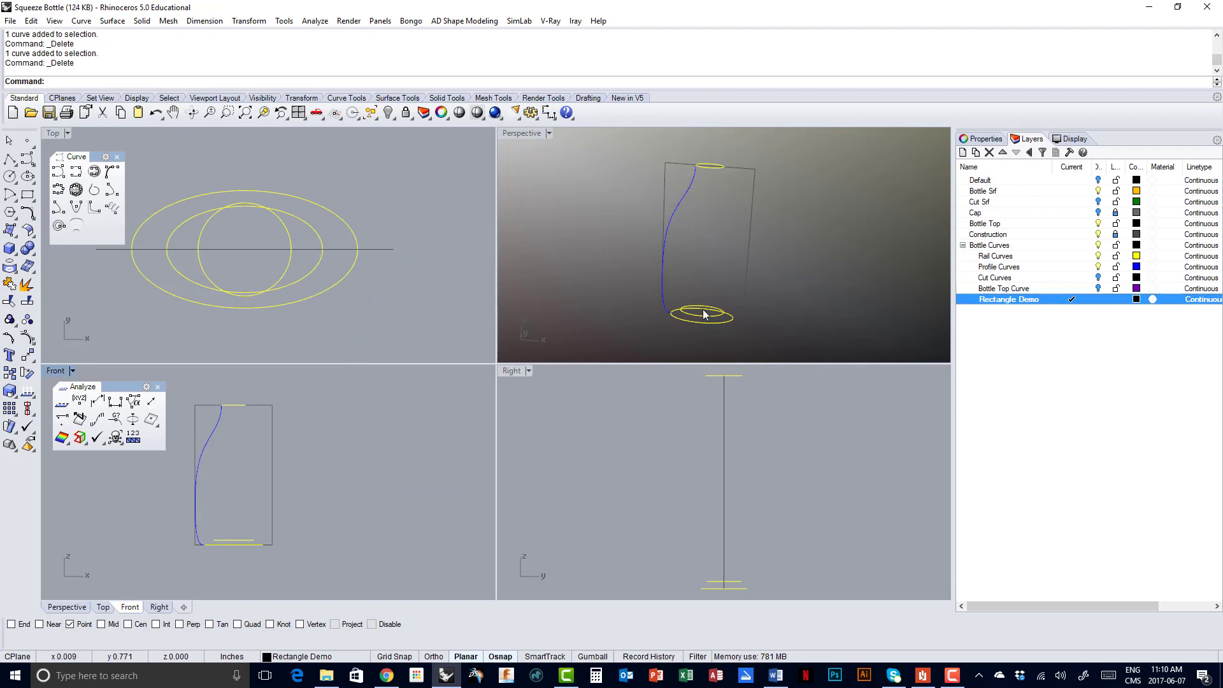
double_click(504, 135)
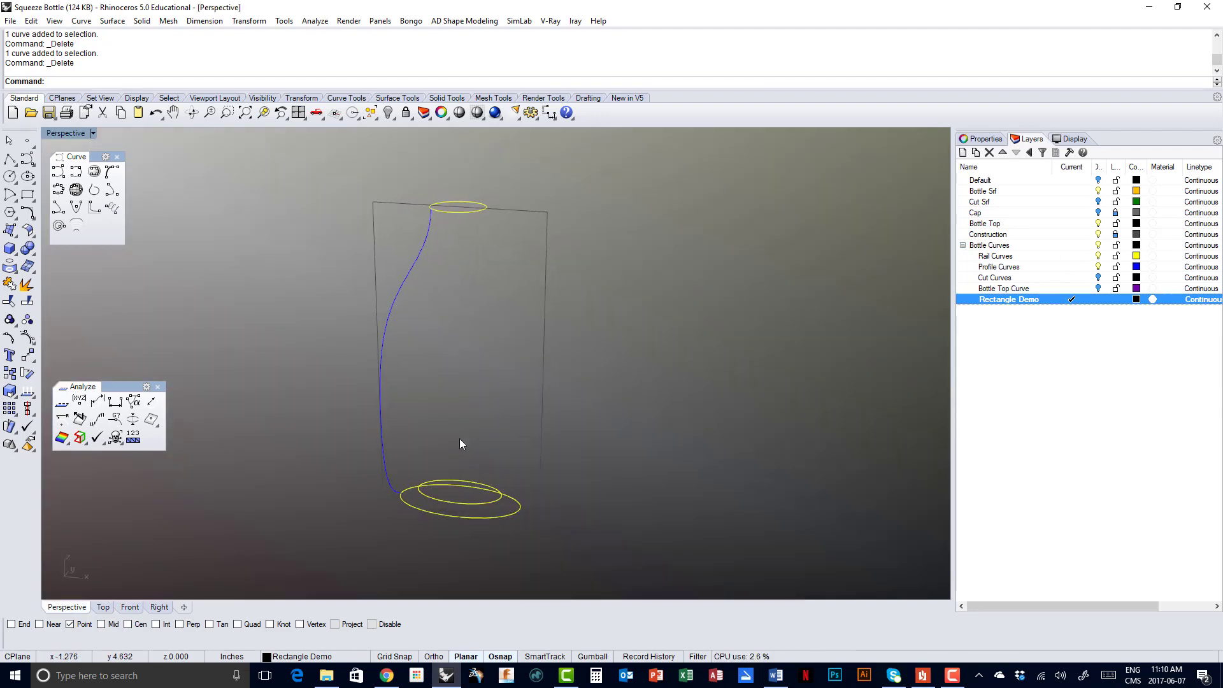
right_click_drag(403, 489, 415, 490)
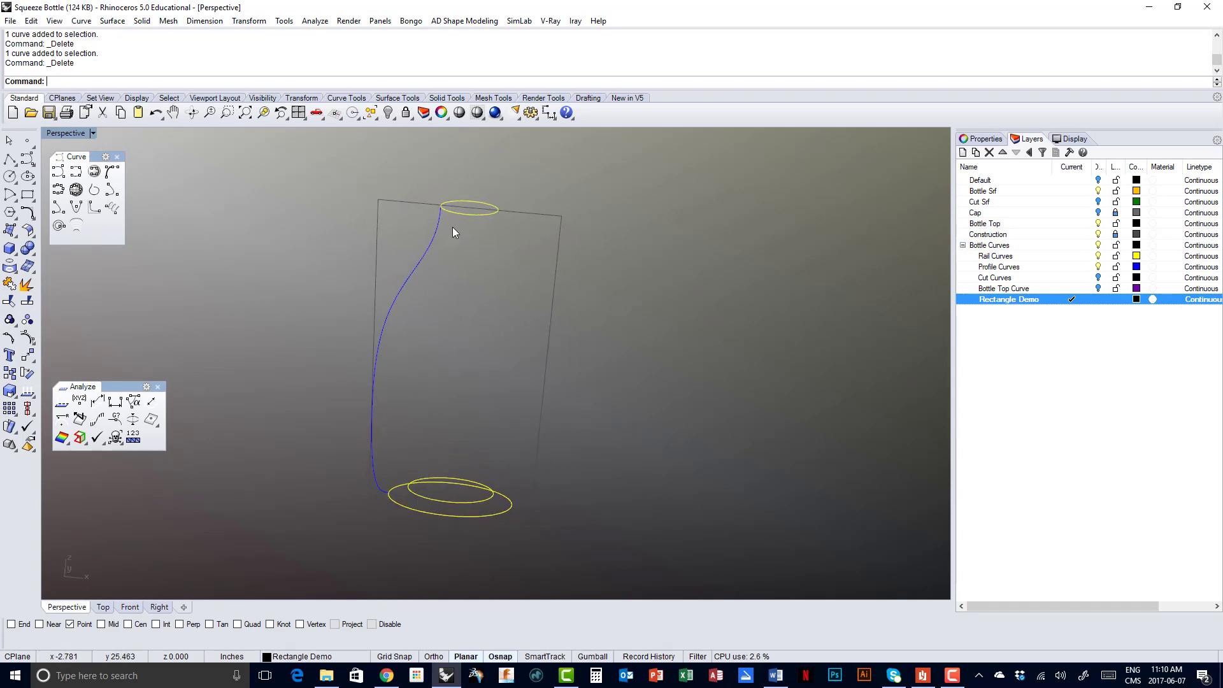
left_click(439, 207)
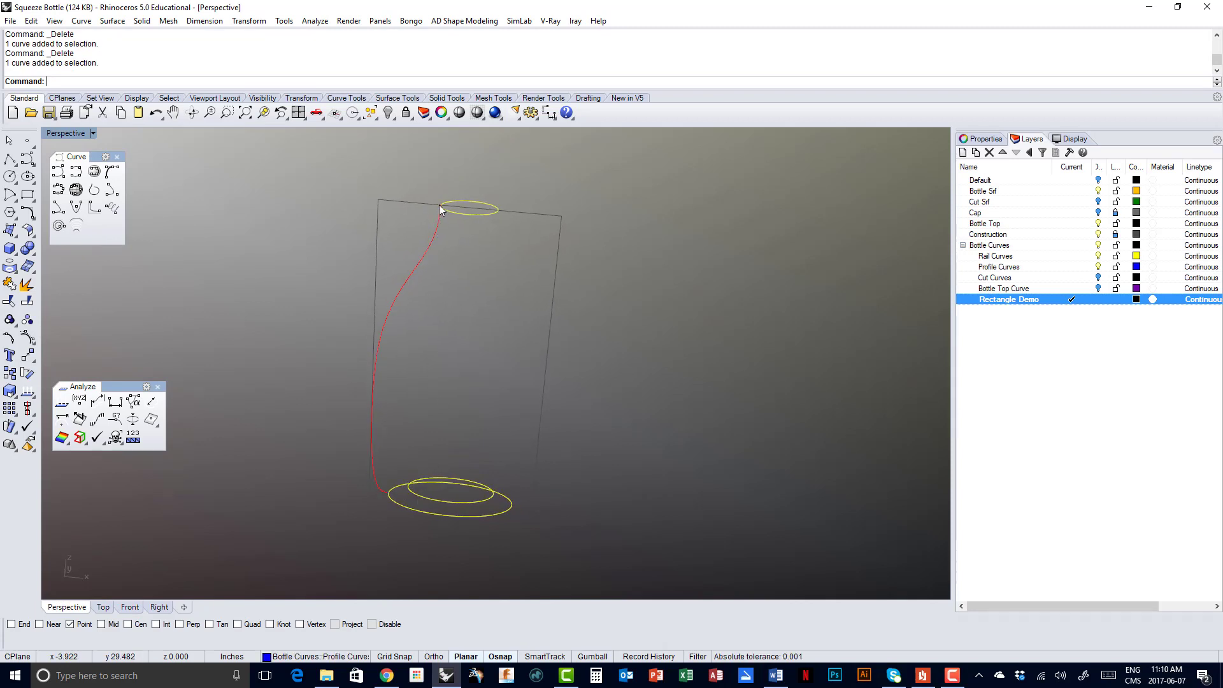
left_click(392, 492)
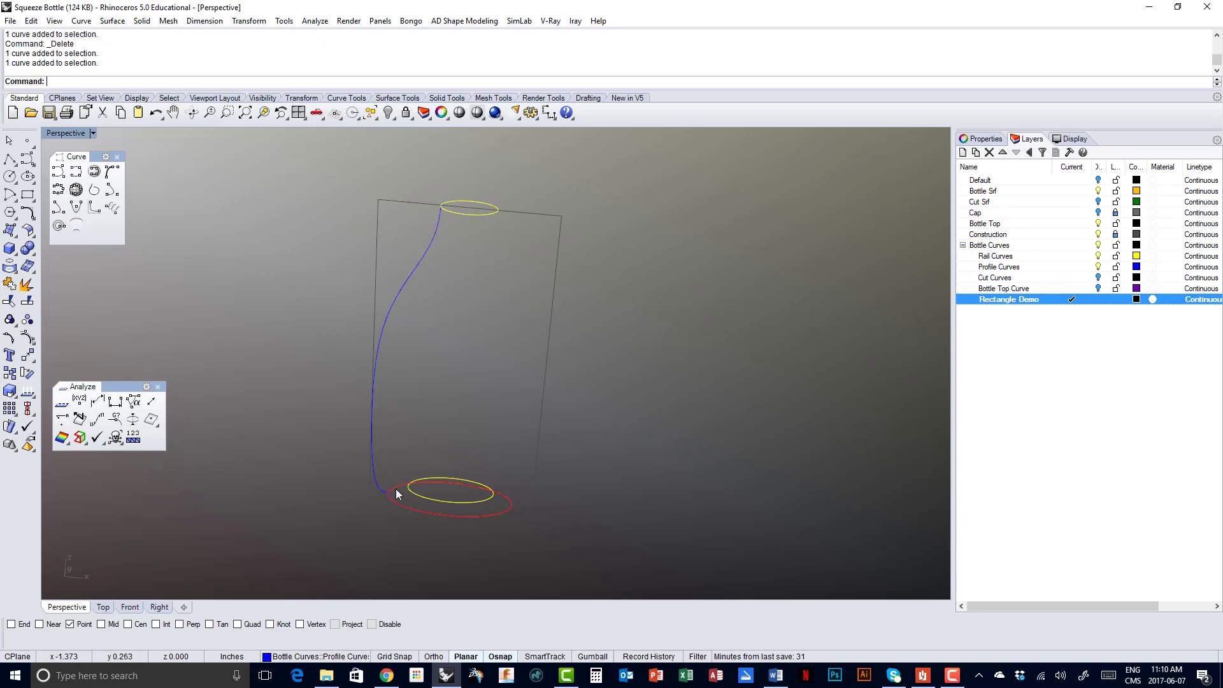
Set up a two-rail sweep using the top rail and large bottom ellipse as rails and the blue profile curve as cross section
left_click(445, 203)
left_click(432, 170)
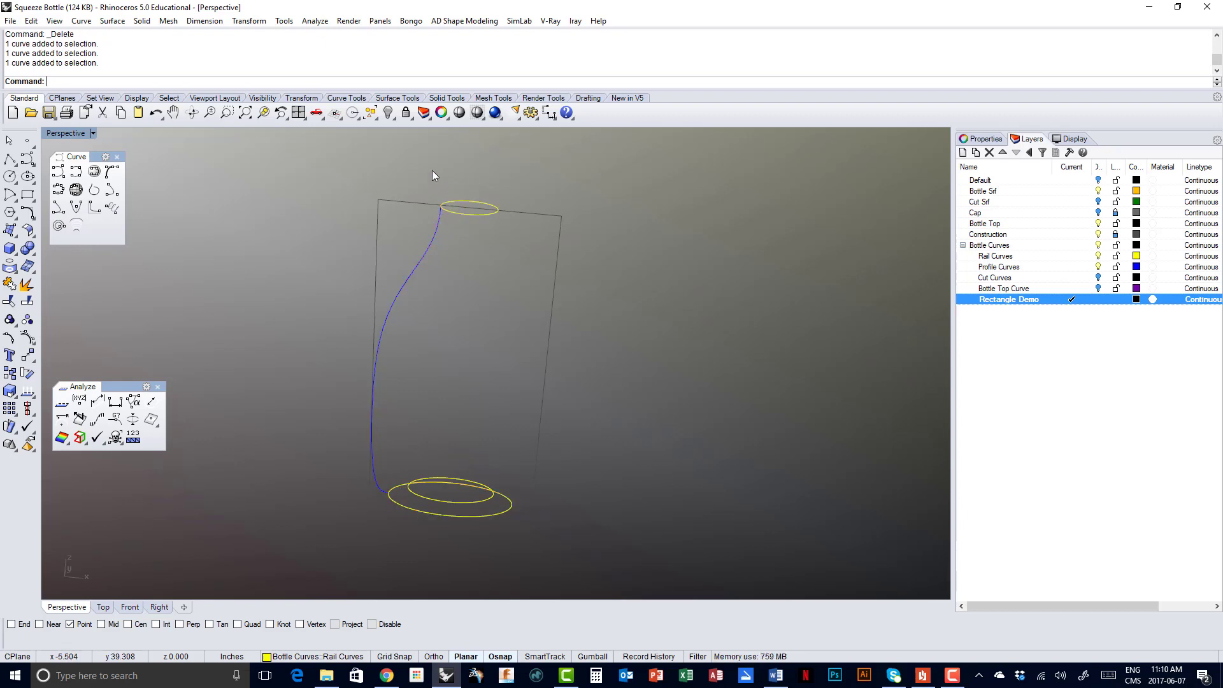
right_click_drag(421, 192, 403, 383)
left_click(112, 20)
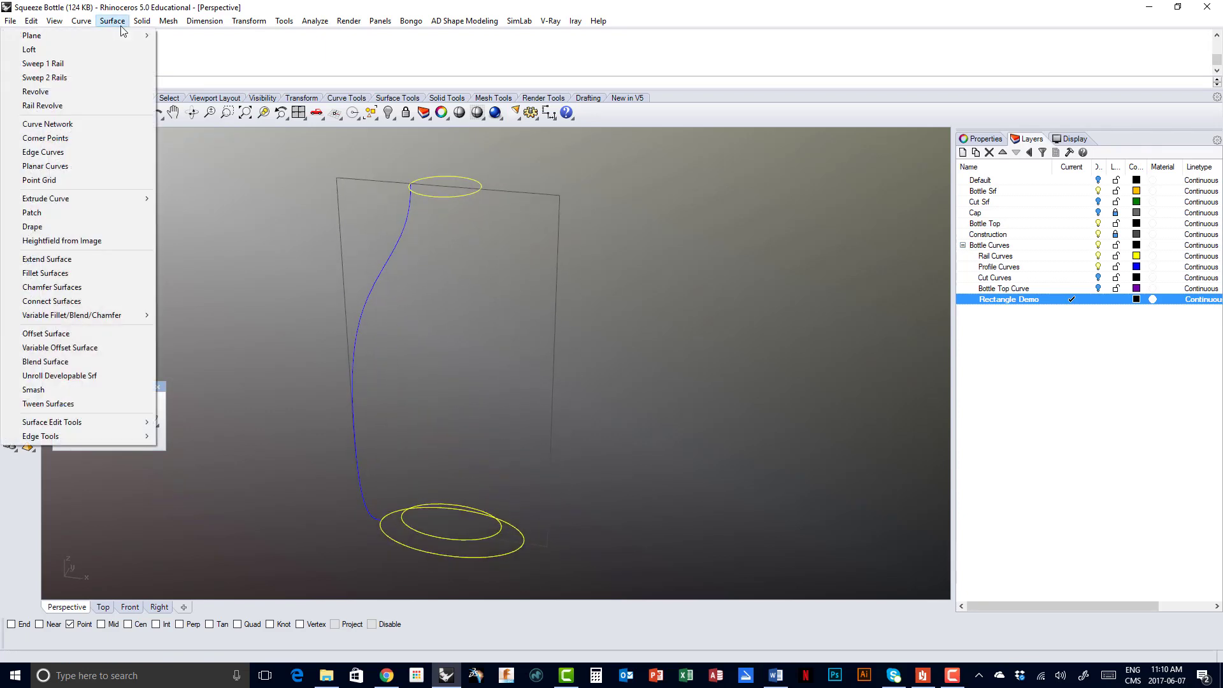
left_click(87, 78)
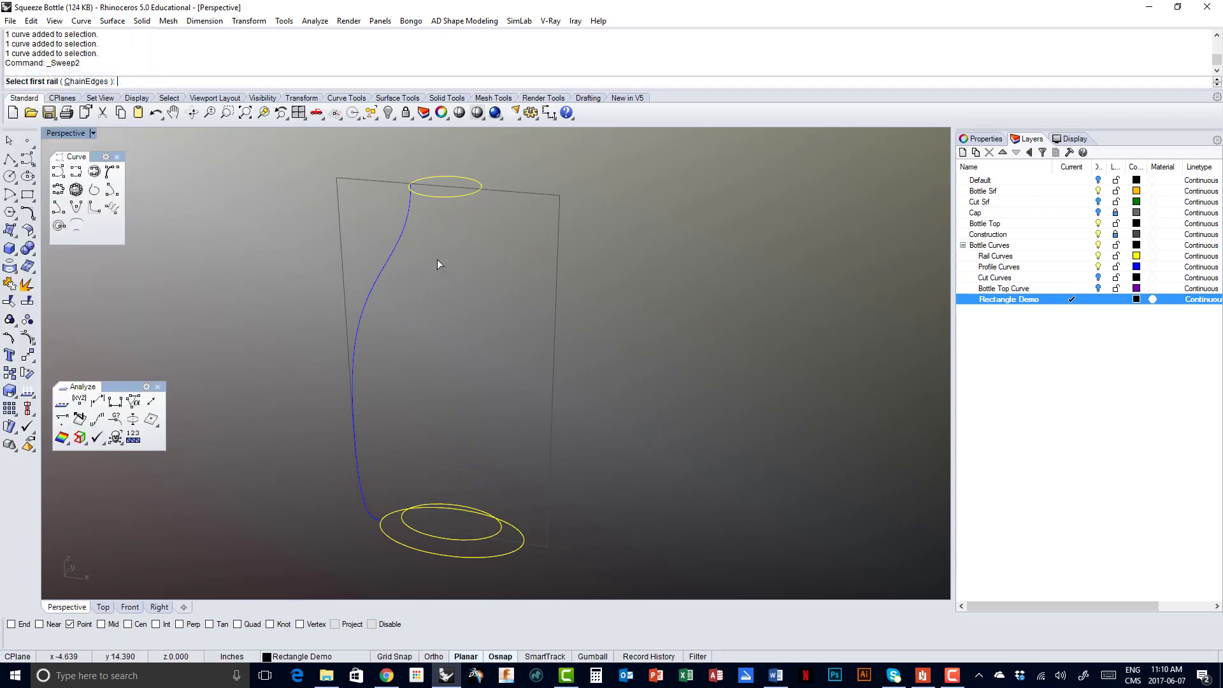
left_click(419, 197)
left_click(384, 540)
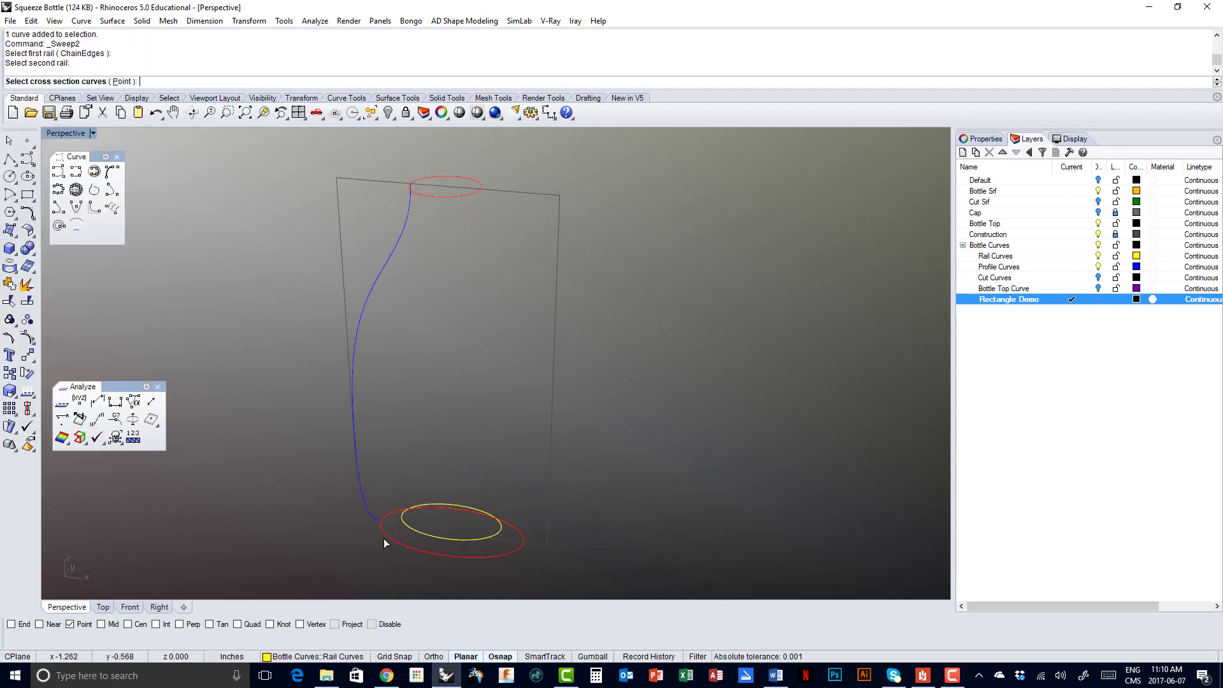
left_click(376, 517)
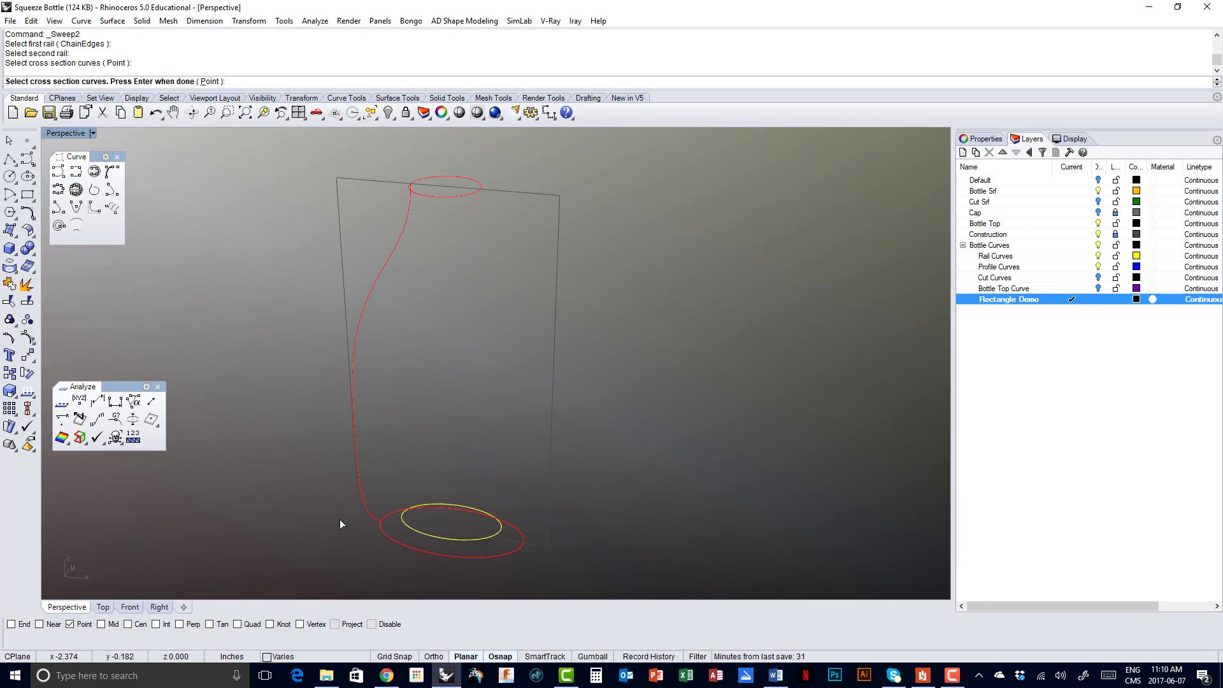
key("Return")
right_click_drag(338, 515, 334, 465, "shift")
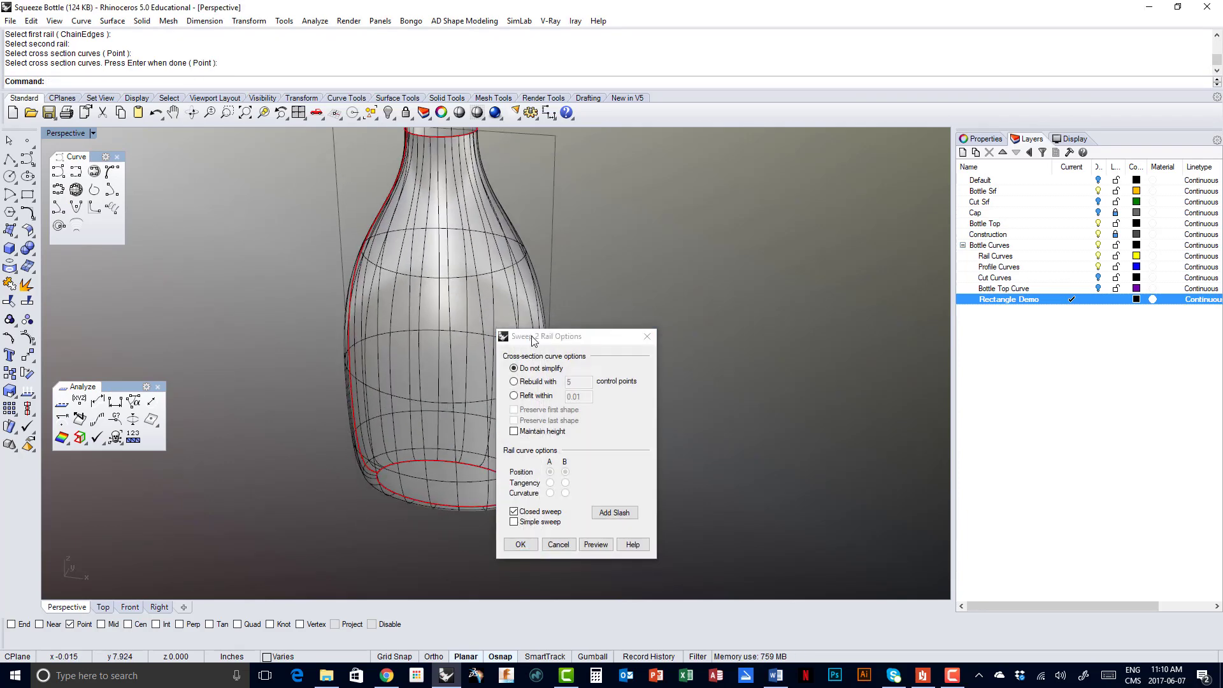
Preview the bottle sweep with Closed sweep off and on, and create the surface as a closed sweep without simplification
left_click_drag(532, 338, 753, 327)
right_click_drag(470, 401, 461, 434, "shift")
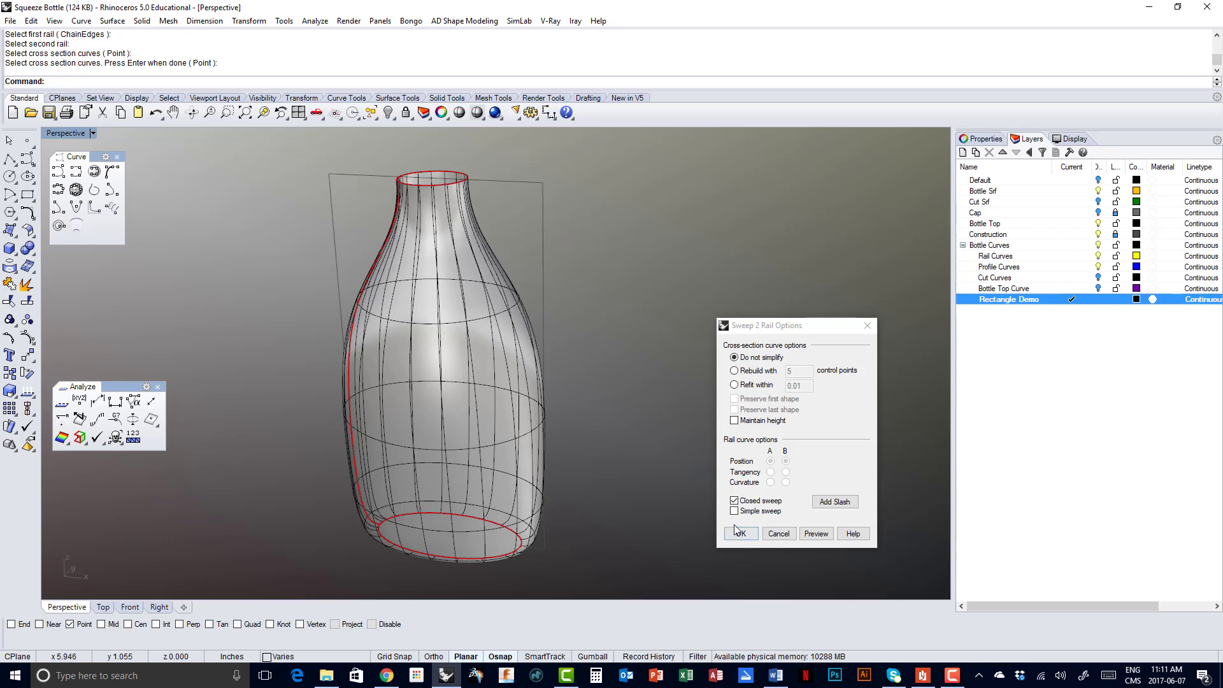
left_click(735, 501)
right_click_drag(658, 506, 465, 404)
left_click(815, 537)
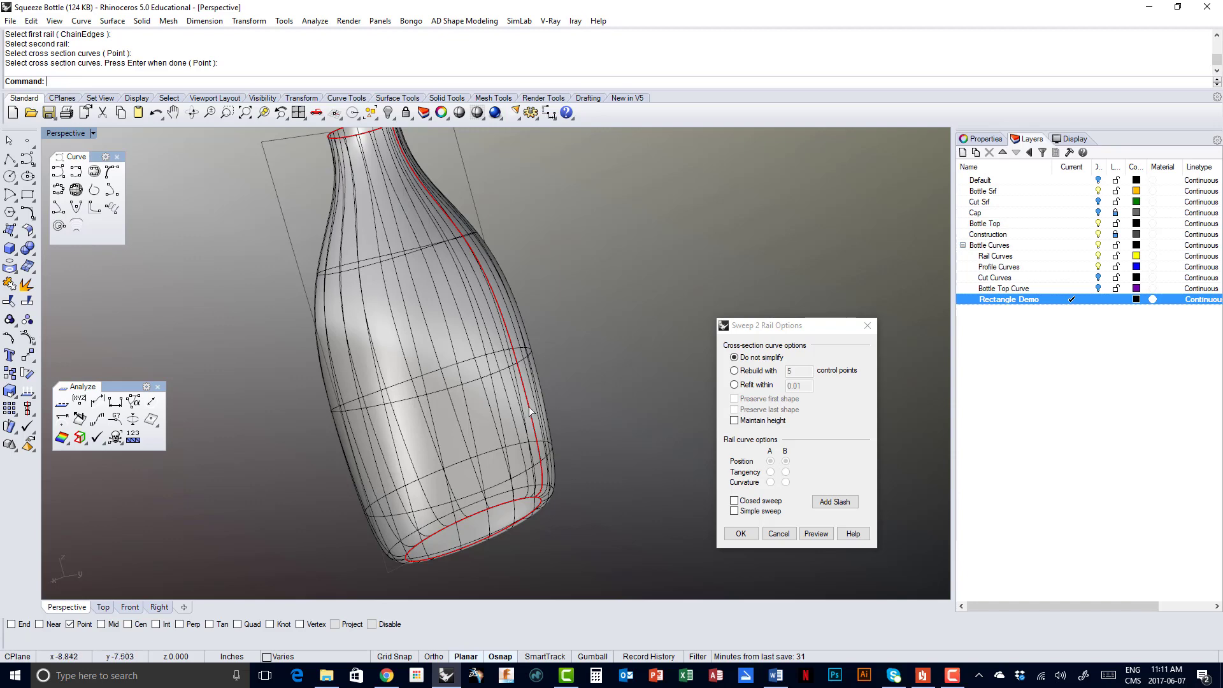
left_click(733, 500)
left_click(816, 534)
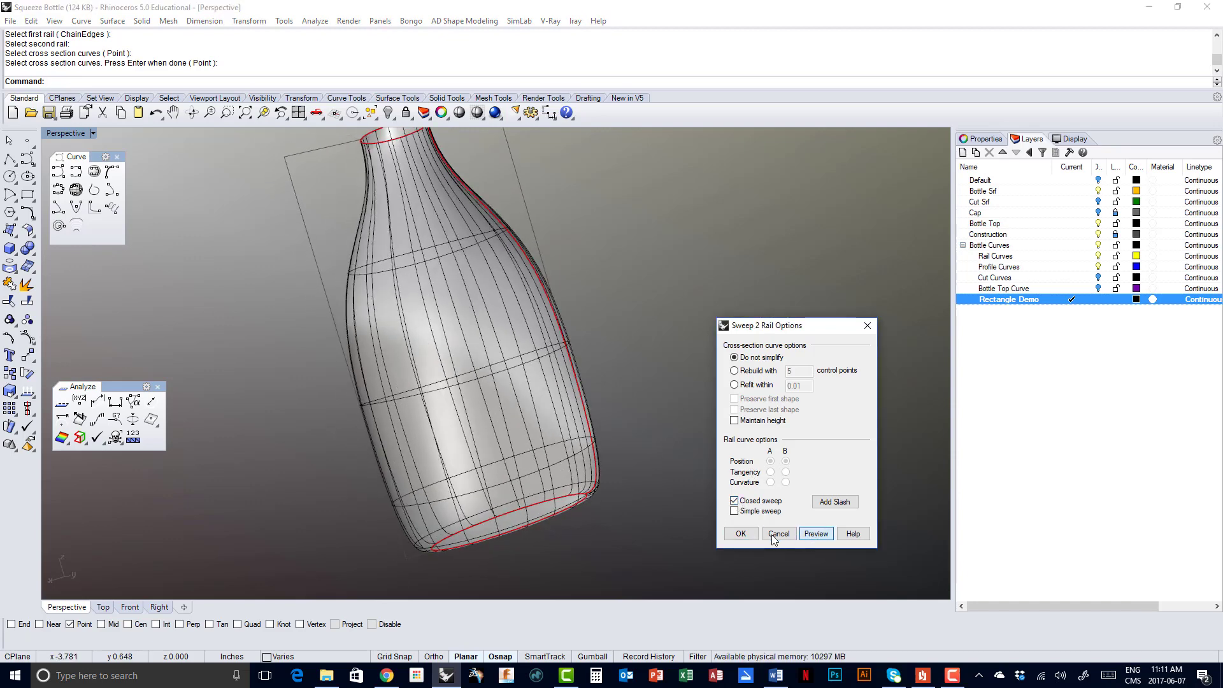
left_click(741, 534)
Examine the swept bottle surface from several sides and the small ellipse inside its open base
right_click_drag(633, 464, 363, 411)
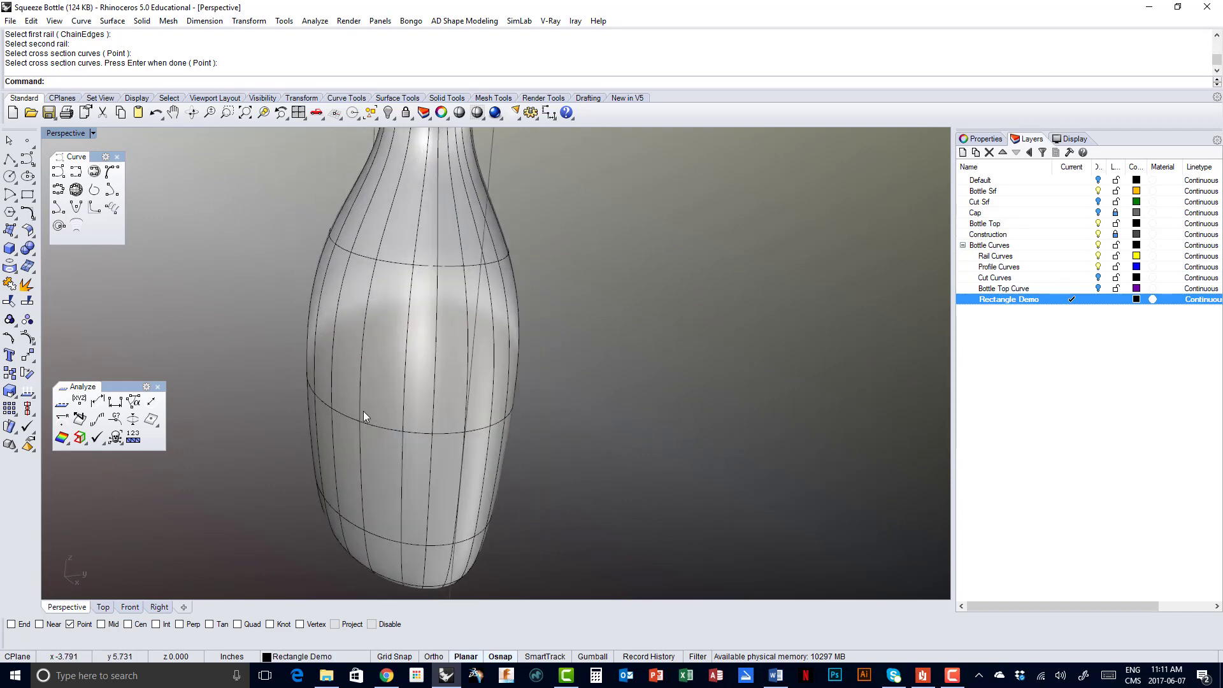
right_click_drag(313, 292, 428, 402)
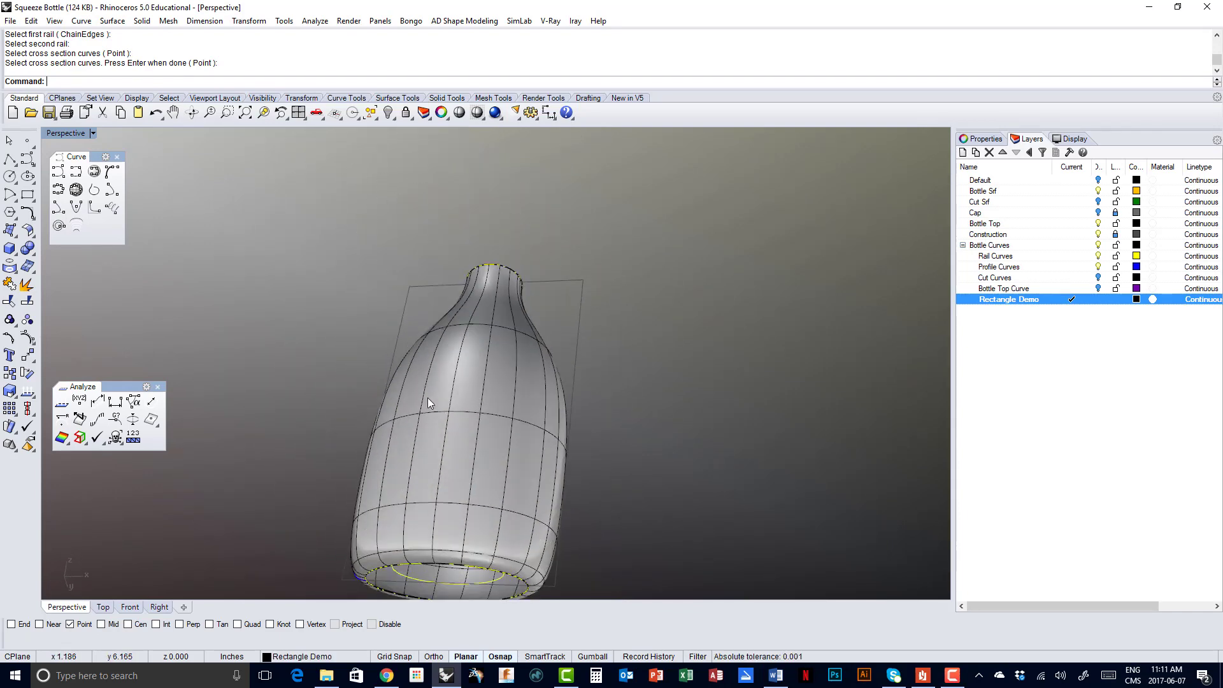
right_click_drag(435, 486, 575, 473)
scroll(360, 481, "up", 3)
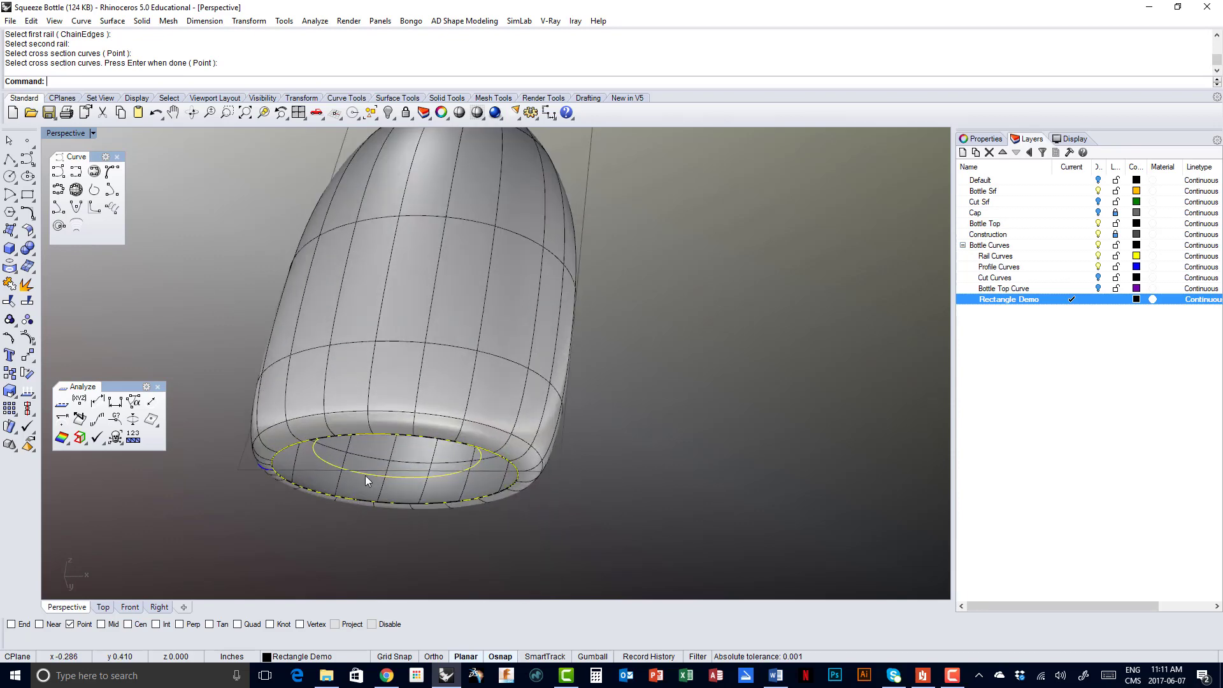
right_click_drag(365, 475, 353, 434)
right_click_drag(410, 496, 360, 434)
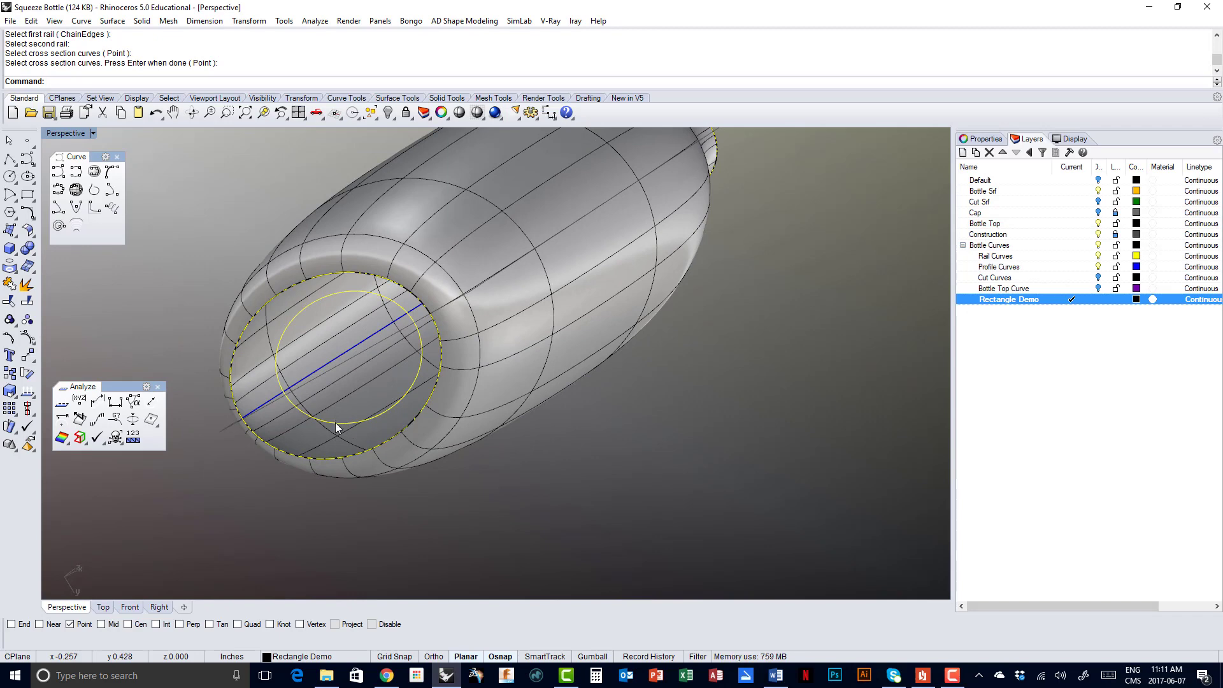
left_click(335, 421)
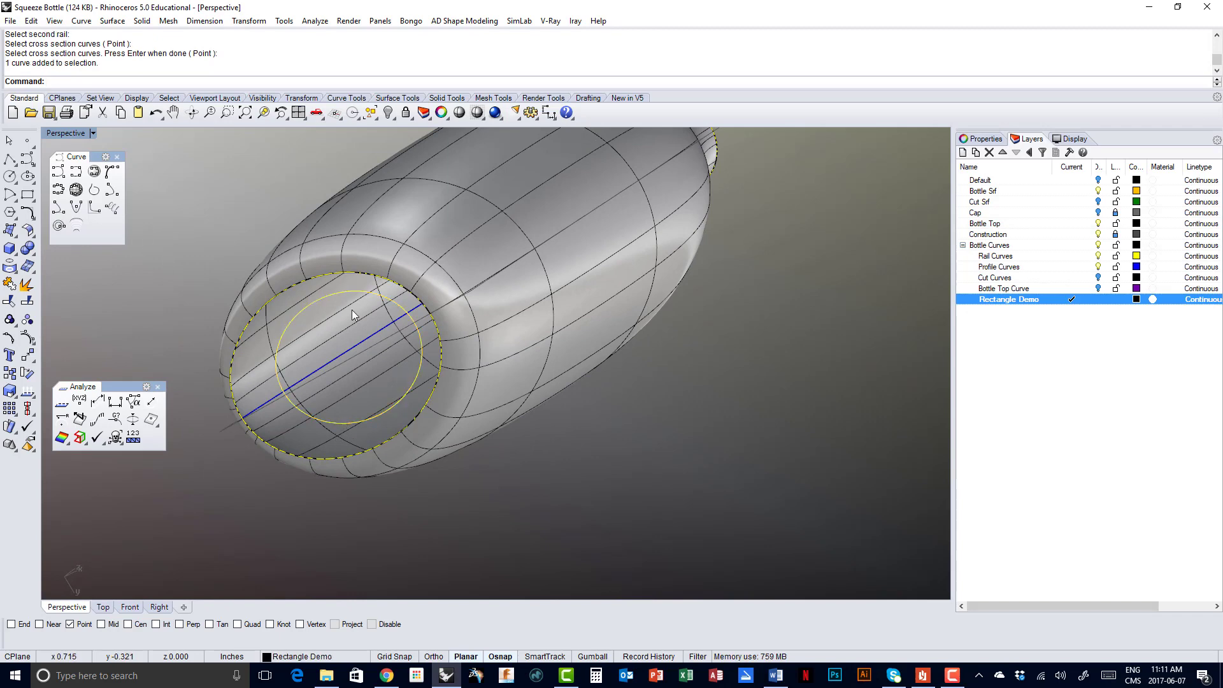
right_click_drag(372, 300, 236, 303)
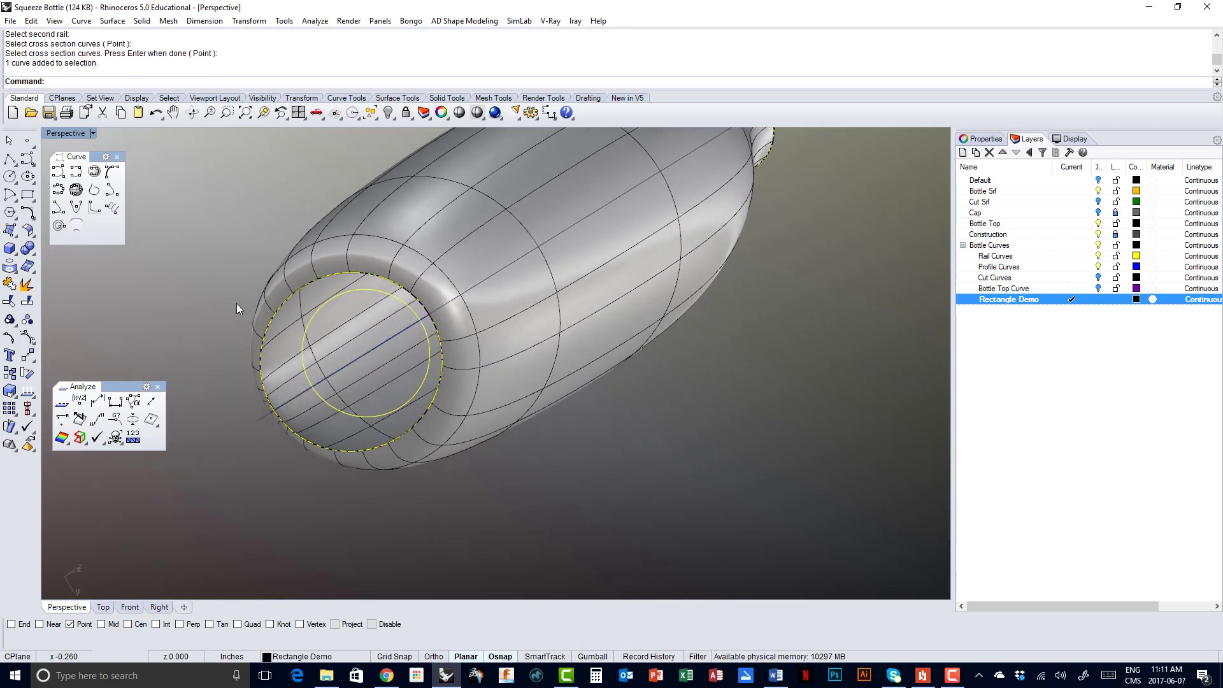
Create a planar surface from the small ellipse inside the bottle's base
left_click(17, 235)
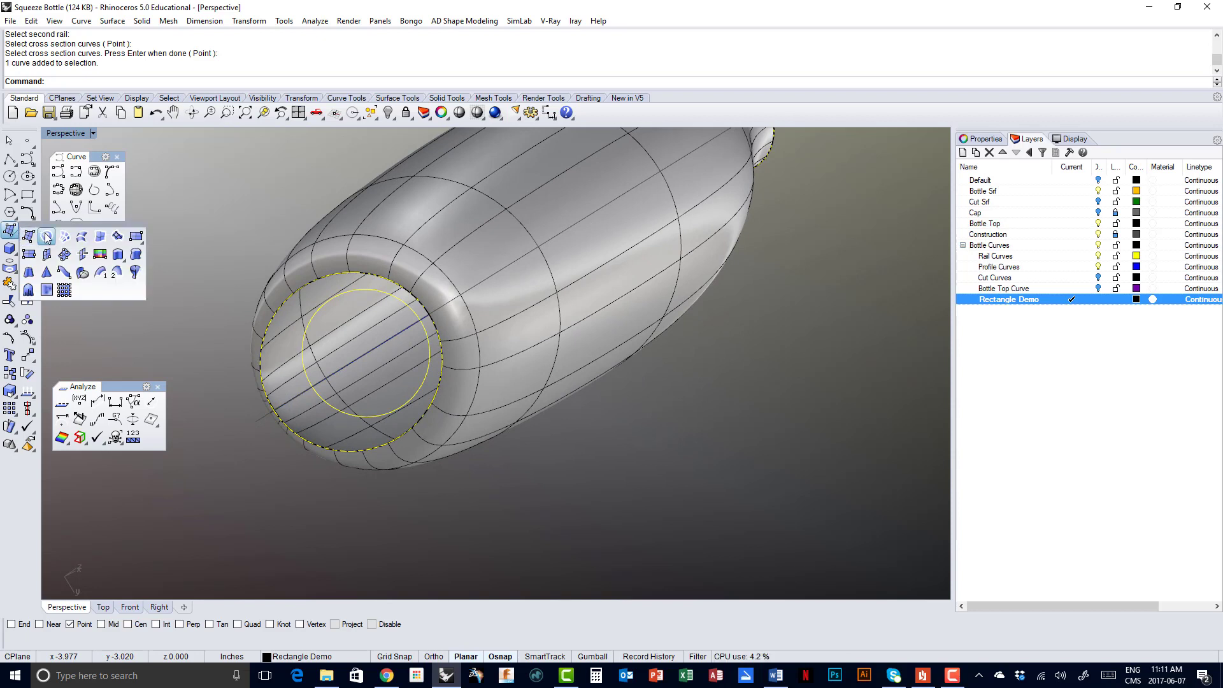
left_click(47, 237)
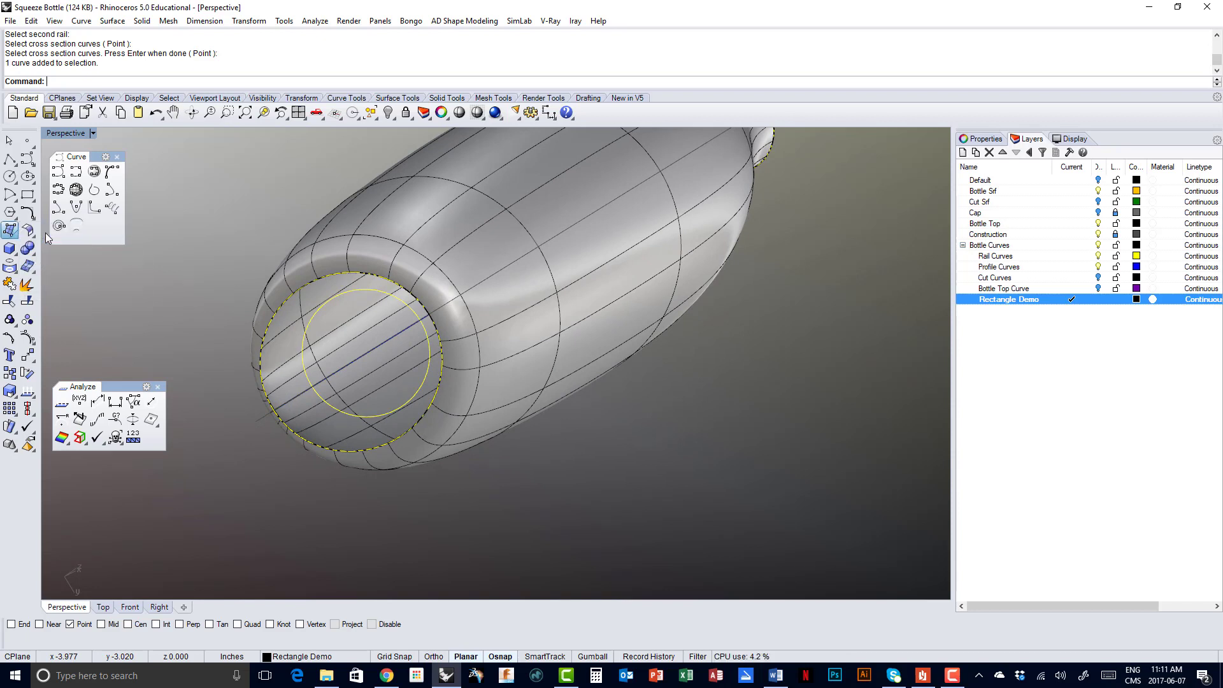
left_click(319, 315)
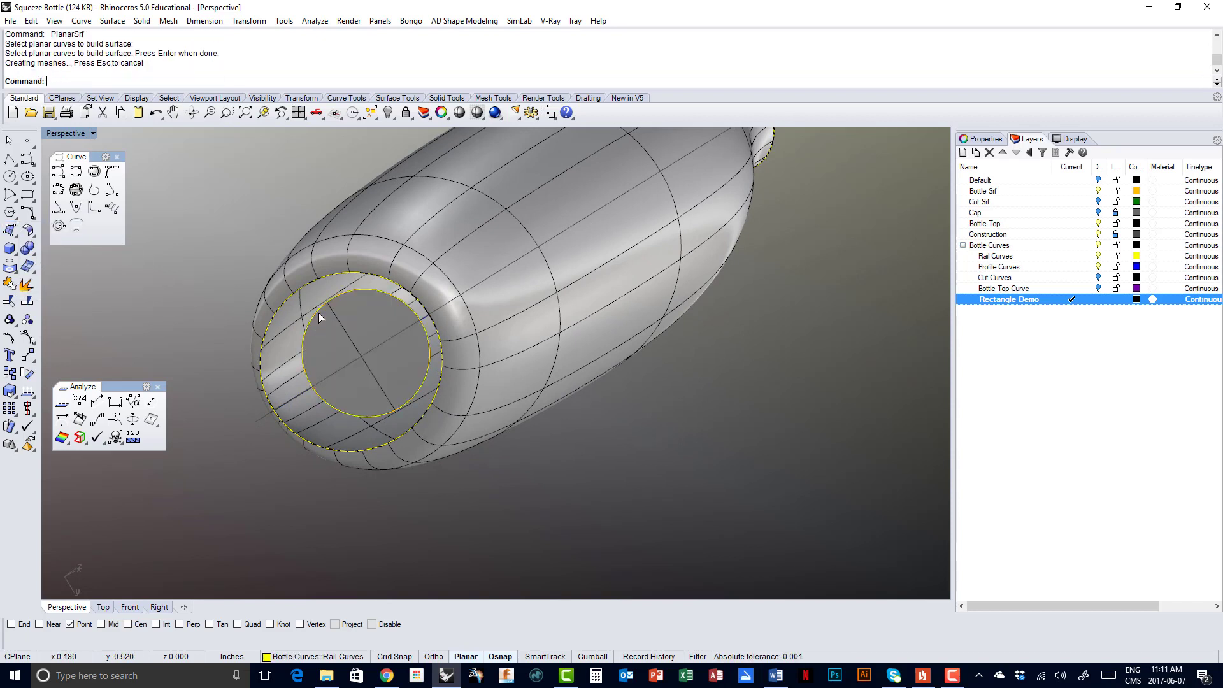
key("Return")
key("Escape")
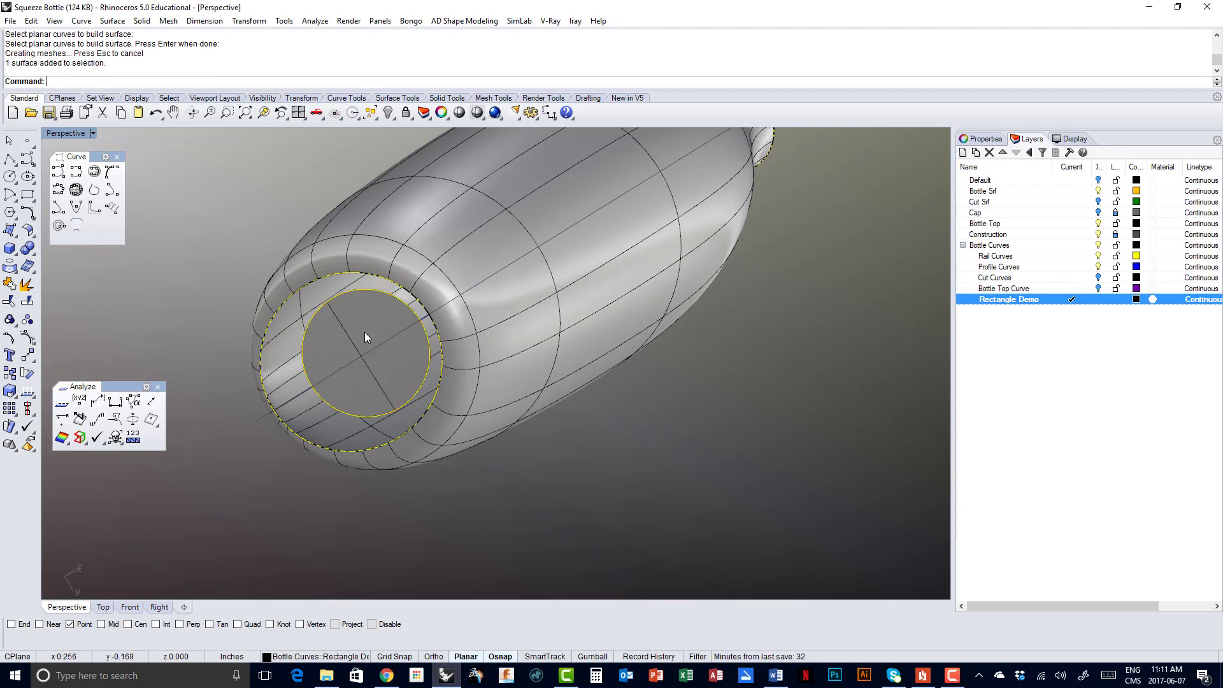
Set up a surface blend from the edge of the planar base surface to the bottle body's bottom edge
right_click_drag(364, 331, 412, 341)
scroll(330, 334, "up", 5)
scroll(396, 336, "up", 2)
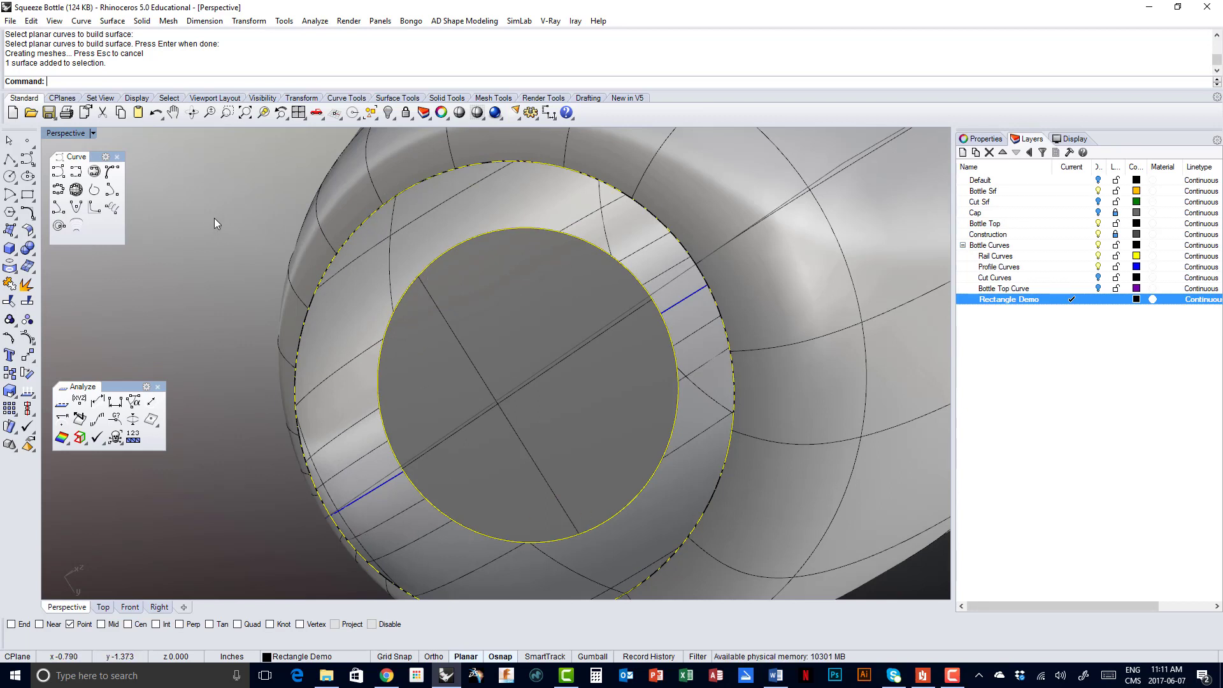
left_click(28, 232)
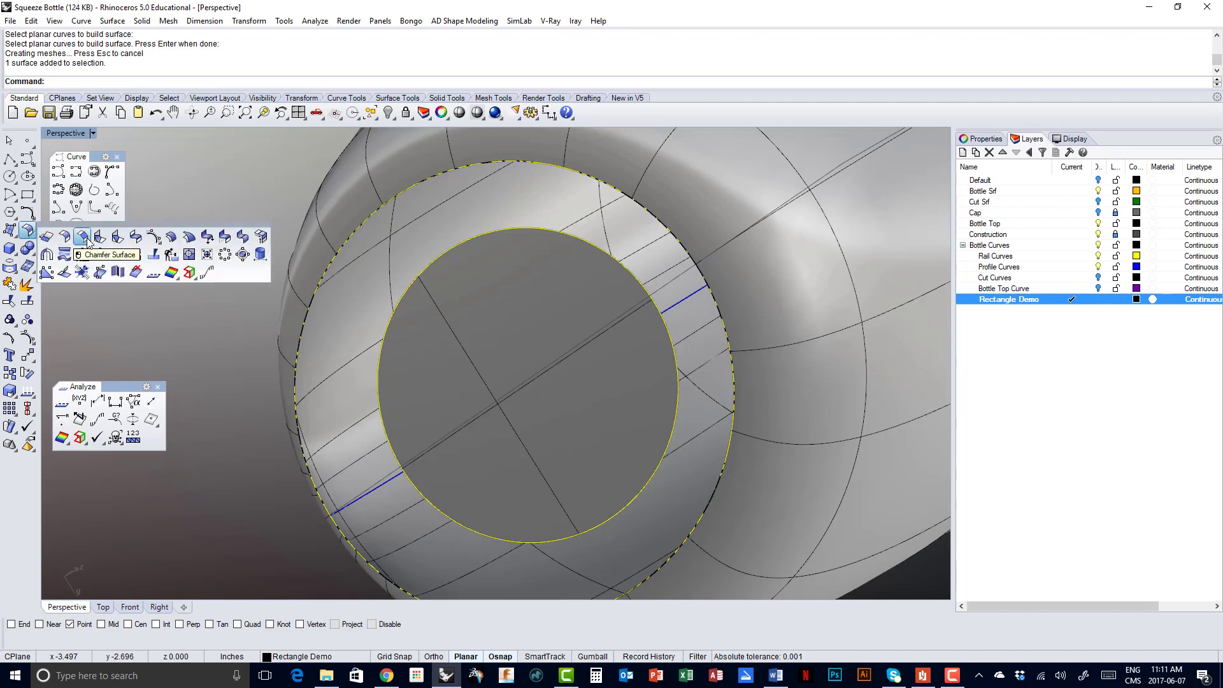
left_click(135, 236)
left_click(388, 334)
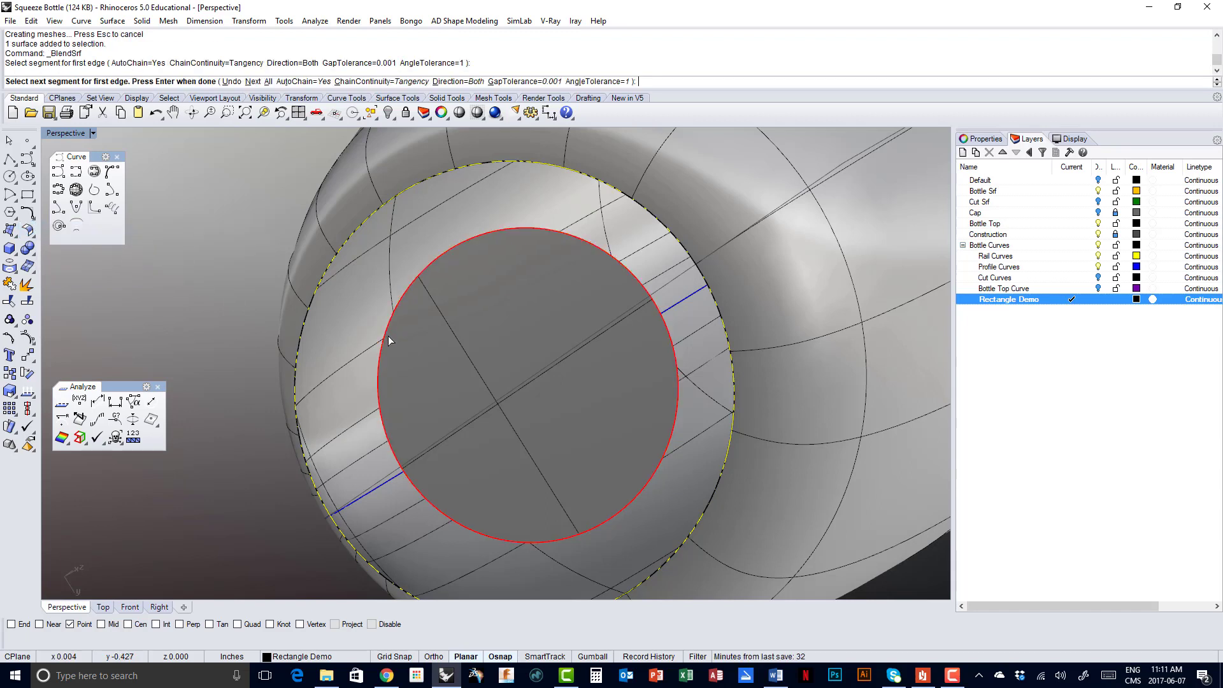
key("Return")
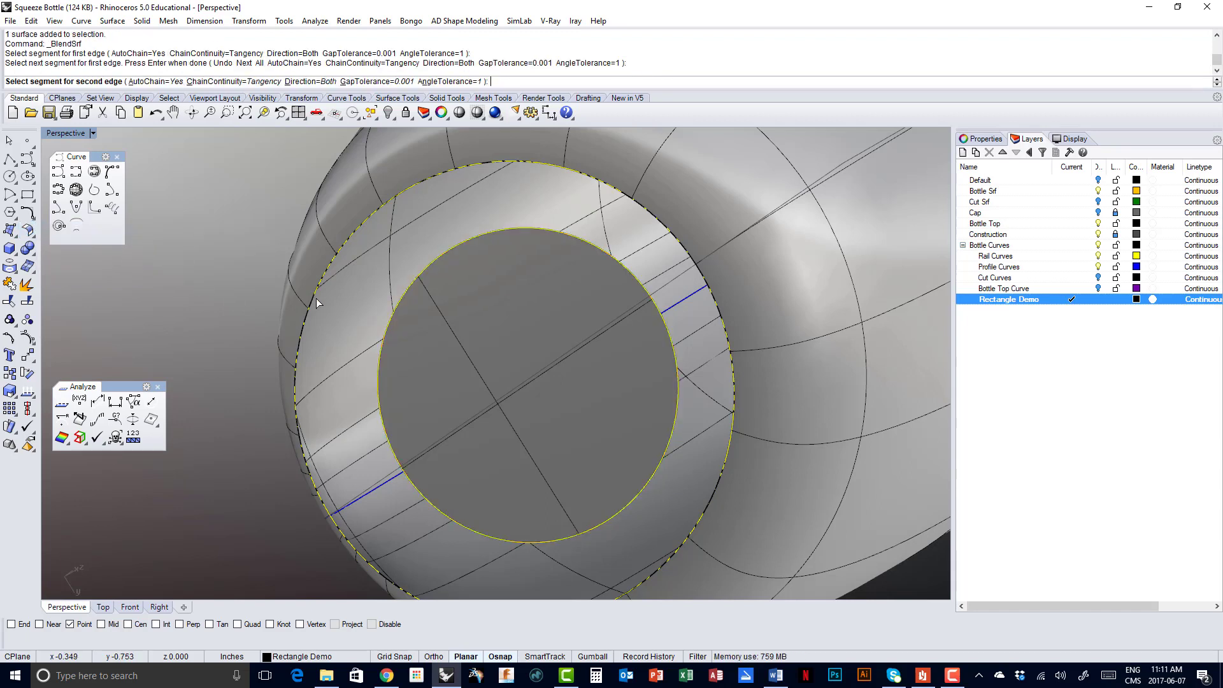
left_click(312, 307)
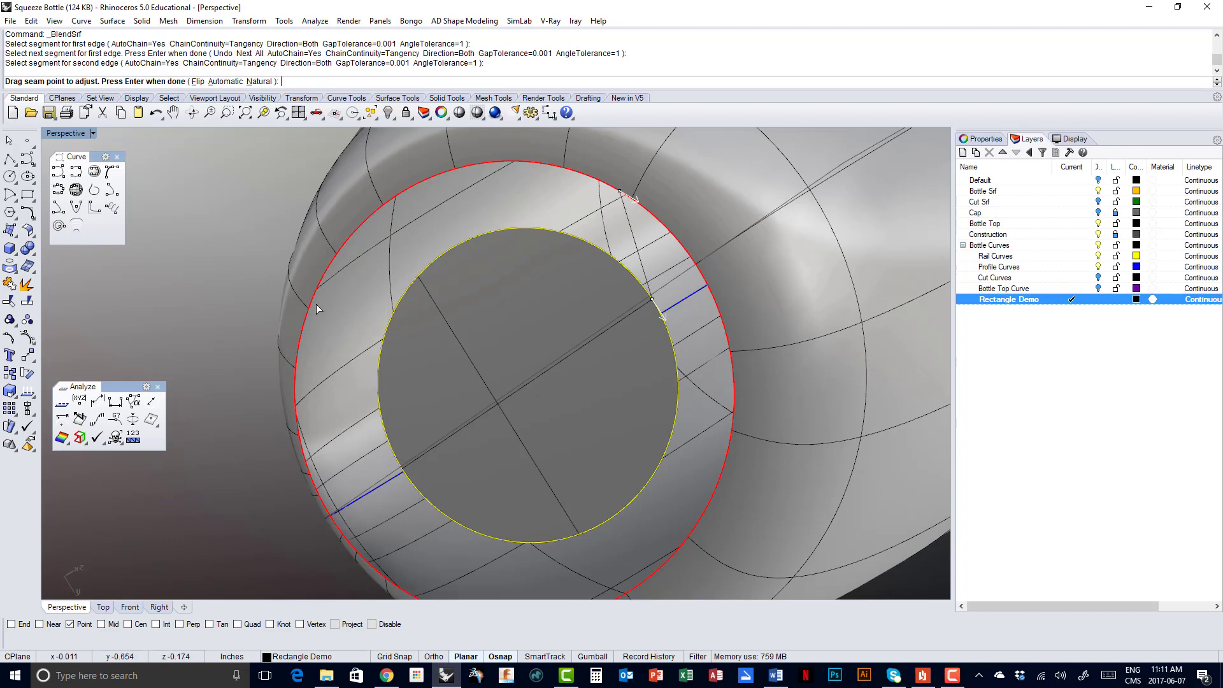
Enable the Quad object snap, disable Point, and align the blend's seam points at the quadrants of both base edges
right_click_drag(614, 301, 495, 250)
right_click_drag(495, 312, 518, 306)
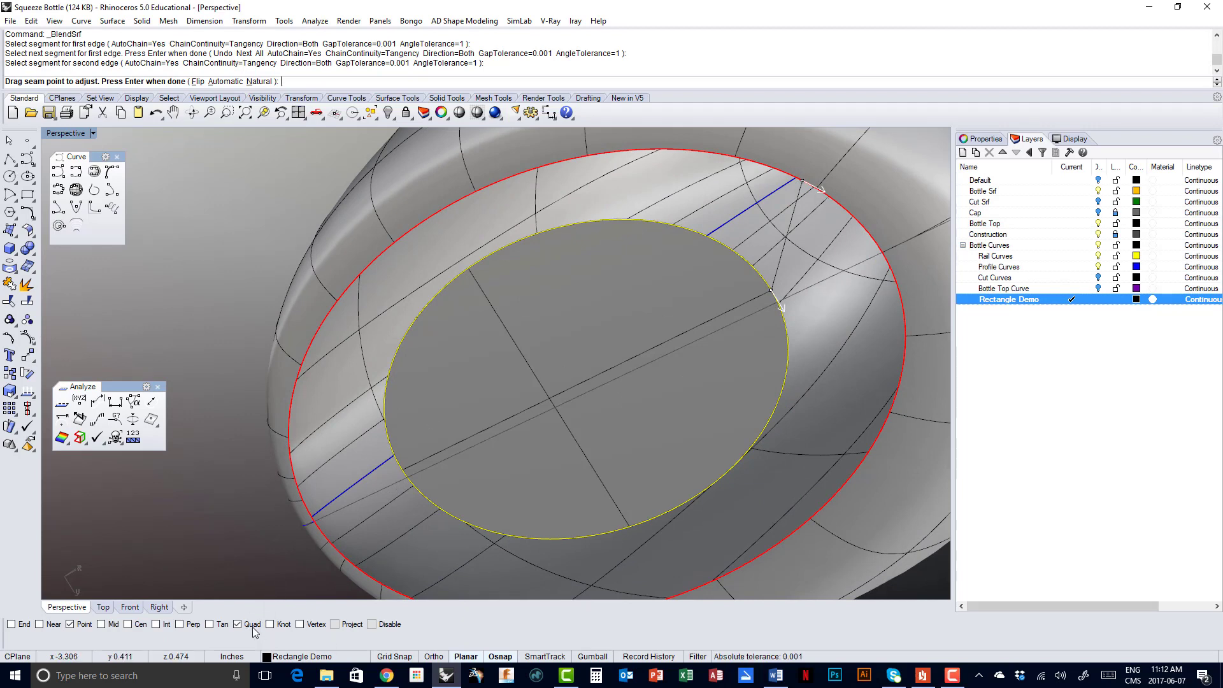
left_click(70, 624)
left_click_drag(802, 183, 882, 252)
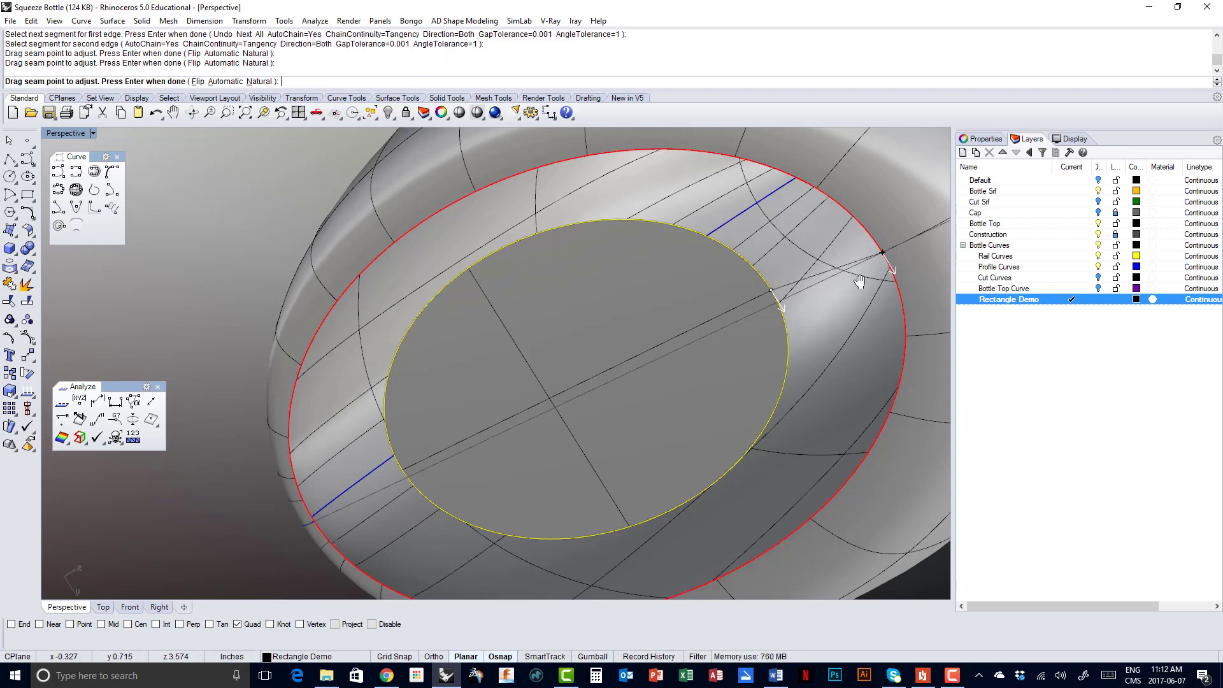
right_click_drag(856, 279, 709, 263)
right_click_drag(623, 287, 559, 273)
key("Return")
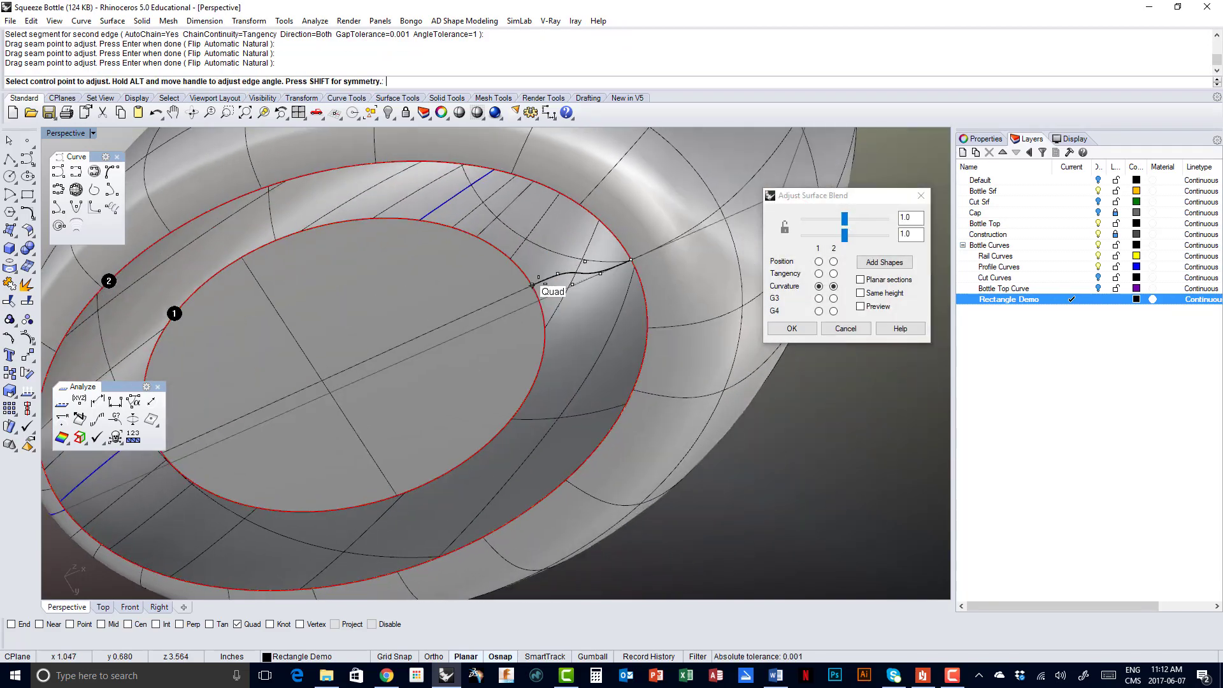
Preview the curvature blend, set its bulge values to 0.737 and 0.607, and create the blend surface
left_click(878, 305)
right_click_drag(621, 298, 637, 214)
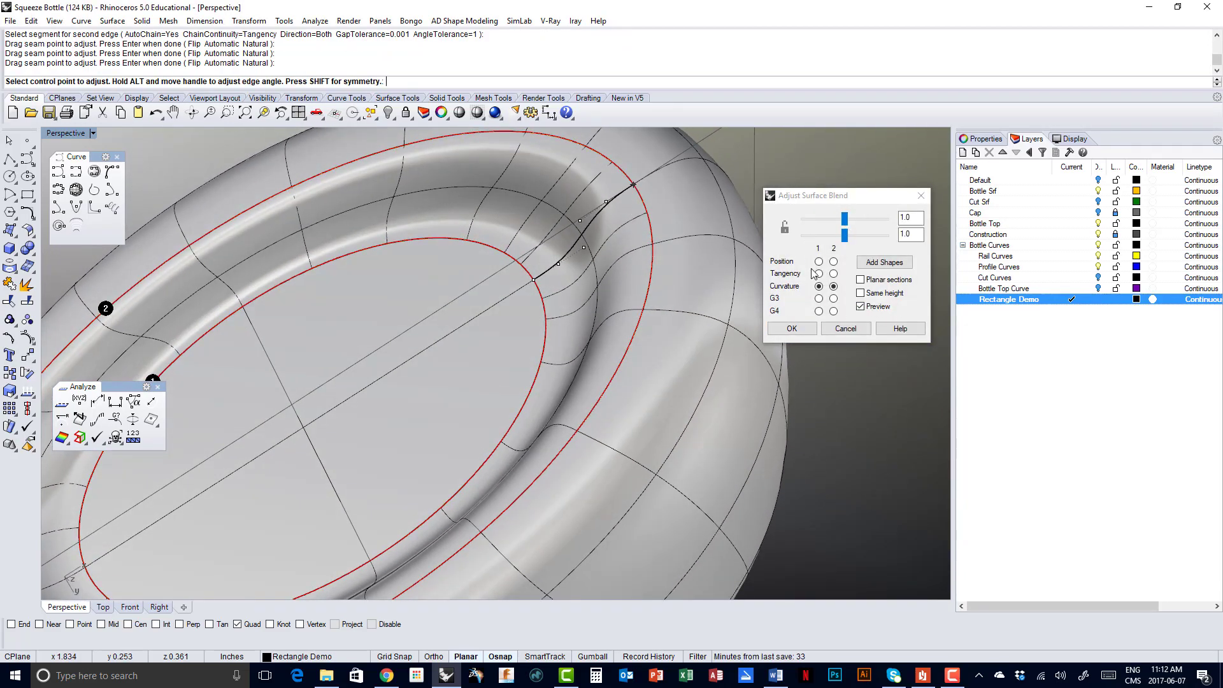
right_click_drag(354, 327, 306, 316)
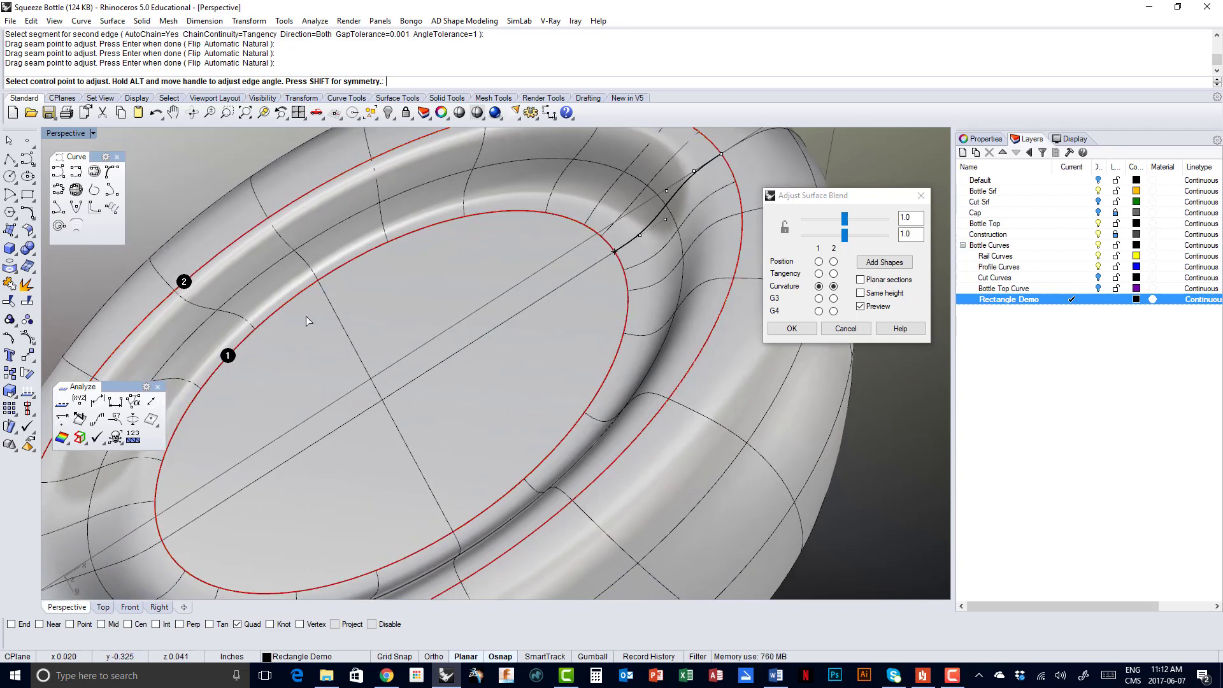
right_click_drag(382, 293, 514, 303)
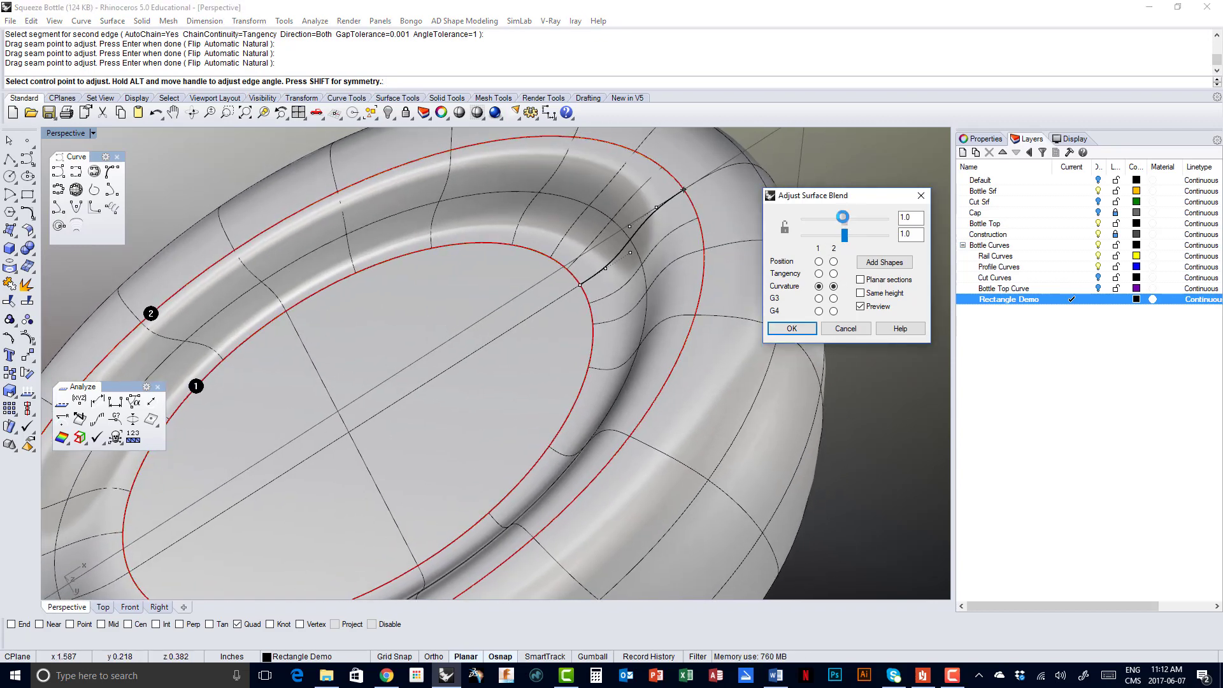
mouse_move(845, 218)
left_mouse_down()
mouse_move(824, 219)
mouse_move(852, 236)
mouse_move(822, 241)
mouse_move(835, 219)
left_mouse_up()
left_click(834, 218)
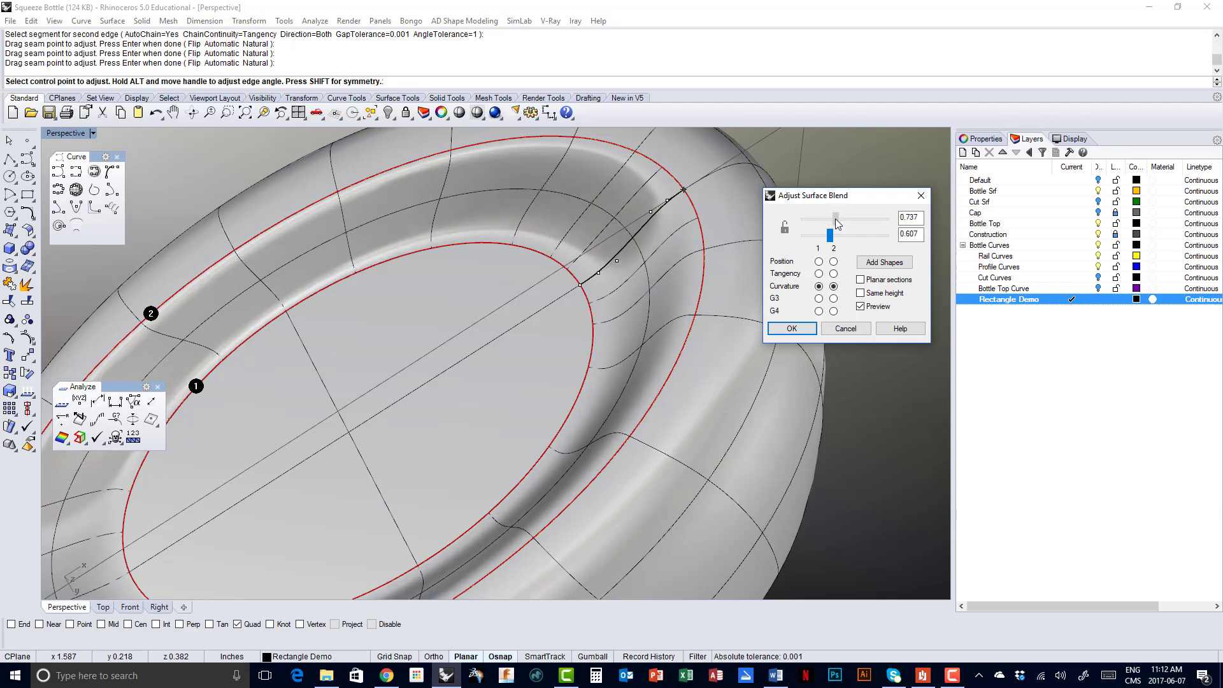
left_click(792, 328)
Join the bottle body, the blend surface and the planar base surface into one polysurface
scroll(492, 284, "down", 5)
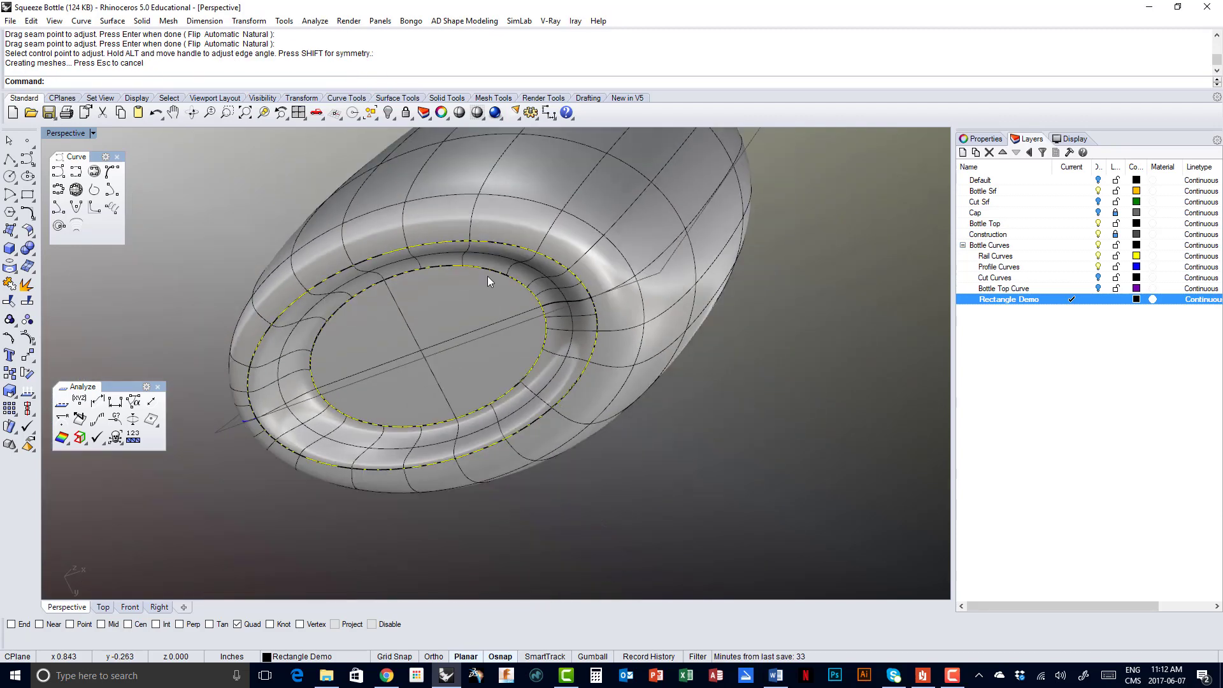
left_click(10, 284)
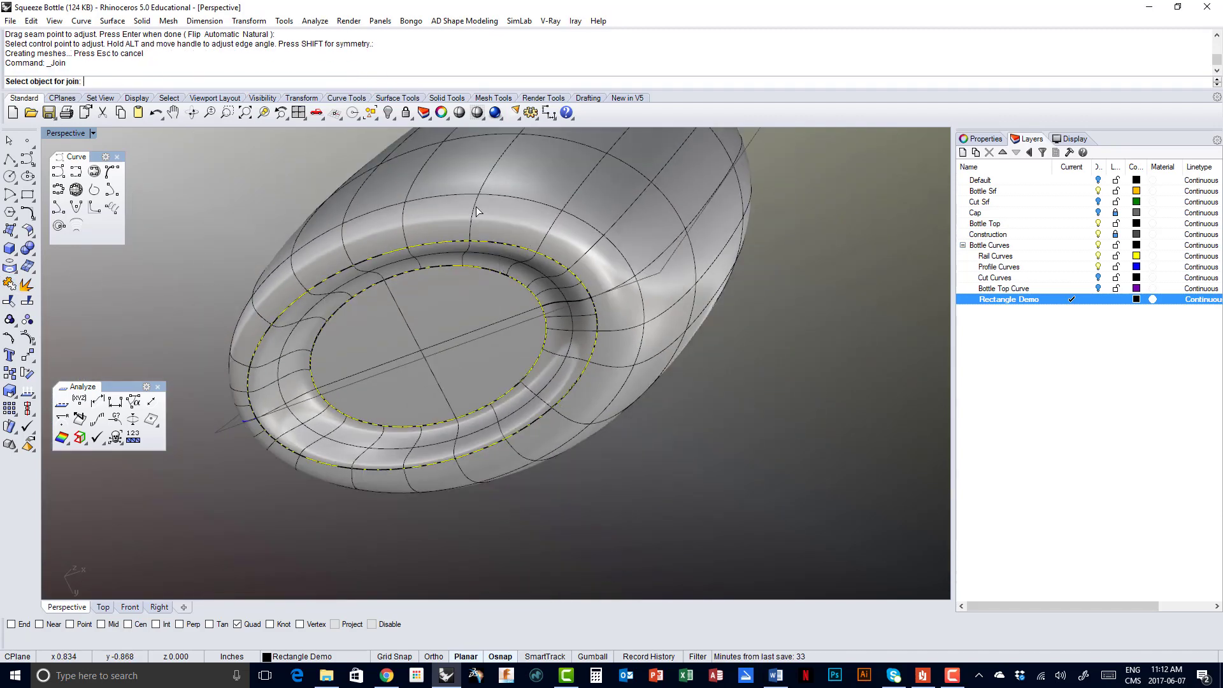
left_click(477, 210)
left_click(408, 267)
key("Return")
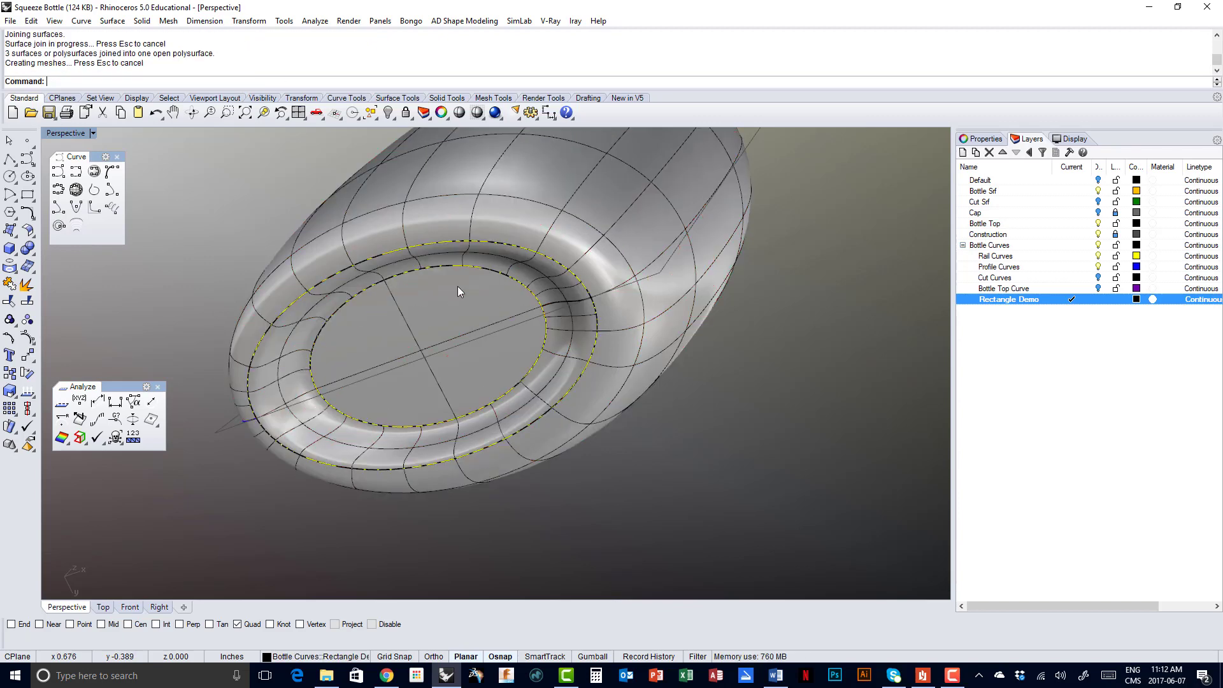
mouse_move(457, 285)
right_mouse_down()
mouse_move(540, 200)
mouse_move(606, 286)
mouse_move(587, 265)
mouse_move(452, 282)
right_mouse_up()
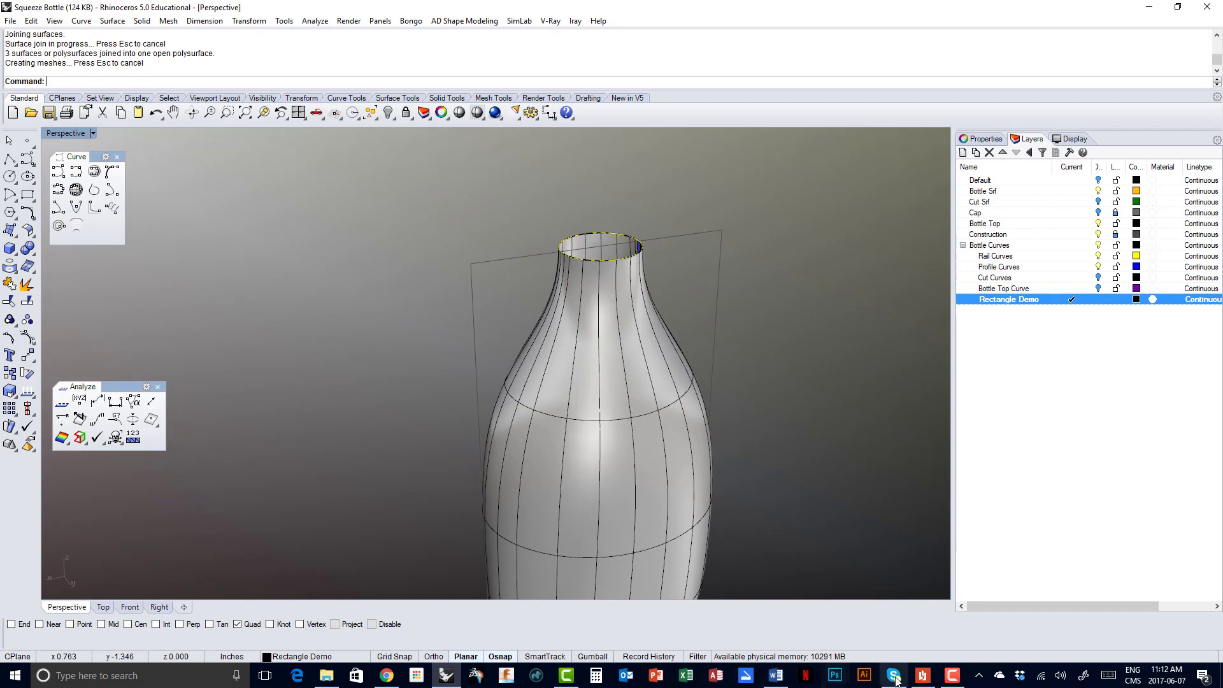
Consult the PDF training manual's instructions for capping the top of the bottle and return to Rhino
left_click(922, 676)
scroll(387, 412, "down", 10)
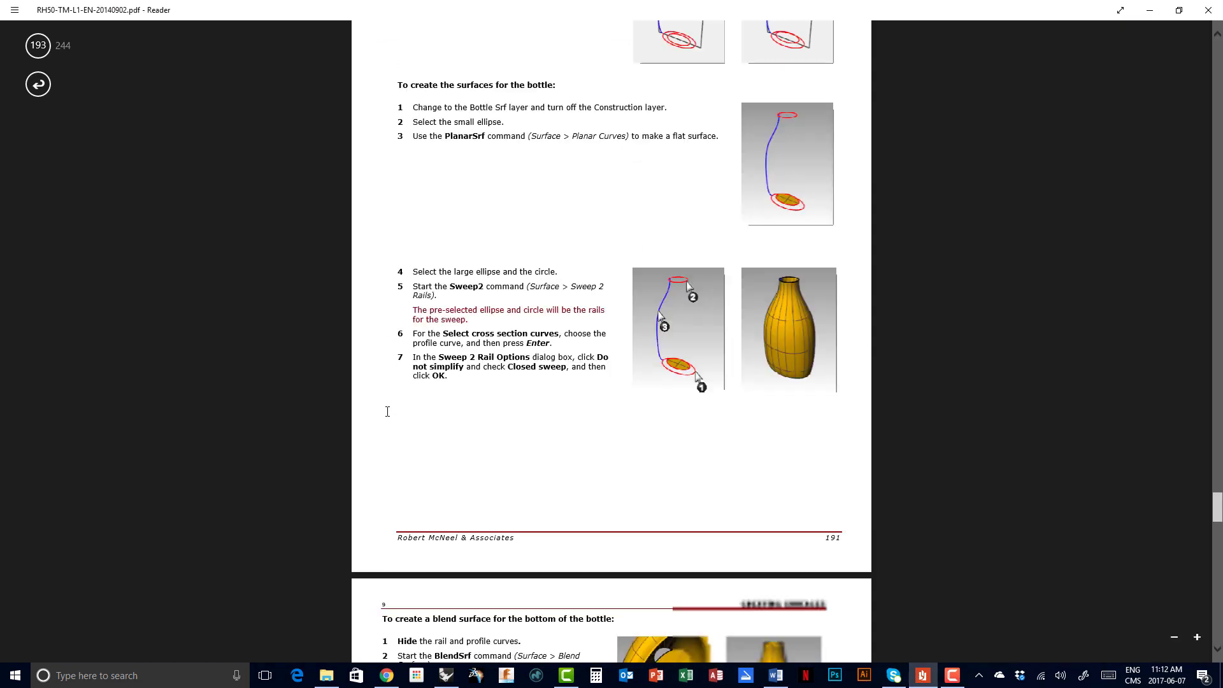
scroll(662, 382, "down", 5)
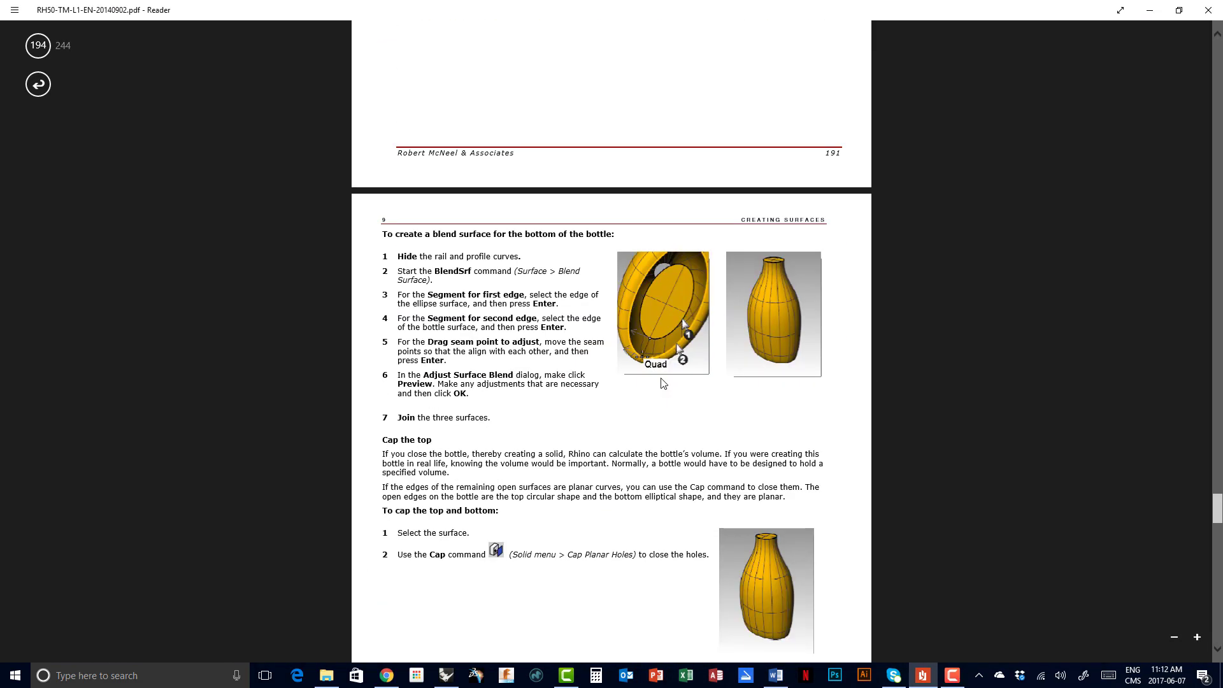
scroll(662, 383, "down", 6)
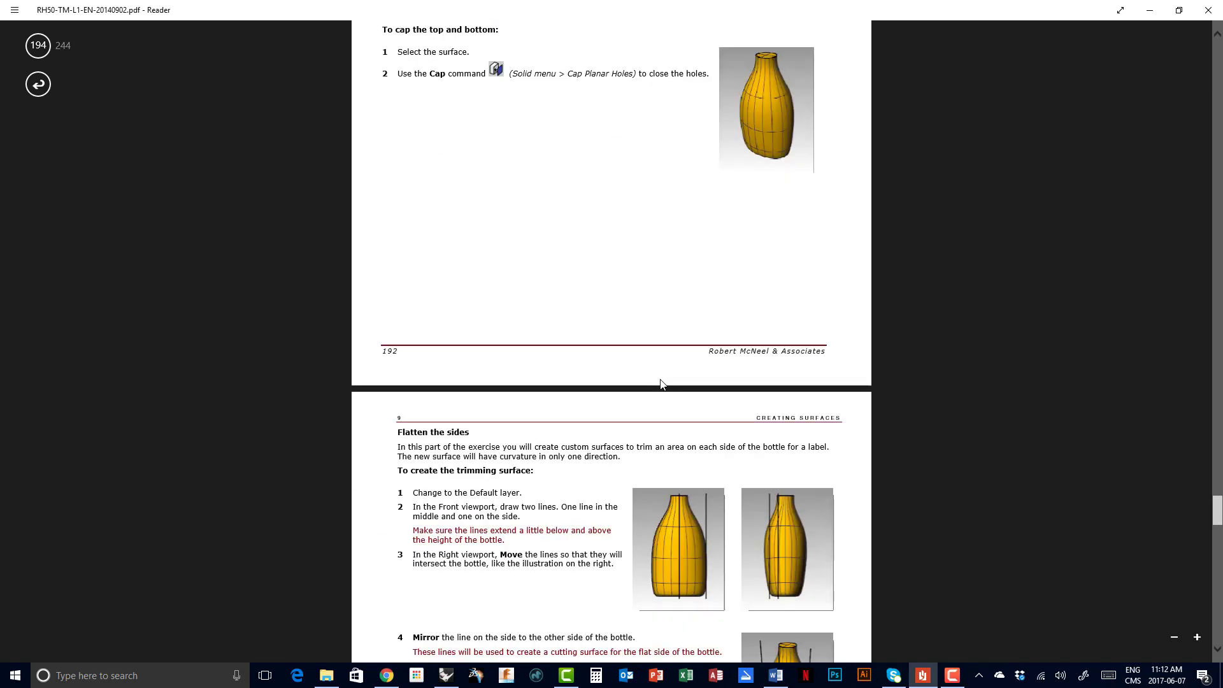
scroll(662, 384, "up", 4)
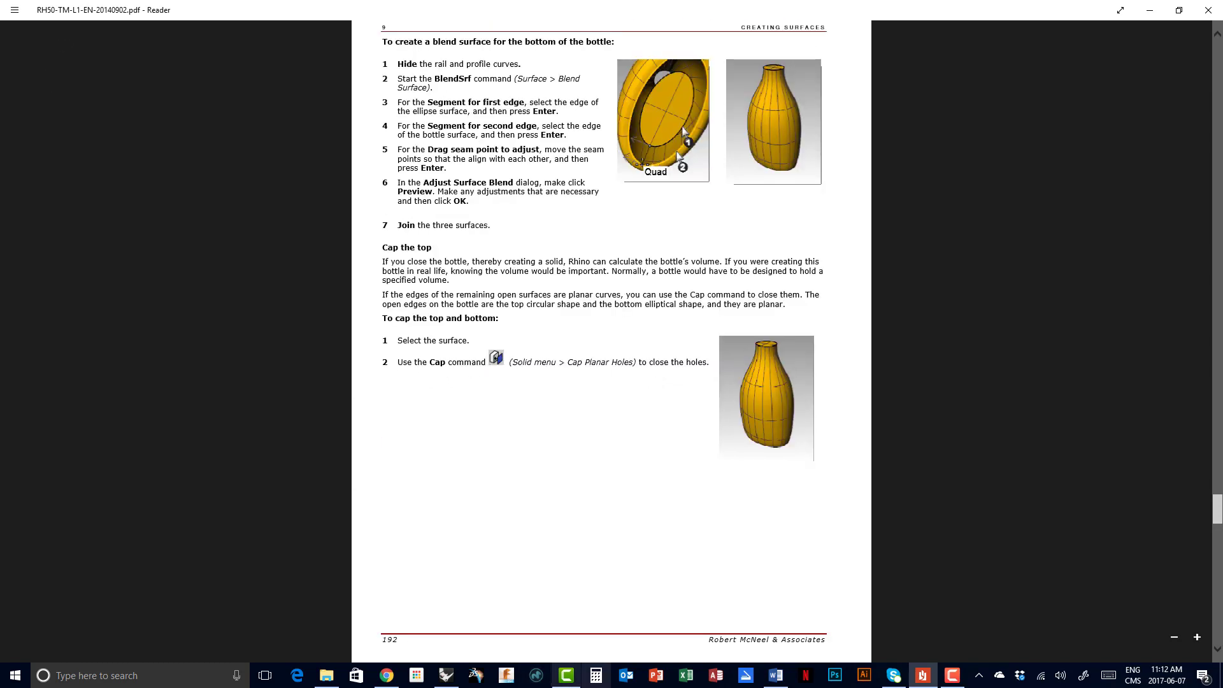
left_click(446, 675)
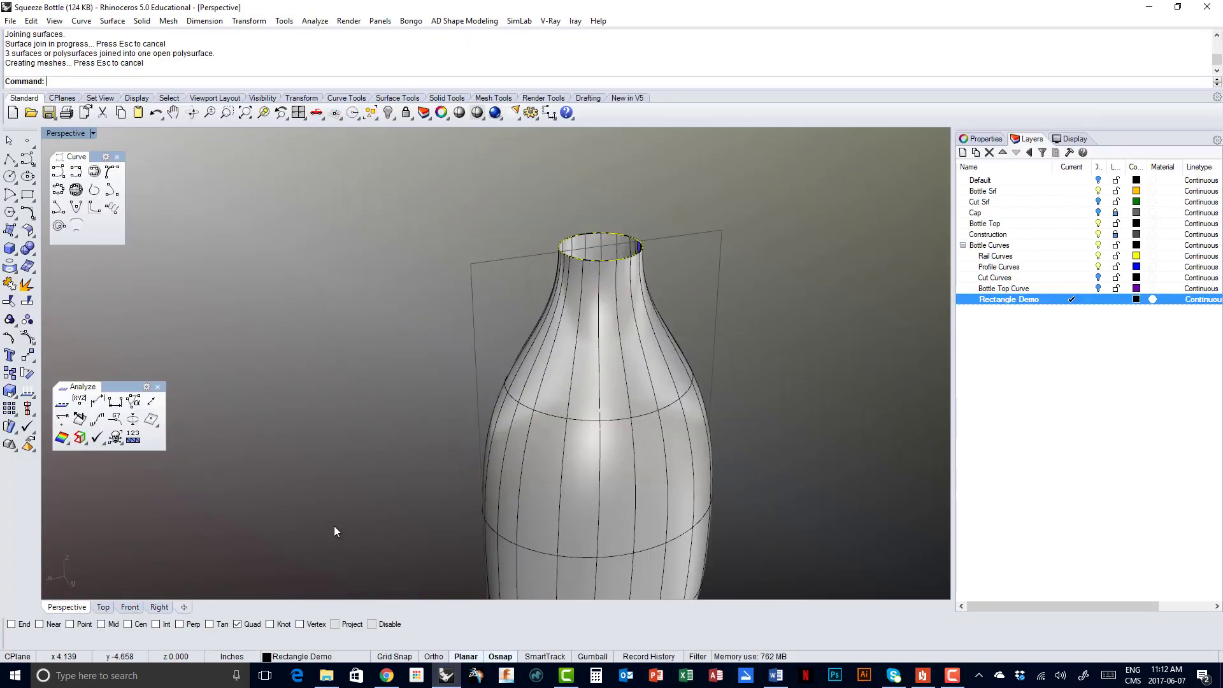
Close the bottle's open neck with Cap Planar Holes and undo the cap
scroll(595, 368, "down", 1)
scroll(595, 368, "down", 1)
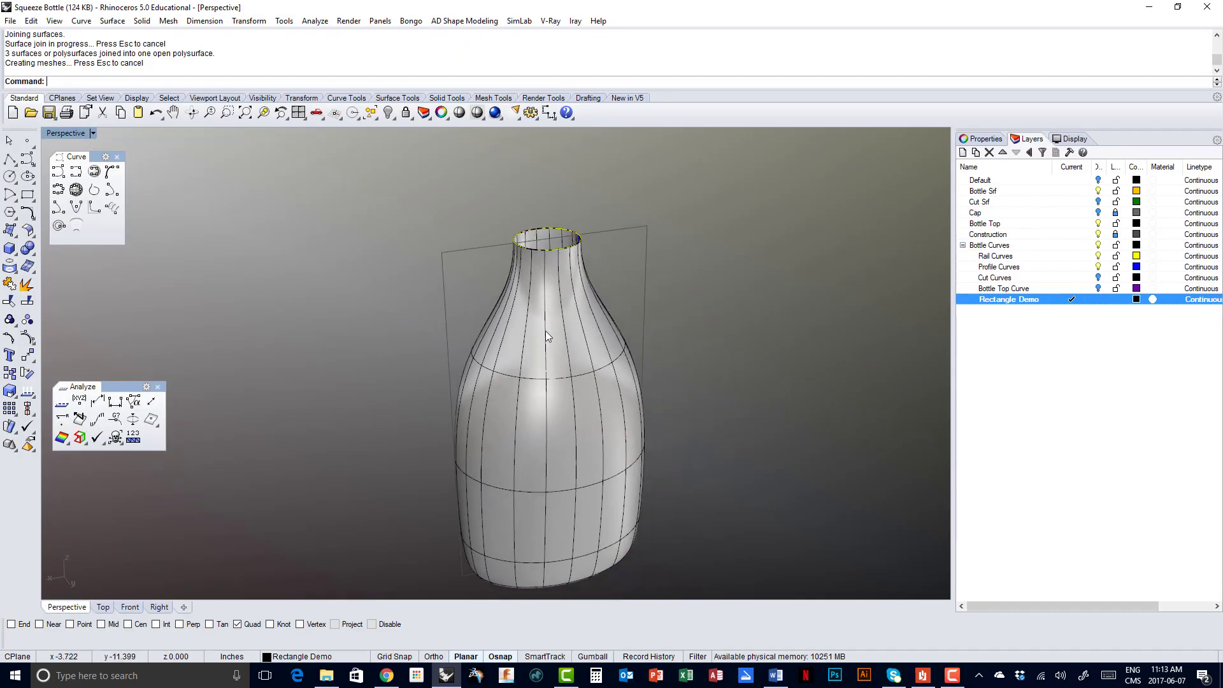
left_click(547, 329)
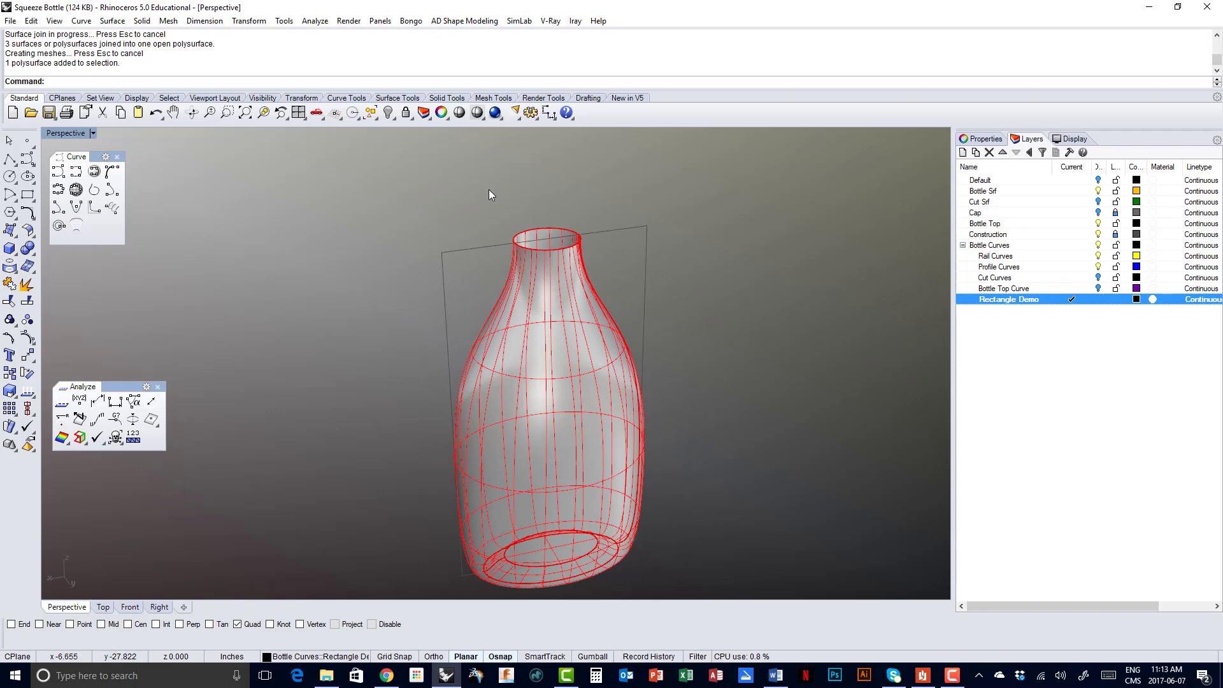
left_click(141, 20)
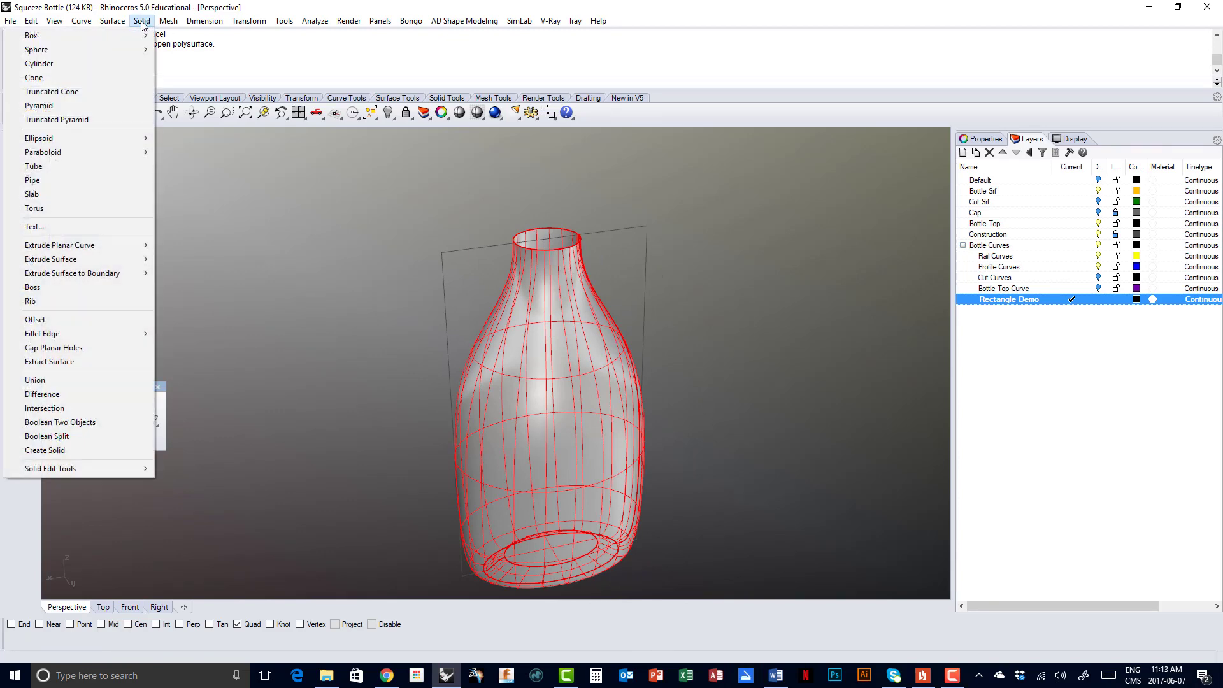
left_click(89, 347)
scroll(537, 239, "up", 2)
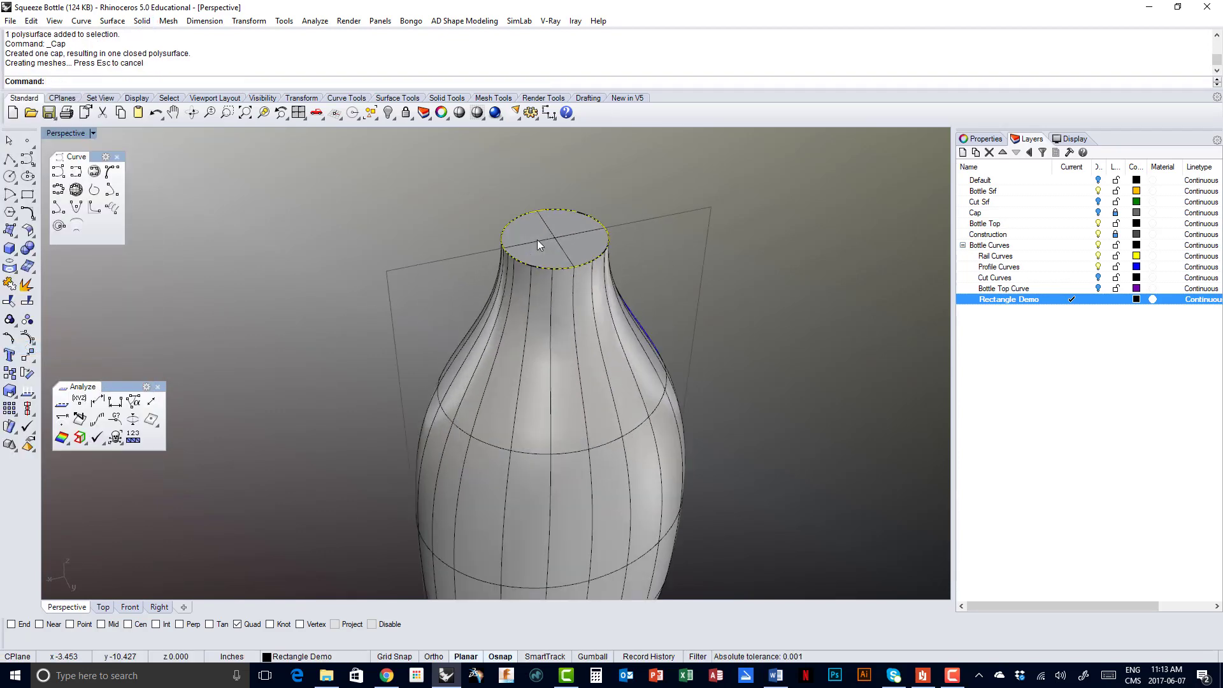
key("ctrl+z")
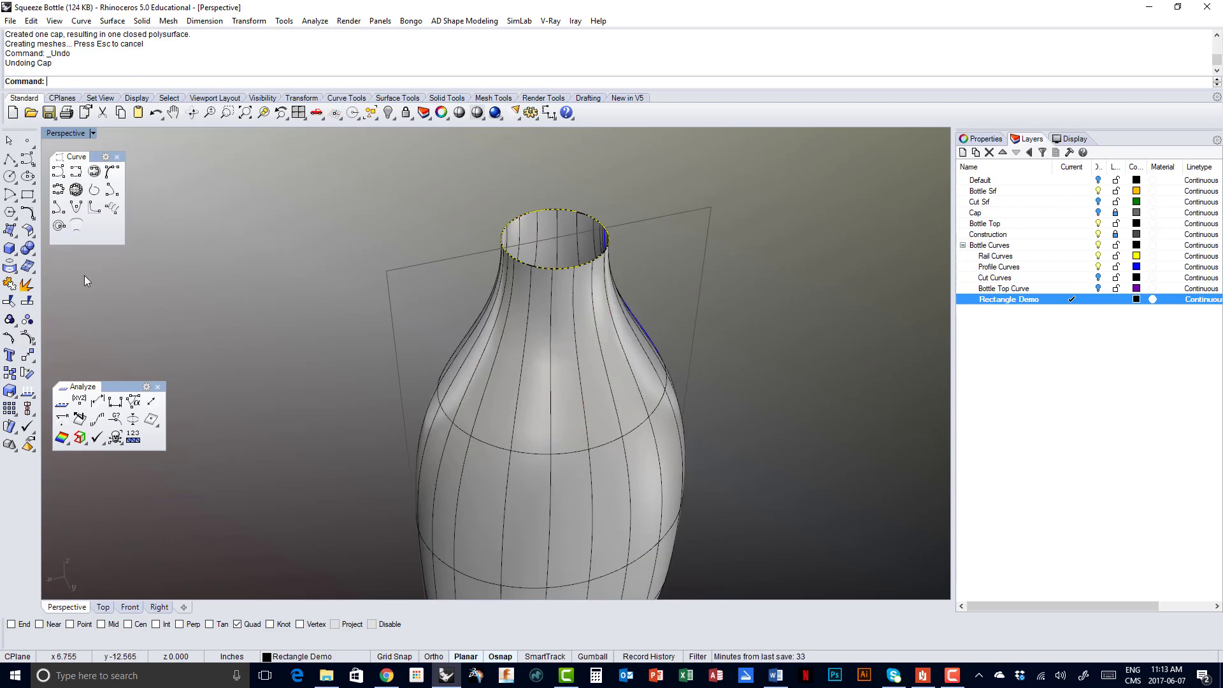
Create a planar surface across the bottle's neck opening from the polysurface edge
left_click(9, 267)
left_click(10, 231)
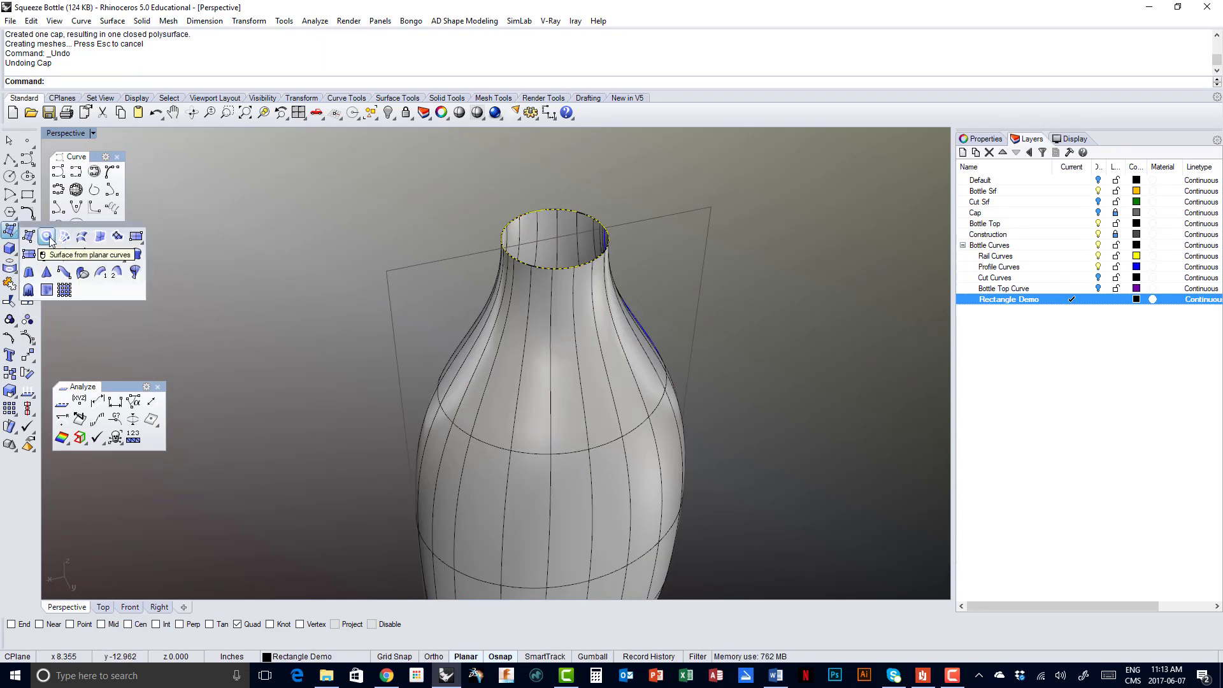
left_click(47, 237)
left_click(529, 266)
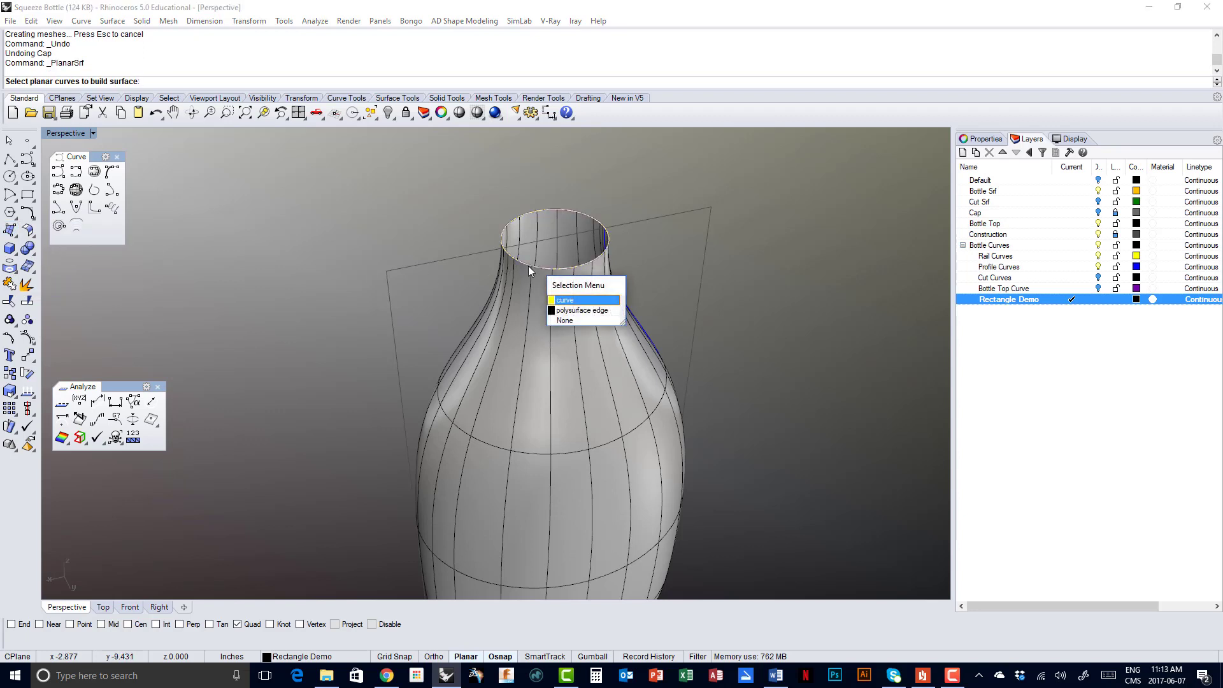
left_click(570, 311)
key("Return")
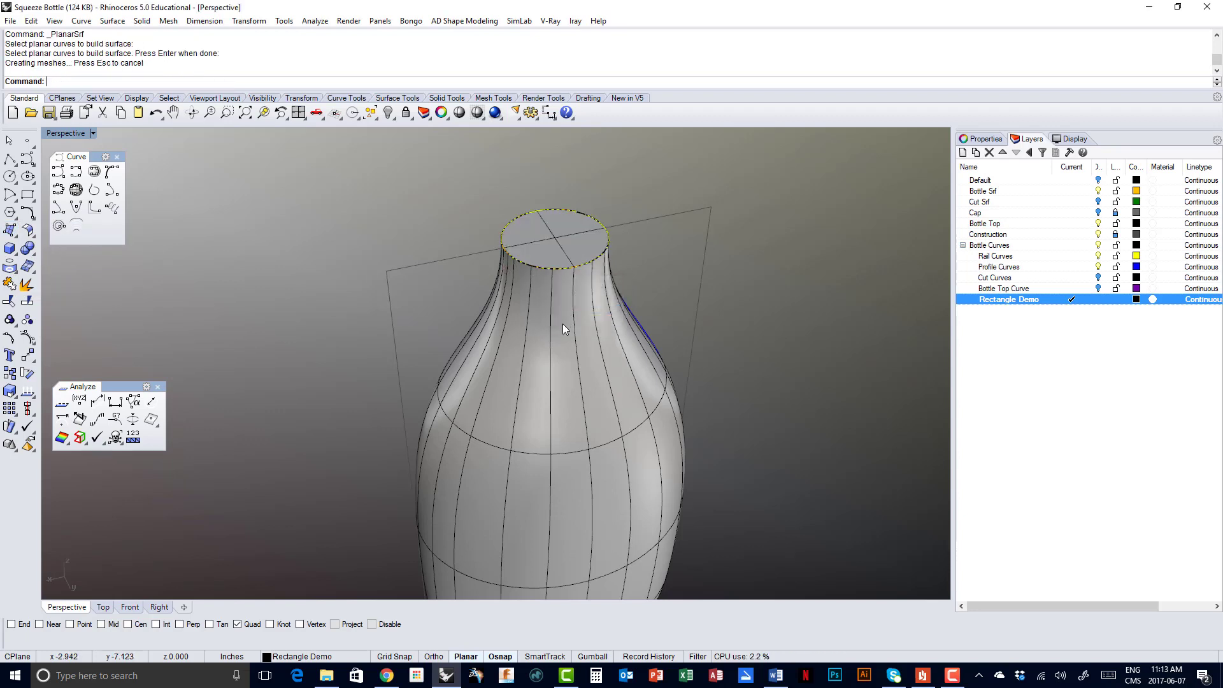
Join the planar neck surface to the bottle polysurface and check that they select as one object
left_click(11, 285)
left_click(559, 275)
left_click(548, 251)
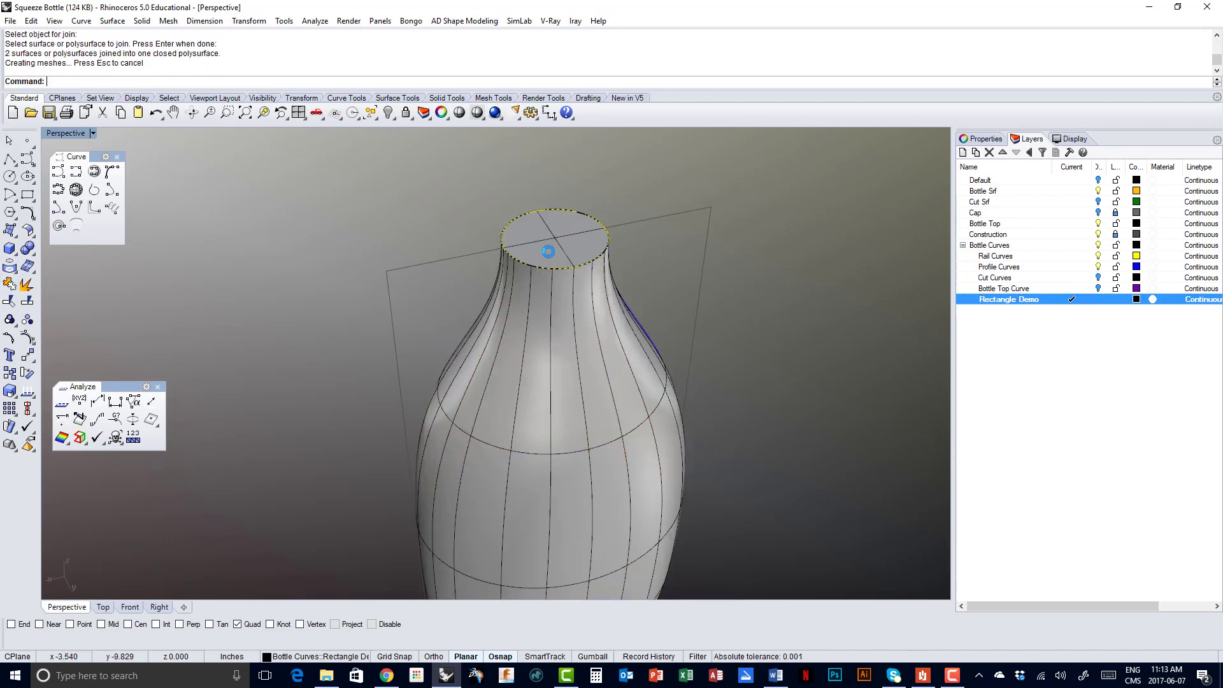
left_click(548, 252)
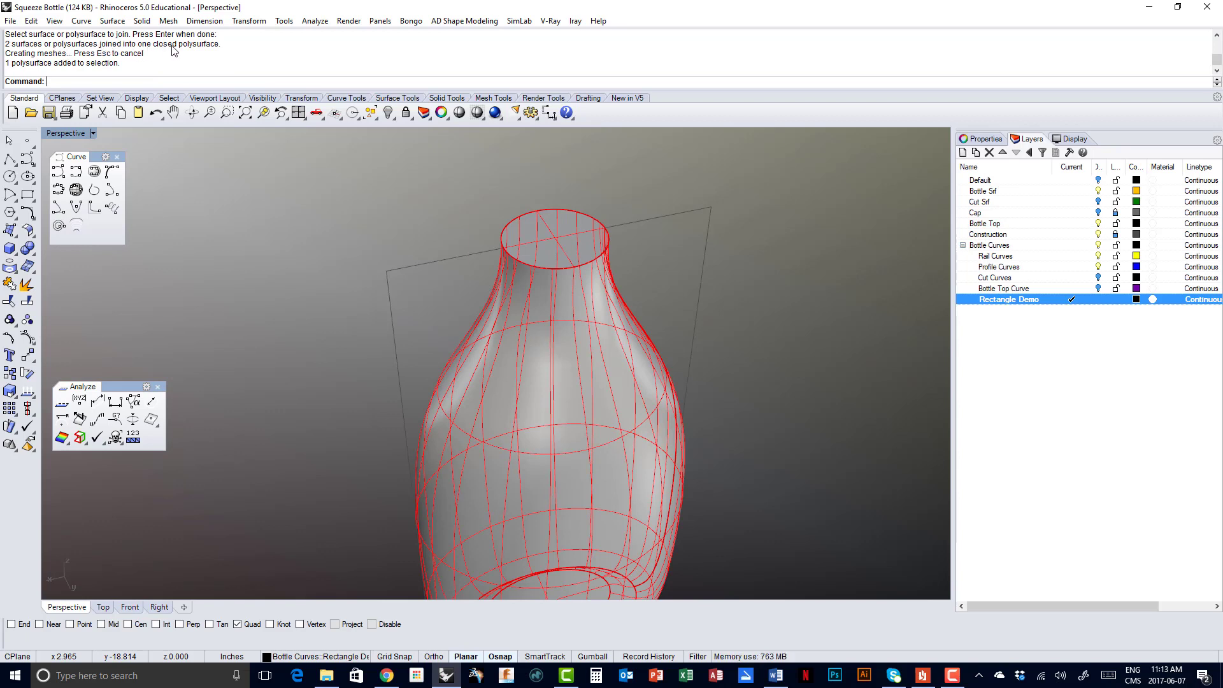
left_click(325, 256)
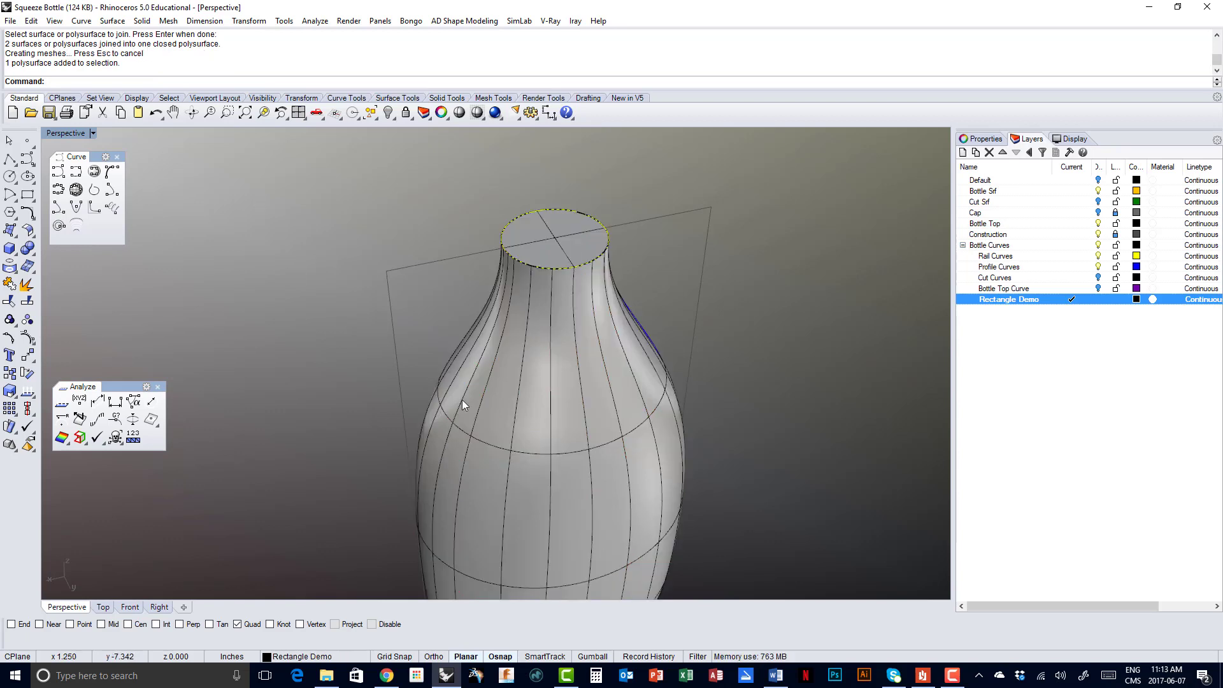
scroll(510, 497, "down", 3)
right_click_drag(503, 486, 519, 410, "shift")
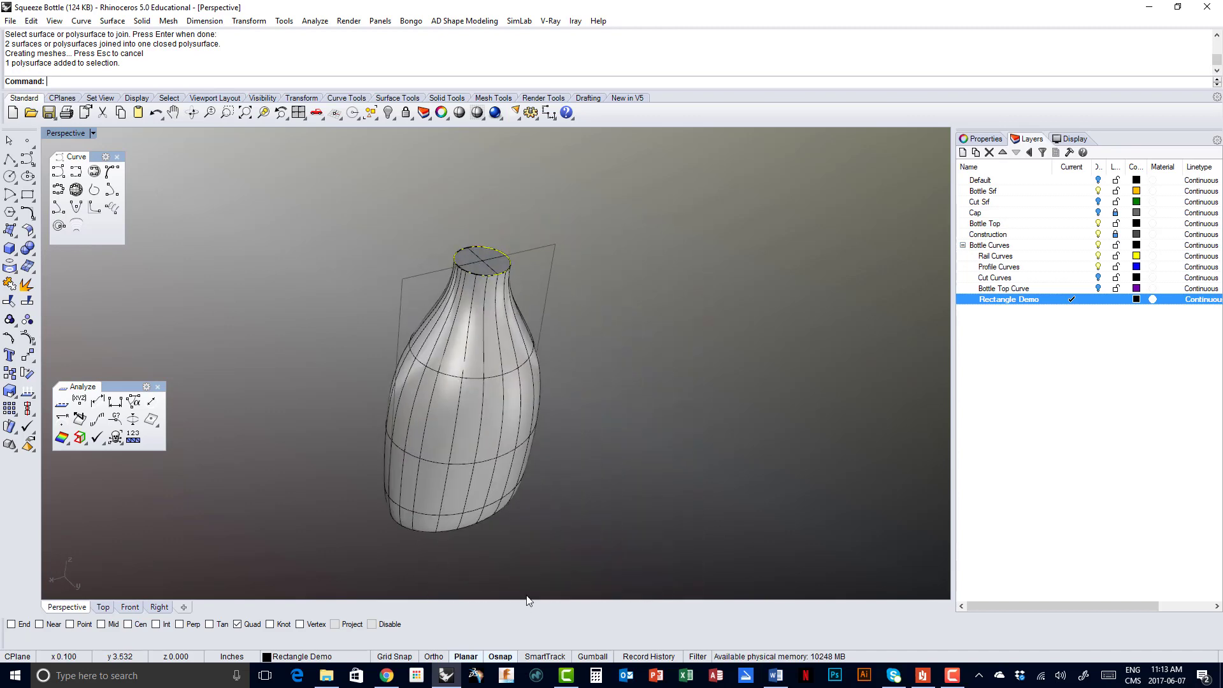
Read the manual's Flatten the sides section on drawing the trimming lines and return to Rhino
left_click(922, 675)
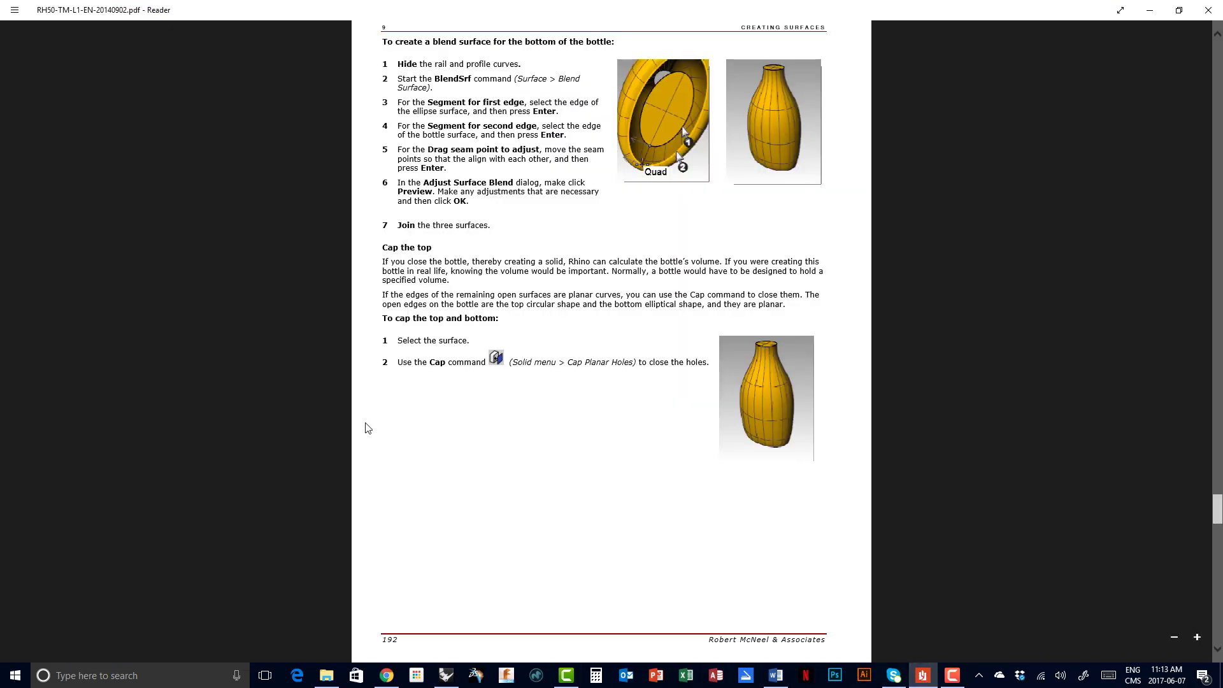
scroll(448, 384, "down", 5)
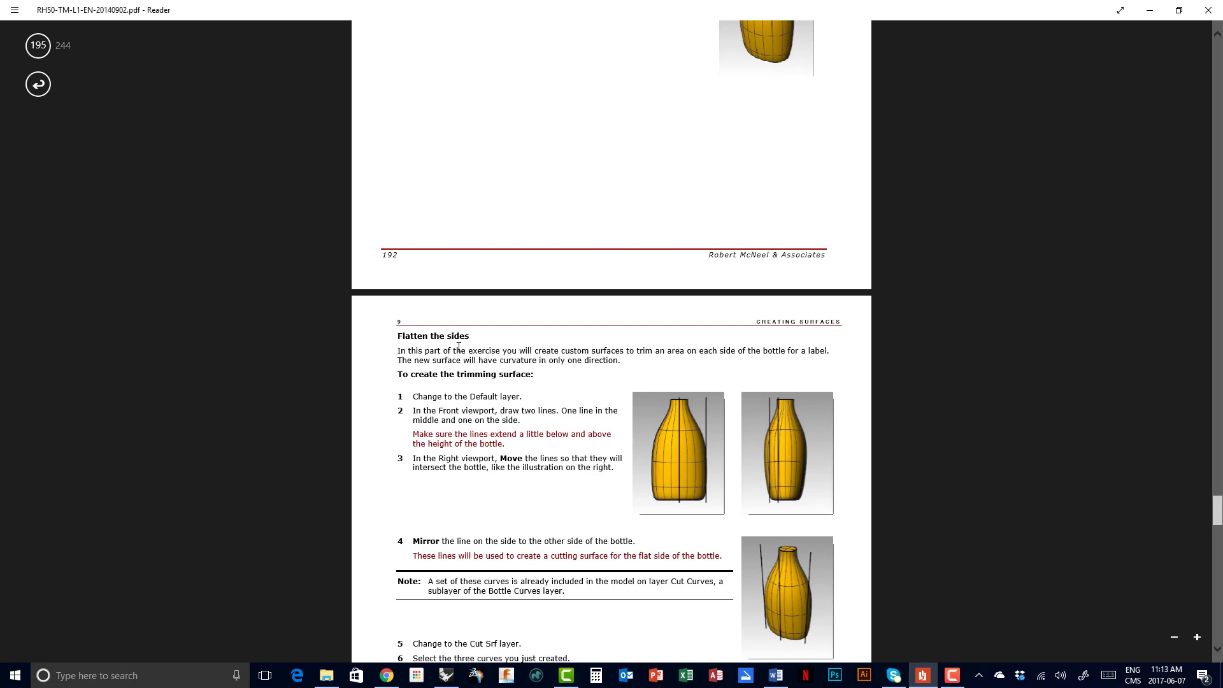
scroll(460, 345, "down", 3)
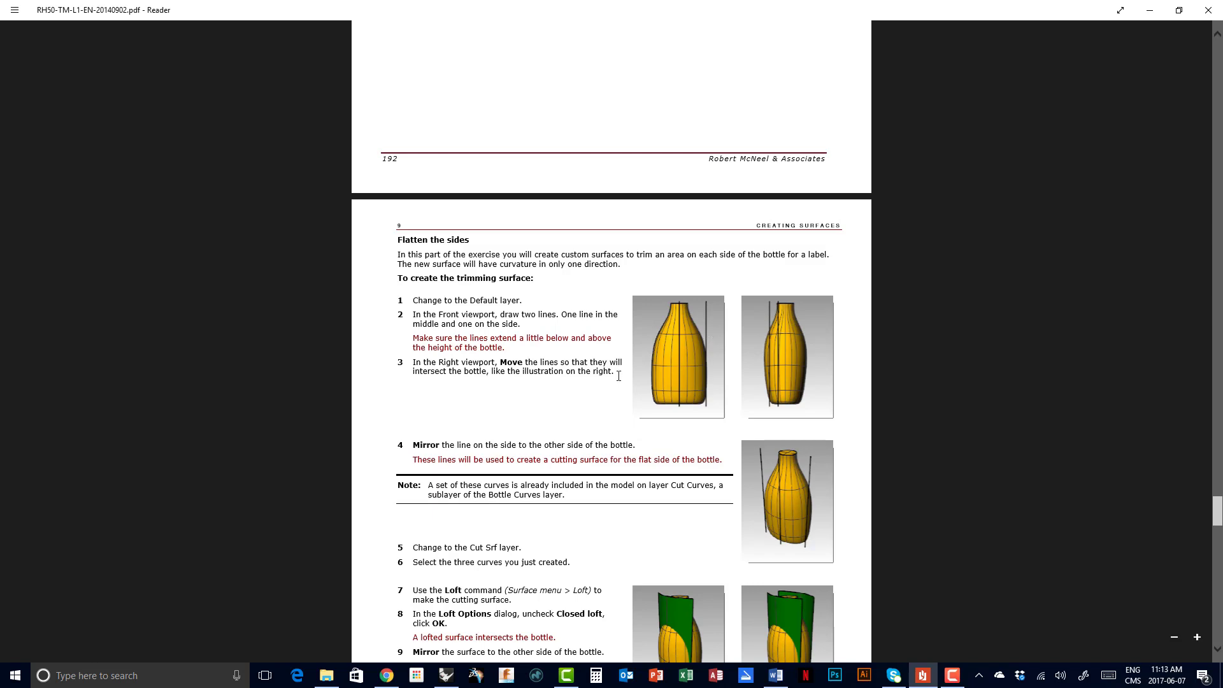
left_click(448, 677)
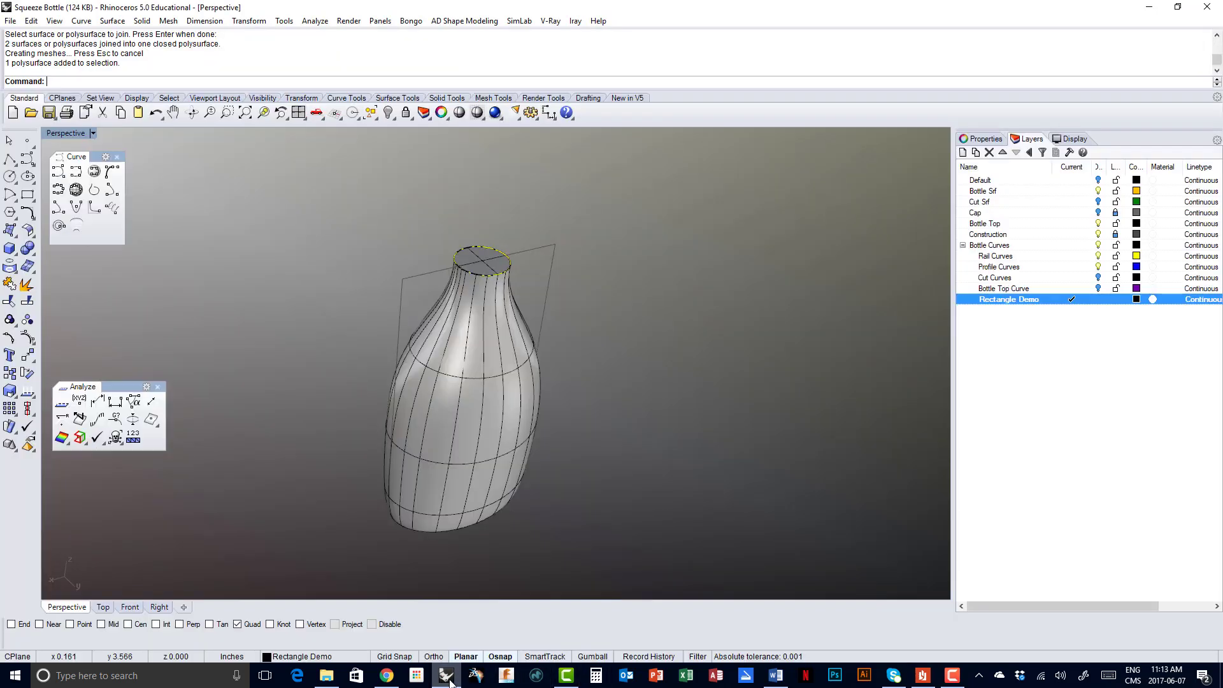
In the Front viewport, enable Project snapping and draw a vertical line from the neck's centre to below the bottle's base
double_click(53, 133)
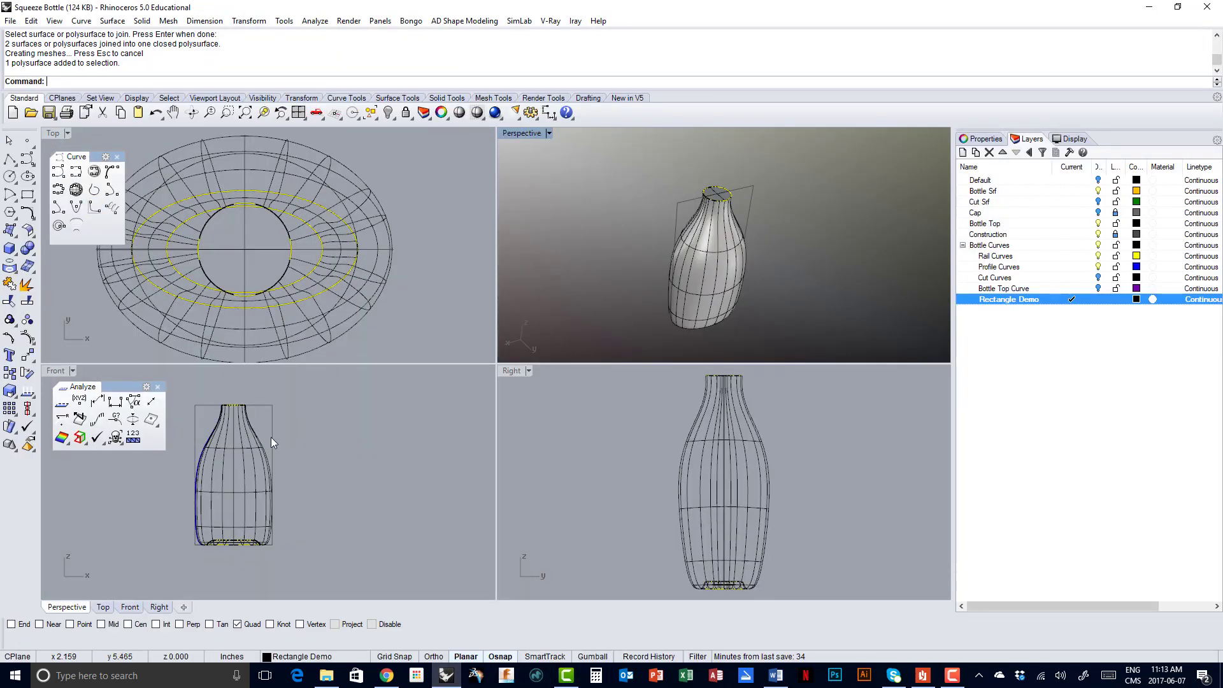
right_click_drag(271, 437, 352, 425)
double_click(53, 370)
right_click_drag(444, 295, 393, 346)
left_click(9, 157)
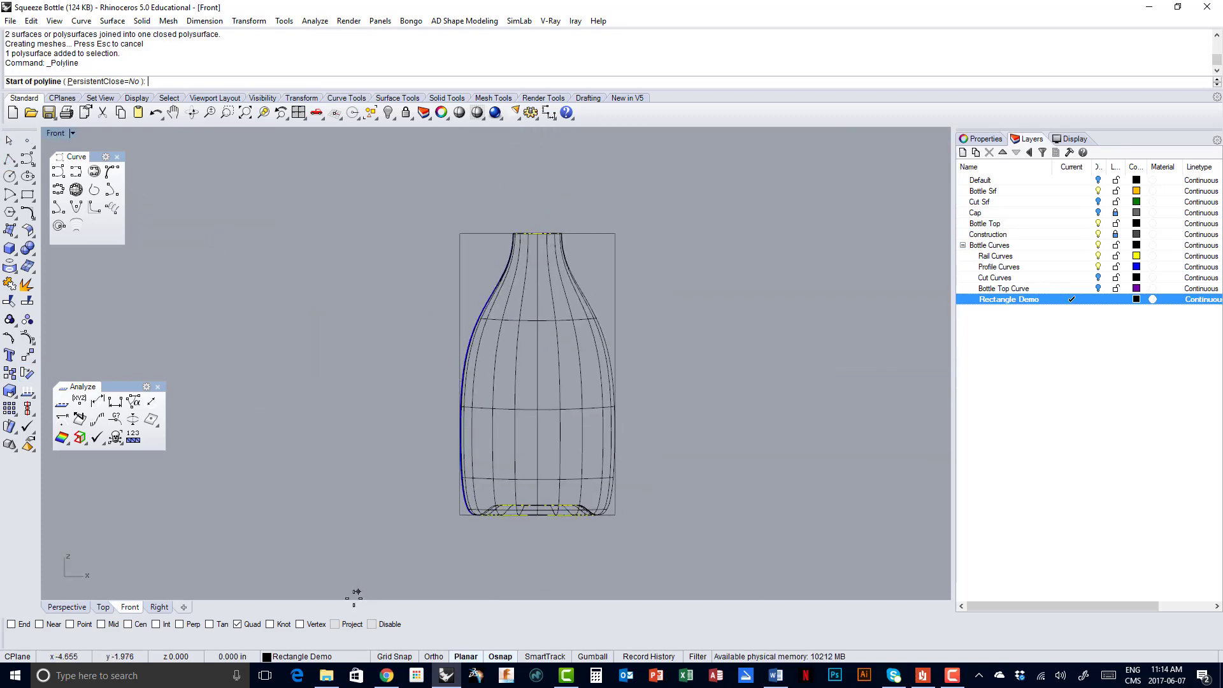
left_click(348, 629)
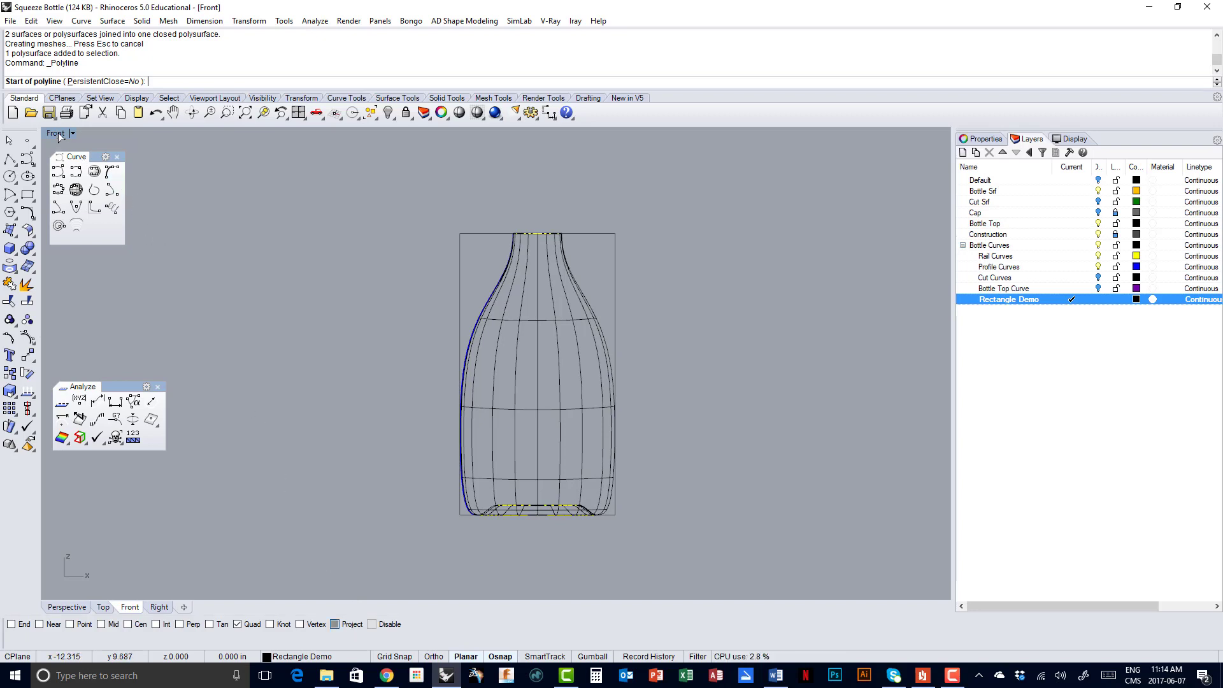
left_click(538, 235)
right_click_drag(553, 465, 537, 370)
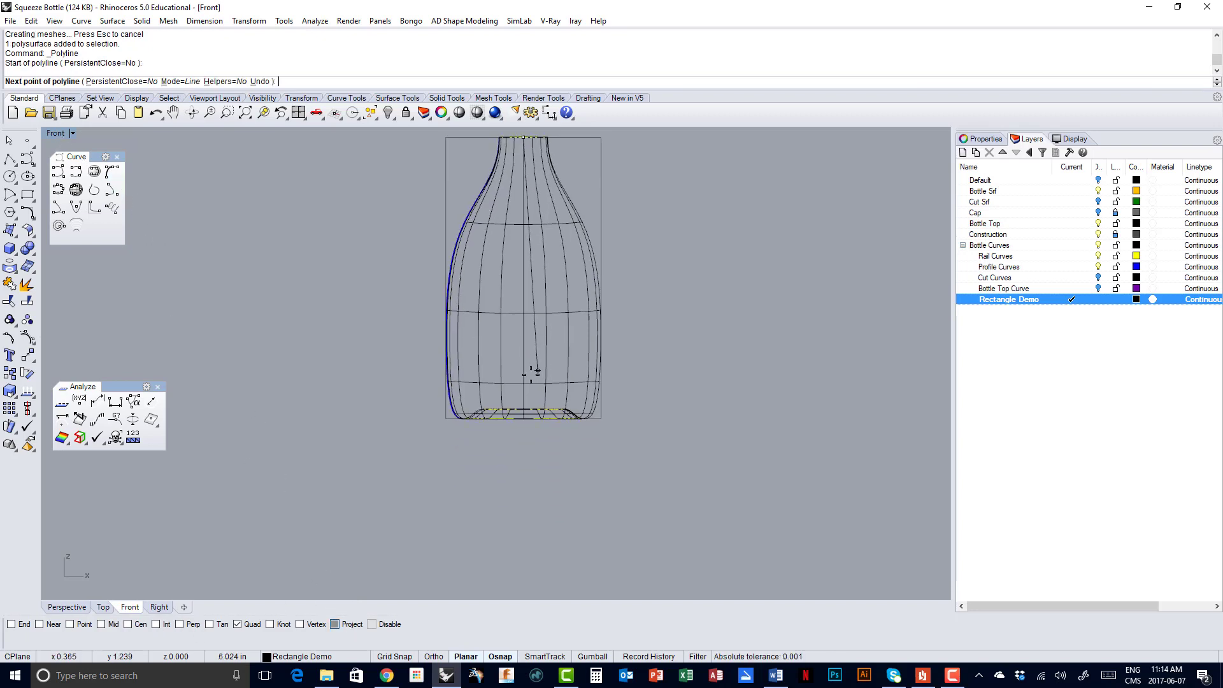
left_click(528, 493, "shift")
right_click(555, 456)
Turn on the Gumball and move the centre line up so it extends above the neck and below the base
left_click(523, 456)
scroll(483, 477, "down", 2)
right_click_drag(468, 450, 469, 491)
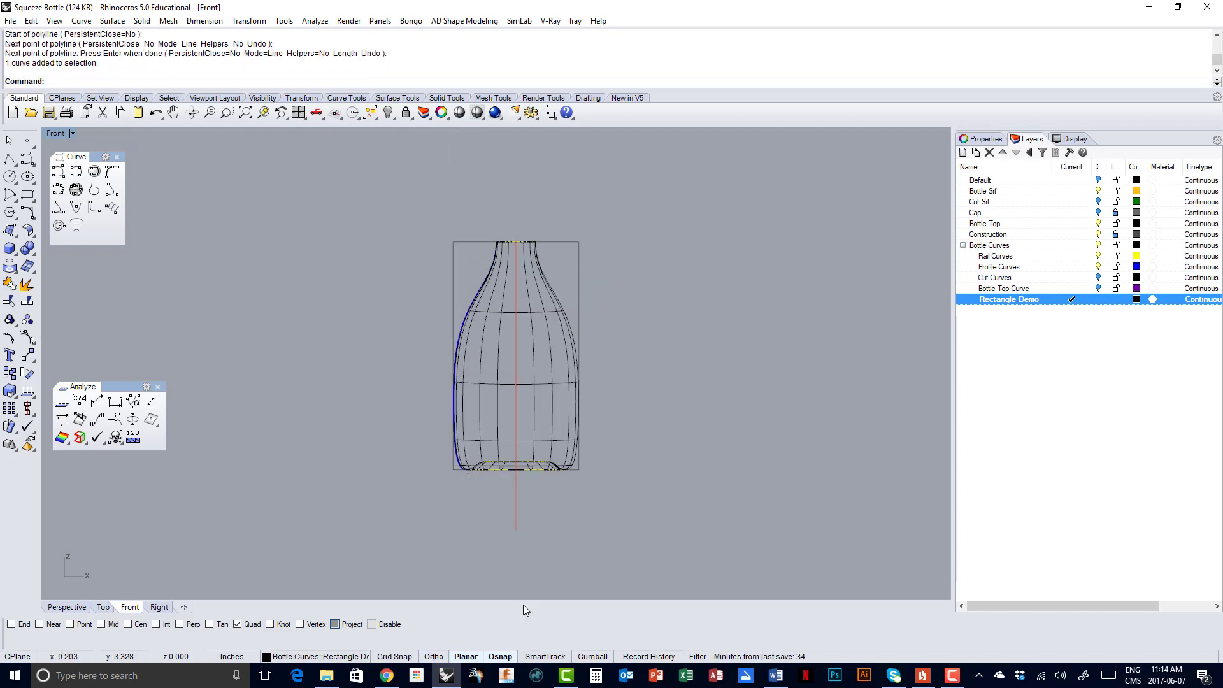
left_click(589, 657)
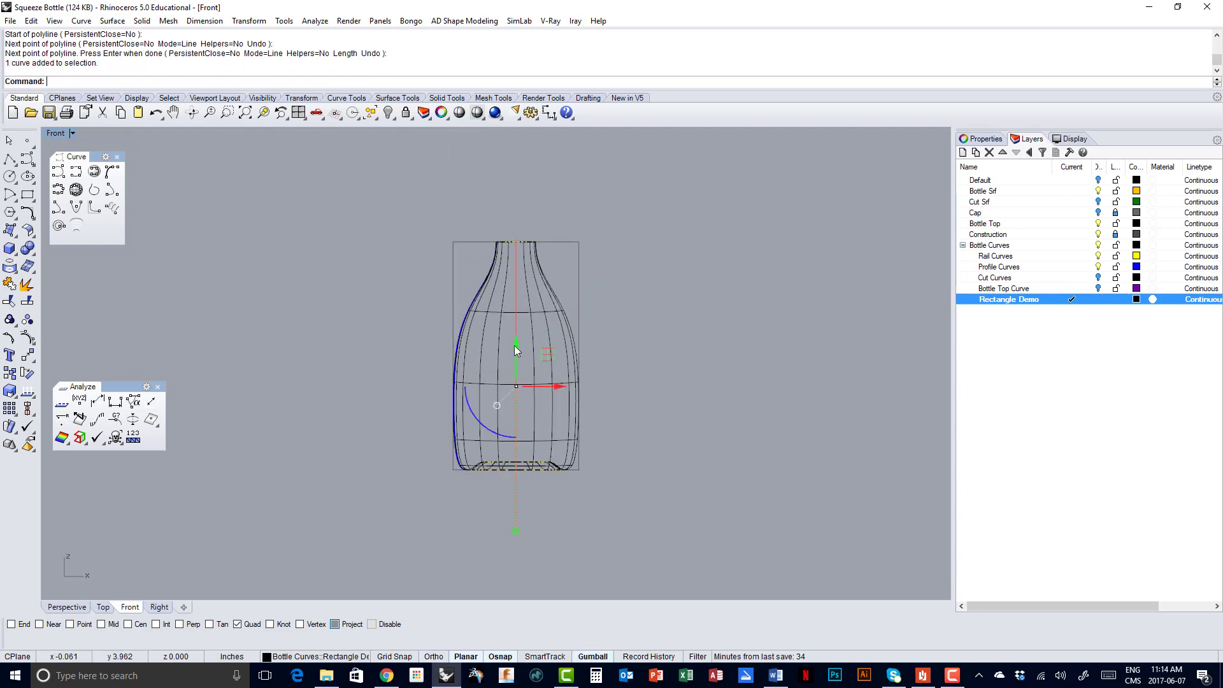
left_click_drag(515, 334, 518, 319)
key("Escape")
Select the centre line in the Perspective viewport and examine its position through the bottle
double_click(56, 133)
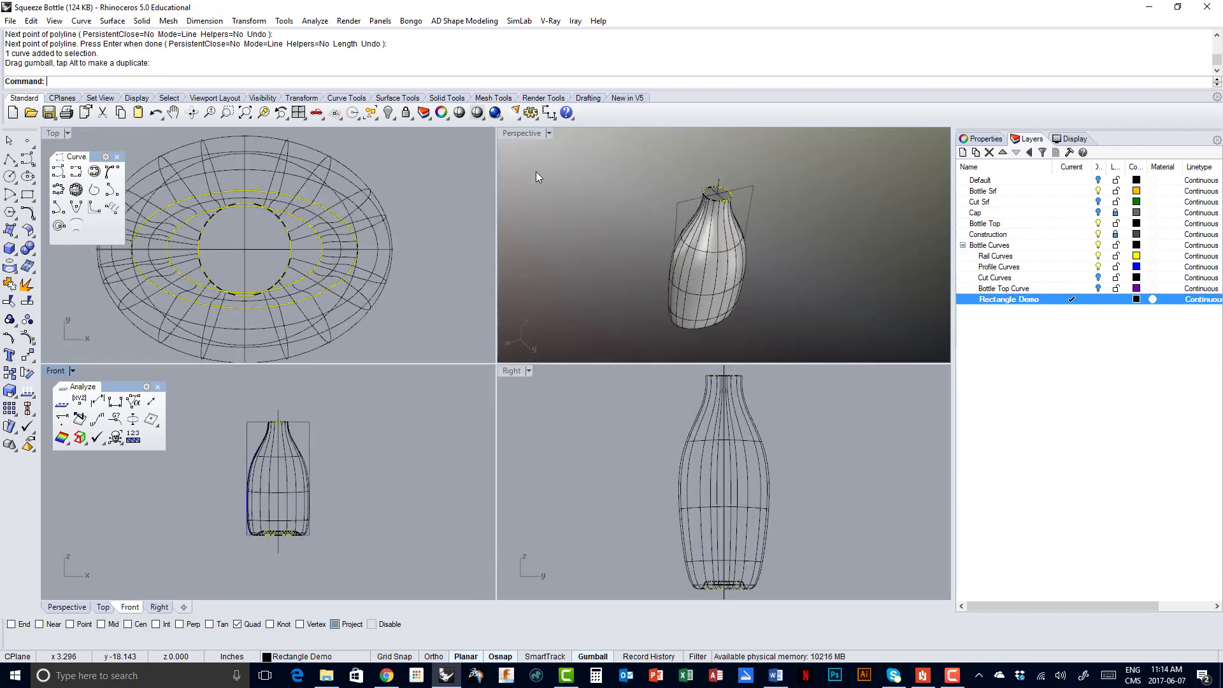
double_click(519, 132)
right_click_drag(593, 268, 469, 233)
left_click(475, 239)
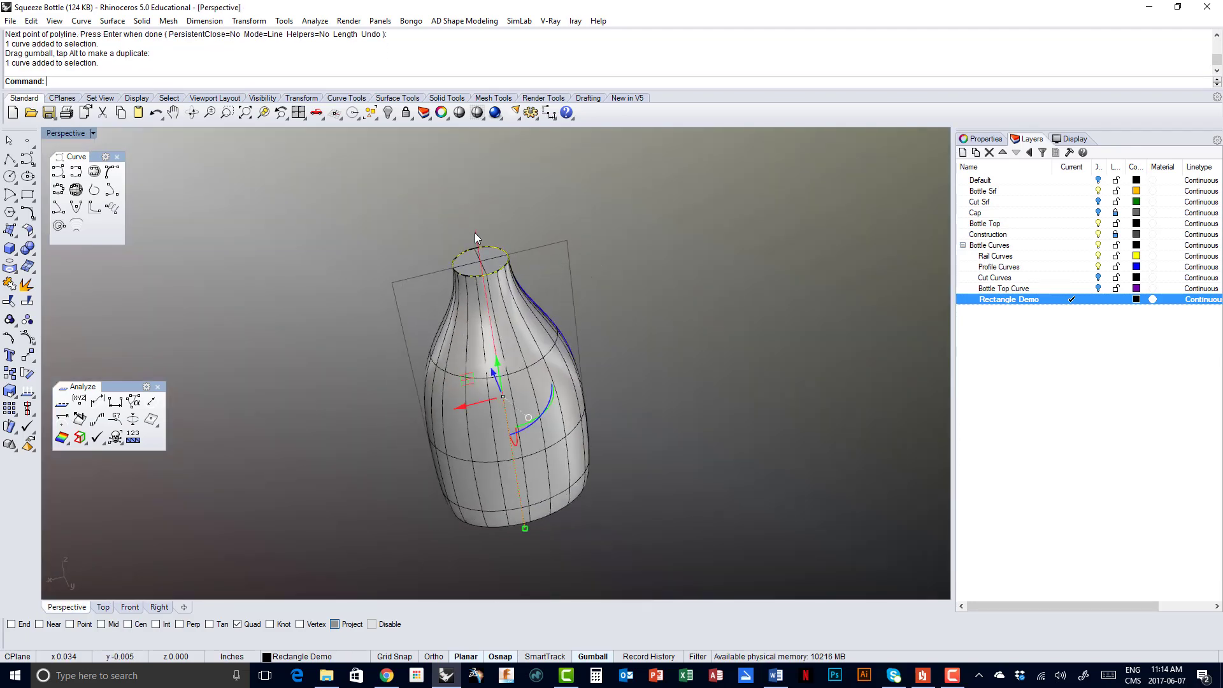
right_click_drag(378, 270, 445, 274)
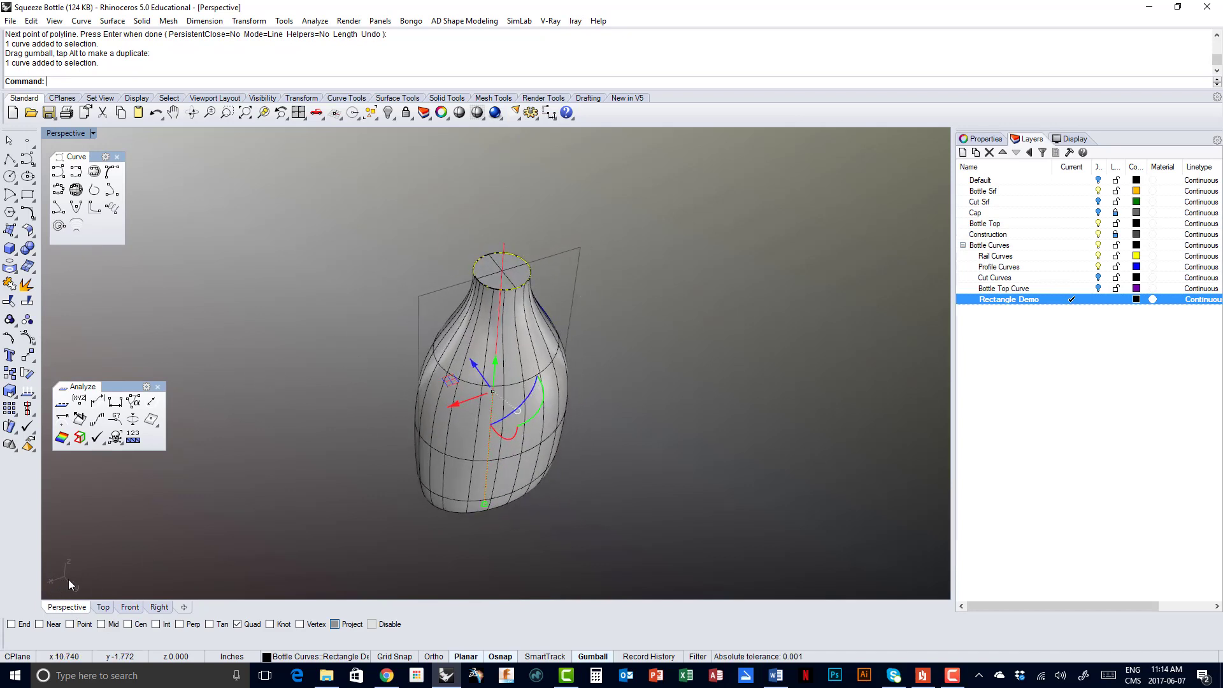
mouse_move(510, 265)
right_mouse_down()
mouse_move(502, 318)
mouse_move(499, 249)
right_mouse_up()
right_click_drag(460, 323, 460, 316)
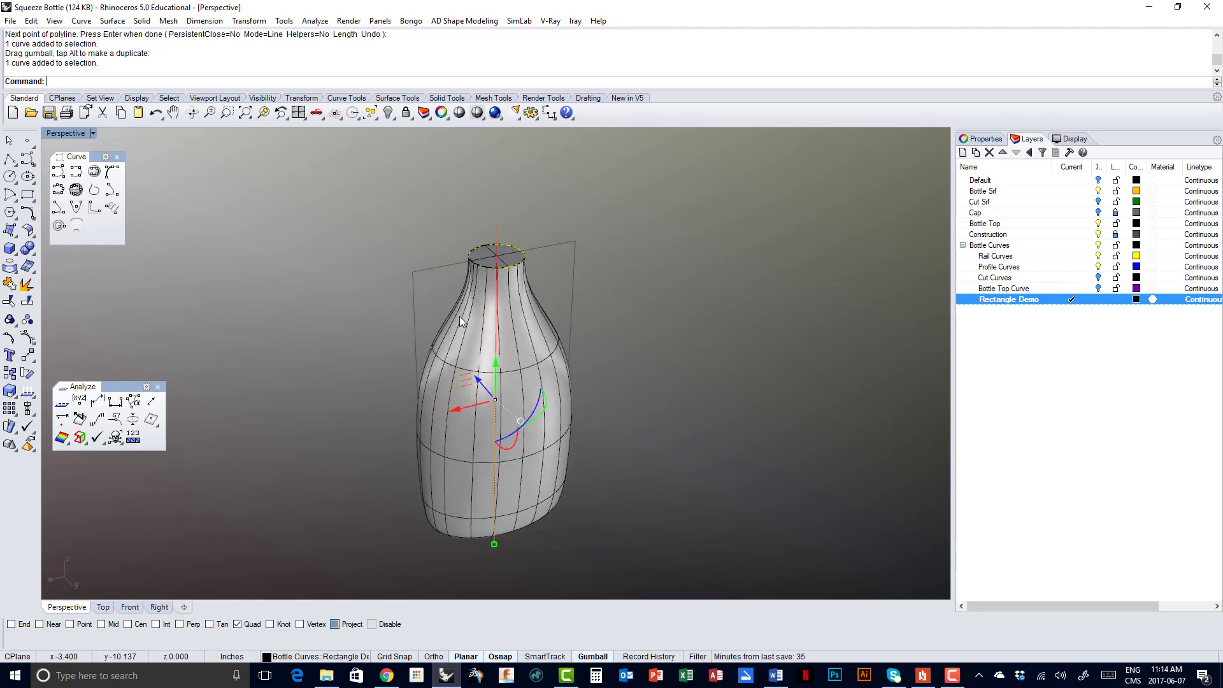
Read the rest of the manual's Flatten the sides section on mirroring the side line and lofting the cutting surface, and return to Rhino
double_click(66, 133)
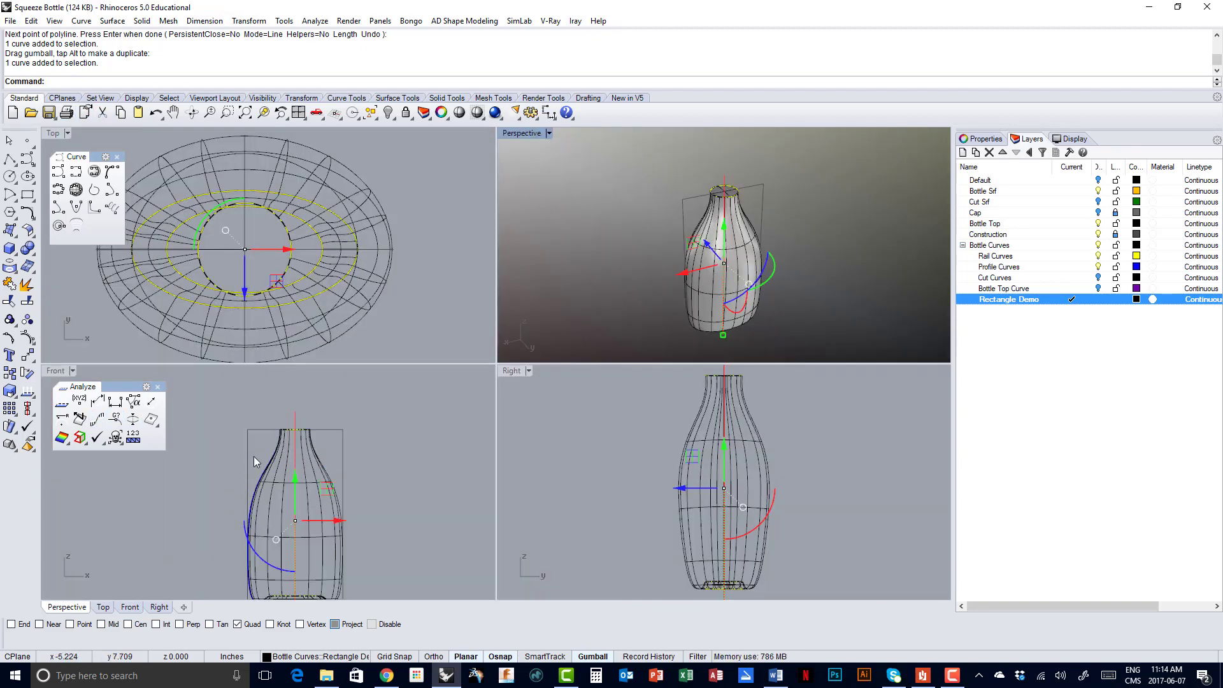
left_click(10, 373)
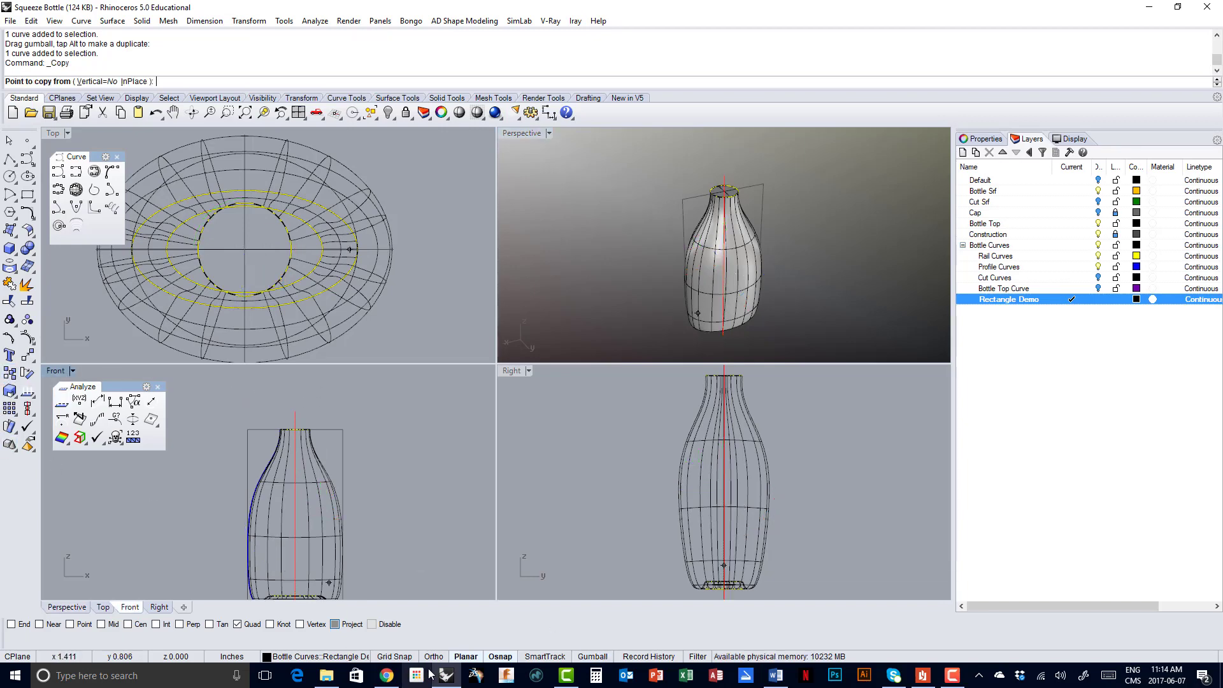
left_click(921, 676)
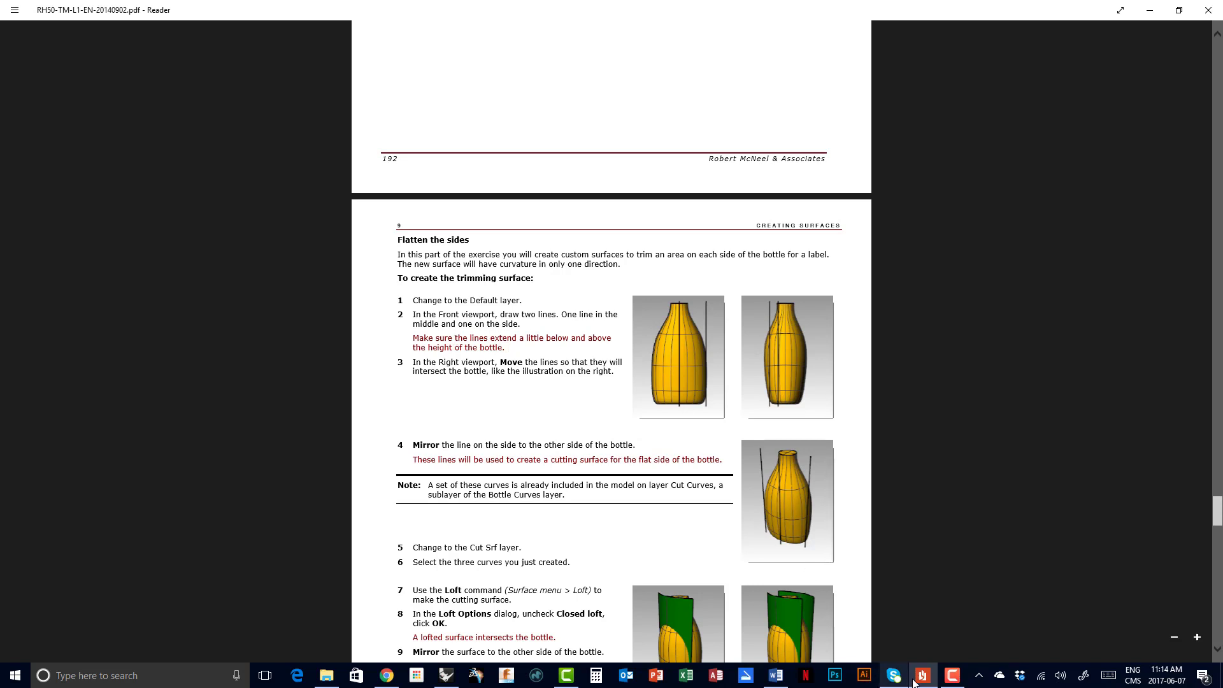
scroll(614, 445, "down", 3)
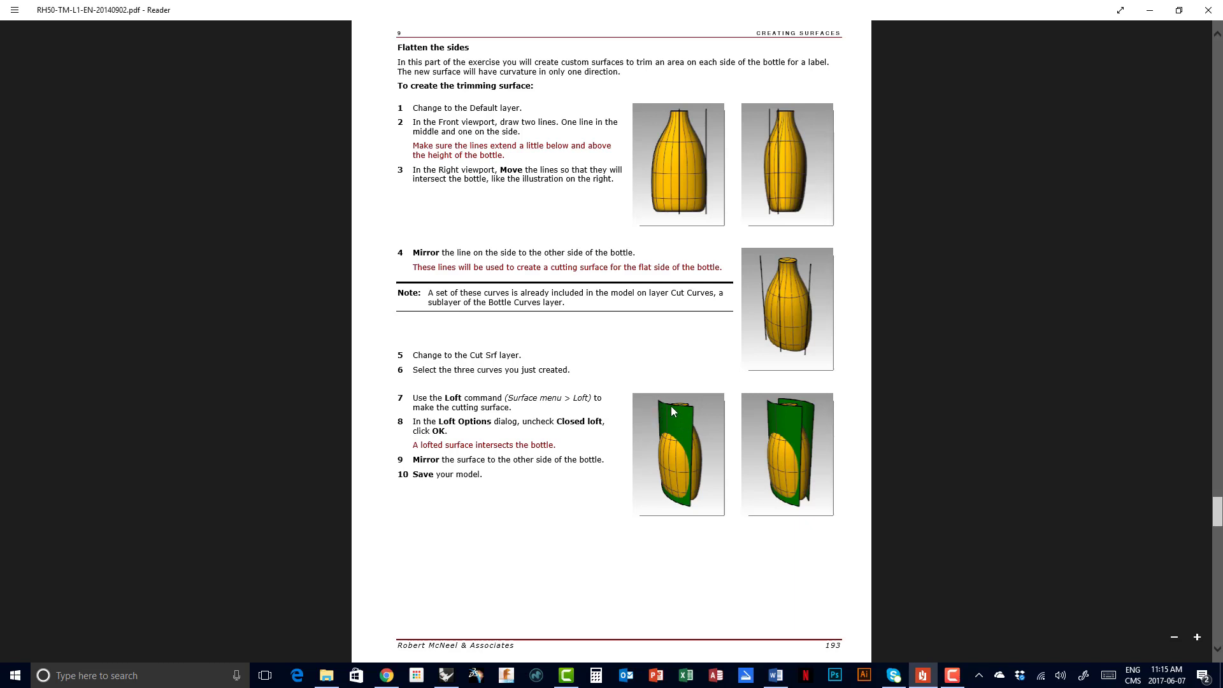
left_click(446, 675)
scroll(272, 368, "down", 1)
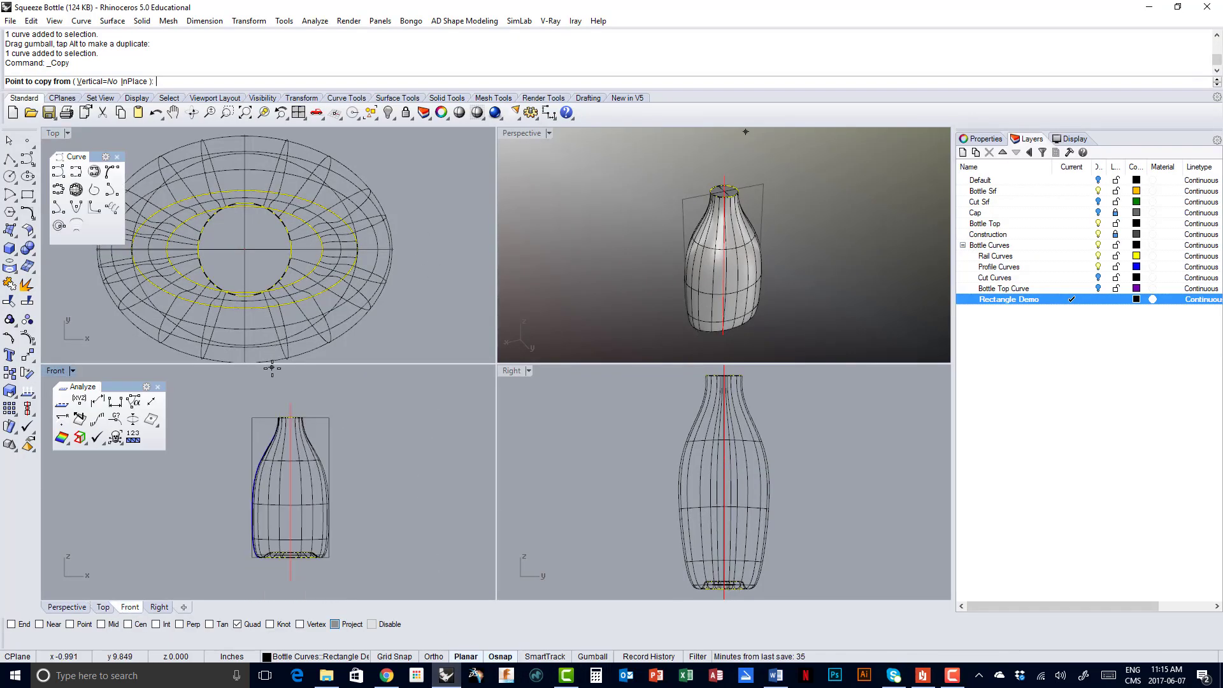
In the Front viewport, copy the centre line about 1.99 inches horizontally with Ortho on, placing it at the bottle's widest side
double_click(56, 372)
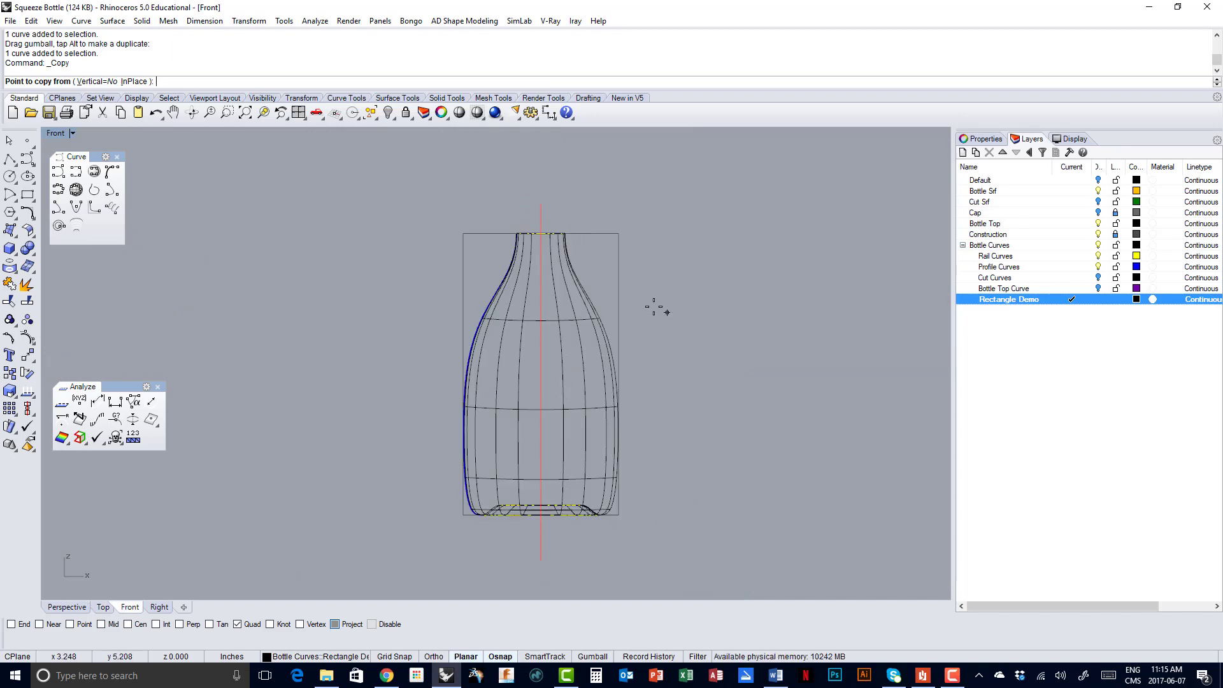
left_click(9, 374)
left_click(566, 547)
key("F8")
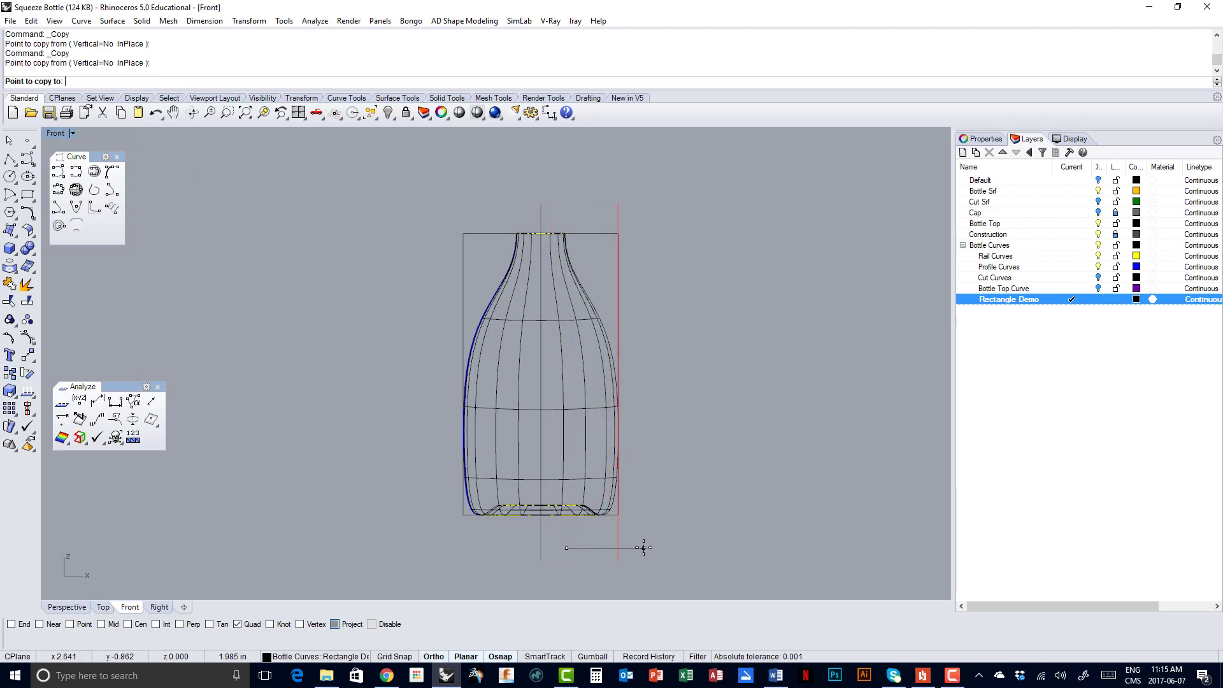
left_click(643, 548)
key("F8")
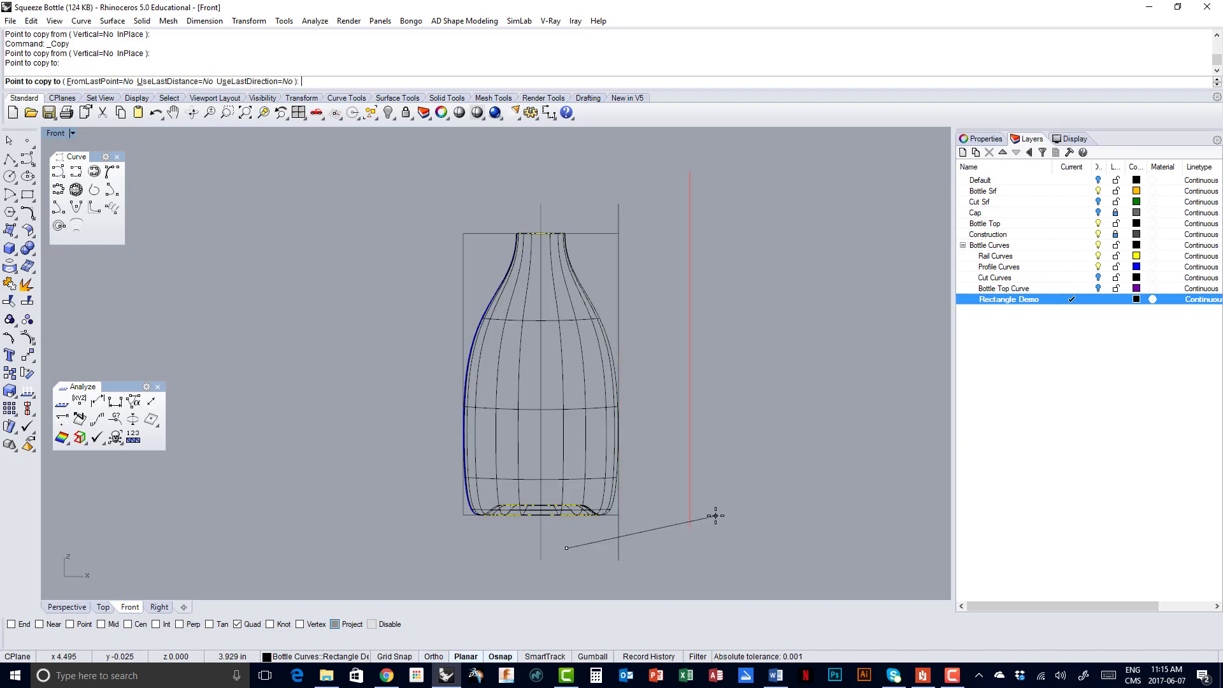
key("Return")
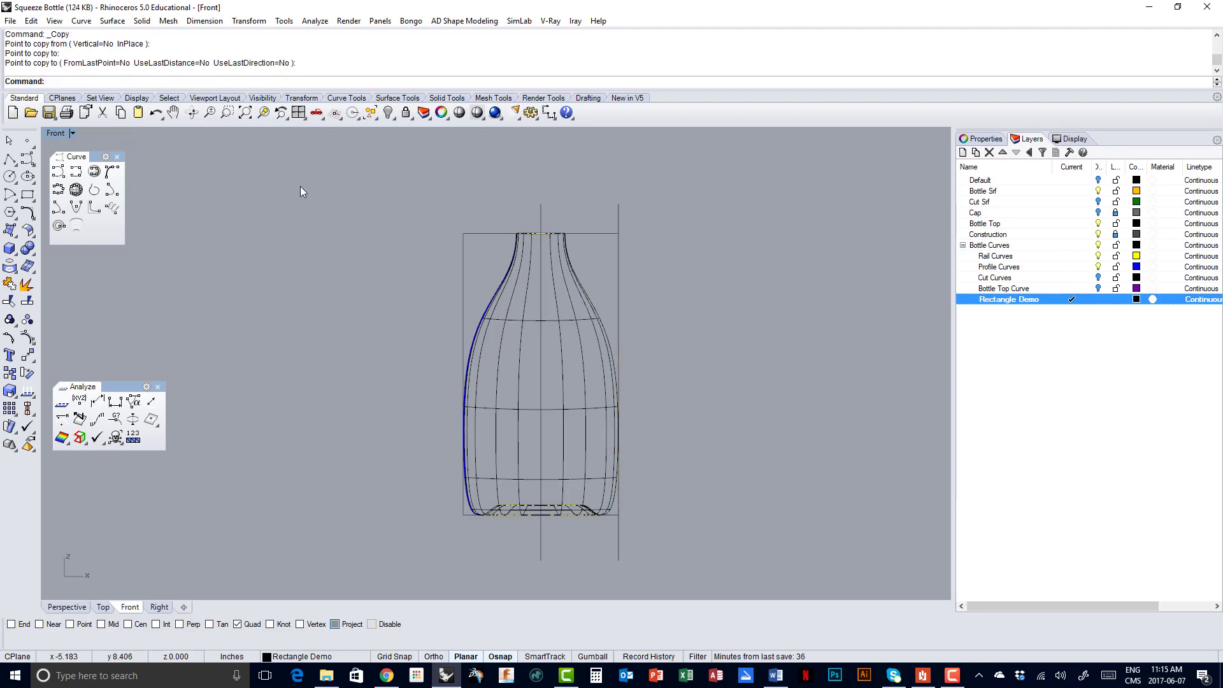
Mirror the side line to the opposite side of the bottle about the centre line, using End snapping instead of Project
left_click(617, 209)
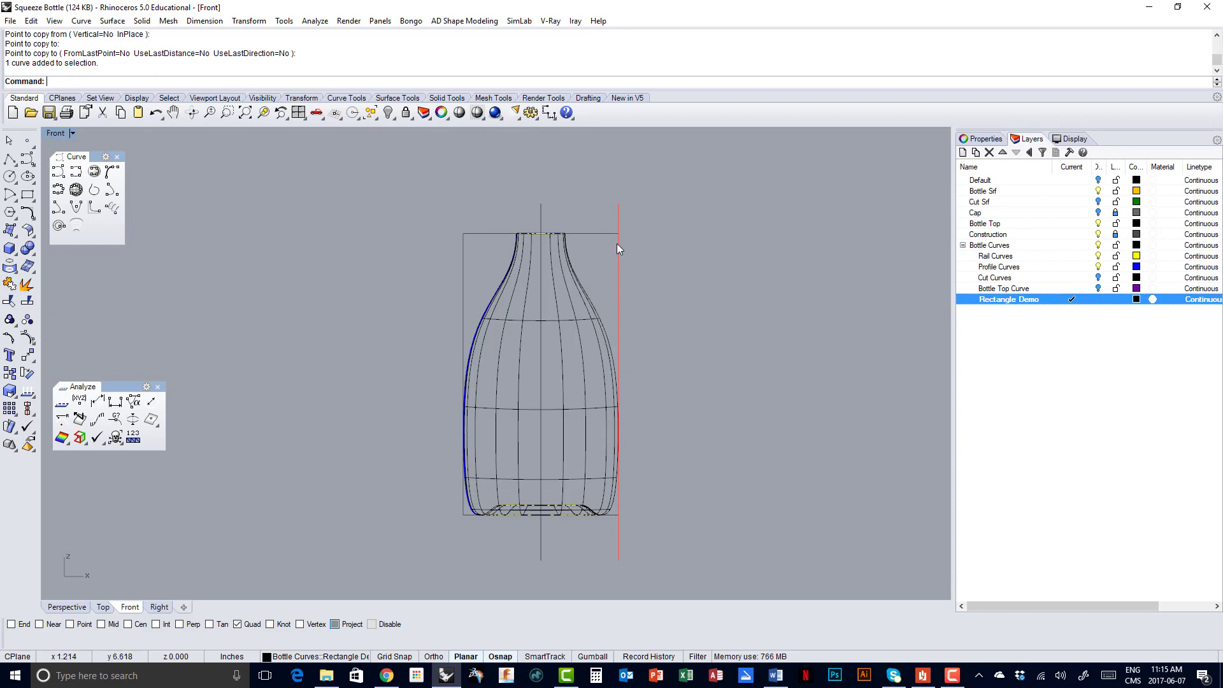
left_click(33, 361)
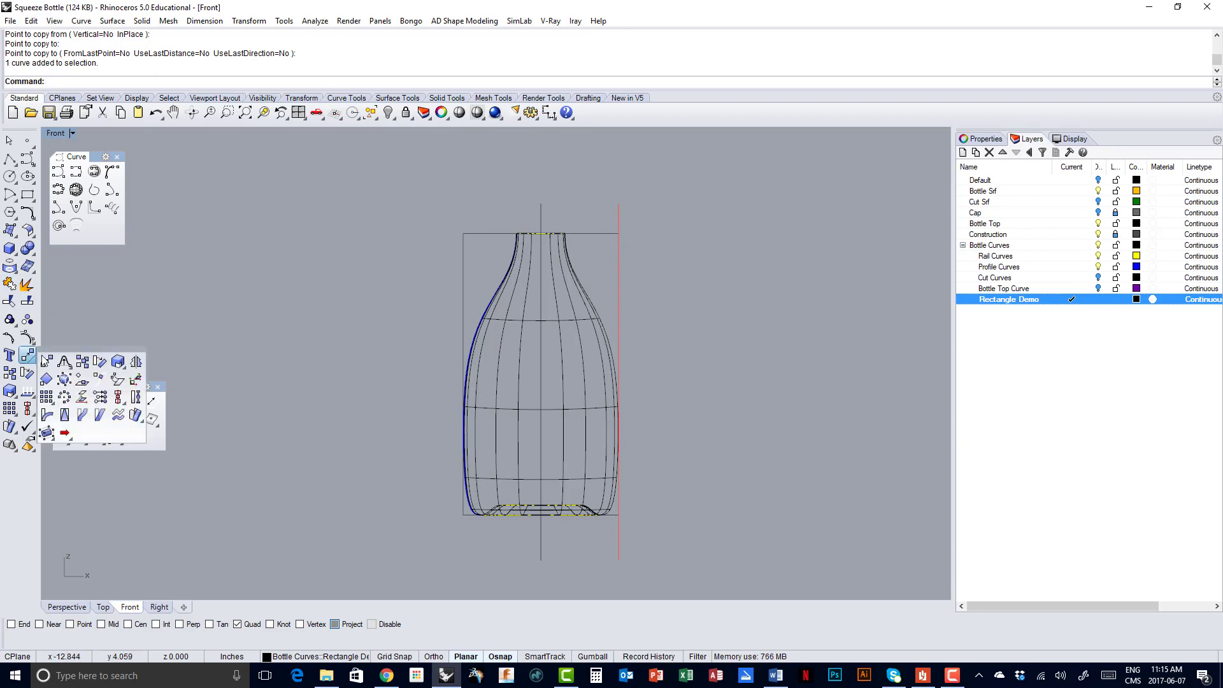
left_click(135, 361)
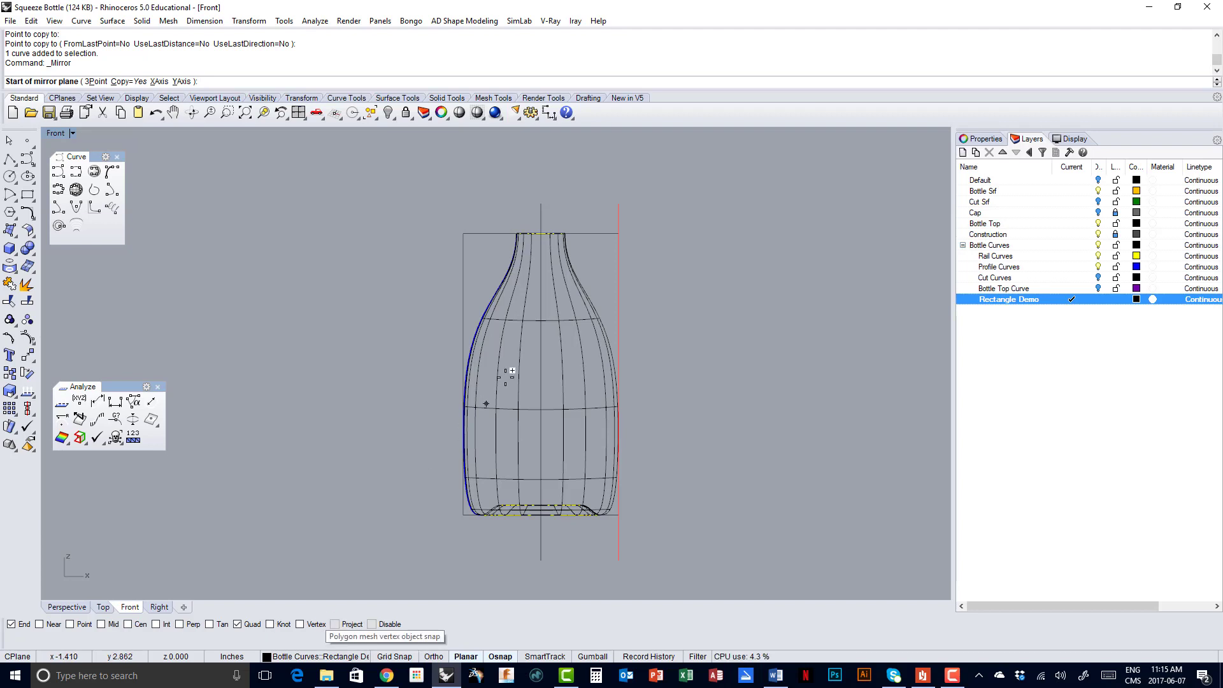
left_click(542, 204)
left_click(555, 169)
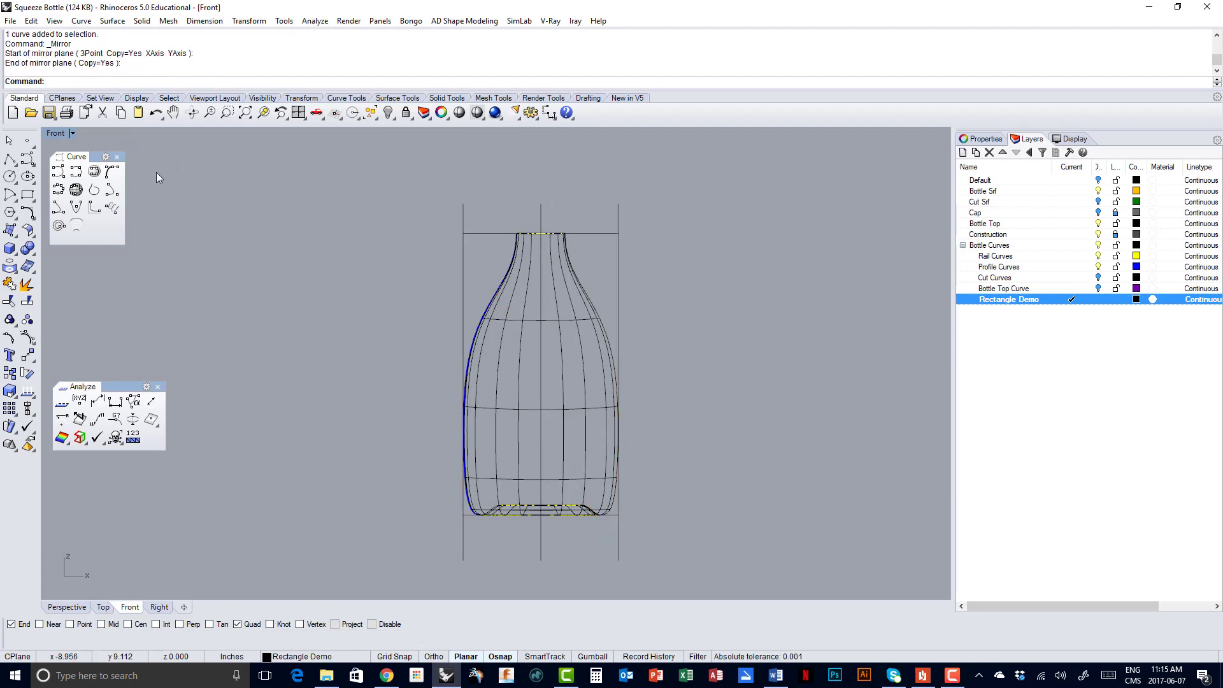
Select the centre line and both side lines in the Perspective viewport
double_click(55, 134)
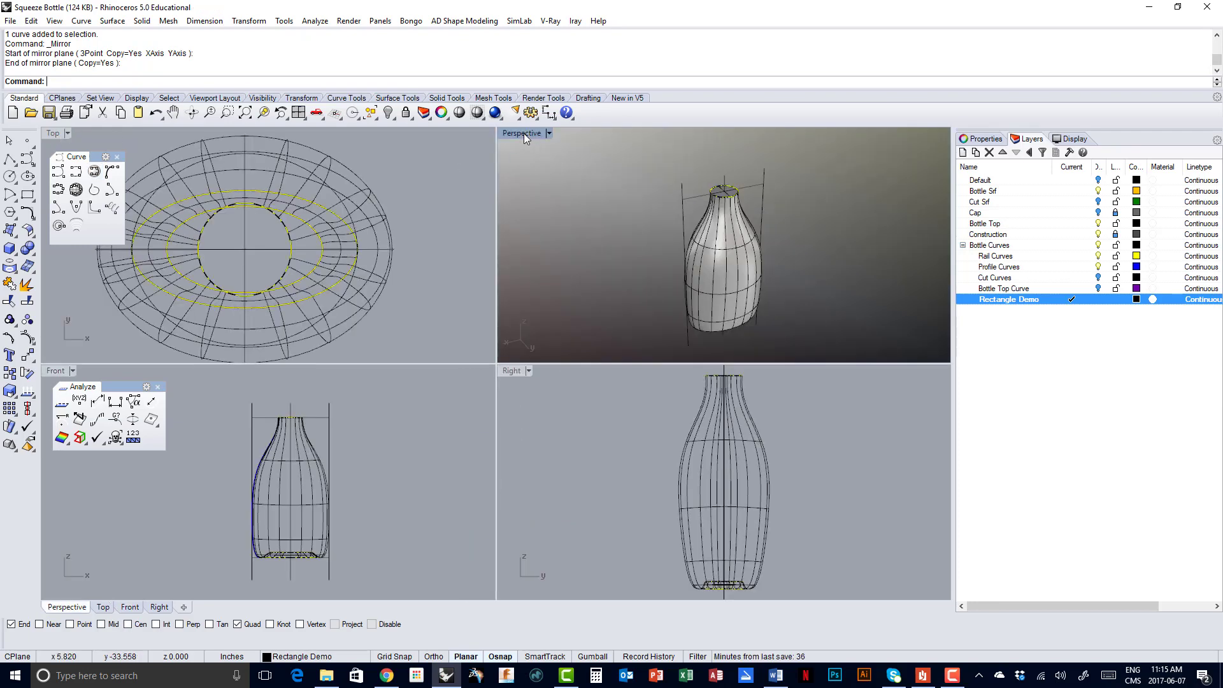
double_click(523, 133)
left_click(497, 233)
left_click(574, 214)
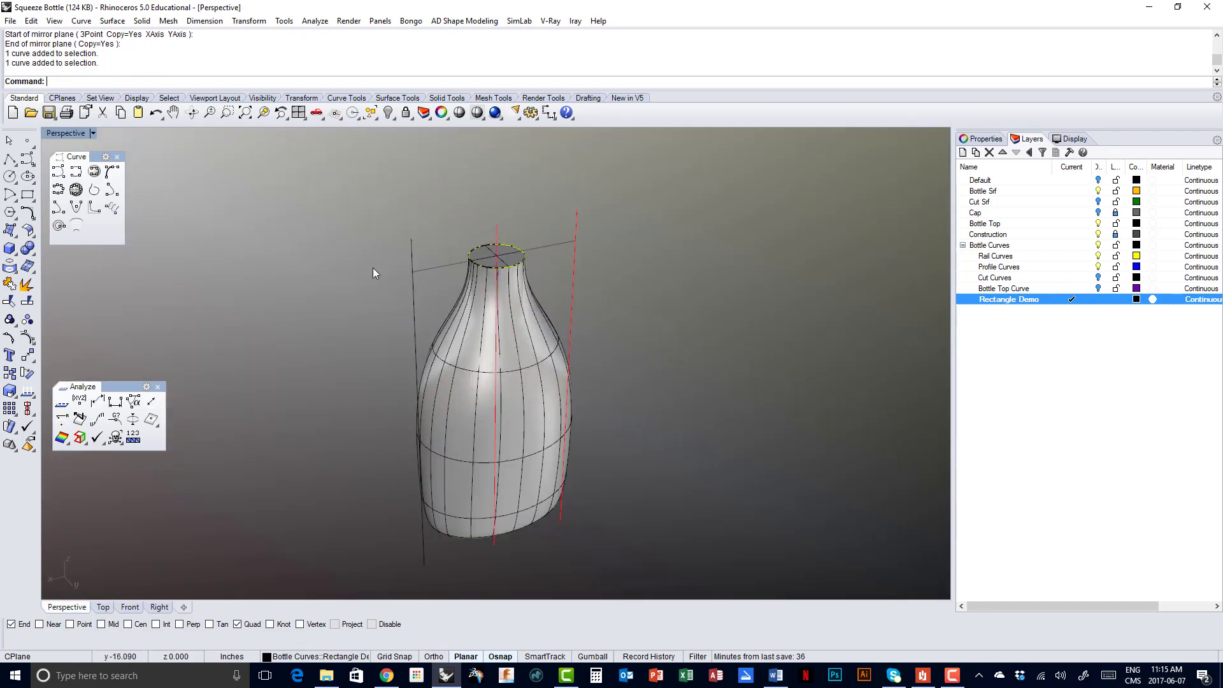
left_click(410, 248)
Set the Right viewport to Ghosted display and move the three selected lines about 0.73 inches from the bottle's centre toward its flat-side face
double_click(66, 133)
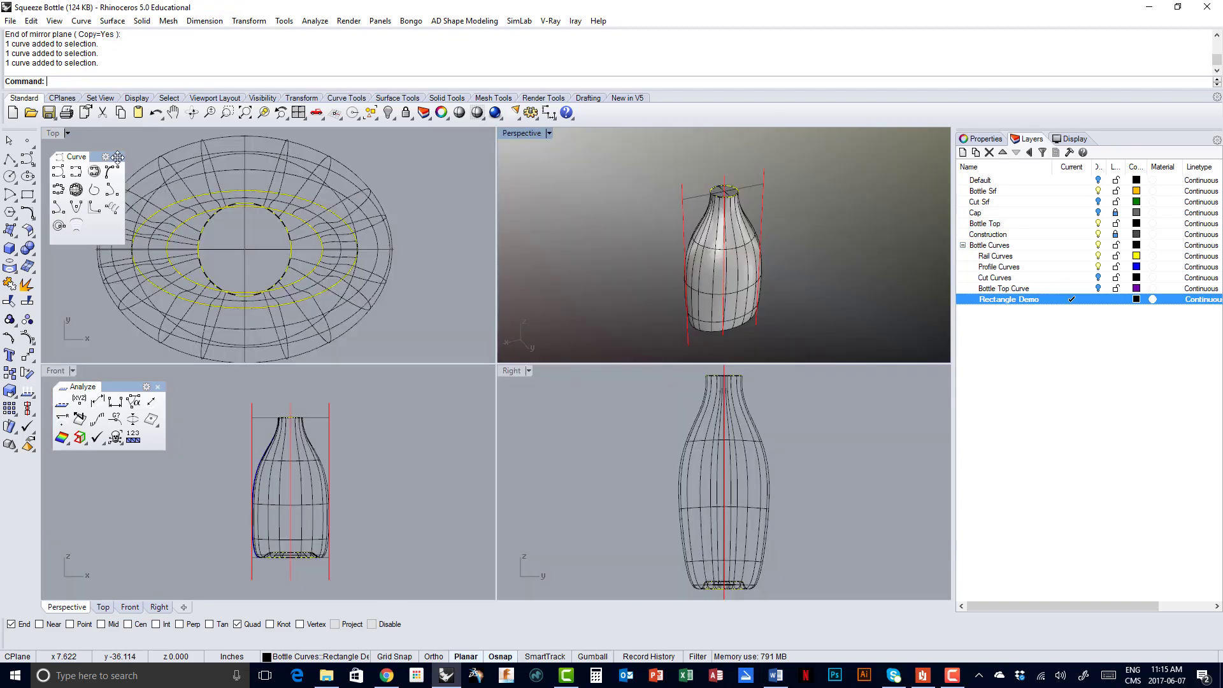
scroll(255, 228, "down", 3)
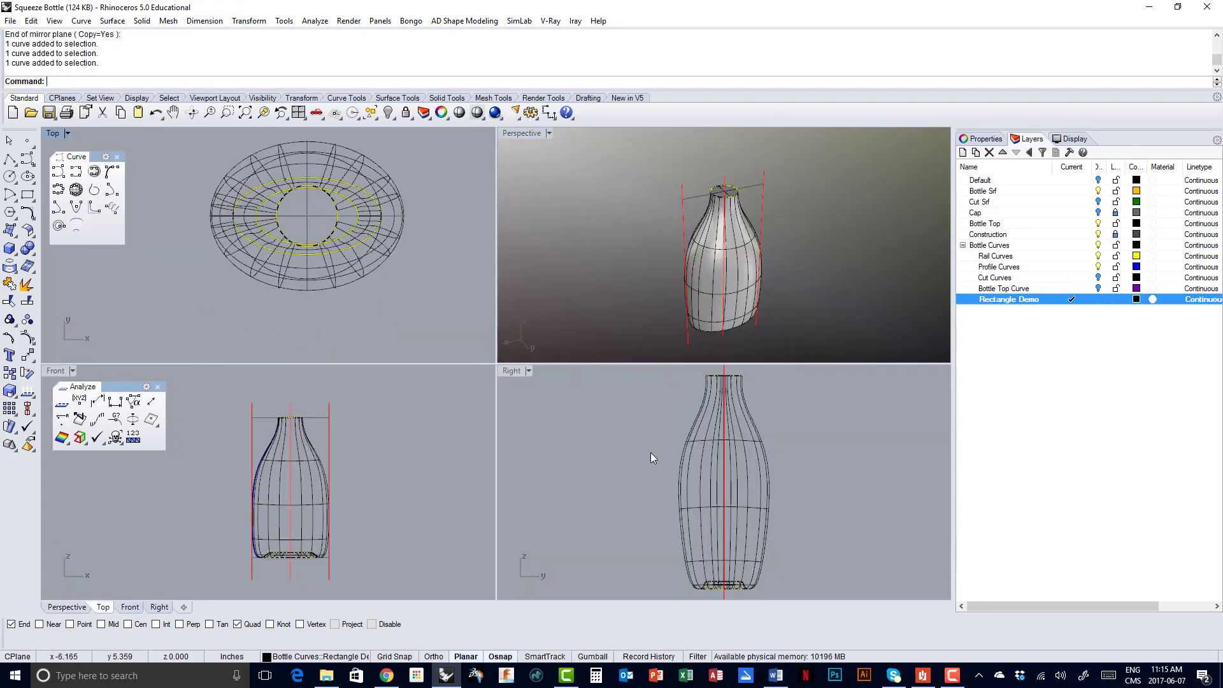
right_click_drag(628, 440, 654, 441)
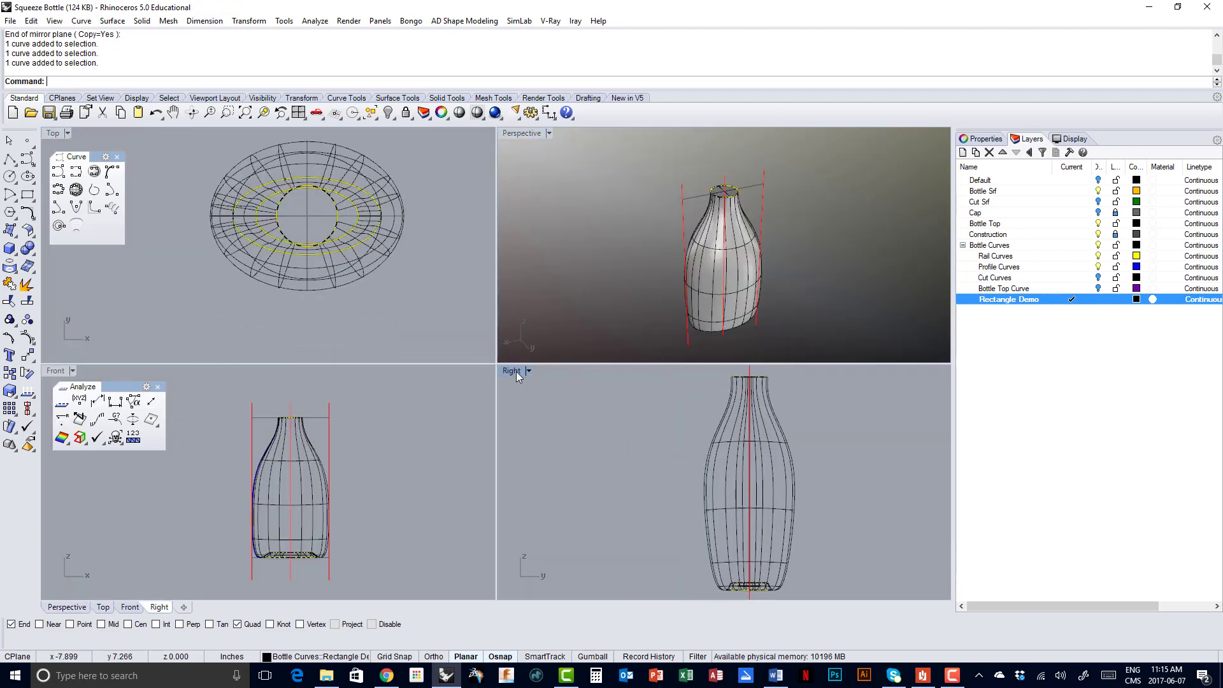
left_click(517, 374)
left_click(563, 271)
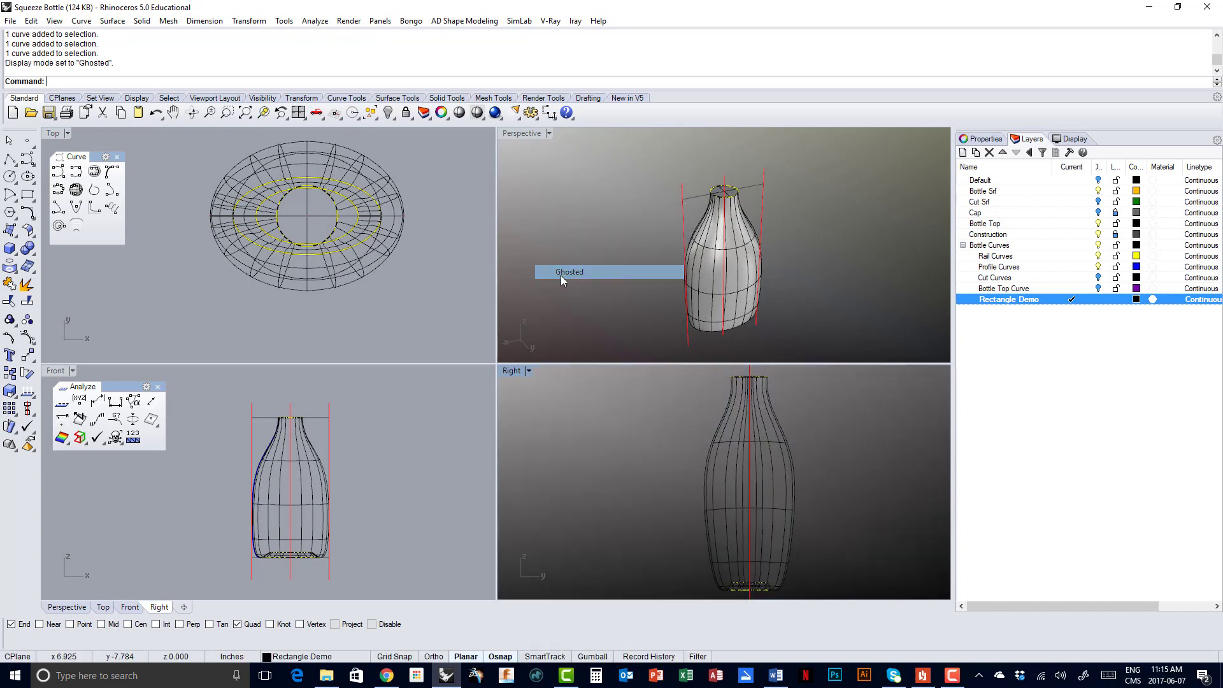
double_click(504, 372)
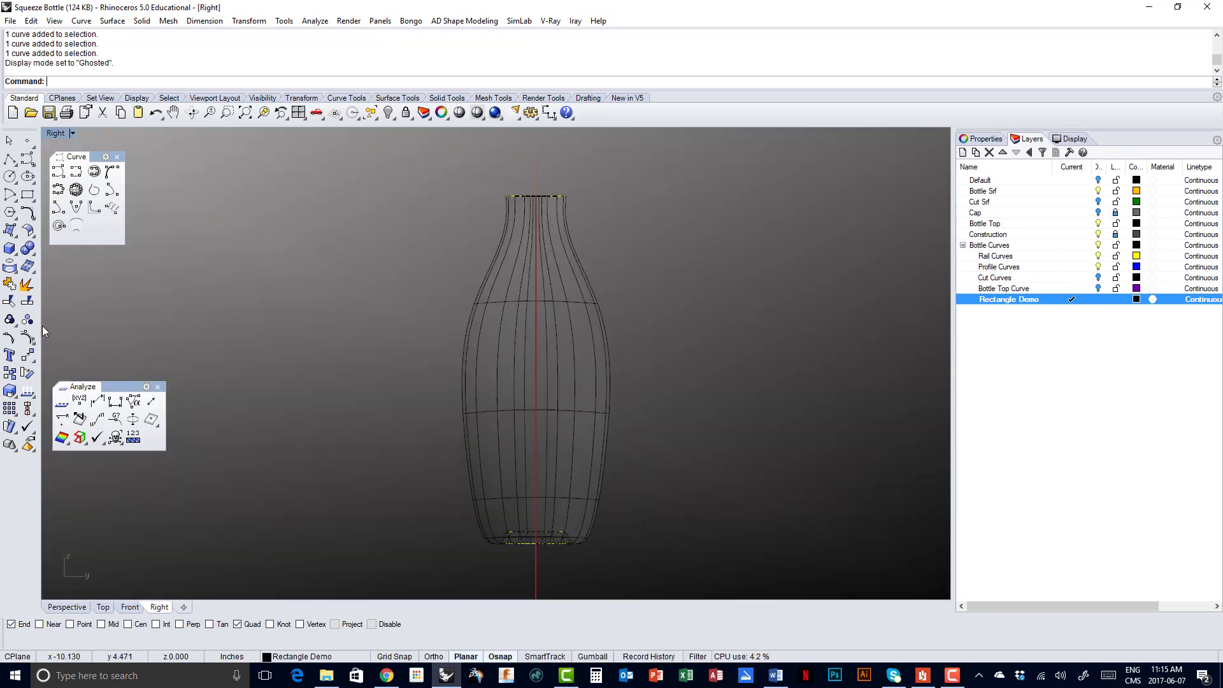
left_click(28, 354)
left_click(388, 327)
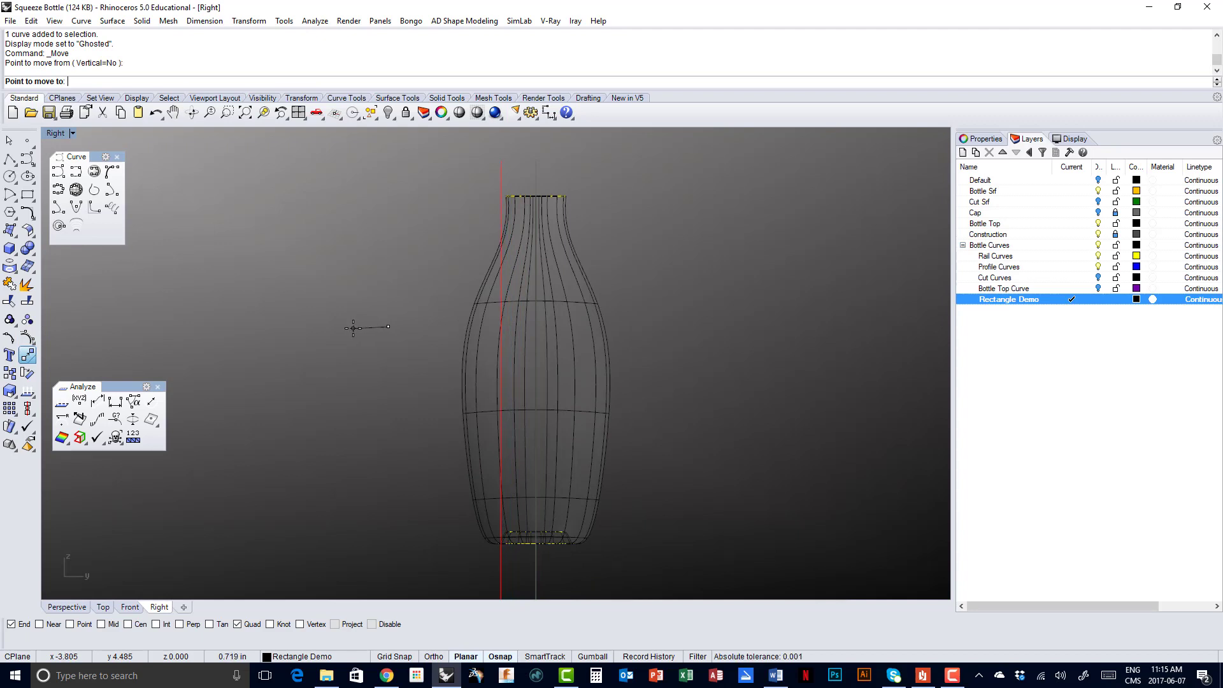
left_click(353, 330)
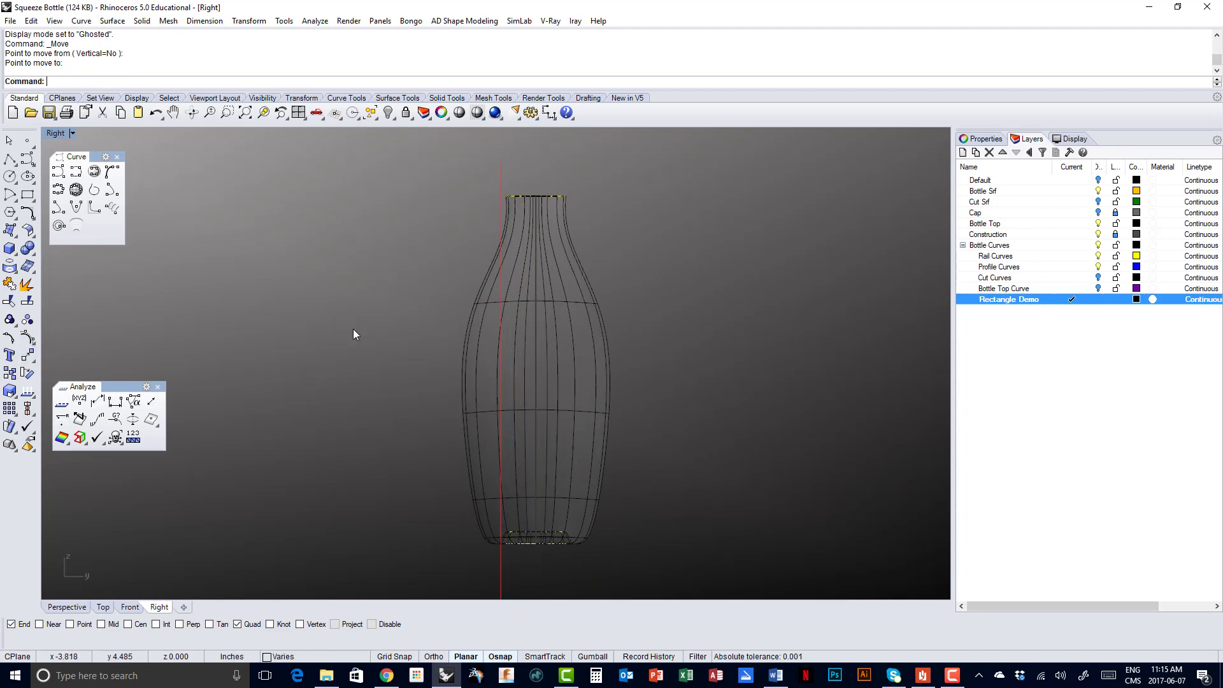
Move only the centre line slightly further outward in the Right viewport, checking its placement against the manual's illustration
double_click(56, 133)
double_click(526, 131)
right_click_drag(526, 131, 507, 281)
left_click(497, 240)
double_click(71, 134)
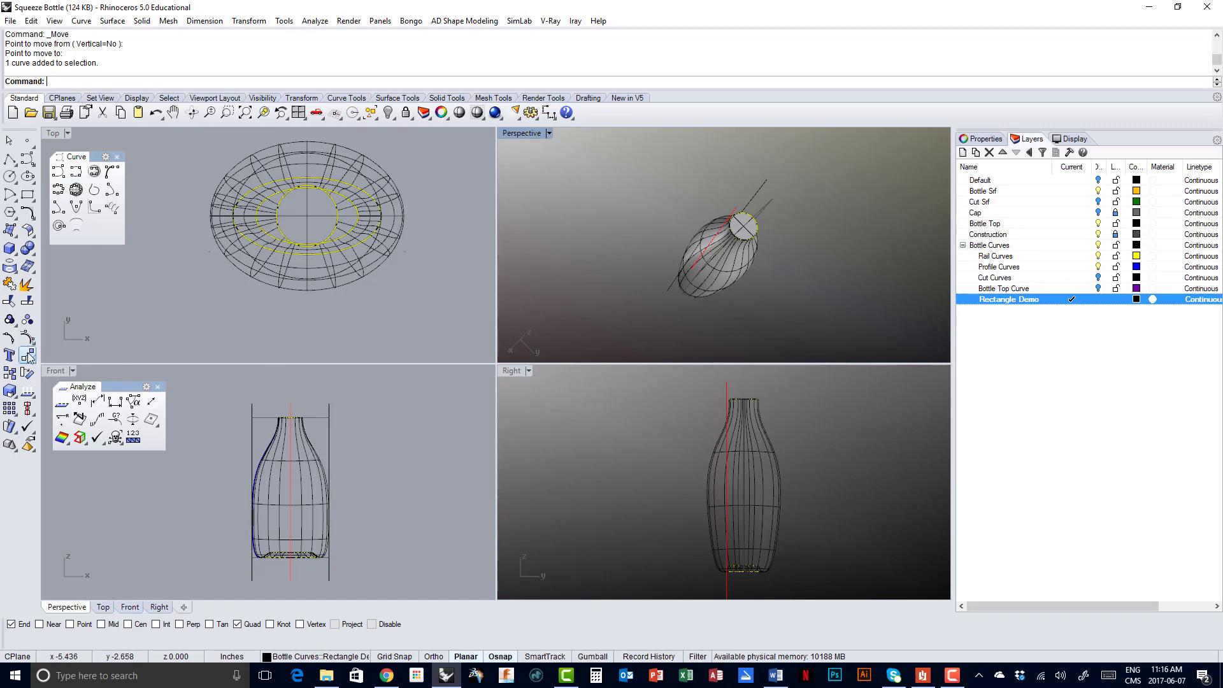
right_click(597, 431)
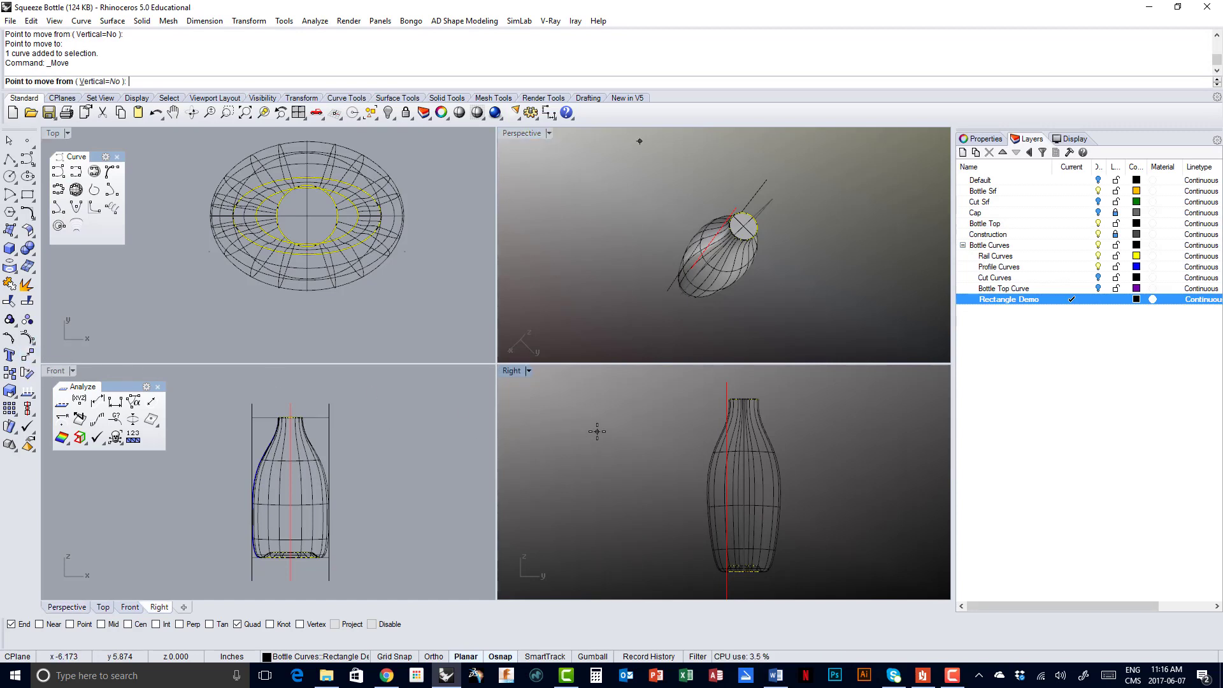
left_click(693, 406)
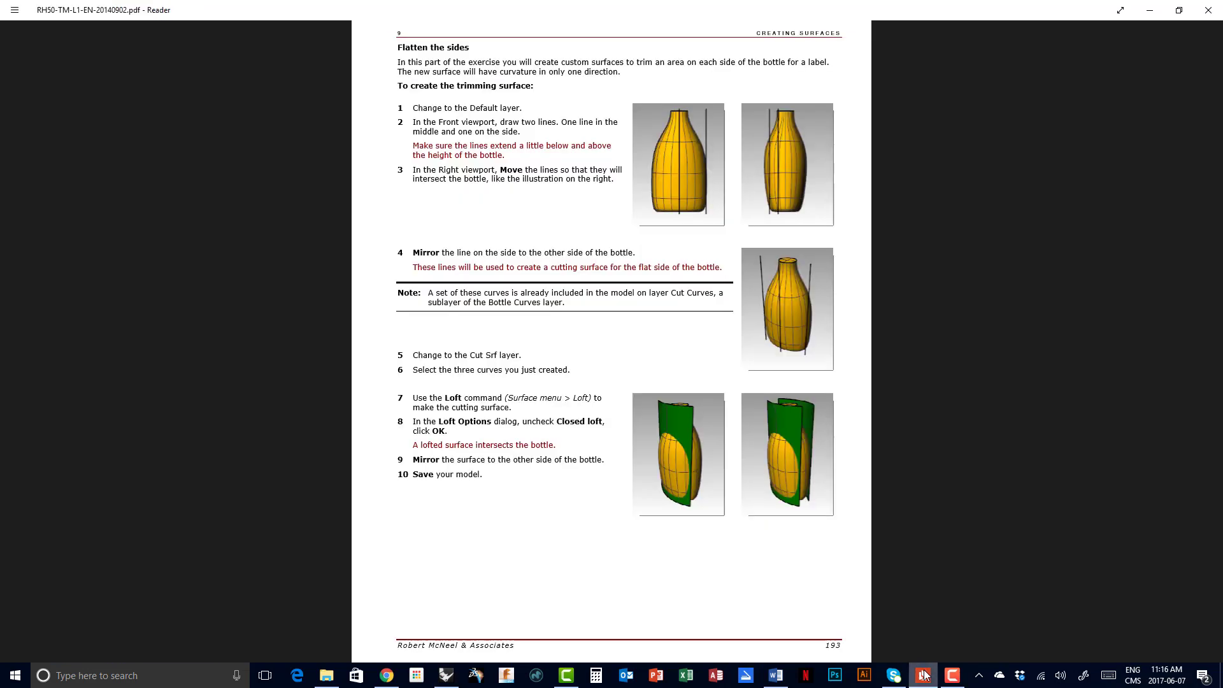
left_click(923, 675)
left_click(924, 675)
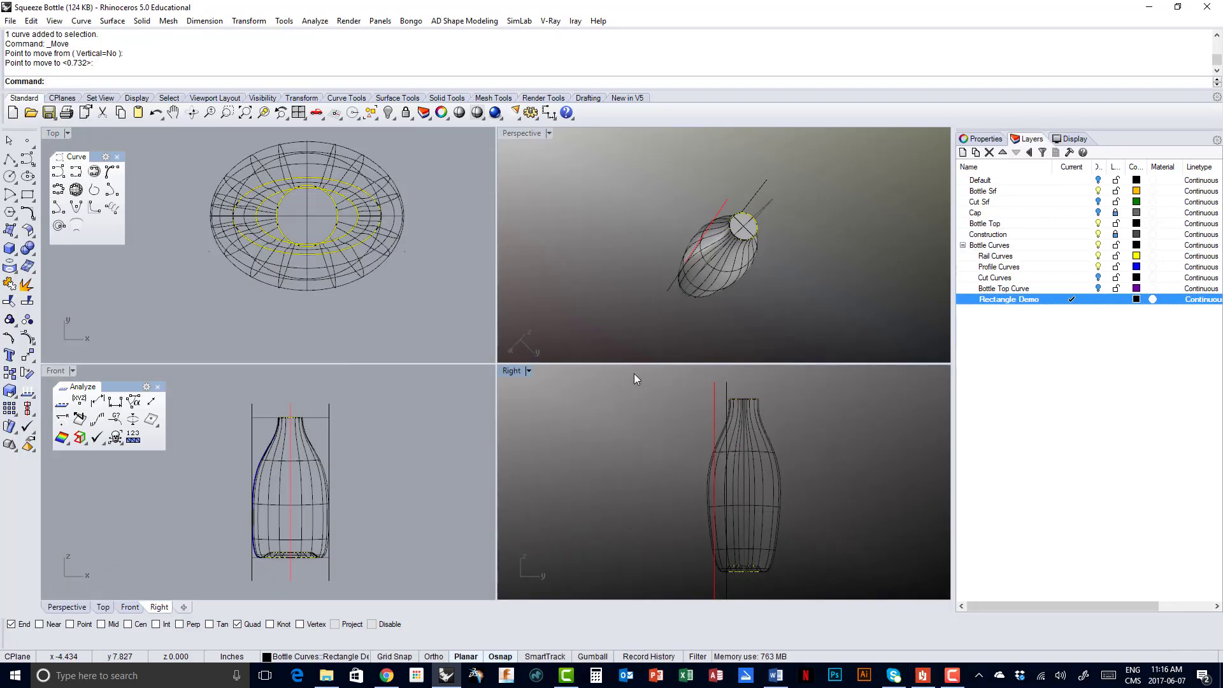
Examine the arrangement of the three trimming lines around the bottle in the Perspective viewport, selecting each one in order
right_click_drag(725, 318, 517, 158)
double_click(518, 135)
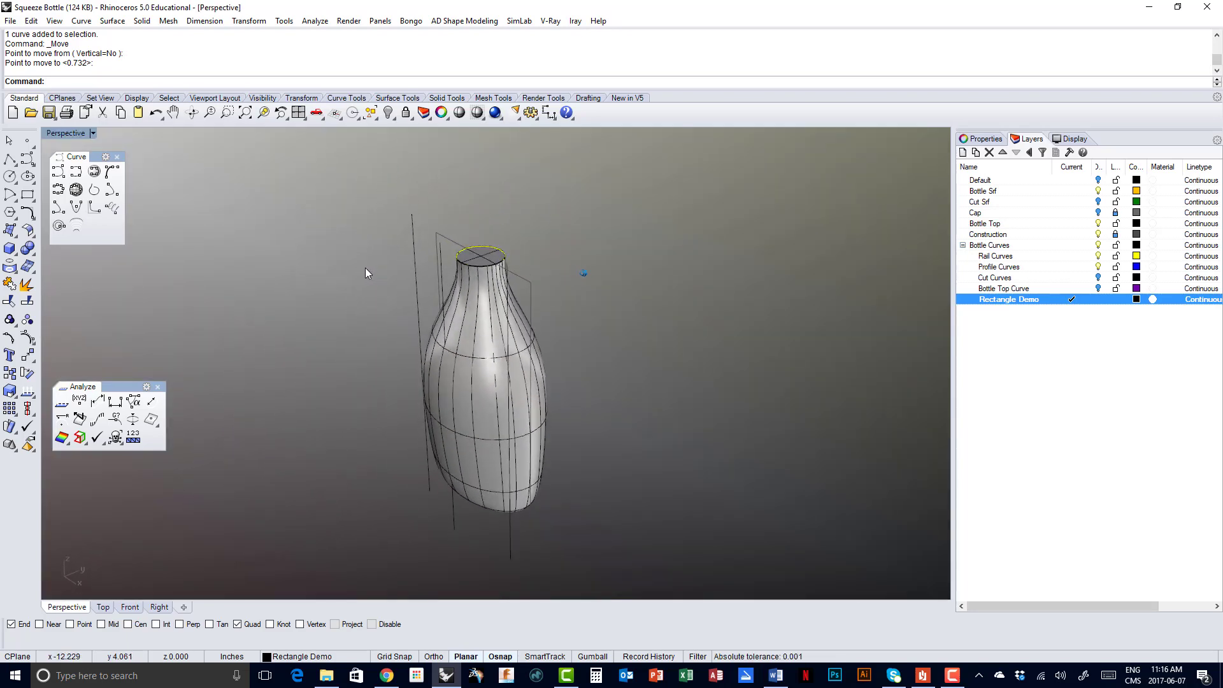
left_click(418, 243)
left_click(450, 250)
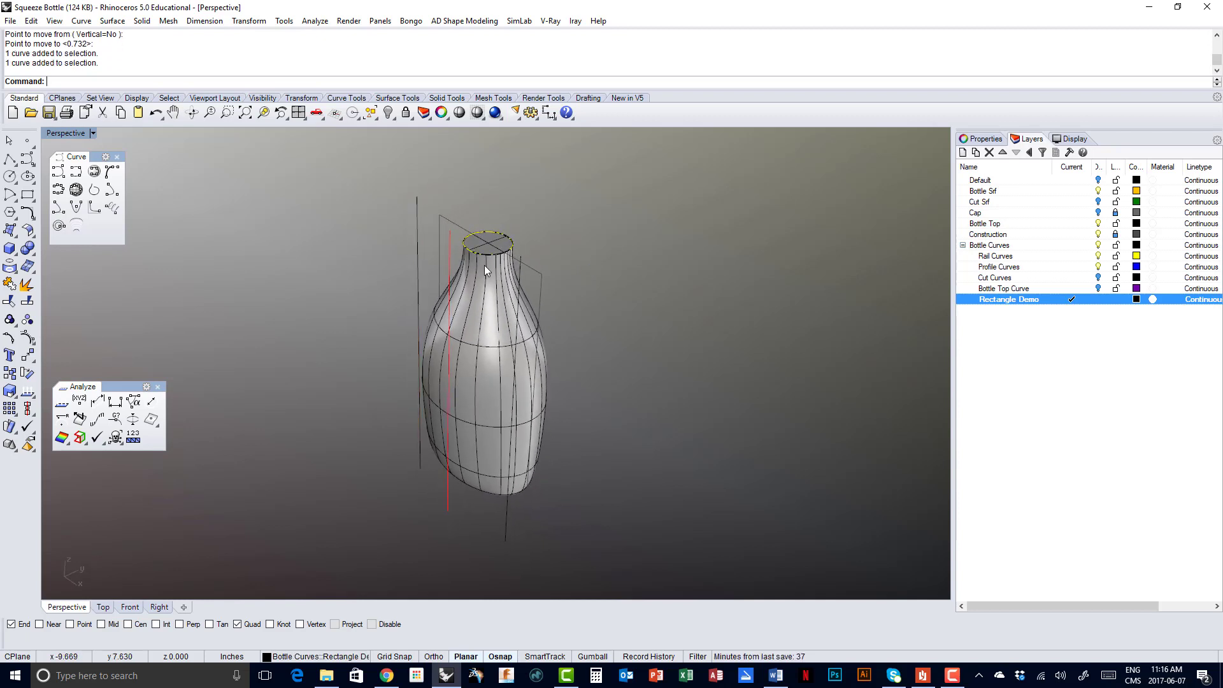
left_click(521, 273)
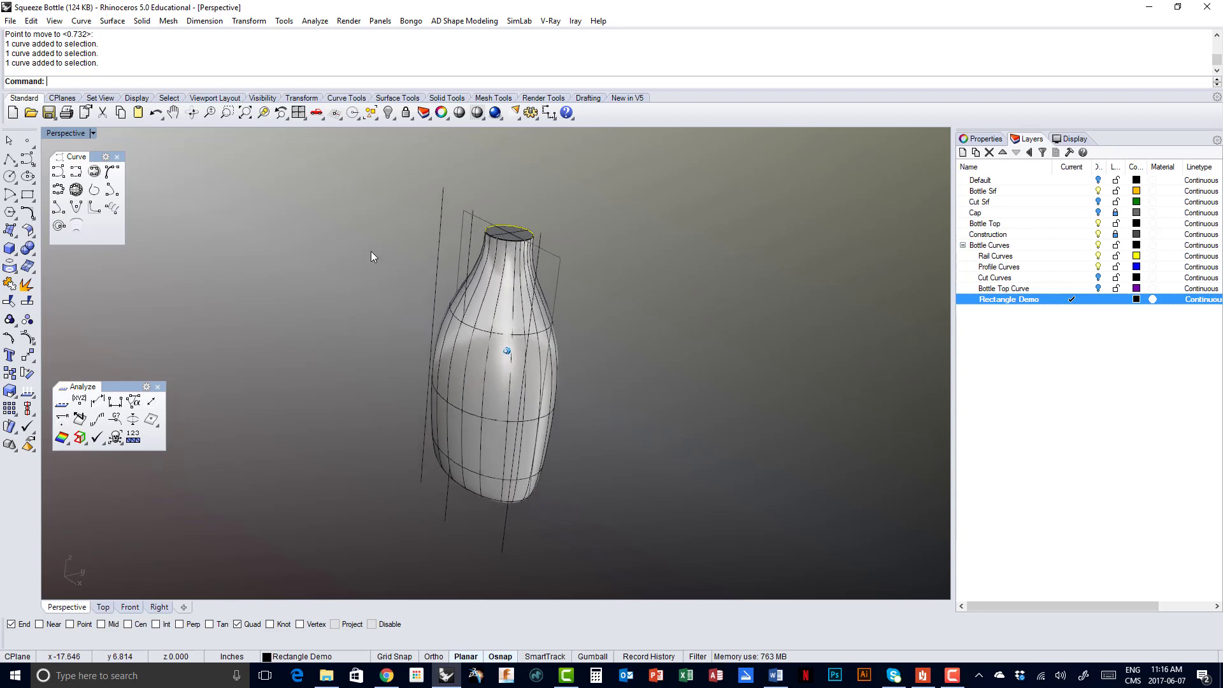
Try an open Normal-style loft through the three lines, examine how its preview intersects the bottle, and cancel the loft
left_click(10, 228)
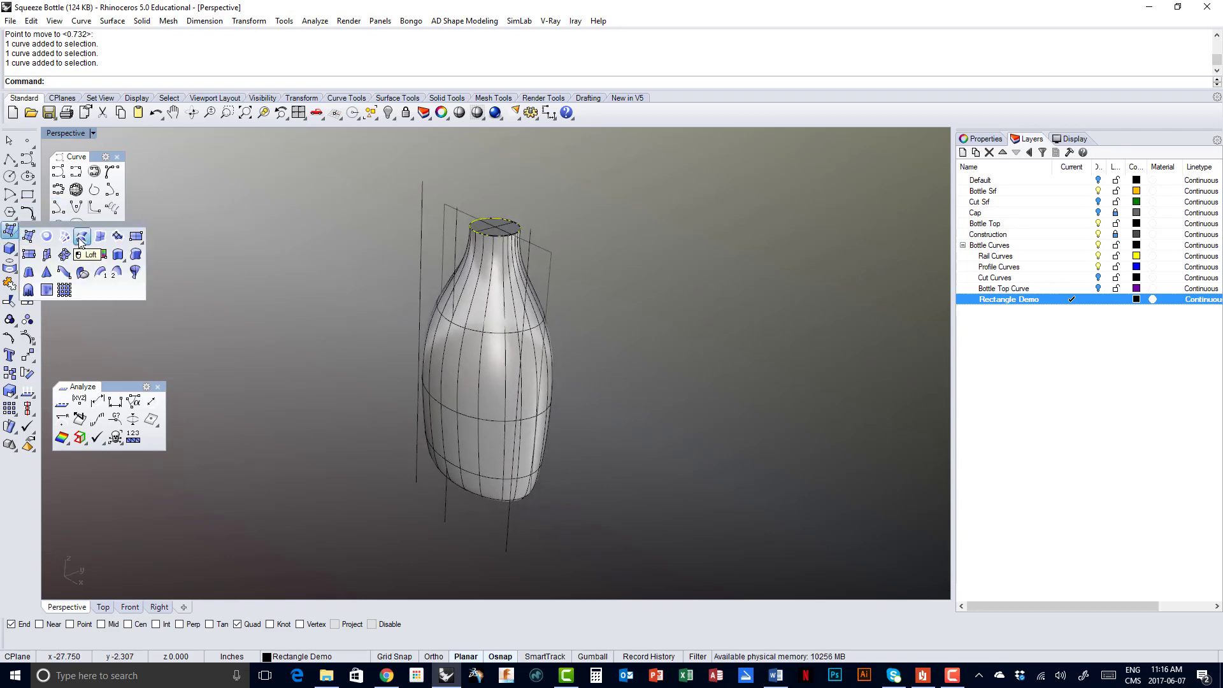
left_click(81, 238)
left_click(421, 195)
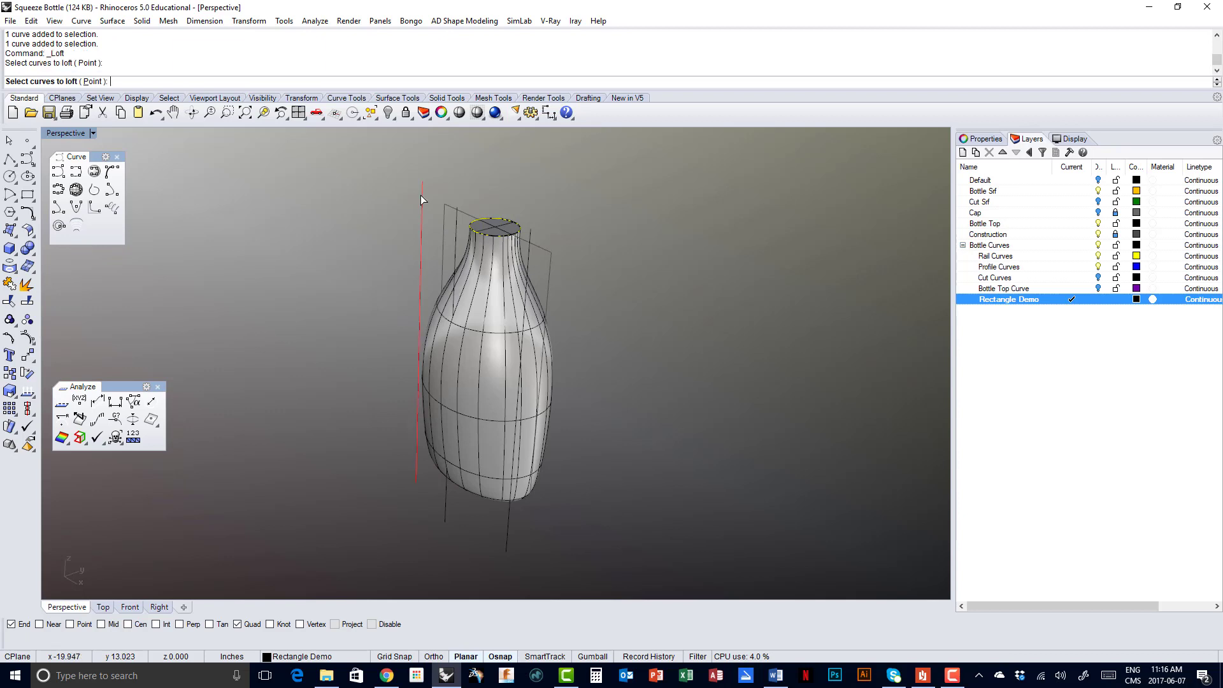
left_click(456, 226)
left_click(526, 255)
key("Return")
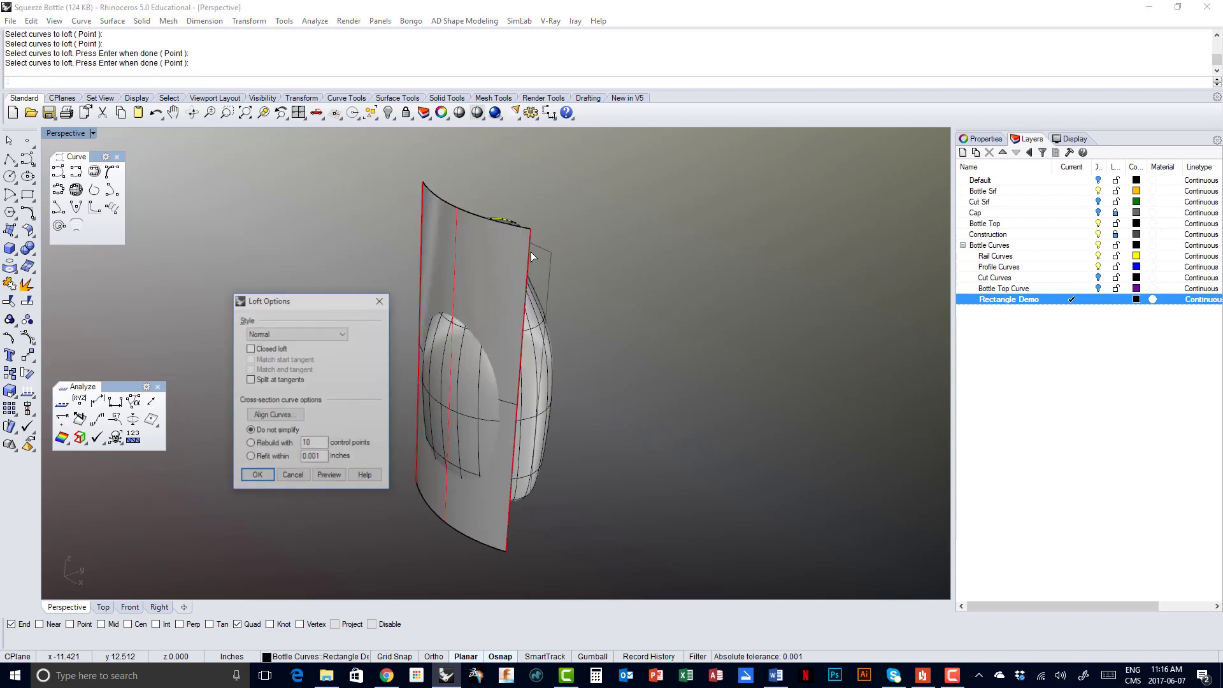
right_click_drag(424, 407, 416, 416)
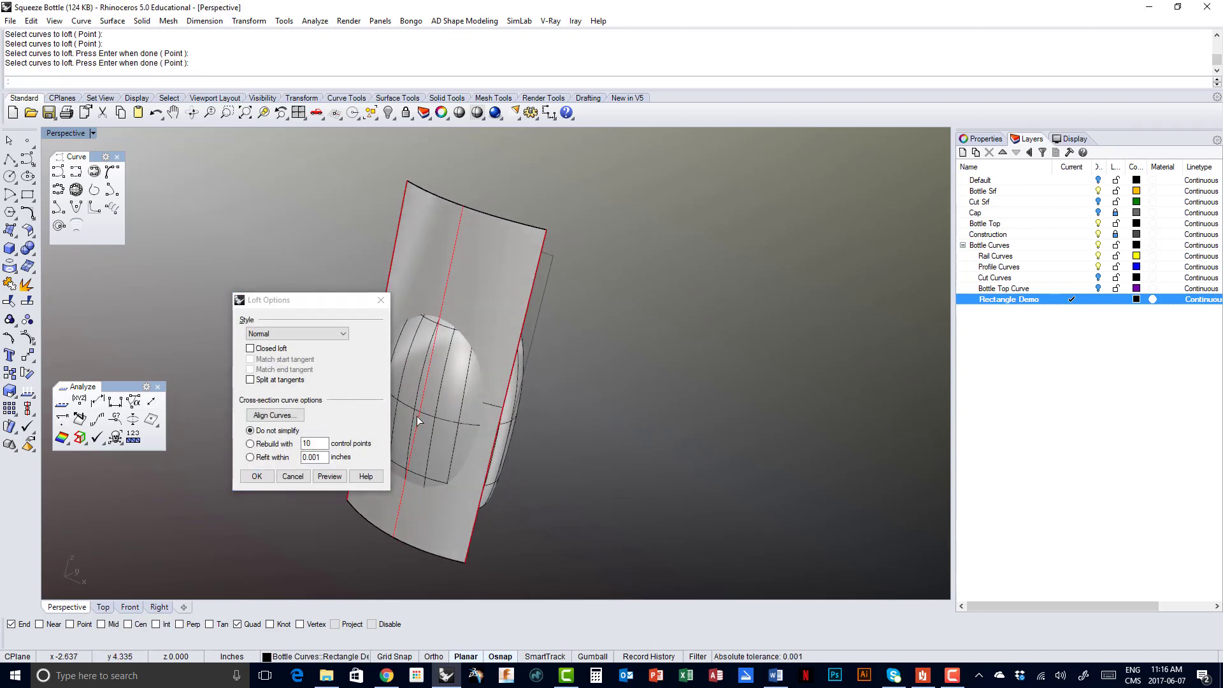
left_click(300, 478)
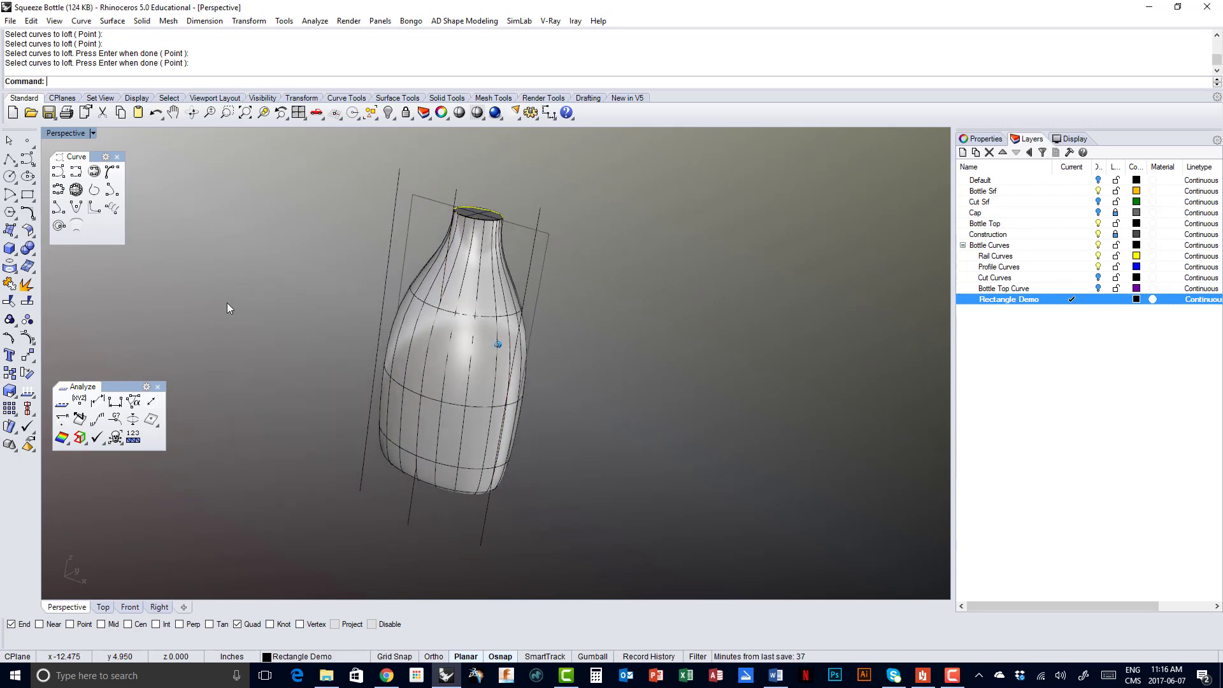
right_click_drag(224, 300, 222, 293)
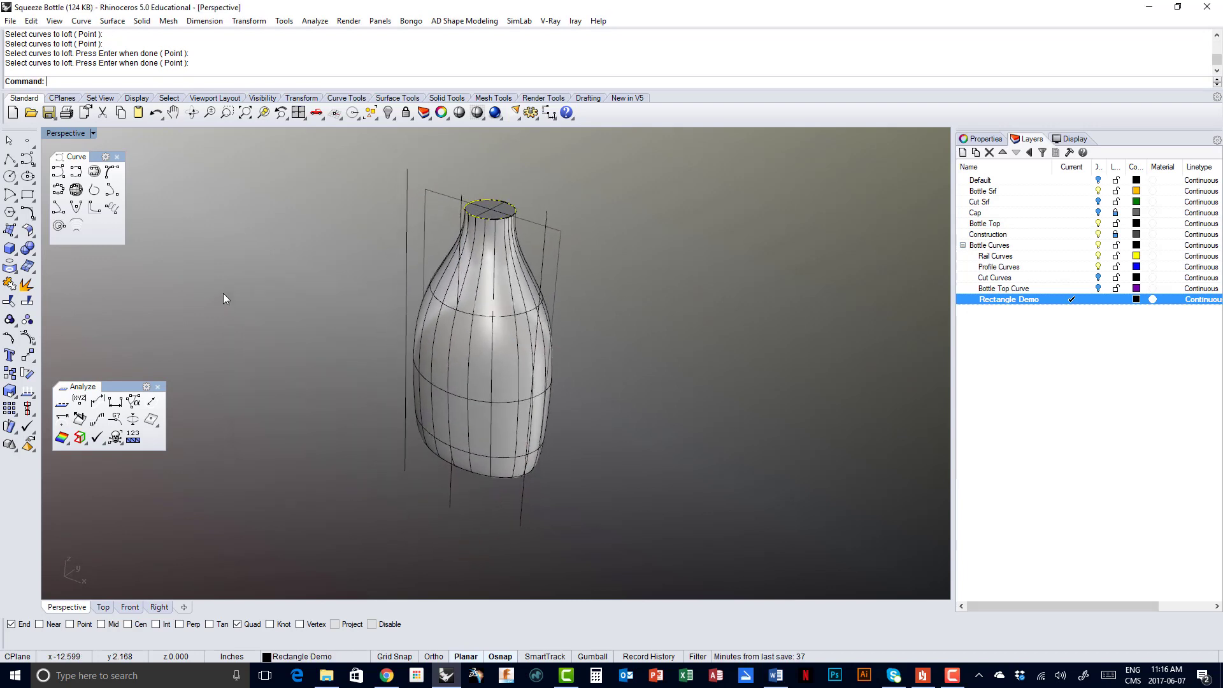
Check the pick order of the three trimming lines by selecting each one, and clear the selection
left_click(406, 181)
left_click(463, 209)
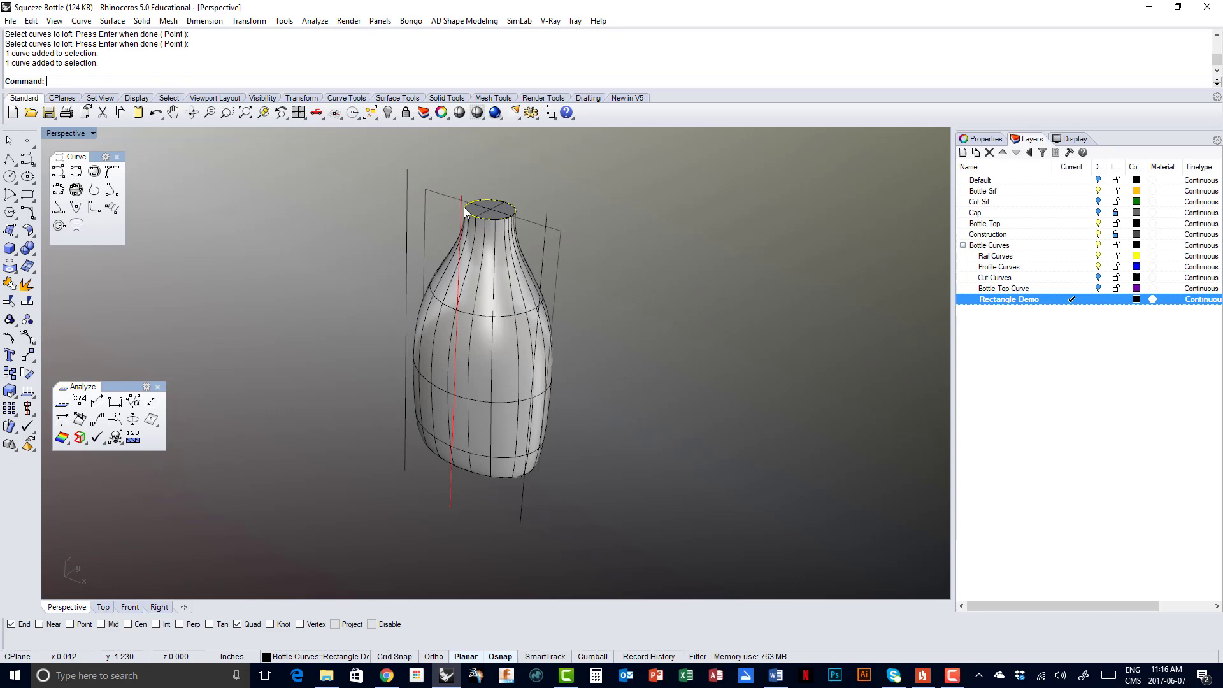
left_click(547, 215)
key("Escape")
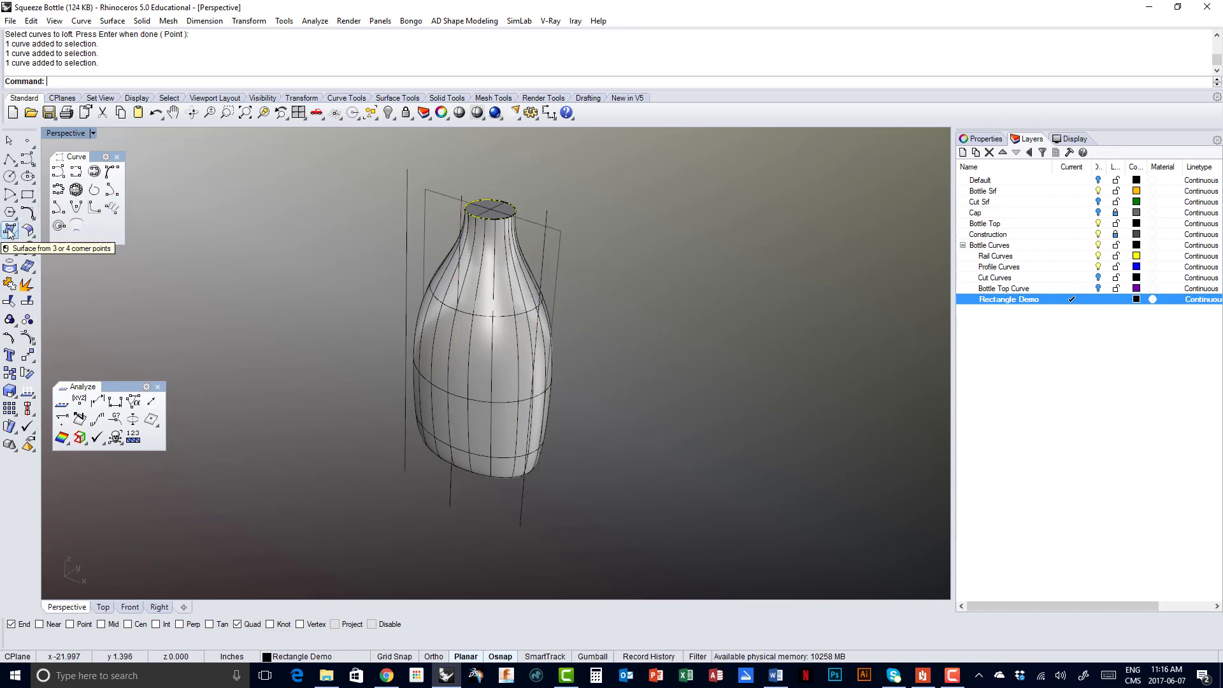
Try lofting the three lines with the middle line picked near its lower end and the outer ones near their upper ends, and cancel the loft
left_click(9, 231)
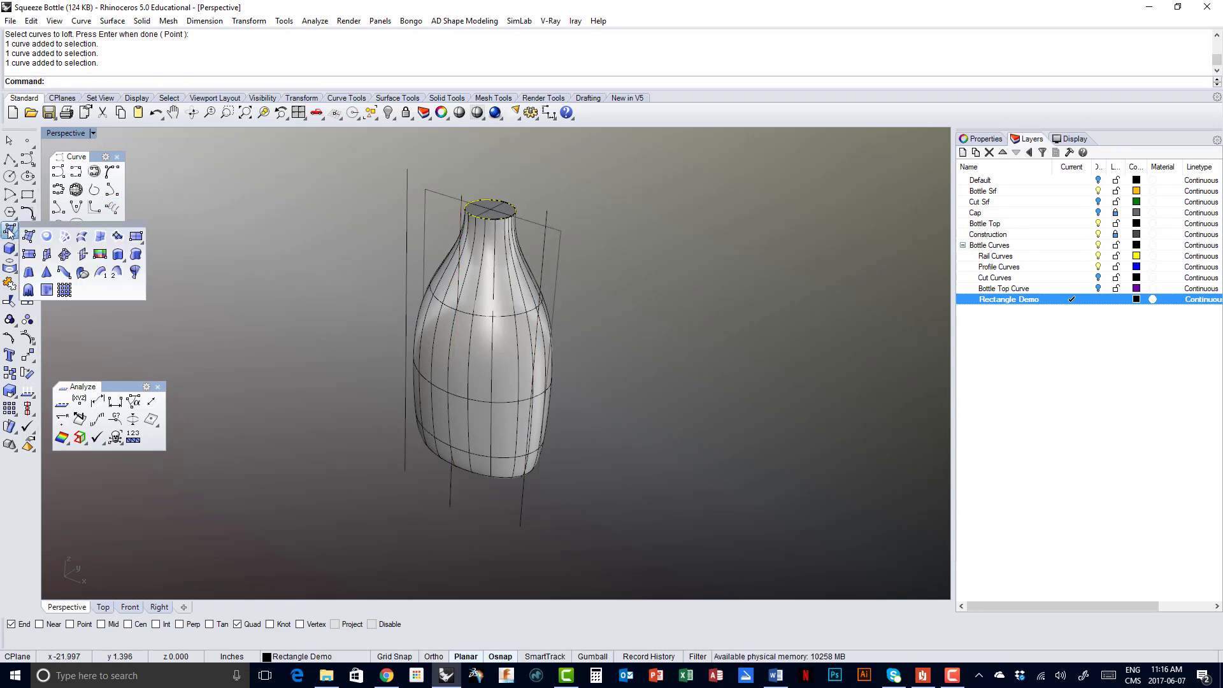
left_click(81, 237)
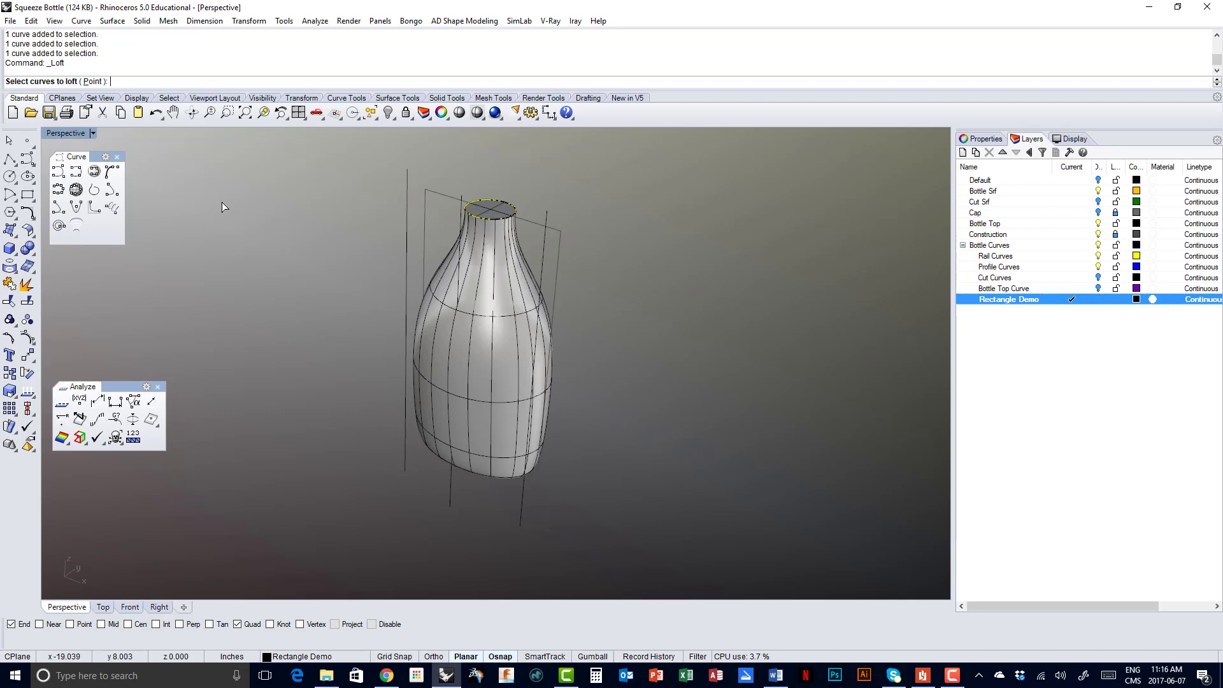
left_click(407, 178)
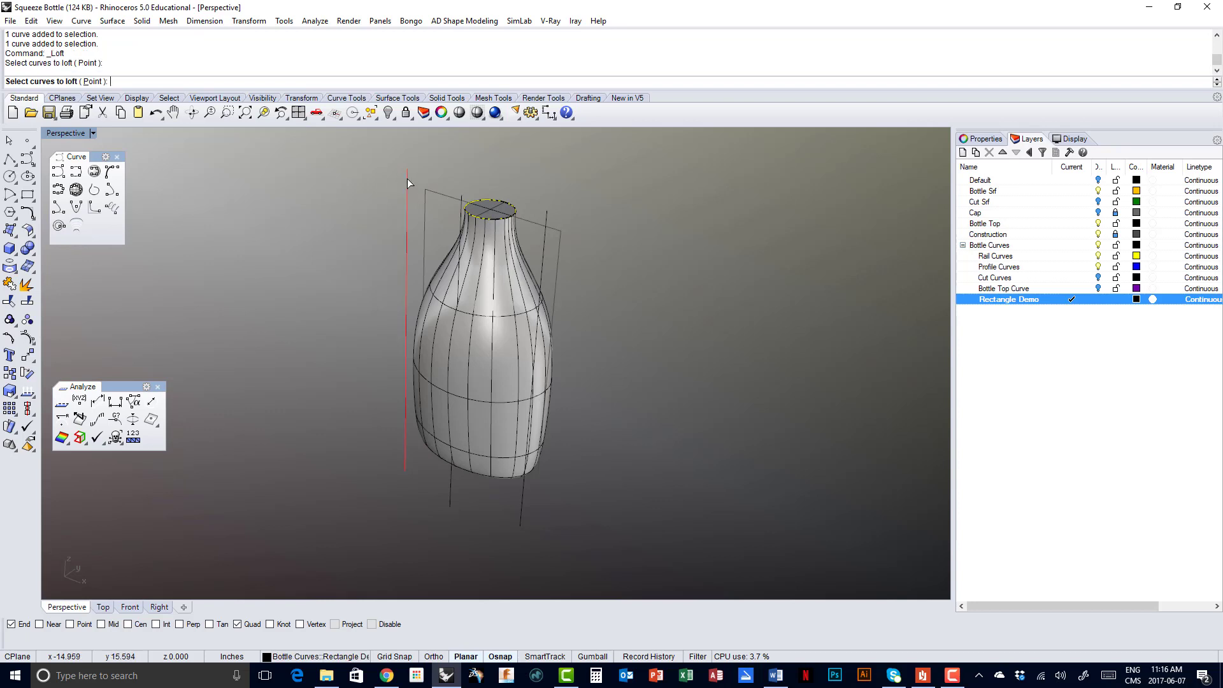
left_click(448, 503)
left_click(547, 216)
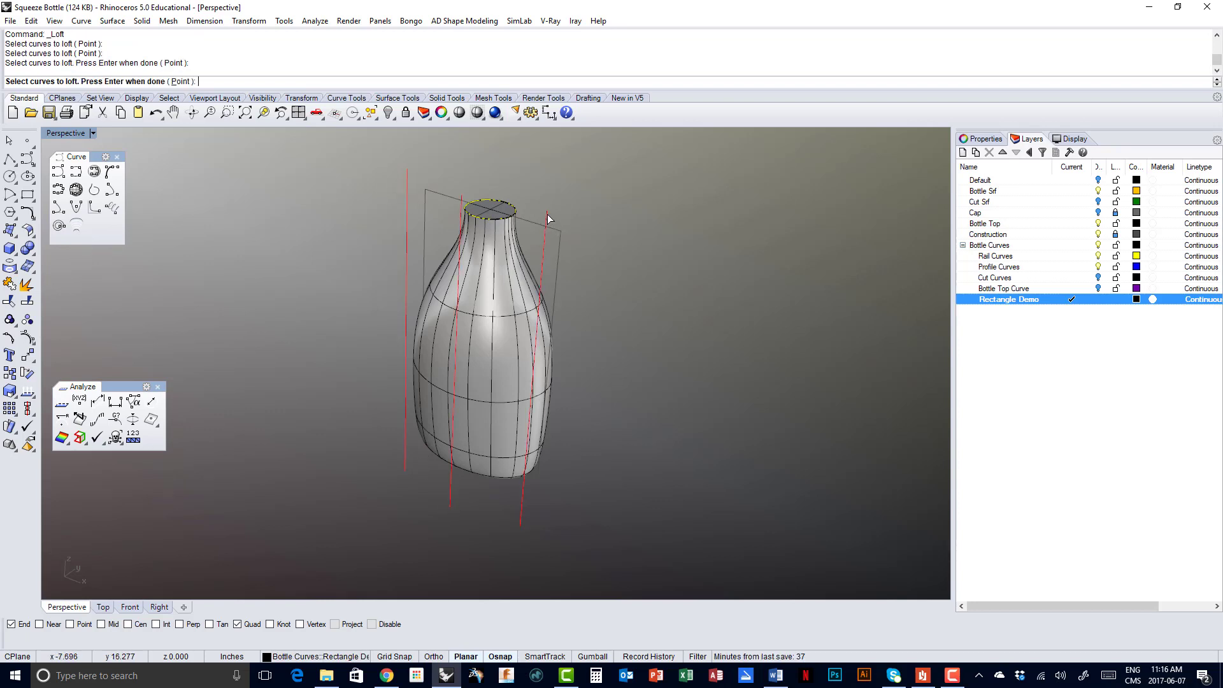
right_click(548, 214)
right_click_drag(548, 214, 498, 374)
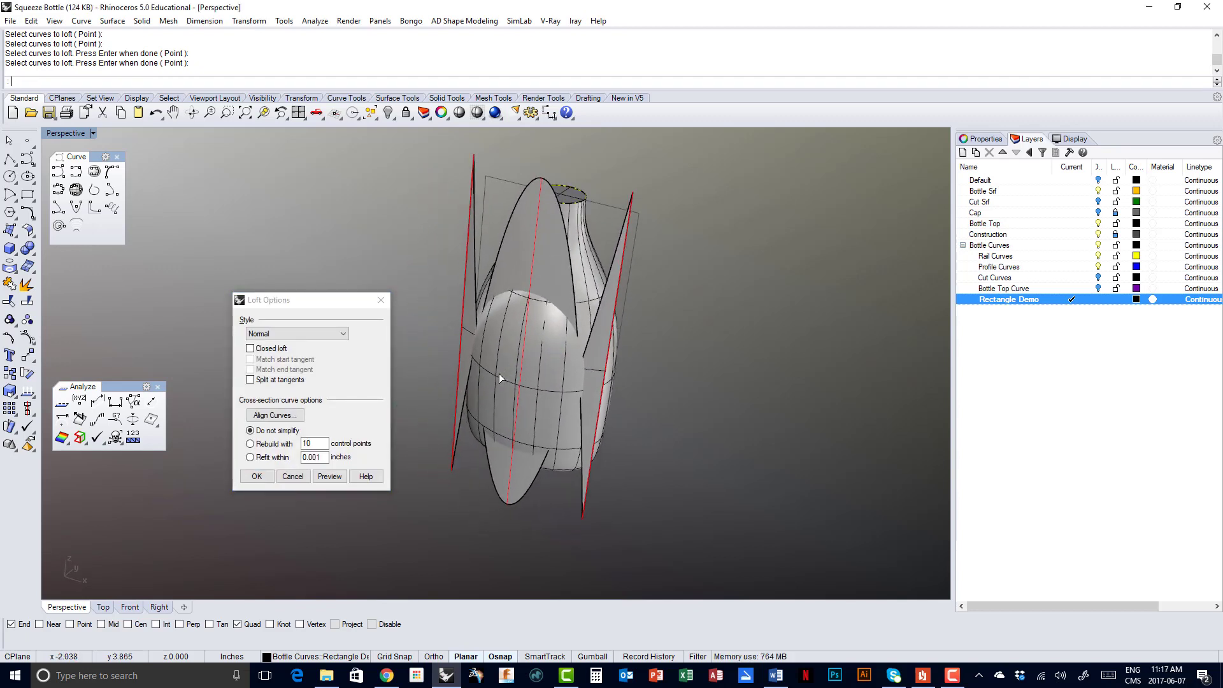
left_click(292, 475)
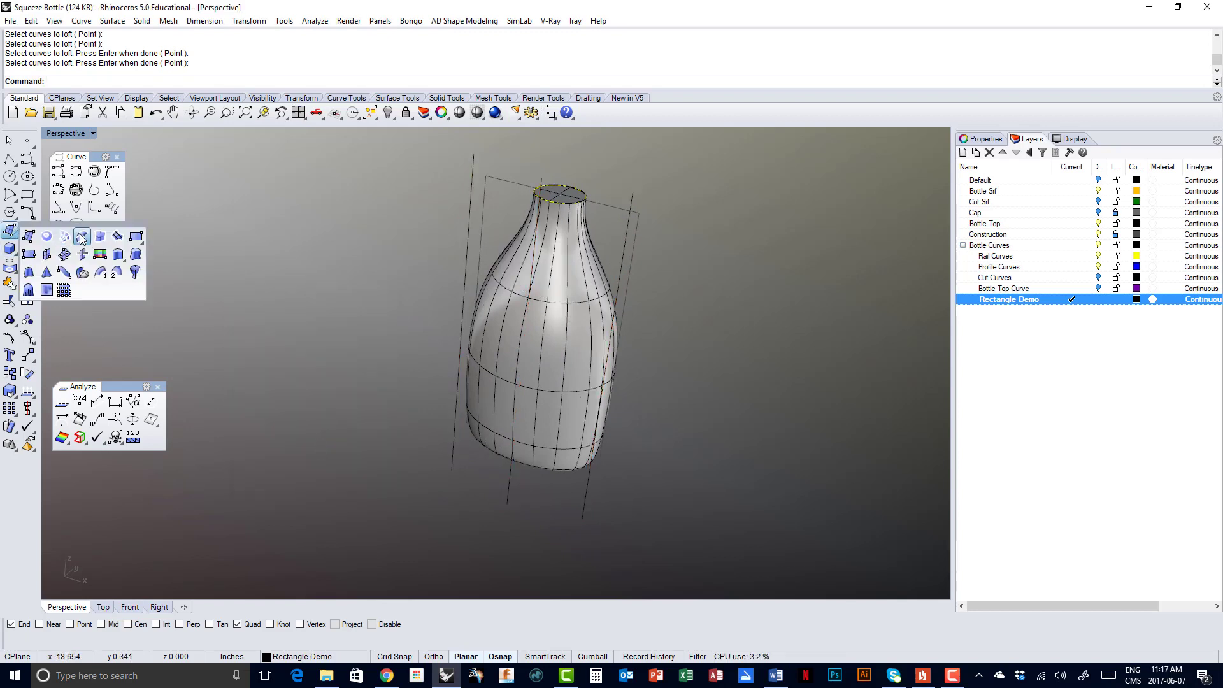
Loft an open Normal-style surface through the three lines without simplifying, picking each line near its upper end in order
left_click(10, 229)
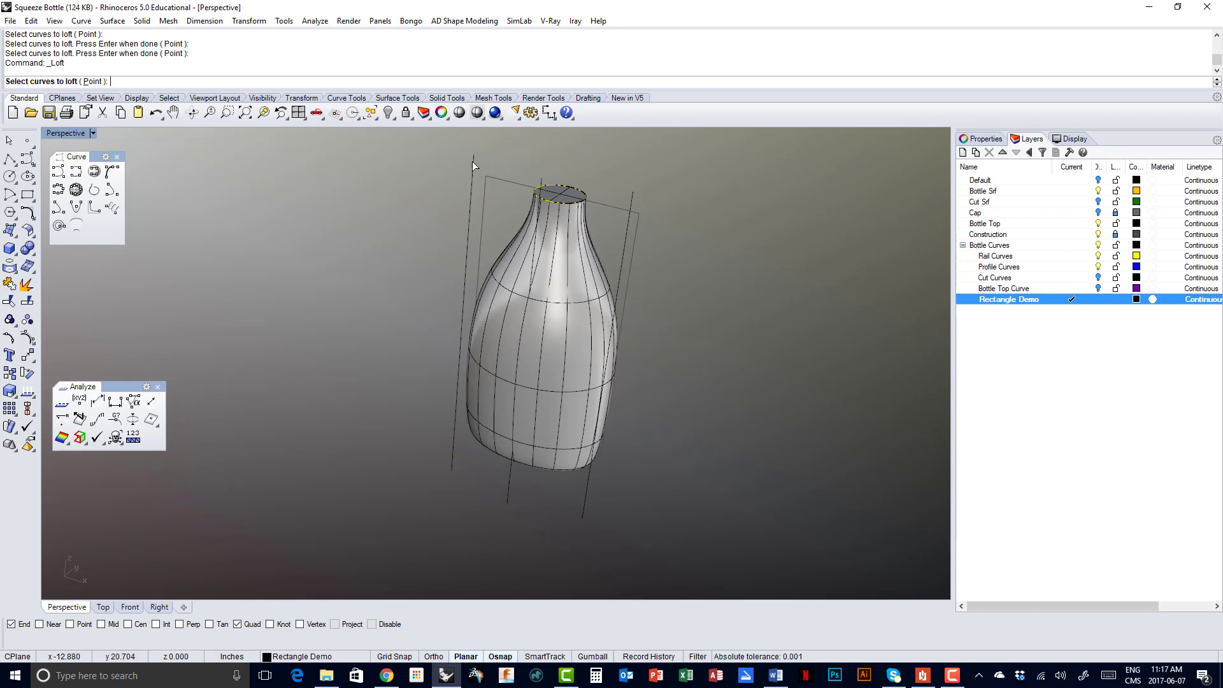
right_click_drag(473, 163, 522, 192)
left_click(469, 186)
left_click(526, 192)
left_click(609, 204)
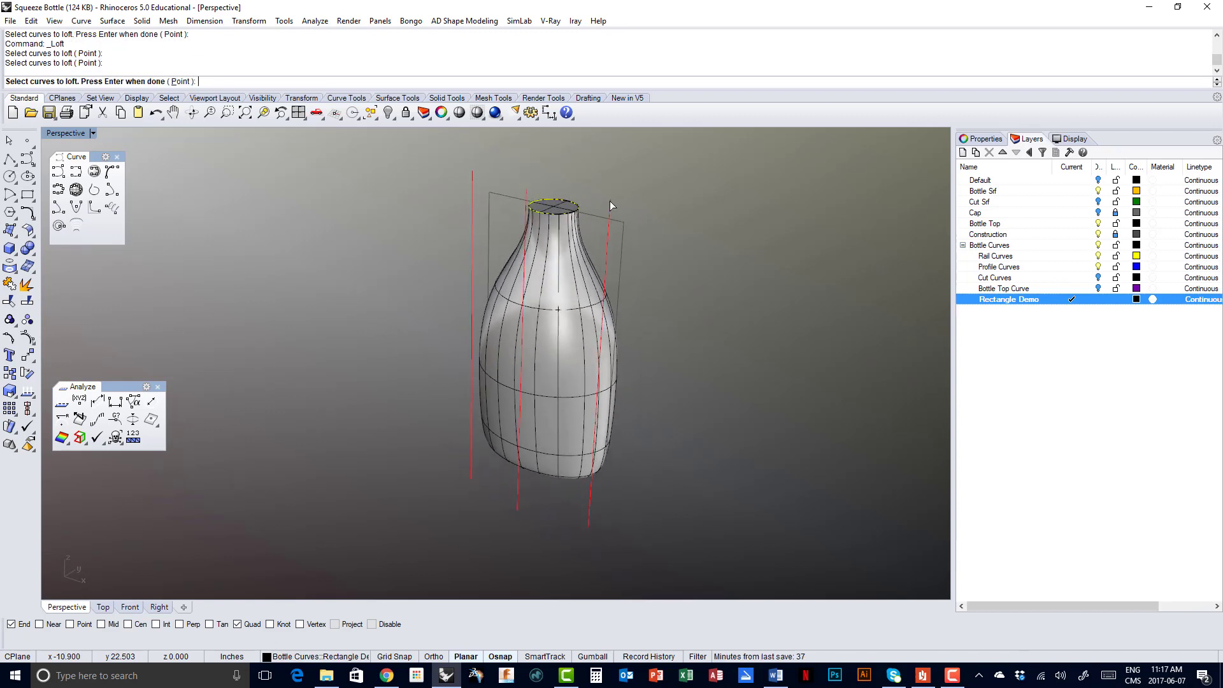
key("Return")
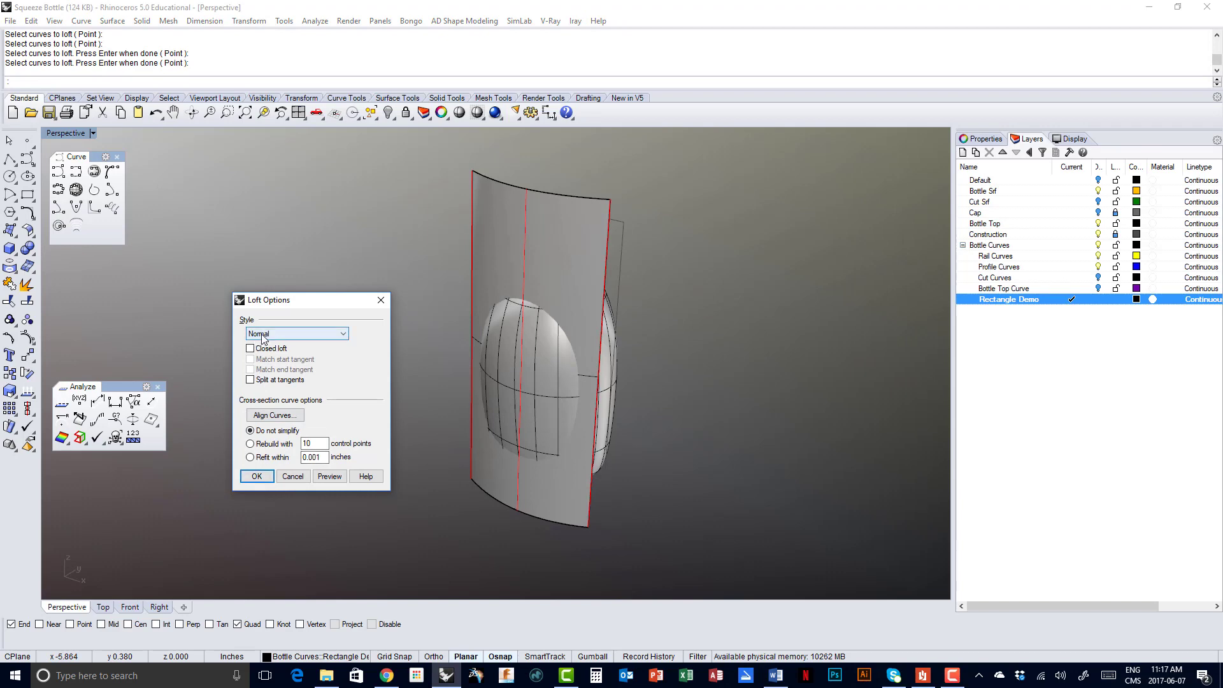
left_click(256, 476)
Mirror a copy of the lofted surface to the bottle's opposite side about a vertical plane through the origin in the Right viewport
right_click_drag(311, 372, 441, 247)
left_click(487, 226)
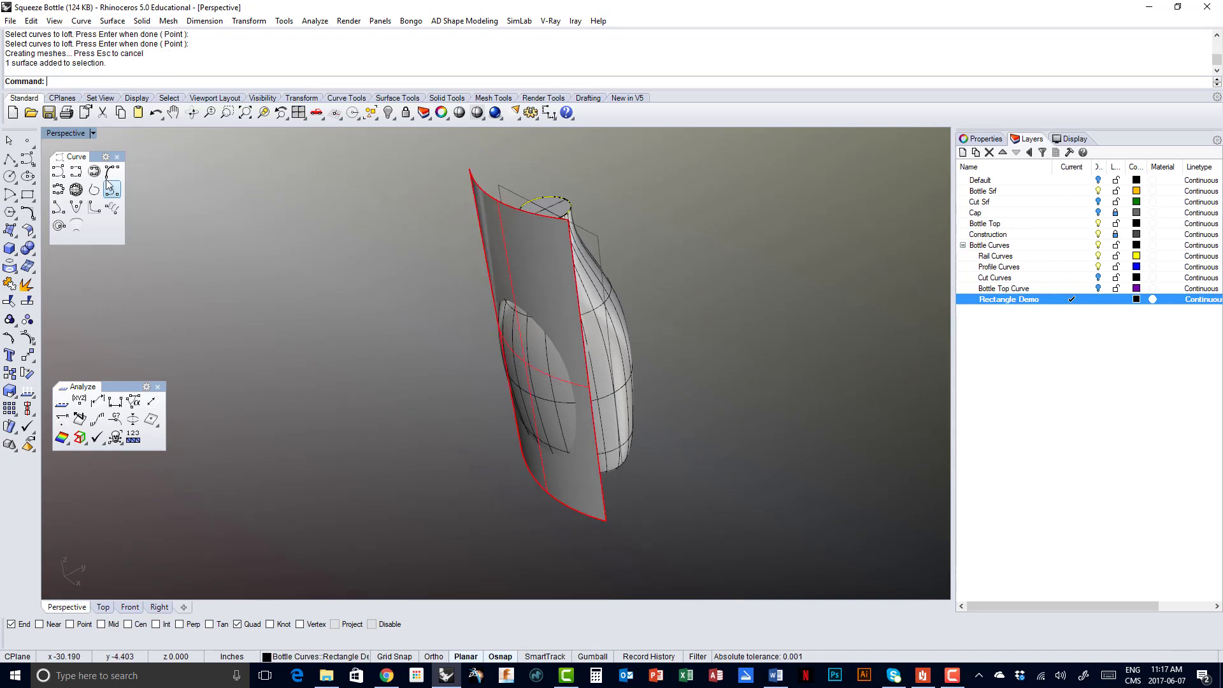
double_click(67, 133)
left_click(29, 356)
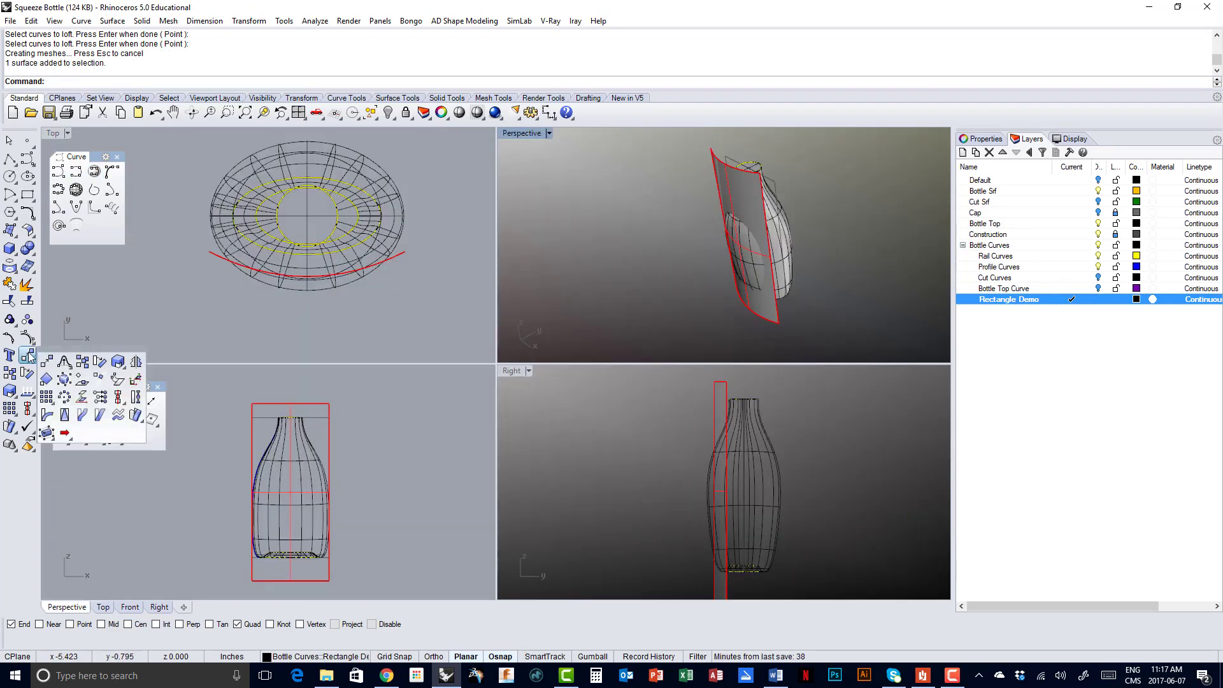
left_click(135, 361)
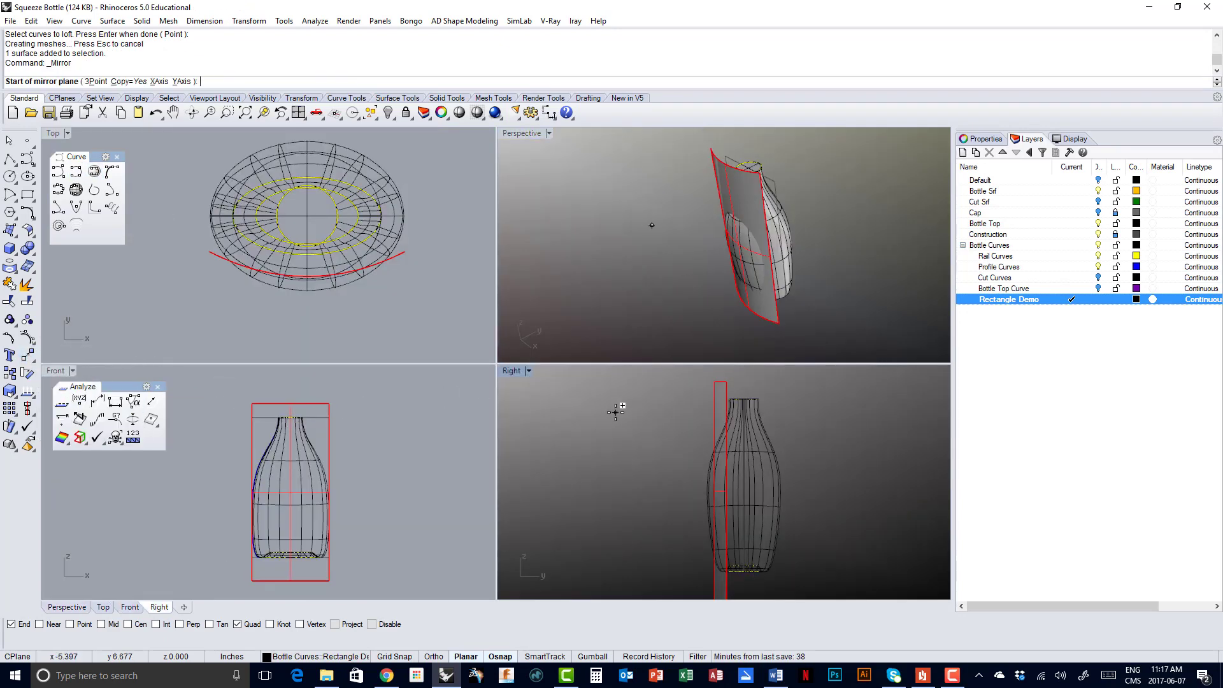
right_click_drag(623, 410, 617, 439)
scroll(616, 438, "down", 2)
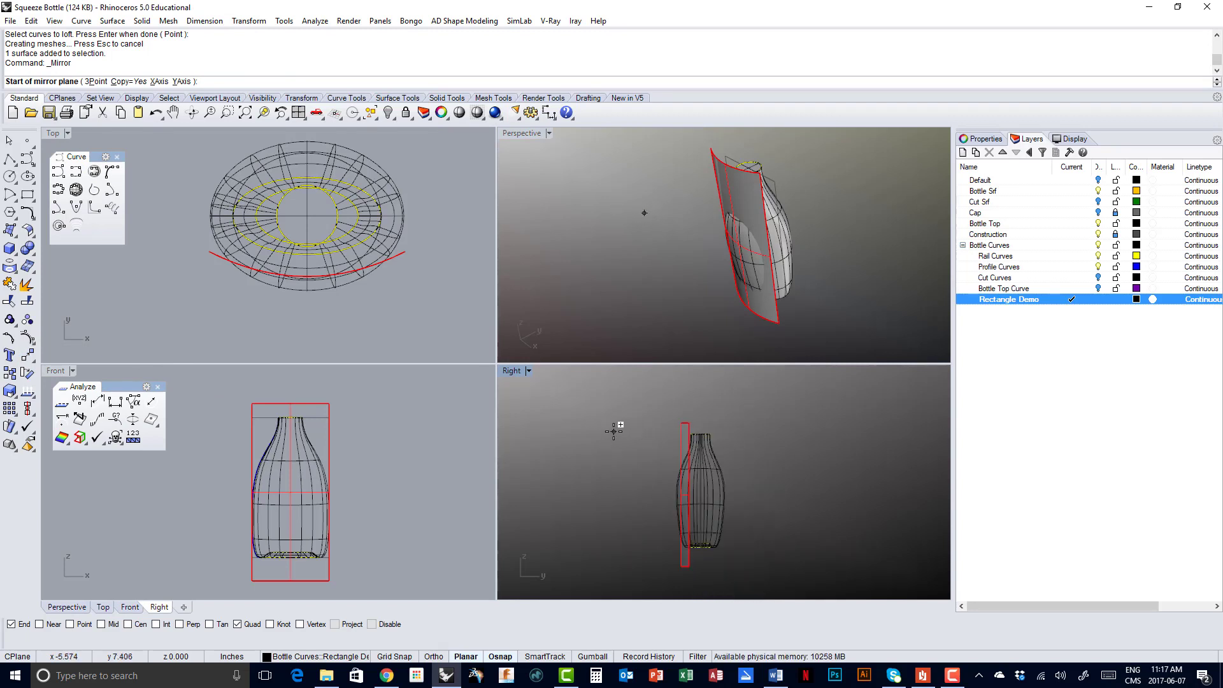
key("Return")
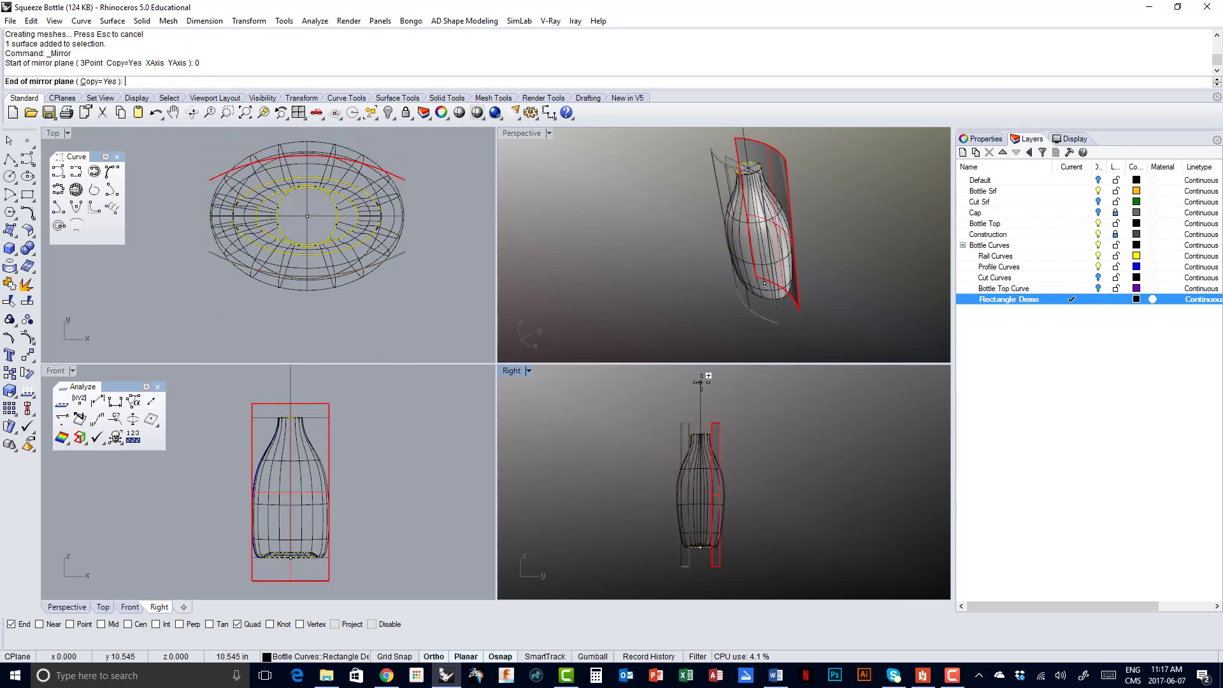
left_click(699, 435)
key("Escape")
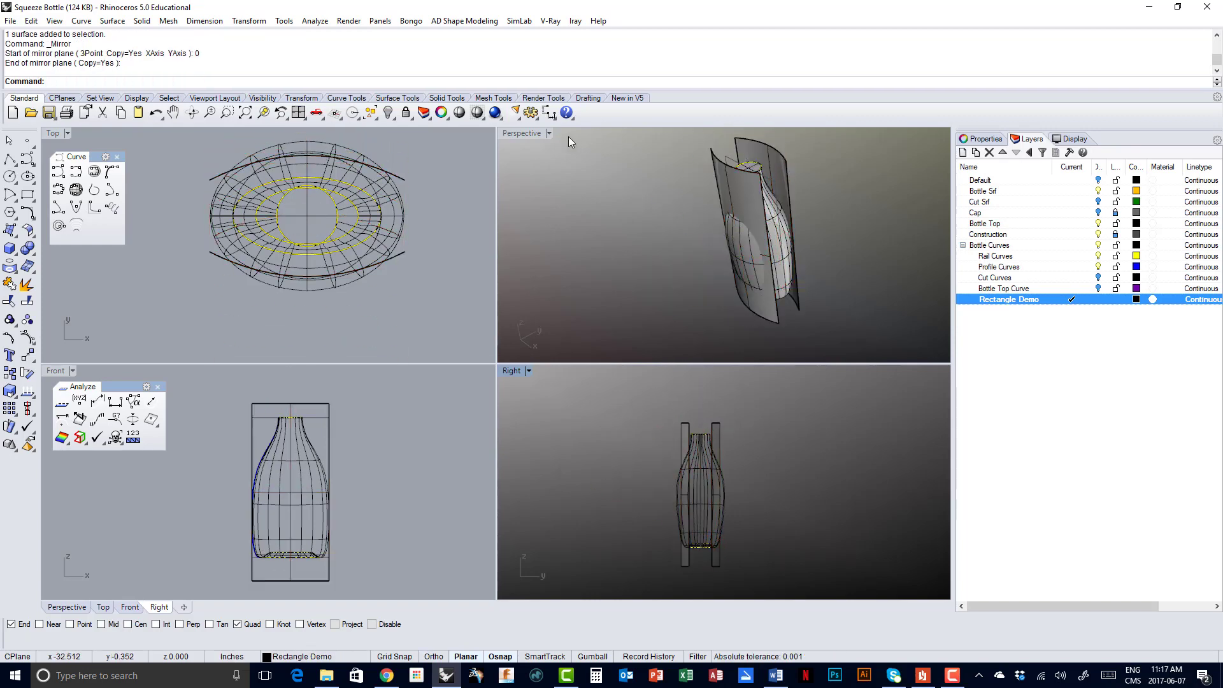
double_click(526, 133)
right_click_drag(377, 304, 373, 282)
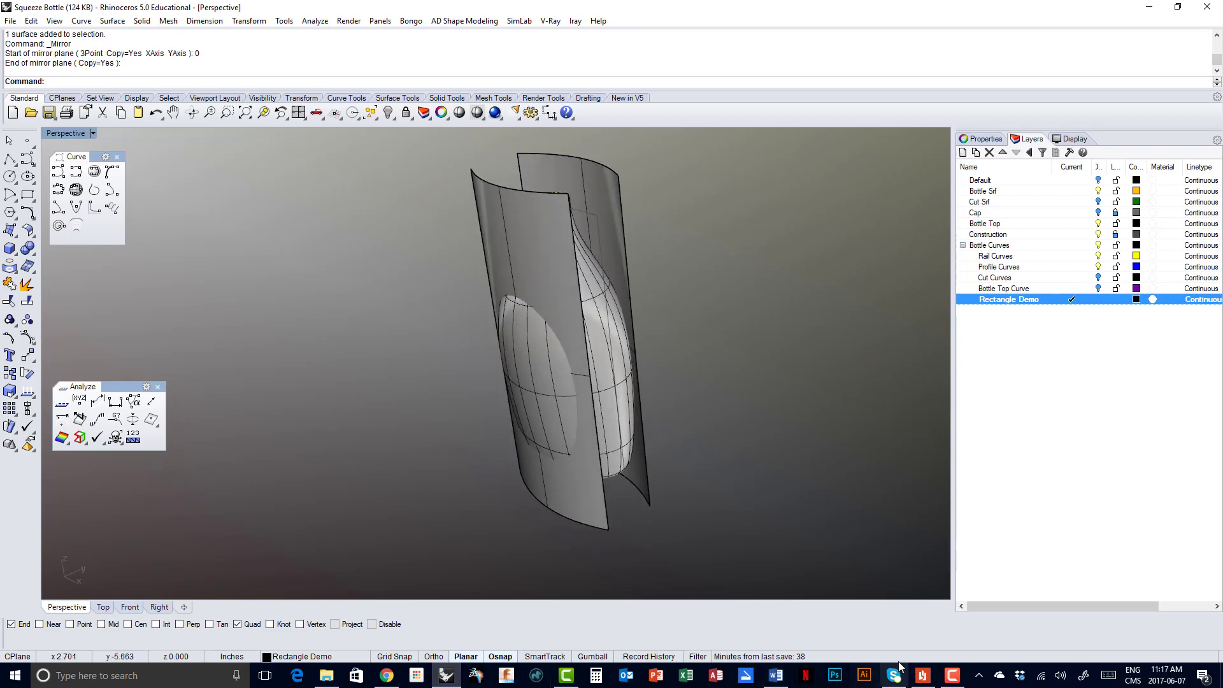
Switch to the training manual in Reader and read the instructions for removing the lofted surfaces from the bottle
left_click(922, 677)
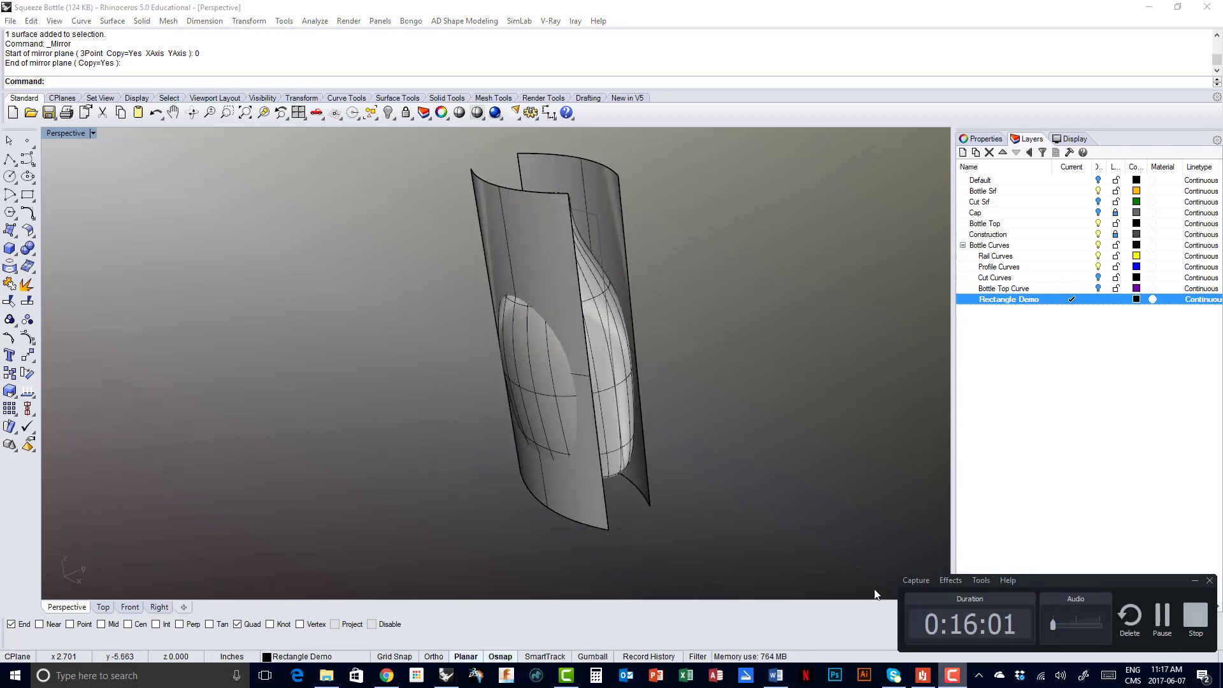
left_click(919, 679)
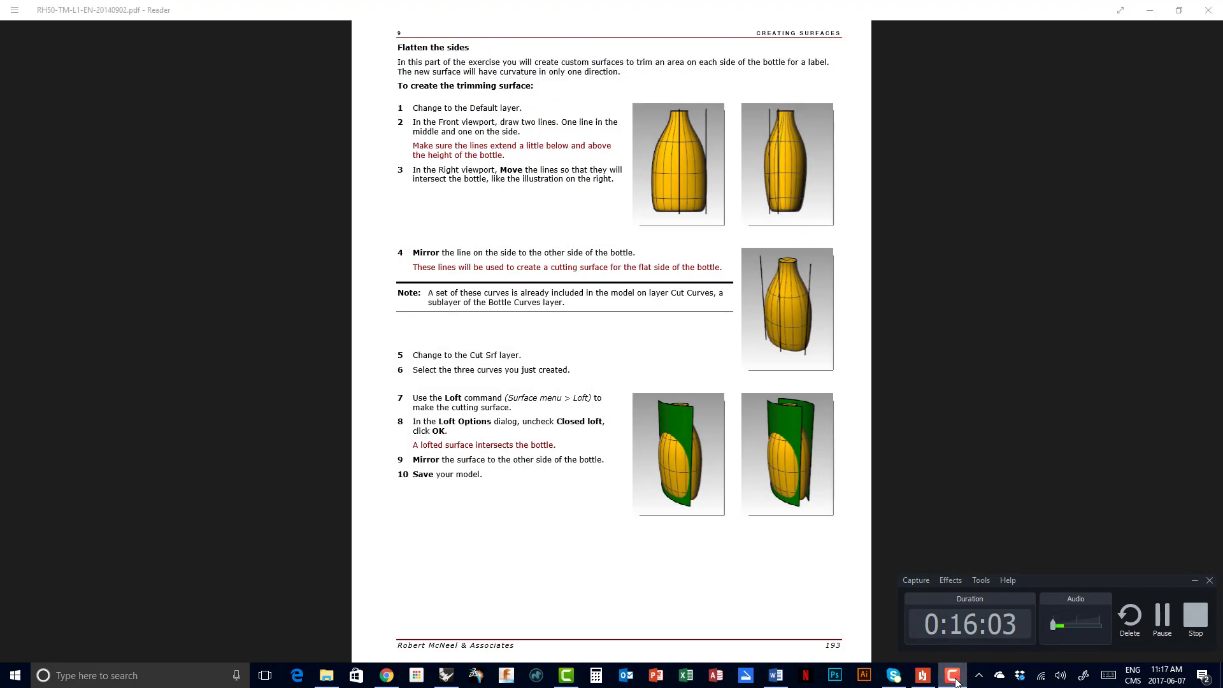
scroll(593, 441, "down", 3)
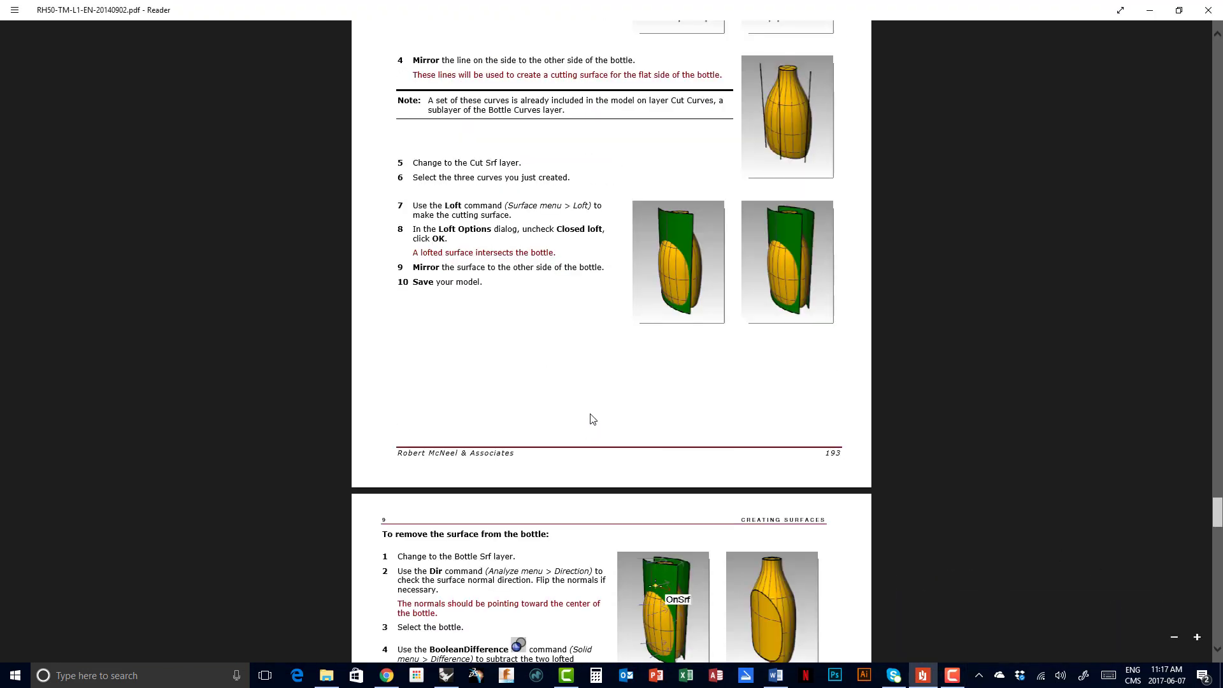
scroll(625, 394, "down", 3)
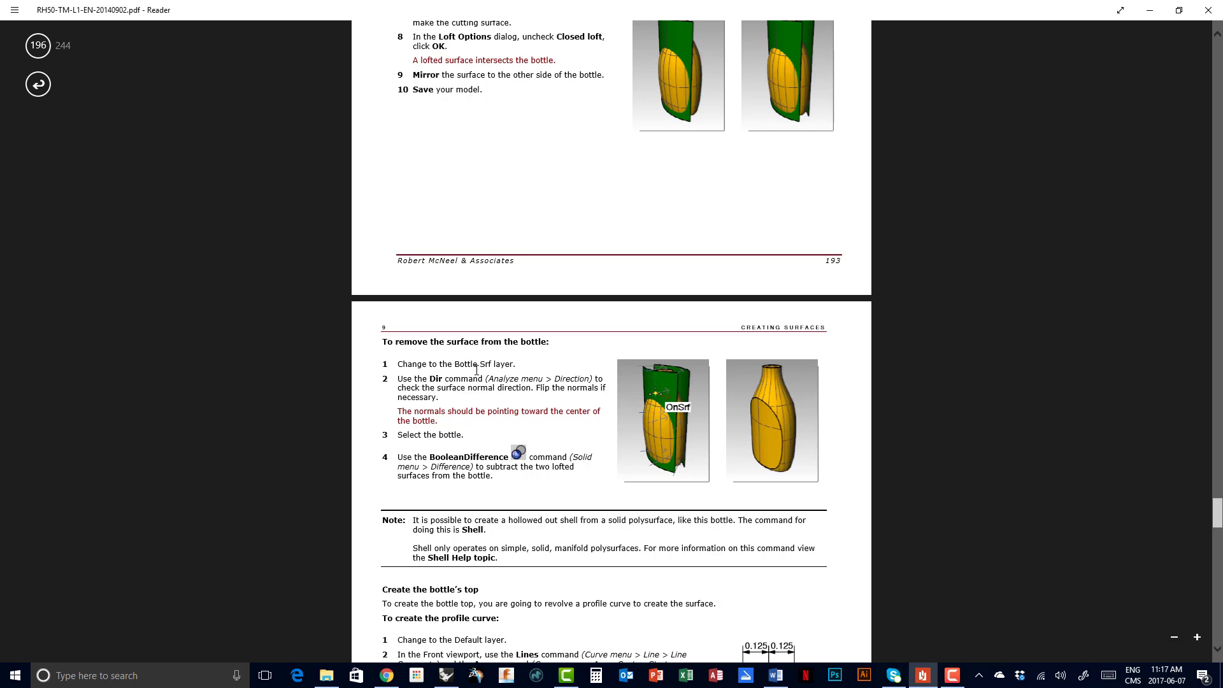
scroll(477, 370, "up", 2)
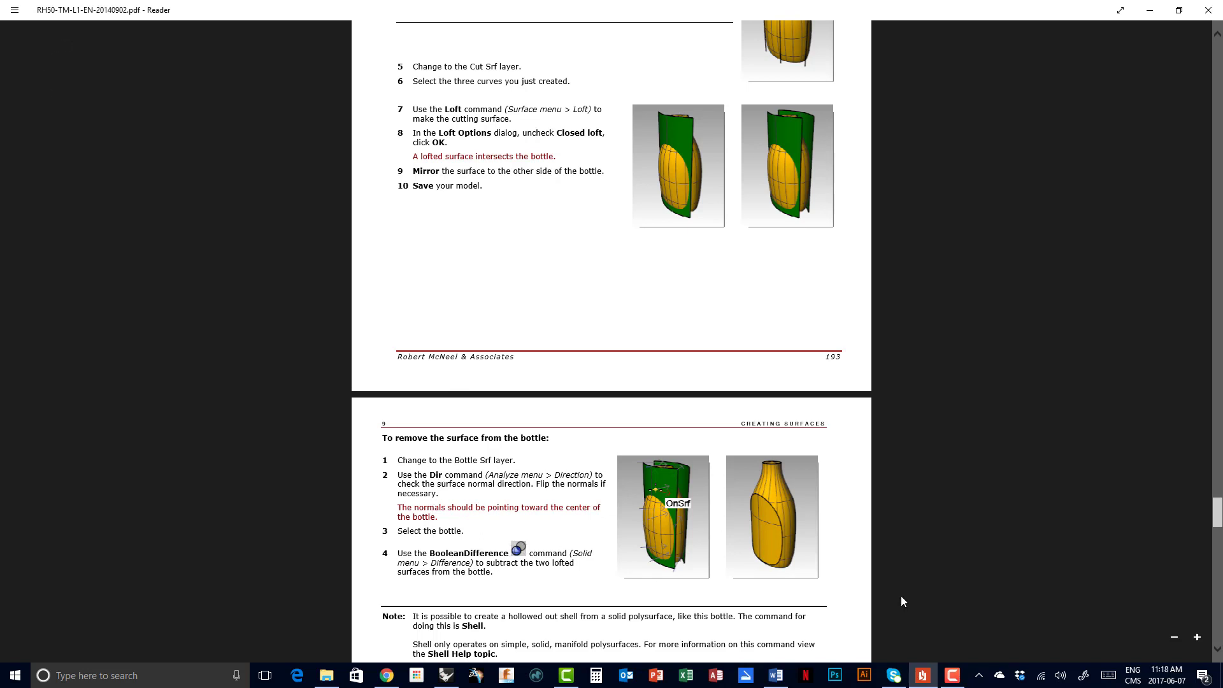
Switch back to Rhino and subtract the near lofted surface from the bottle with BooleanDifference, keeping DeleteInput=Yes
left_click(446, 674)
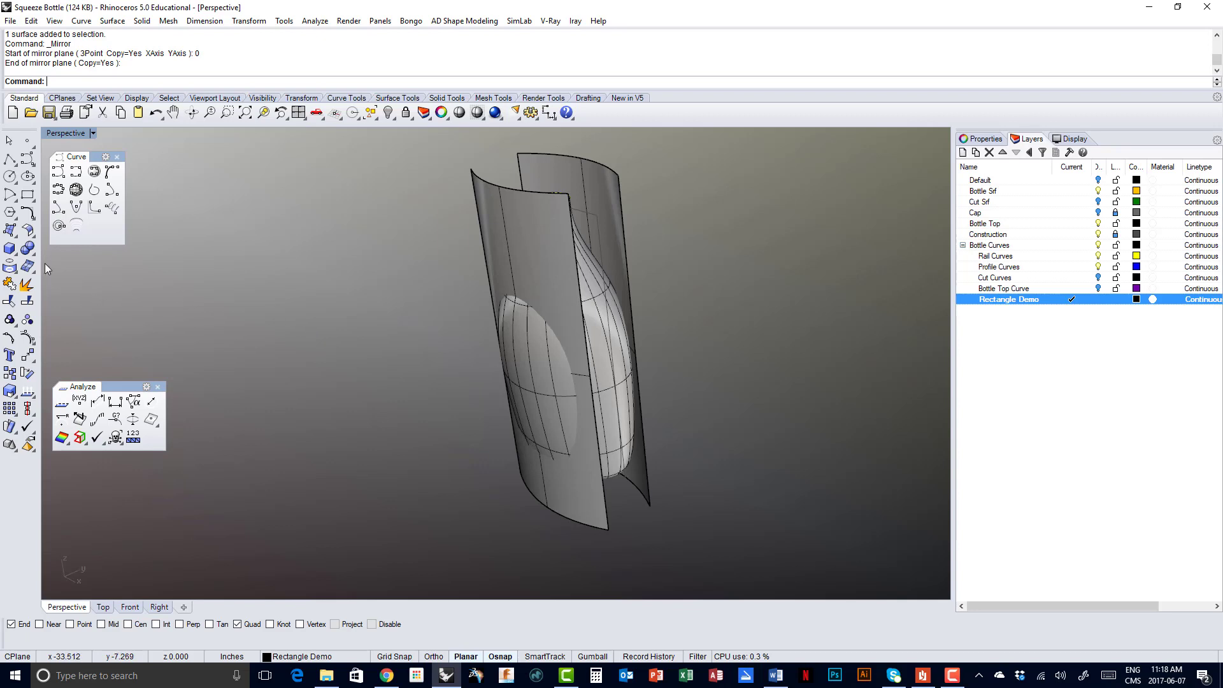
left_click(30, 253)
left_click_drag(59, 250, 75, 251)
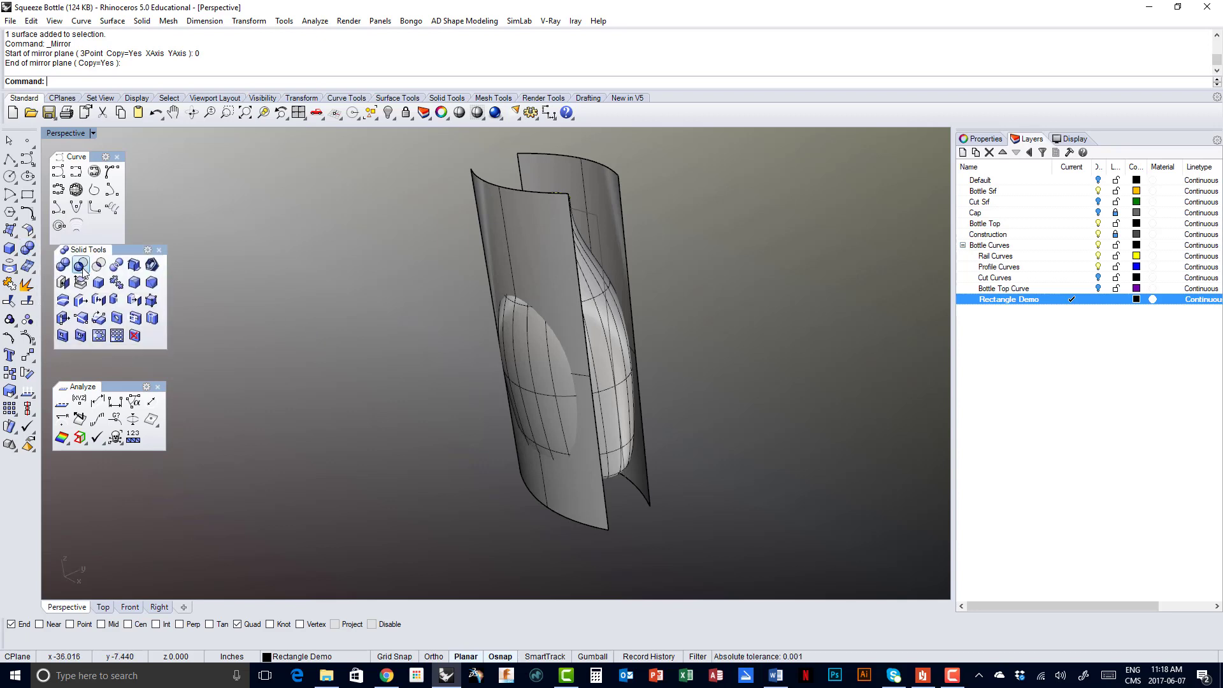
left_click(81, 264)
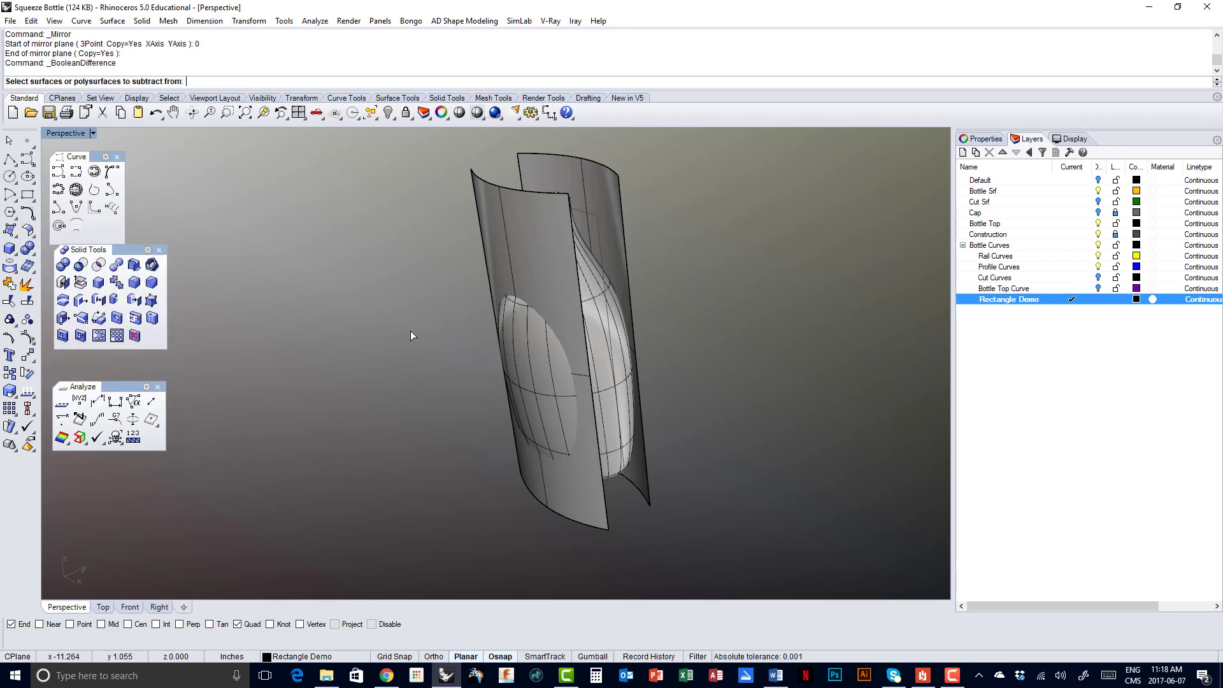
left_click(598, 337)
key("Return")
left_click(489, 213)
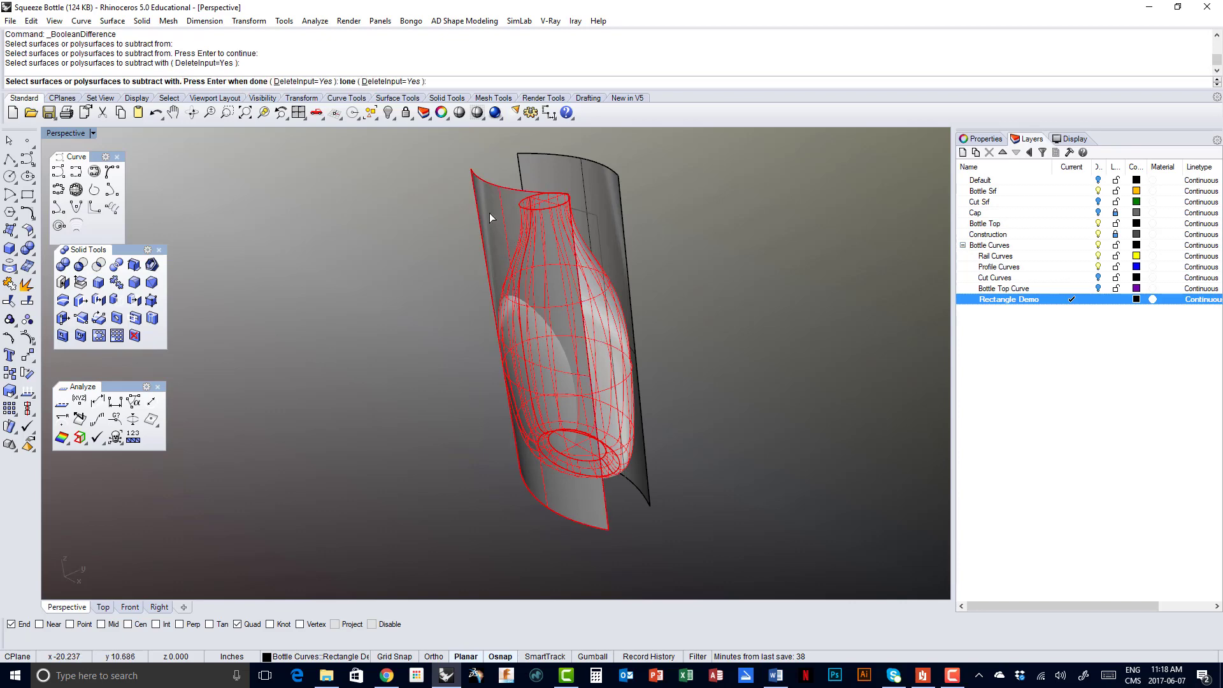
key("Return")
right_click_drag(391, 258, 366, 264)
Subtract the remaining mirrored surface from the bottle with BooleanDifference, keeping DeleteInput=Yes, to flatten the opposite side
right_click(530, 268)
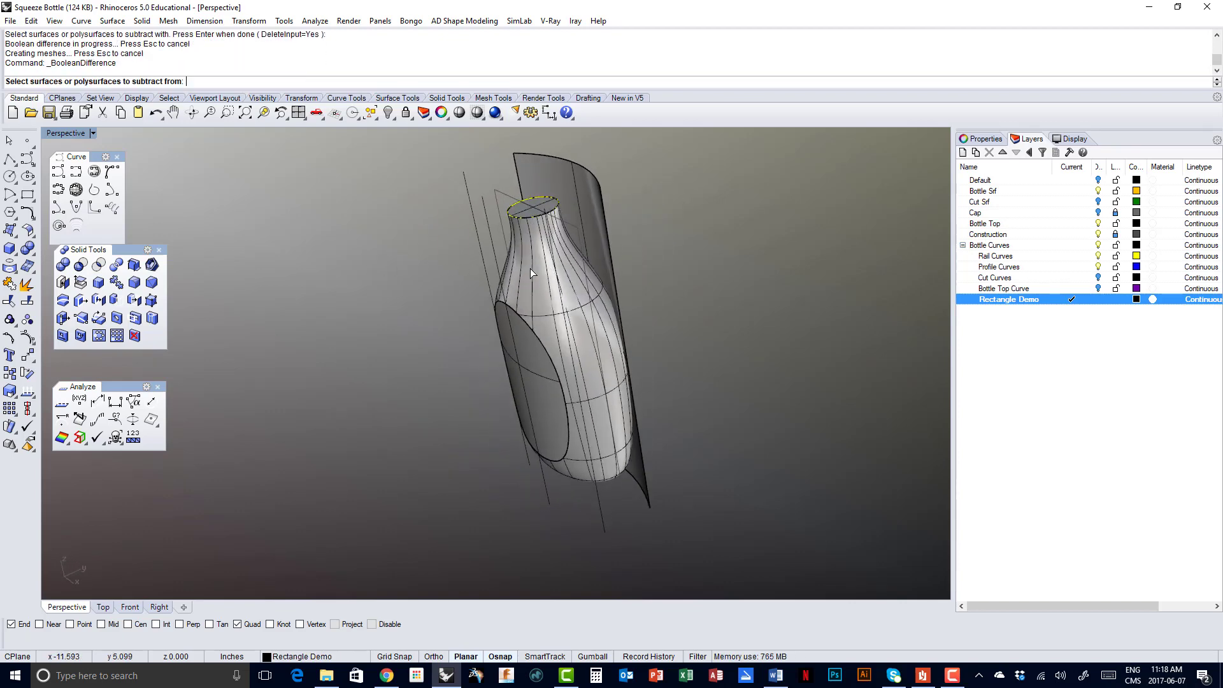
left_click(81, 264)
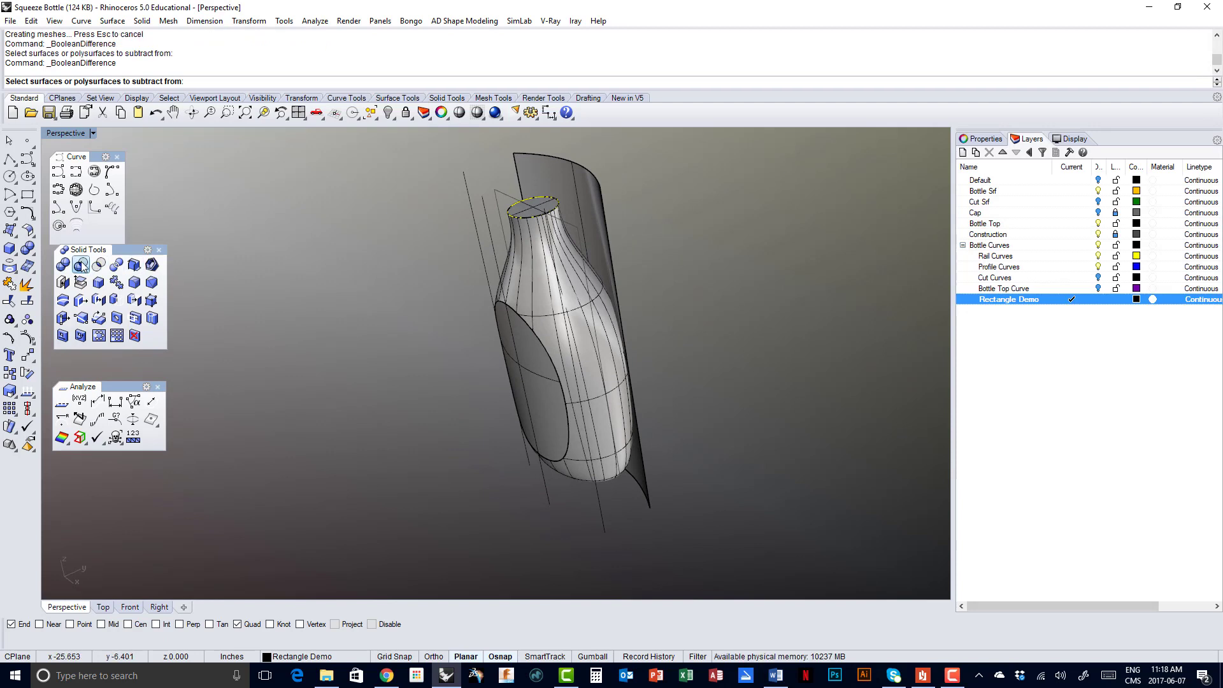
left_click(513, 263)
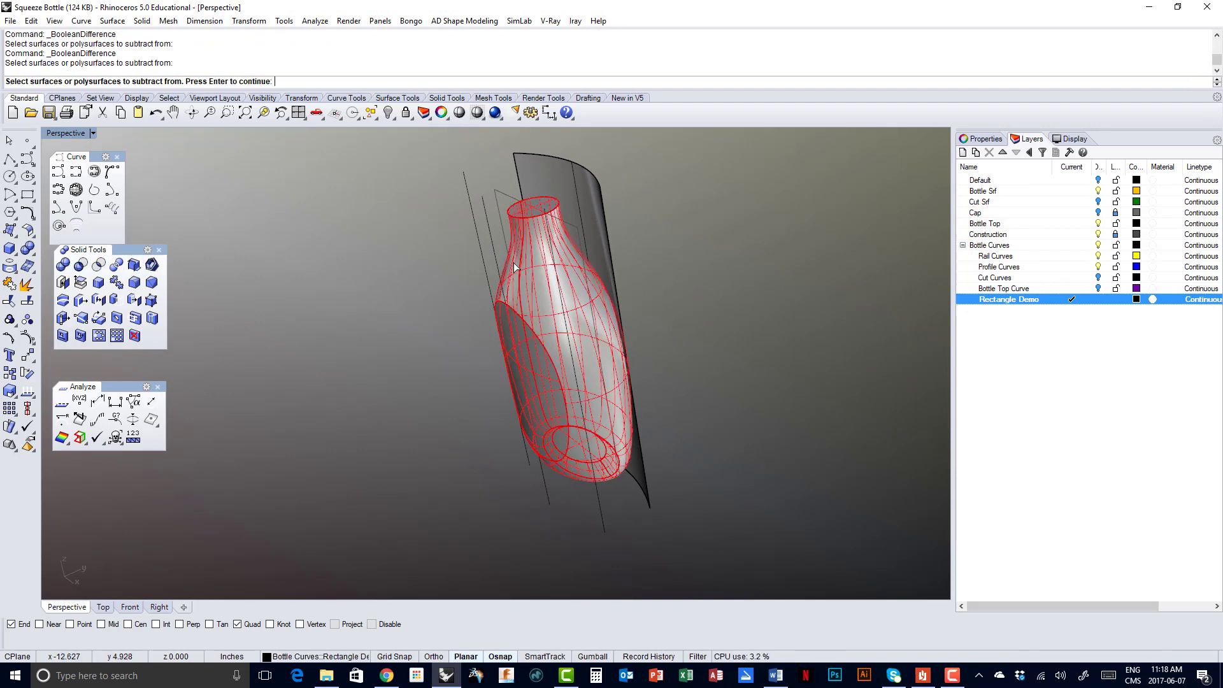
key("Return")
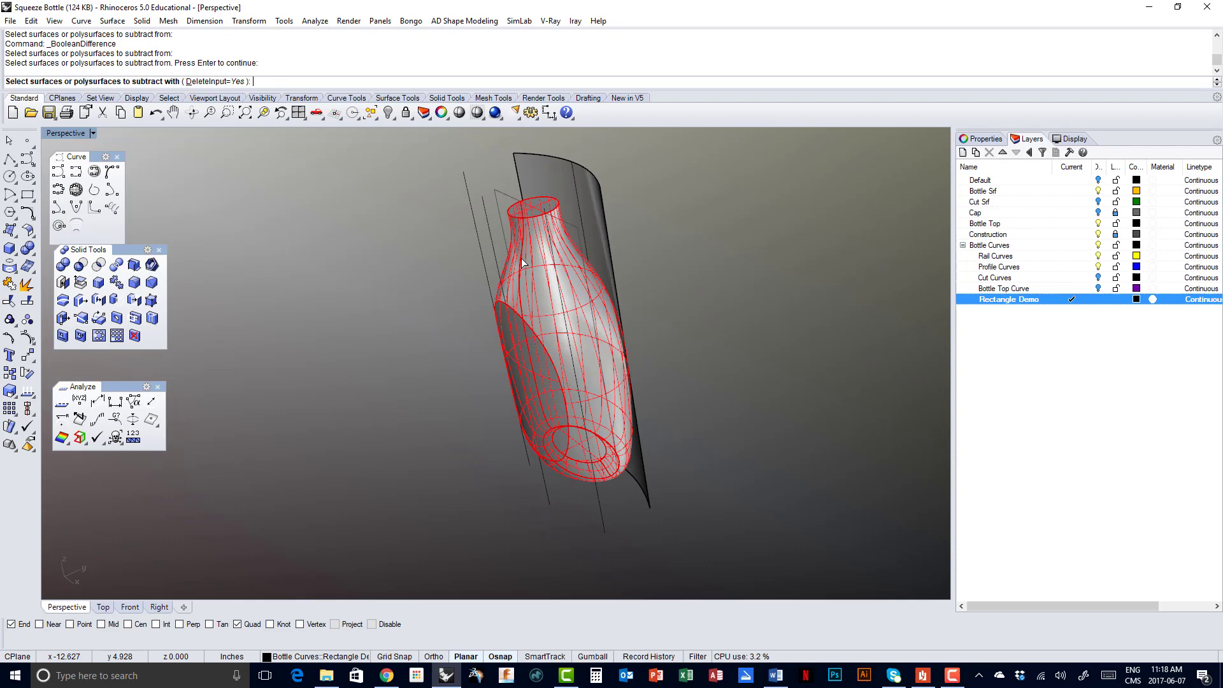
left_click(555, 185)
key("Return")
right_click_drag(613, 337, 688, 377)
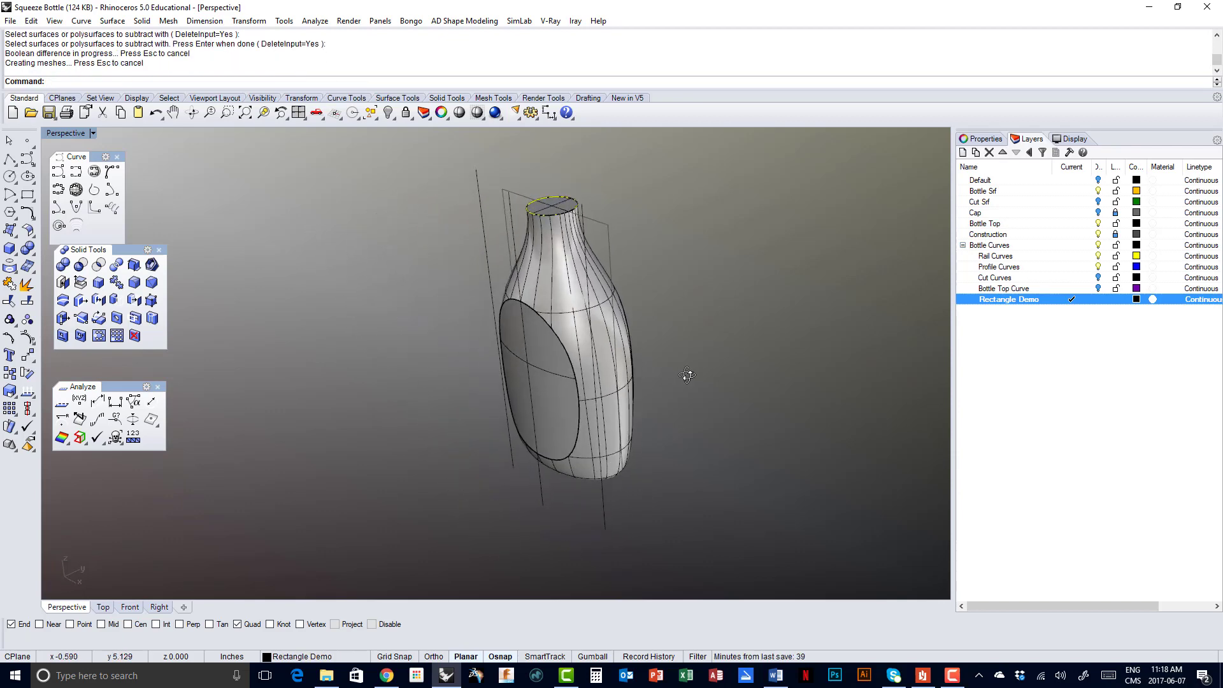
Undo both Boolean differences on the bottle and clear the selection
key("ctrl+z")
key("ctrl+z")
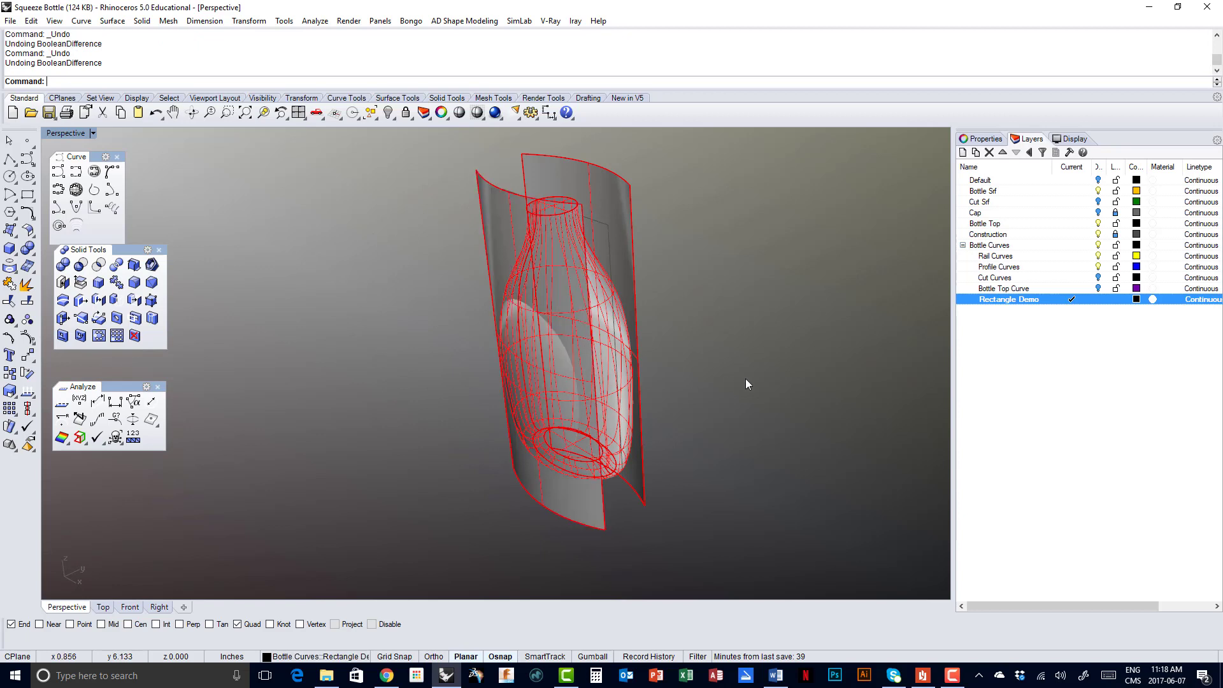
key("Escape")
right_click_drag(541, 270, 551, 292, "shift")
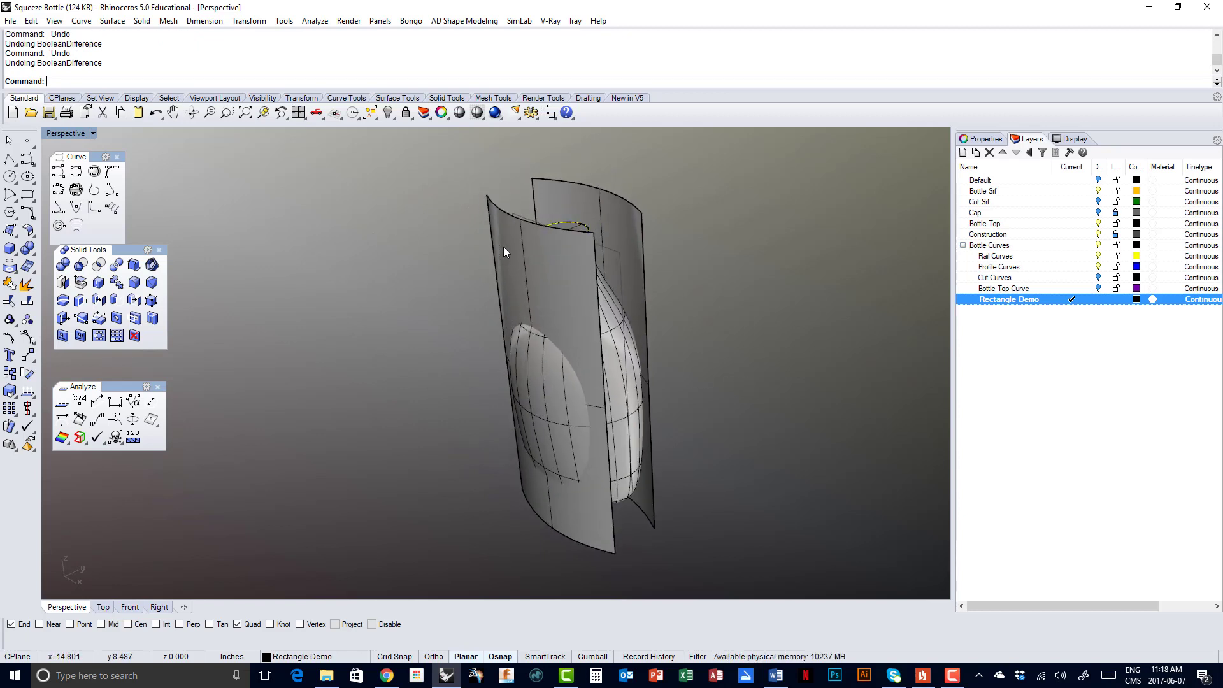
right_click_drag(503, 247, 510, 251)
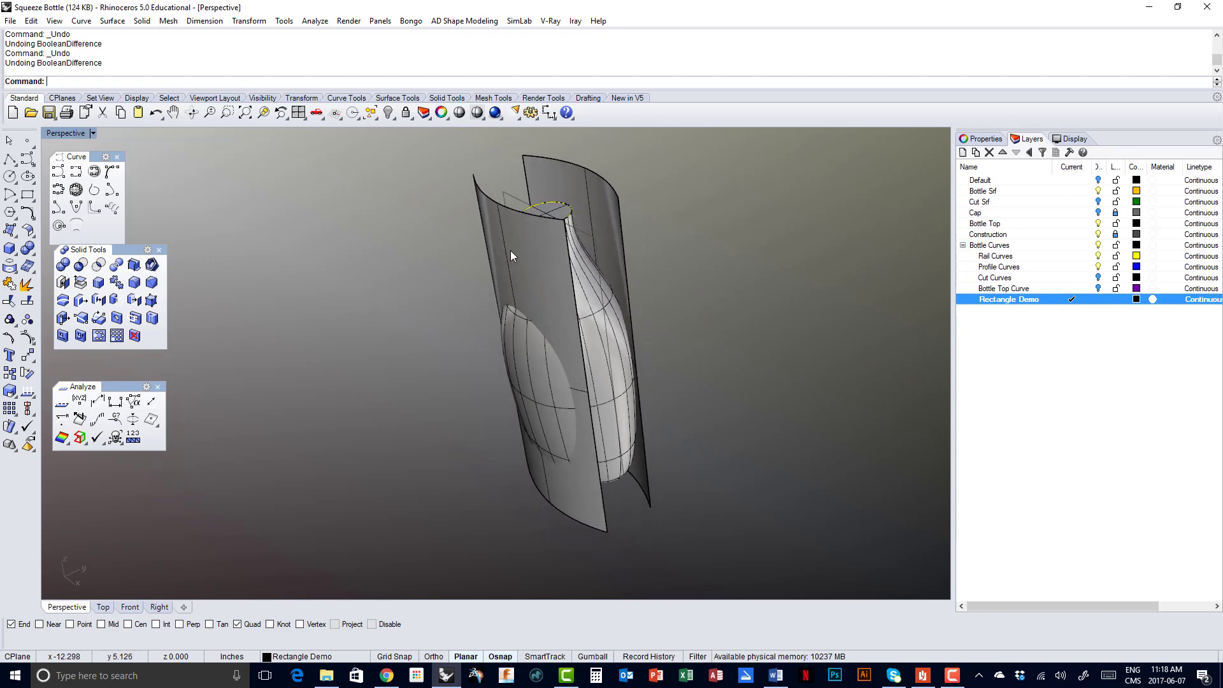
Flip the near lofted surface's normals with the Dir command so they point away from the bottle, and deselect it
left_click(488, 227)
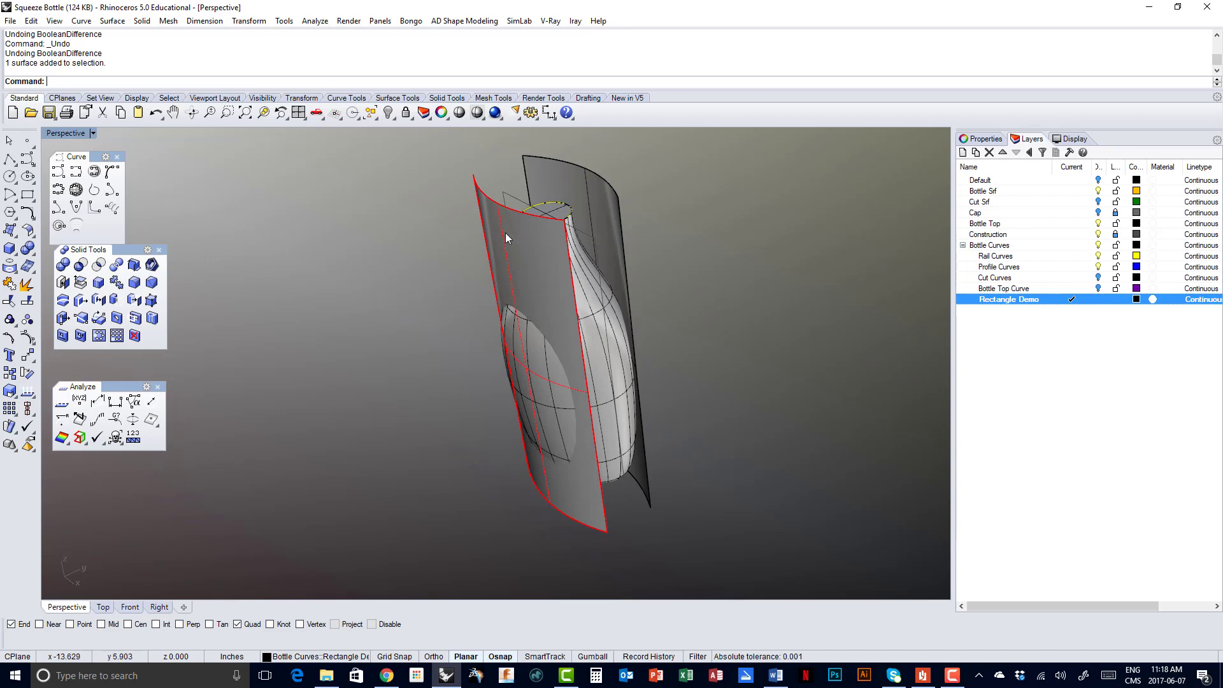
left_click(28, 393)
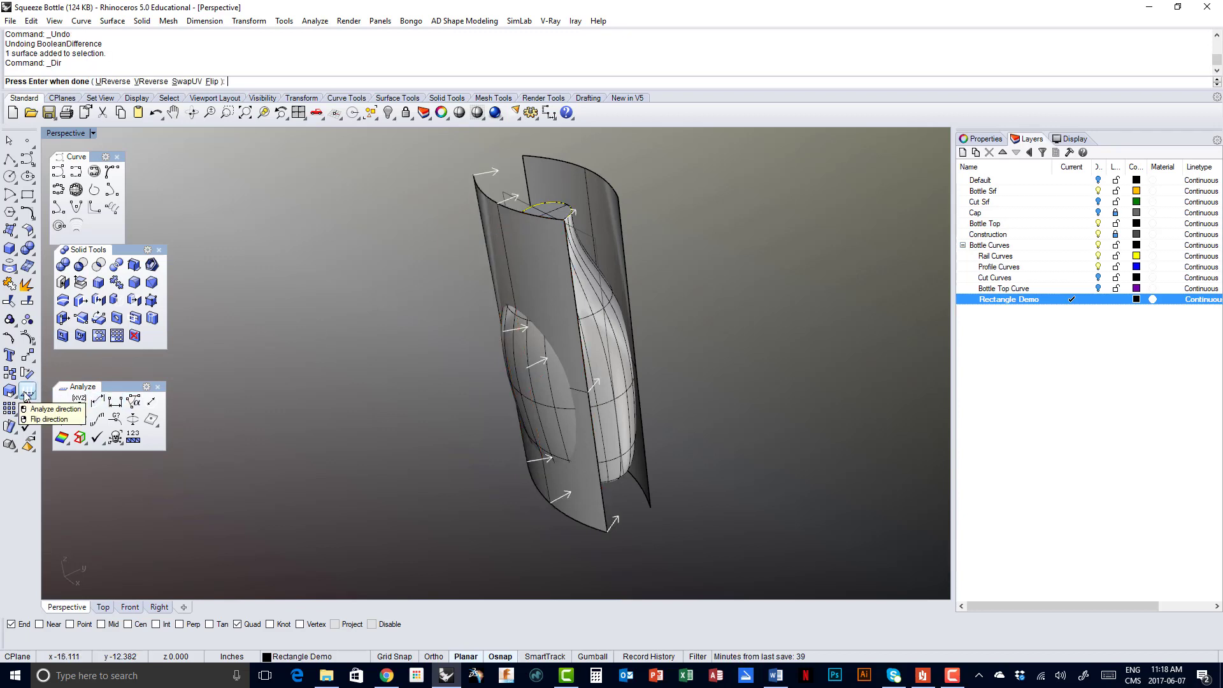
right_click_drag(446, 258, 445, 298)
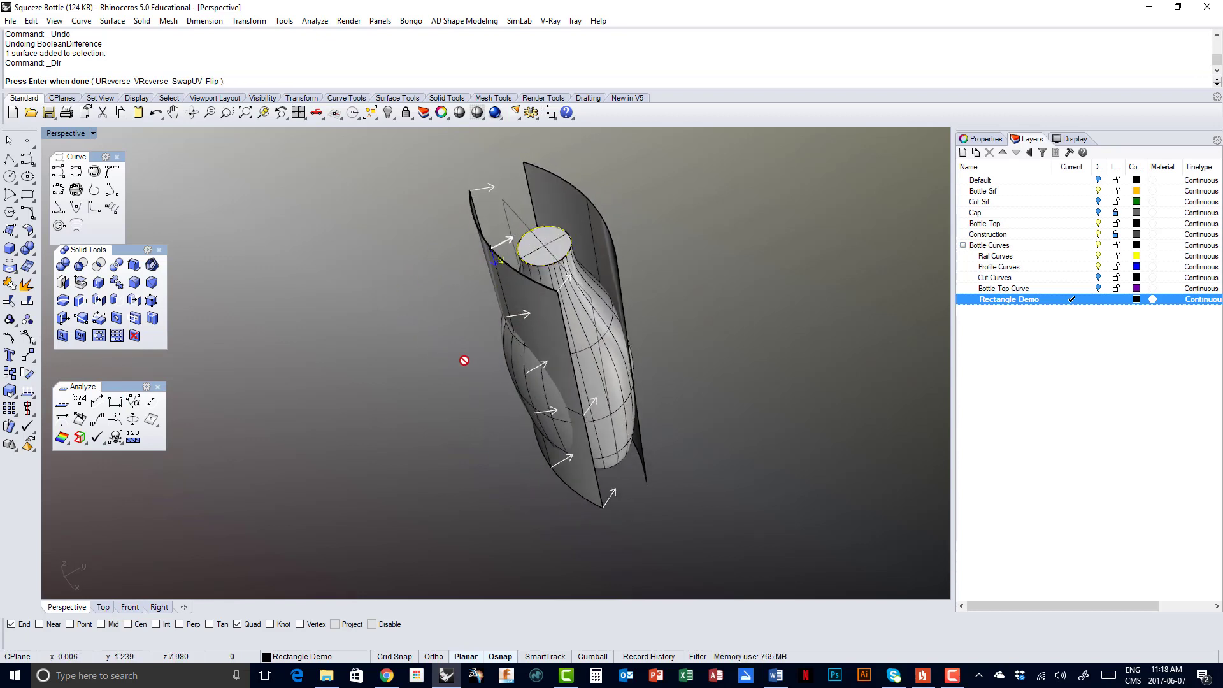
right_click_drag(431, 273, 456, 227)
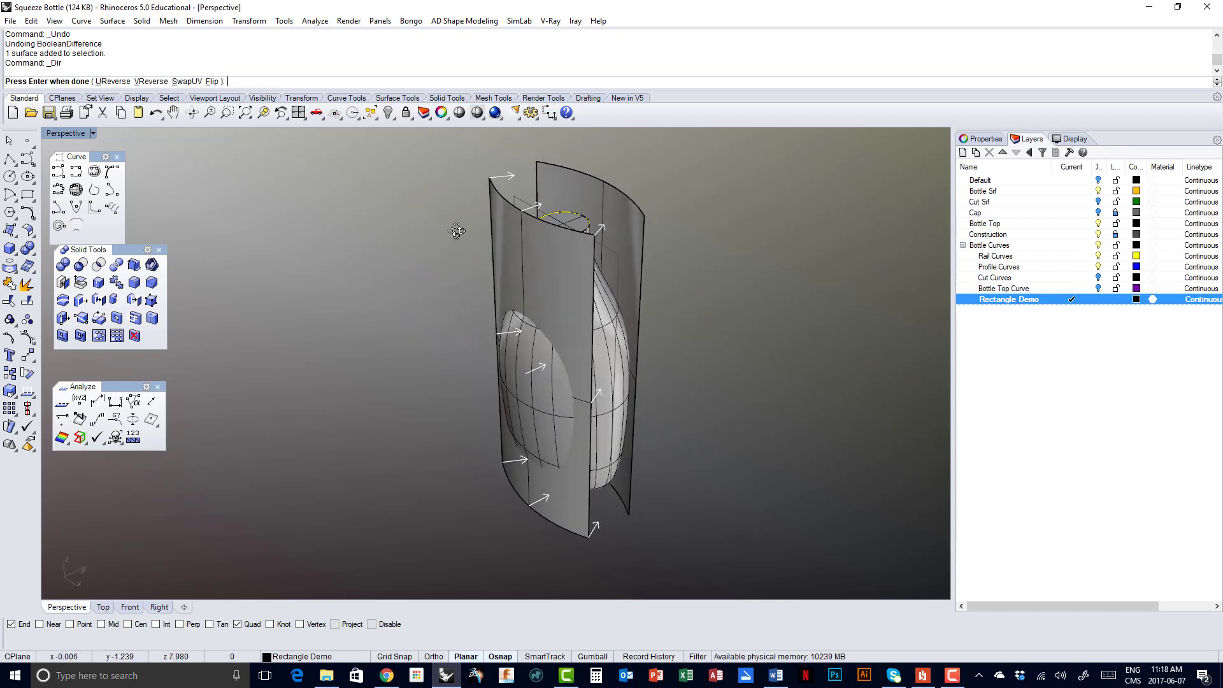
left_click(505, 238)
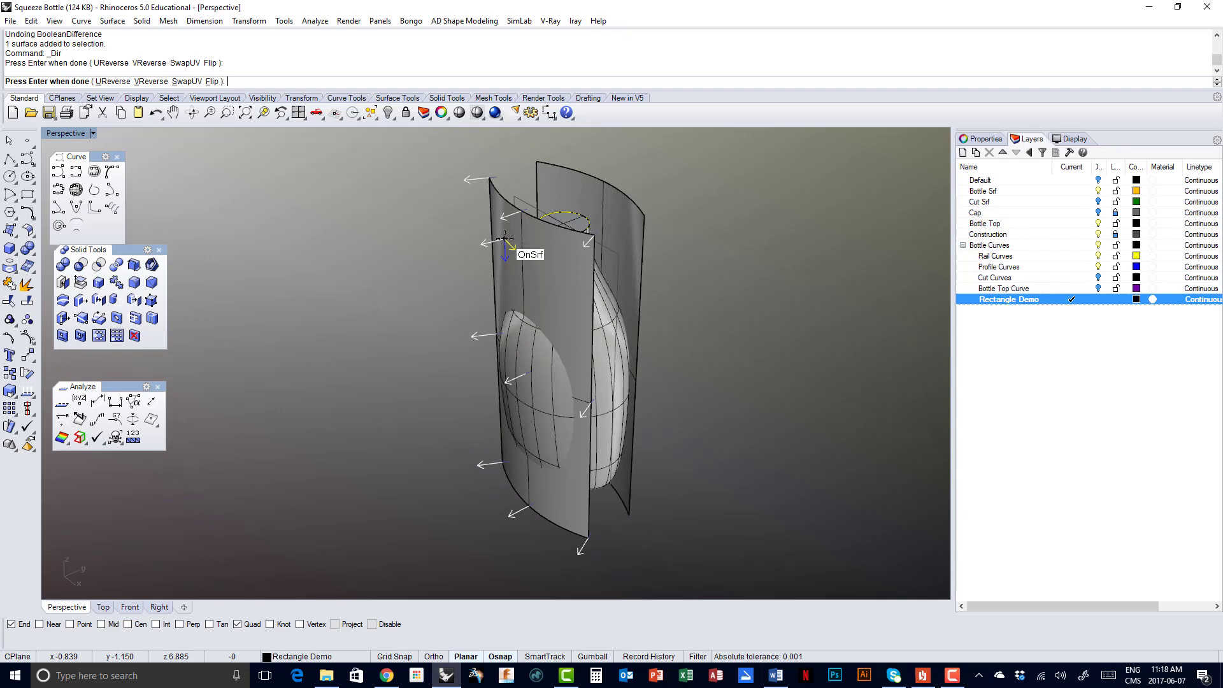
key("Return")
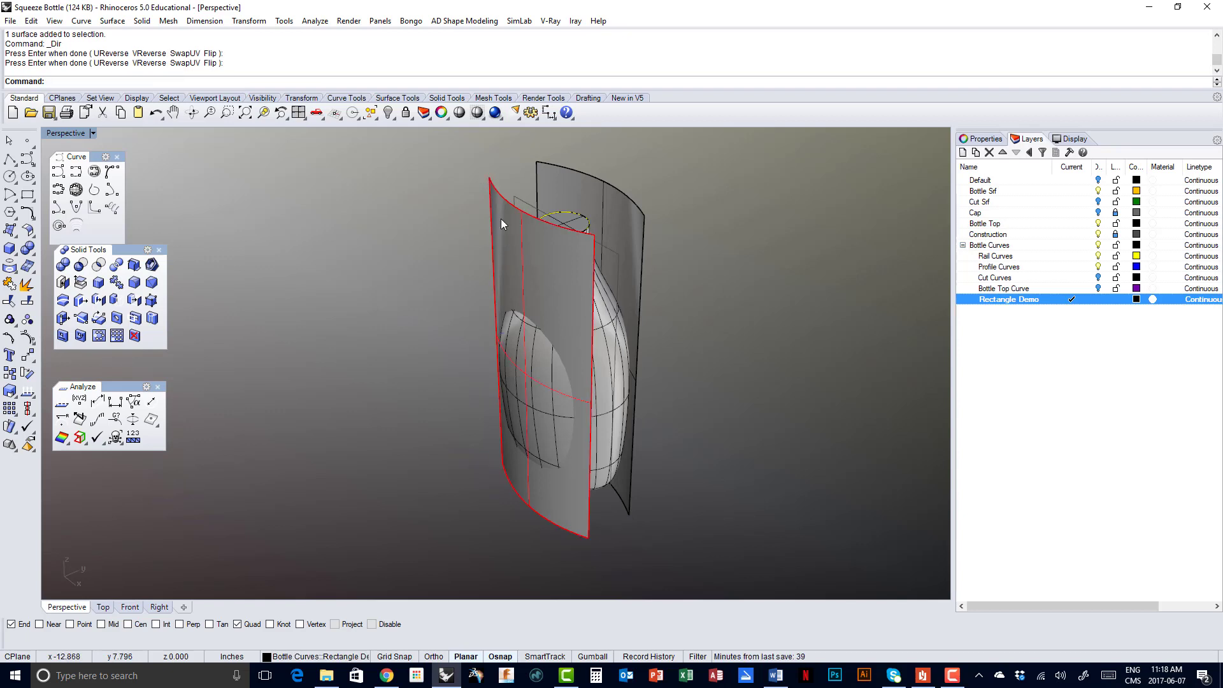
left_click(460, 246)
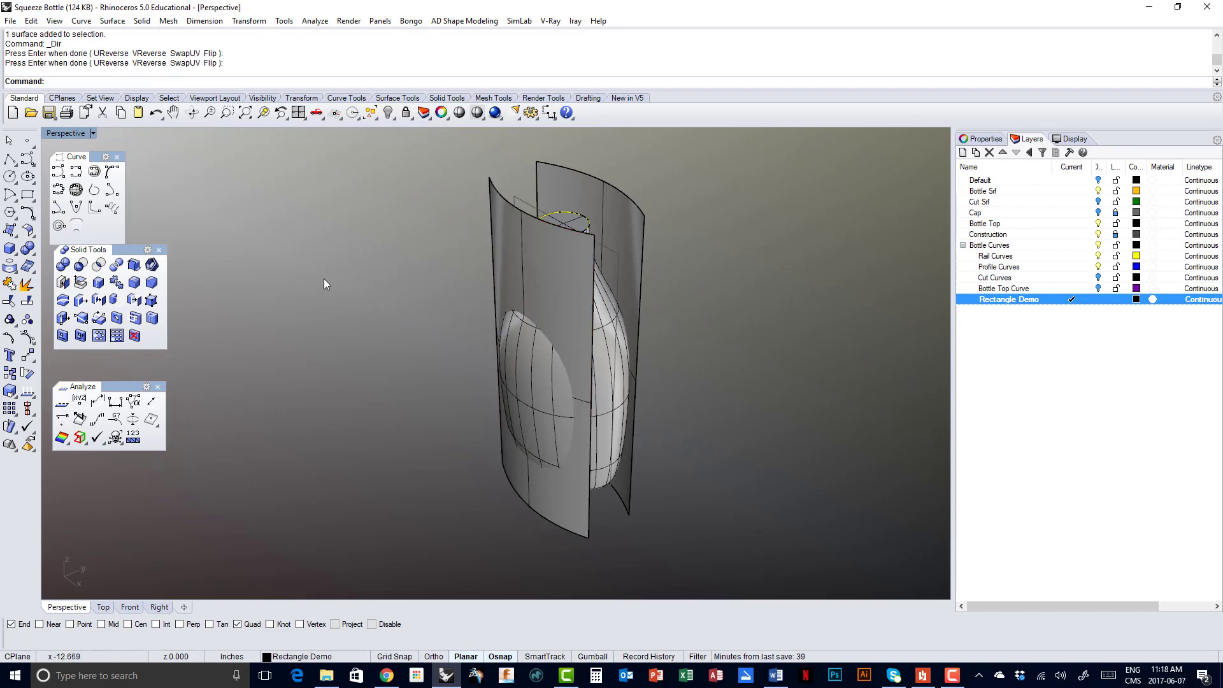
Subtract the near lofted surface from the bottle with BooleanDifference, keeping DeleteInput=Yes, and inspect the remaining piece from several angles
left_click(80, 267)
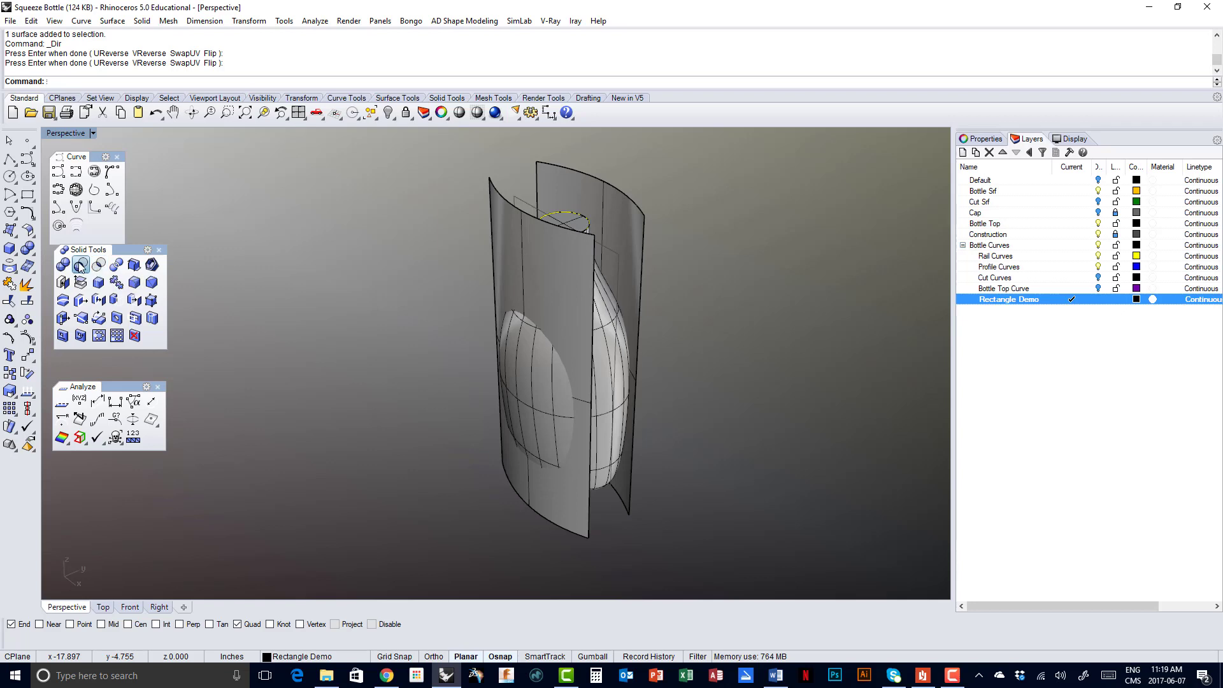
left_click(533, 385)
key("Return")
left_click(491, 216)
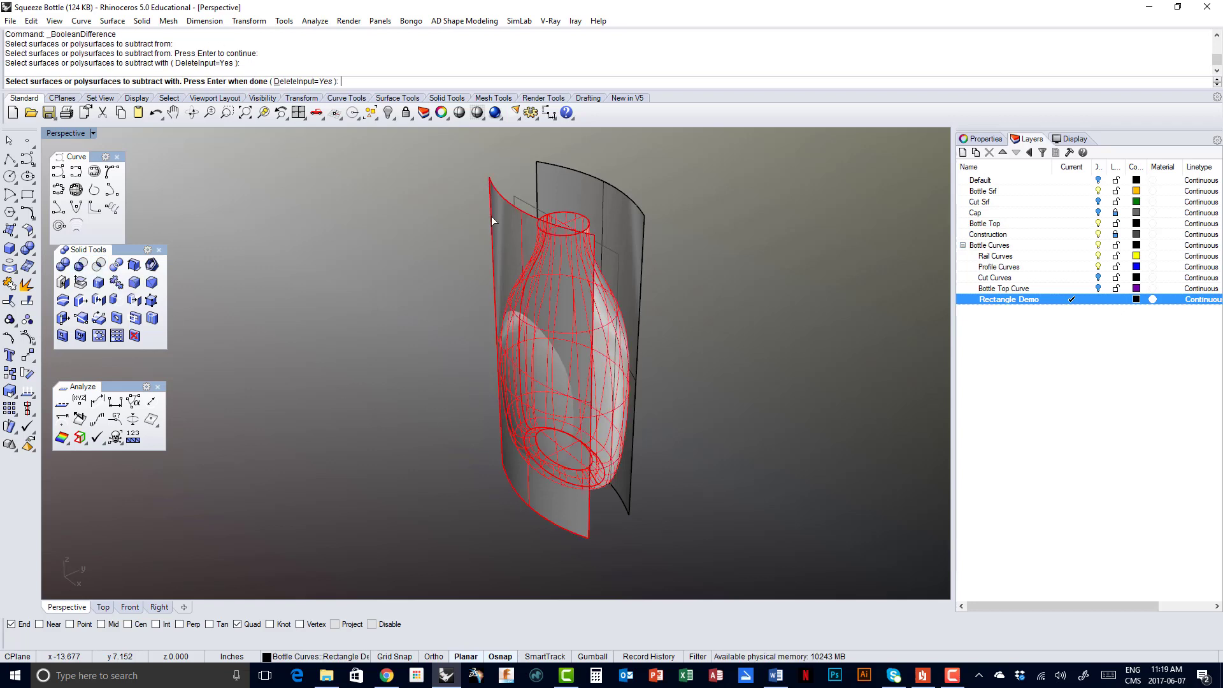
key("Return")
right_click_drag(418, 293, 396, 293)
scroll(519, 372, "up", 4)
right_click_drag(518, 372, 568, 341)
left_click(554, 357)
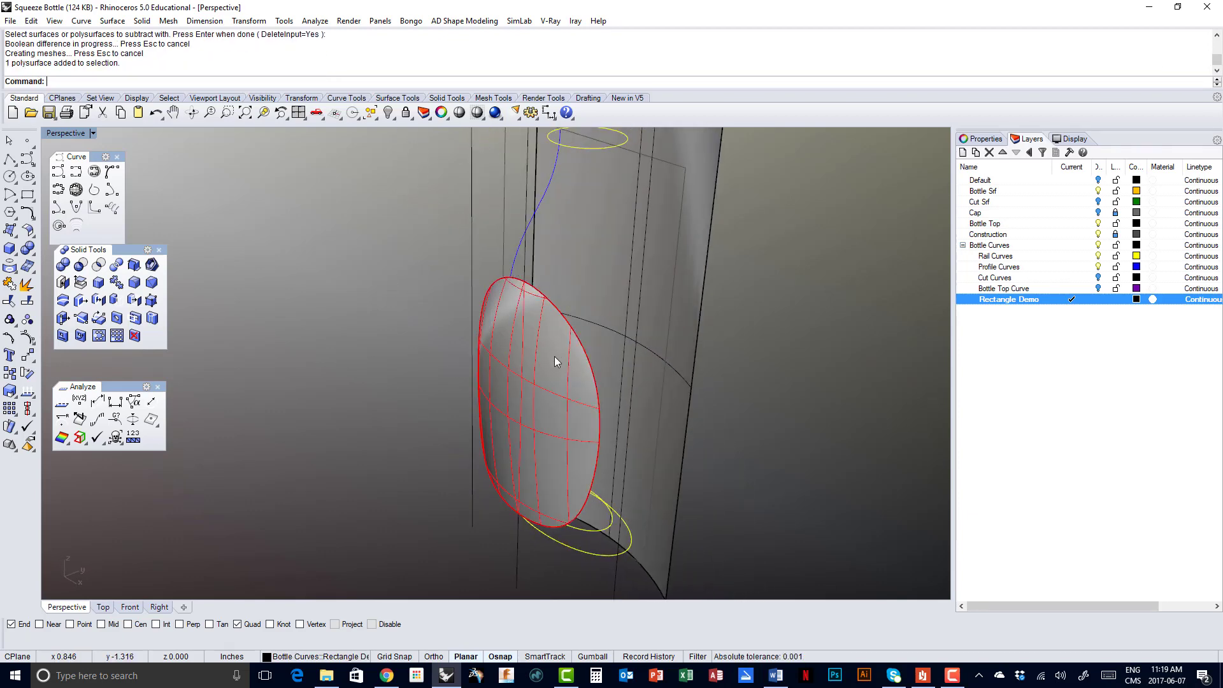
left_click(291, 309)
right_click_drag(292, 308, 372, 296)
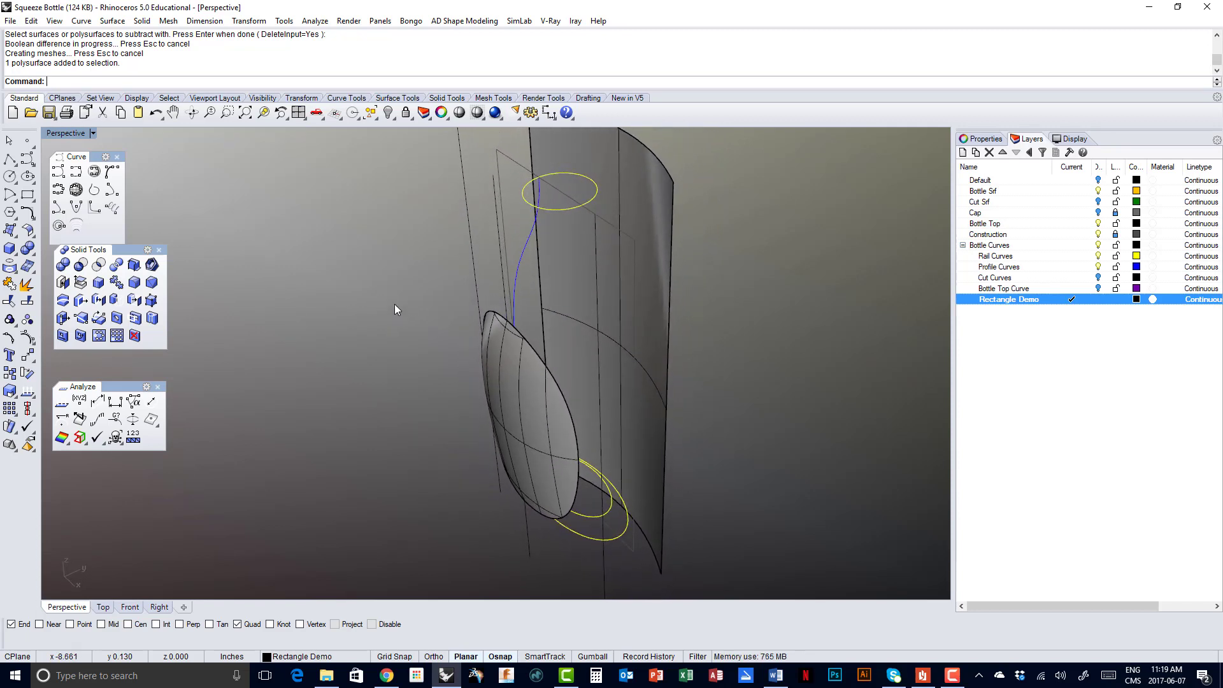
Undo the Boolean difference and flip the near lofted surface's normals back toward the bottle with Dir
left_click(155, 115)
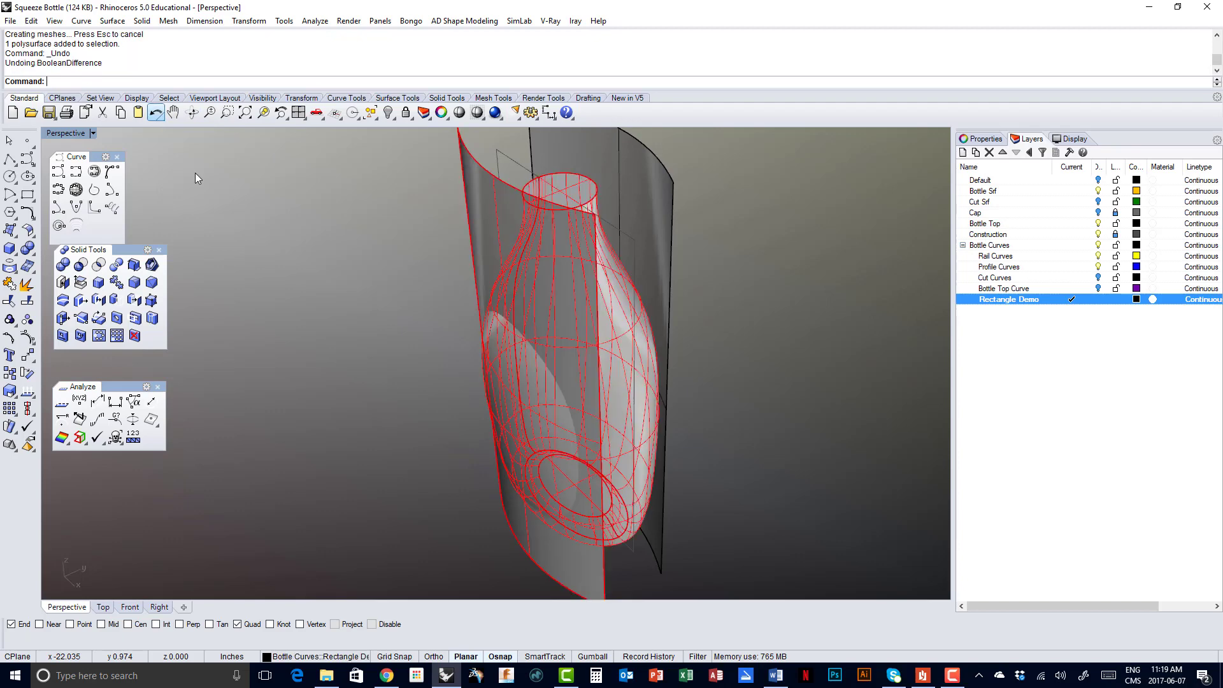
left_click(495, 206)
left_click(473, 207)
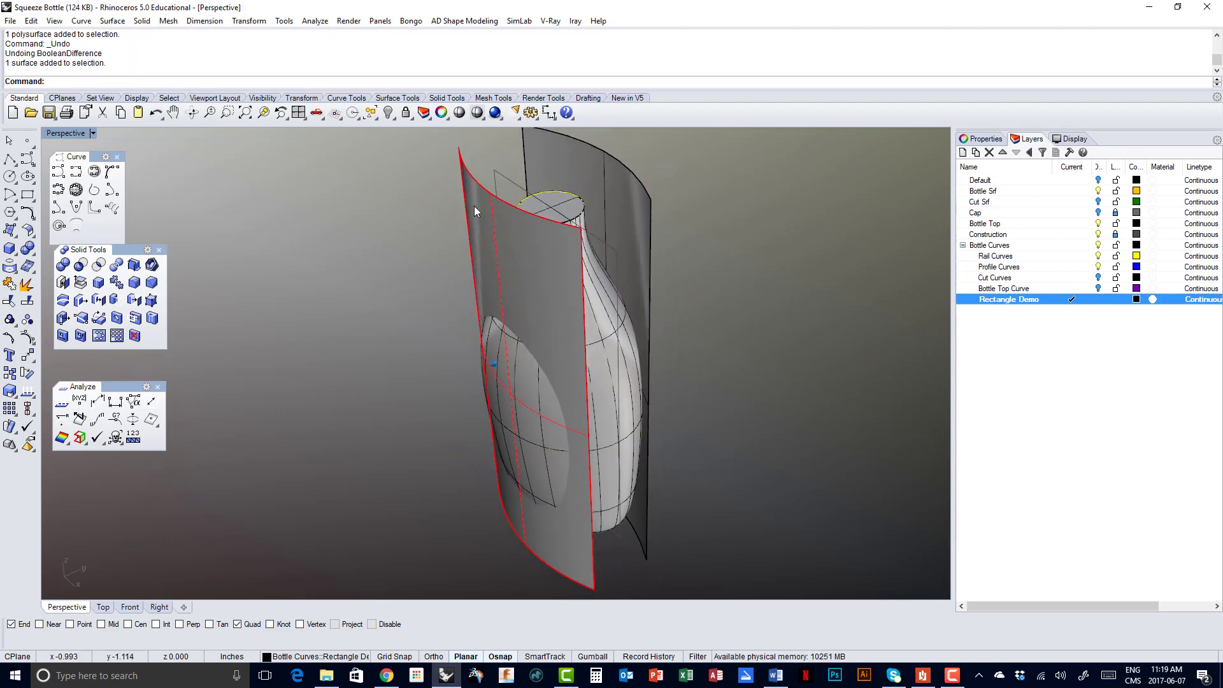
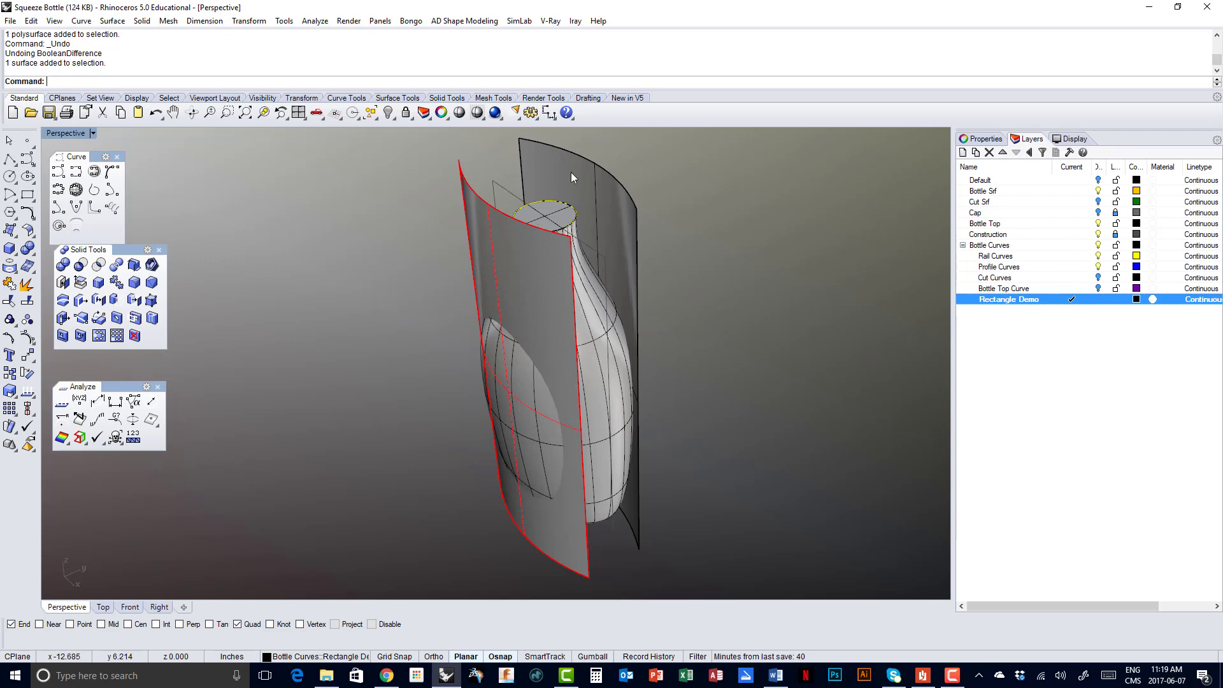
left_click(27, 391)
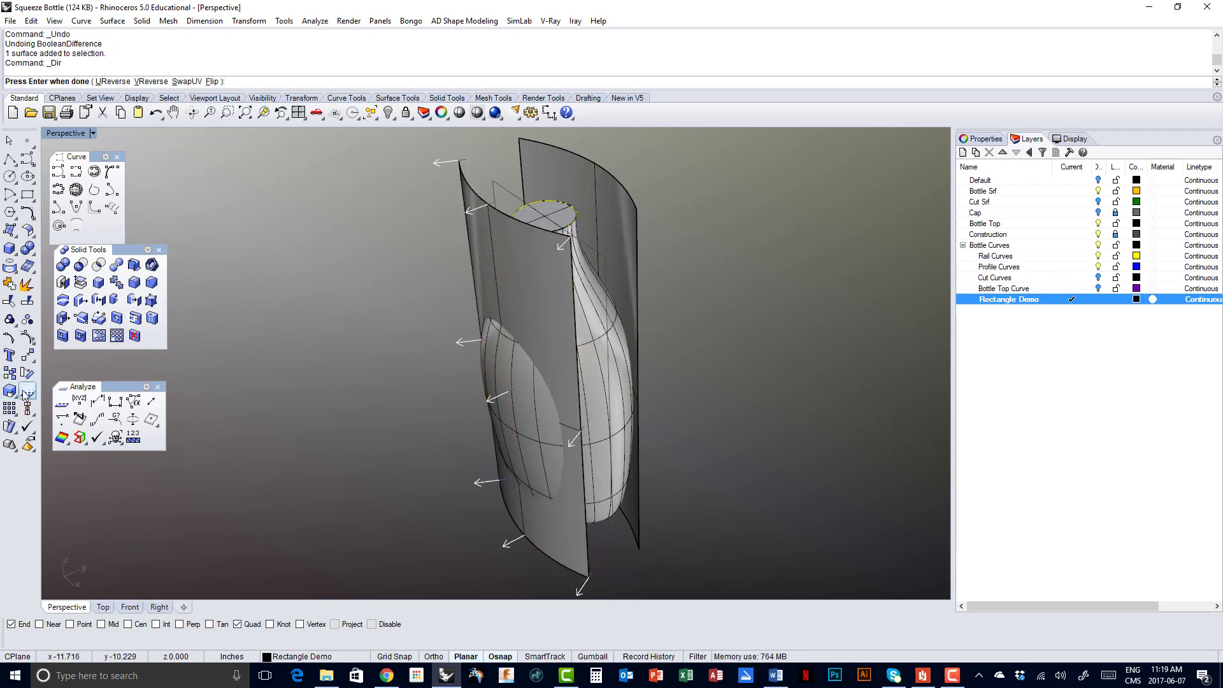
left_click(484, 242)
key("Return")
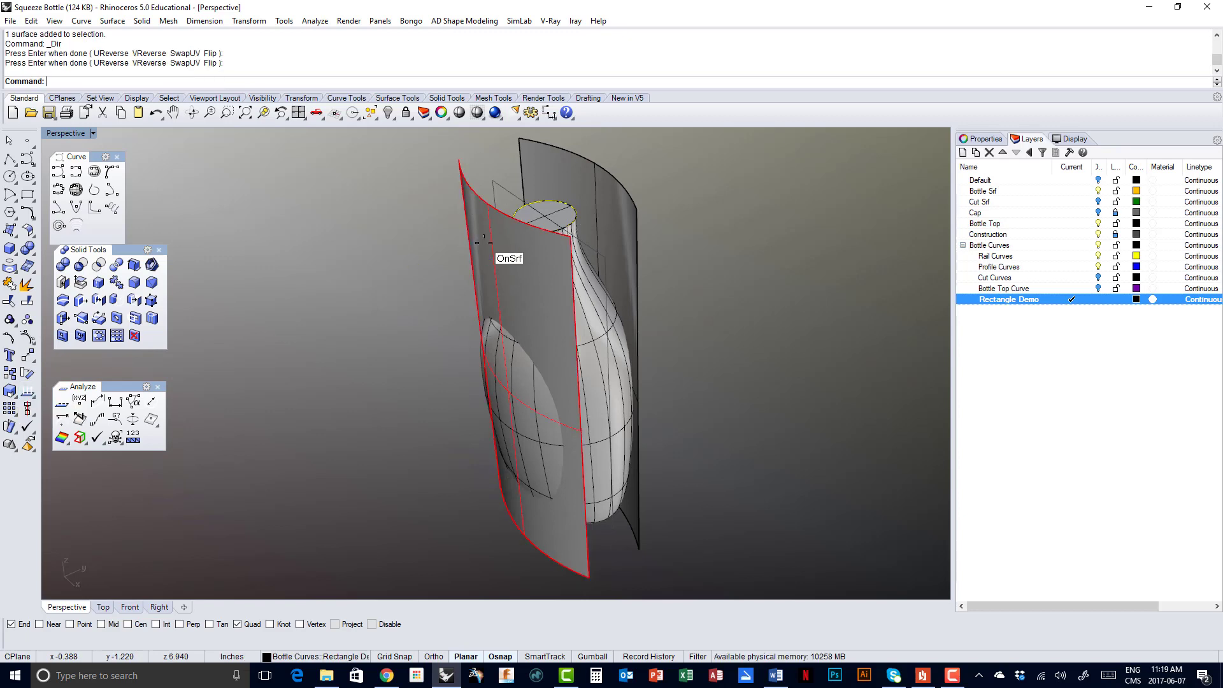
left_click(397, 229)
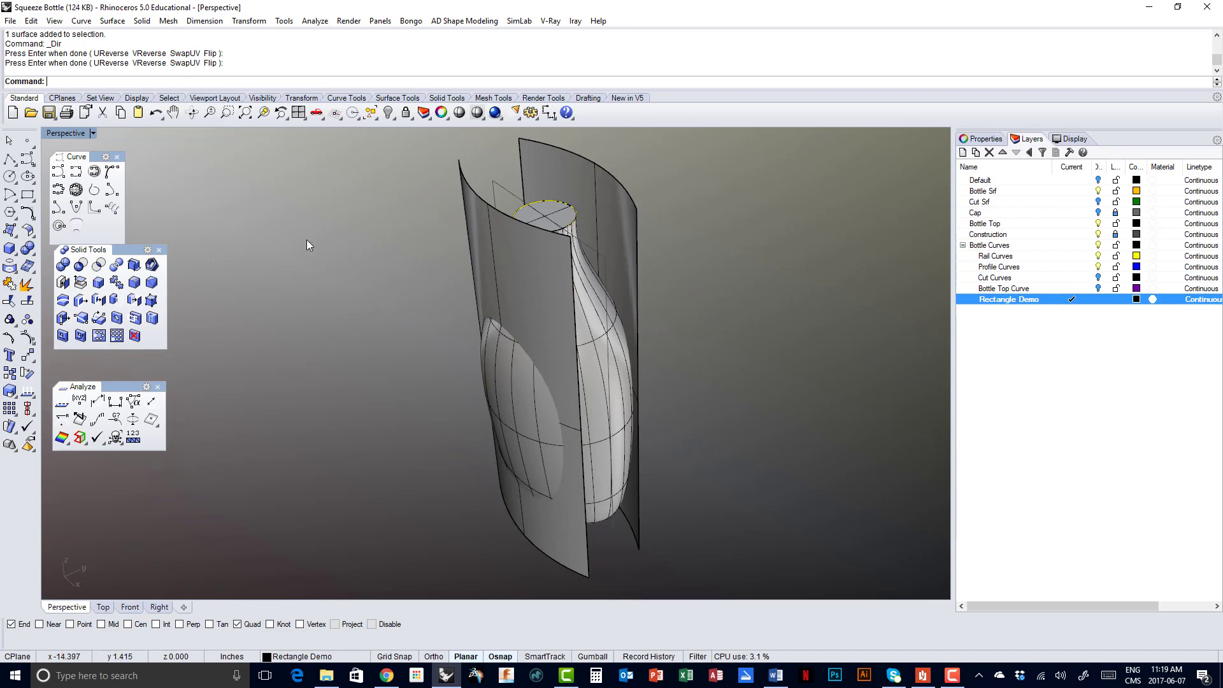
Subtract both lofted surfaces from the bottle in a single BooleanDifference, keeping DeleteInput=Yes
left_click(80, 266)
left_click(591, 361)
key("Return")
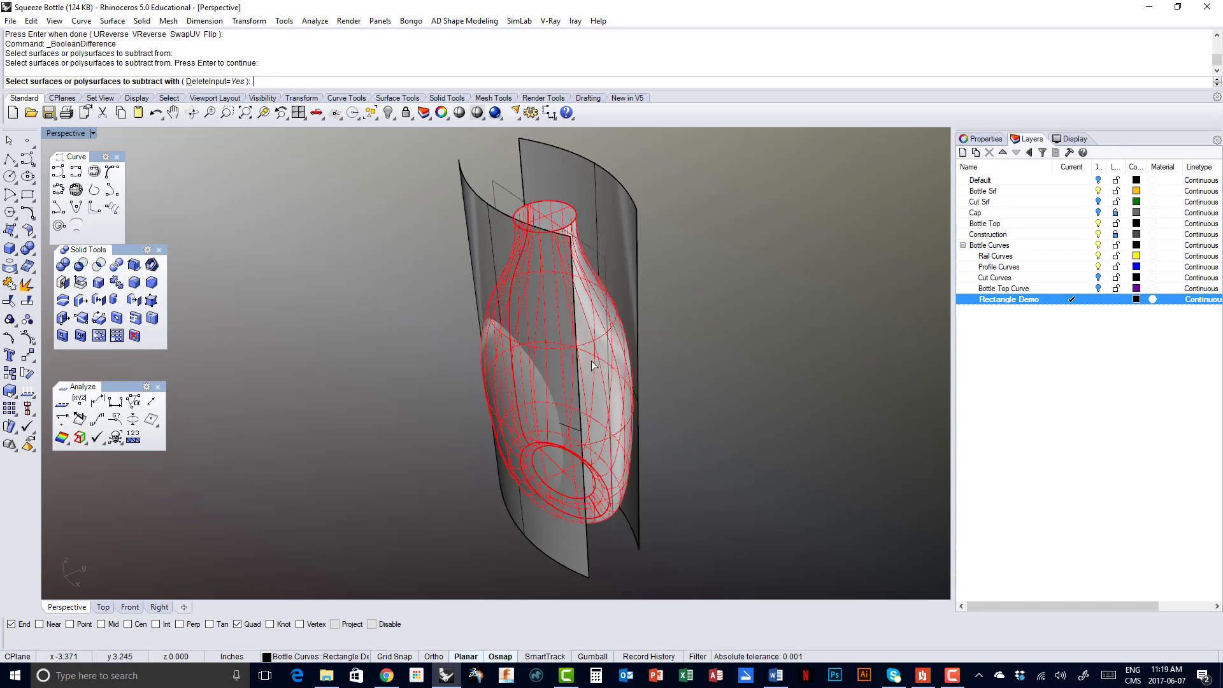
left_click(468, 218)
left_click(545, 171)
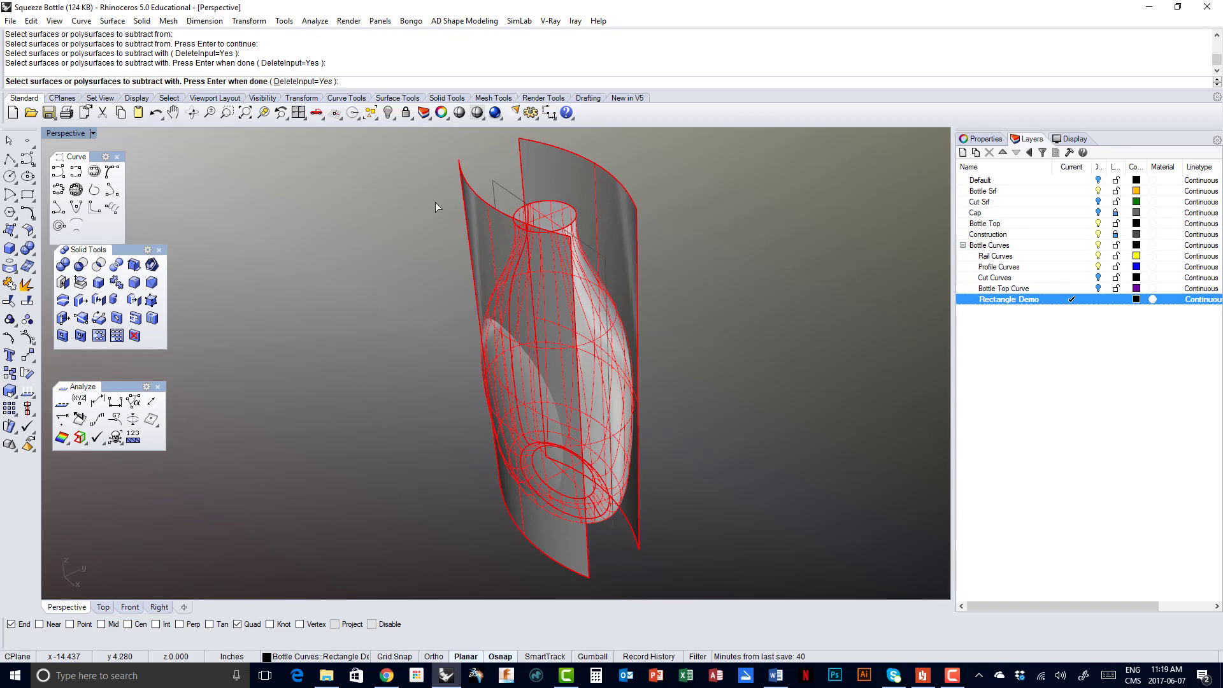
key("Return")
right_click_drag(415, 341, 447, 298)
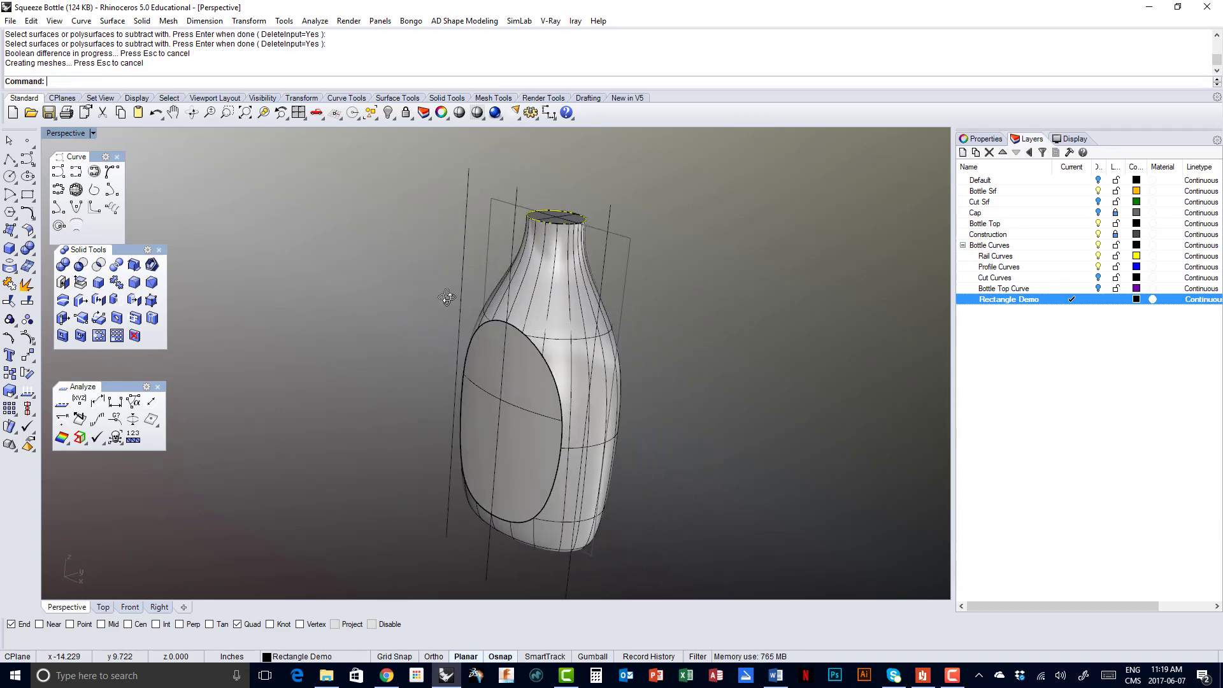
Undo the Boolean difference that removed both lofted surfaces from the bottle
left_click(157, 113)
left_click(380, 235)
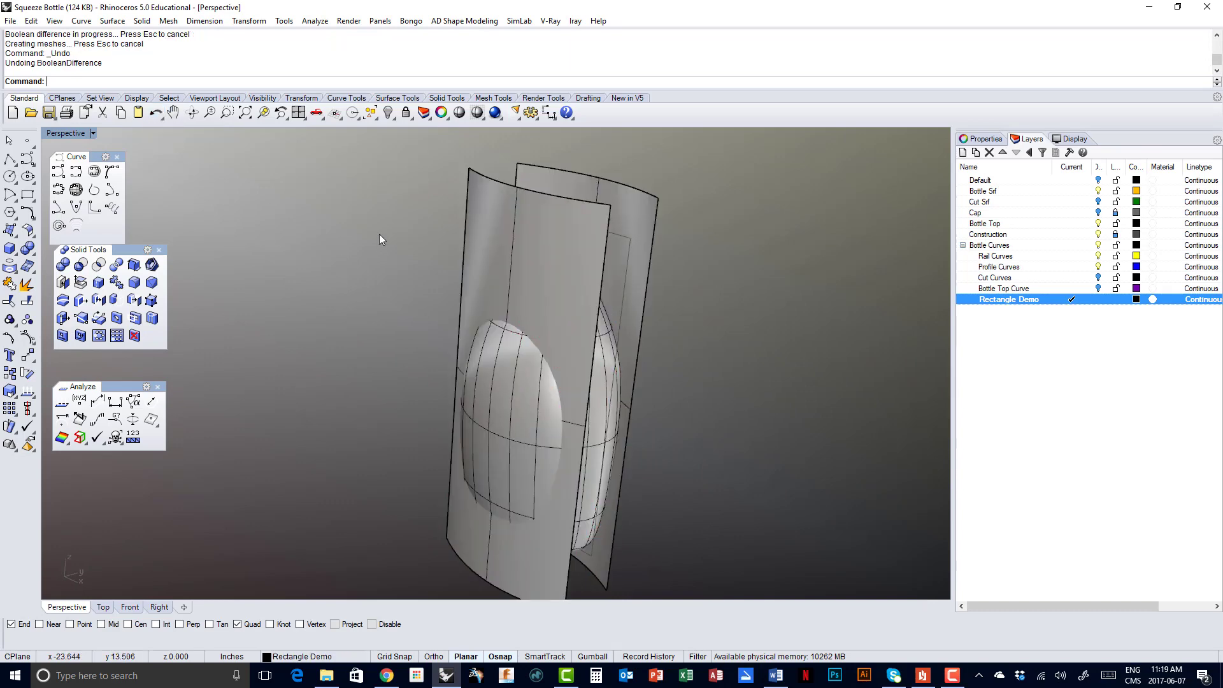
right_click_drag(379, 234, 342, 240)
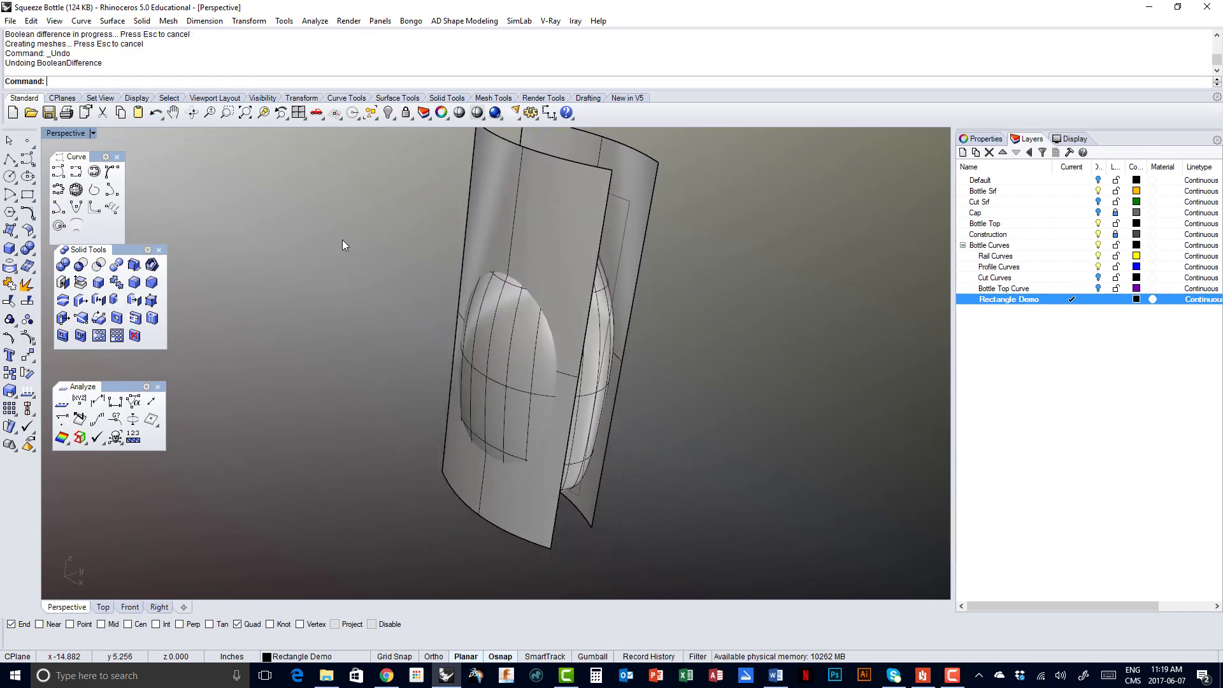
Trim the bulging portions on both sides of the bottle, using the two lofted surfaces as cutting objects
left_click(10, 302)
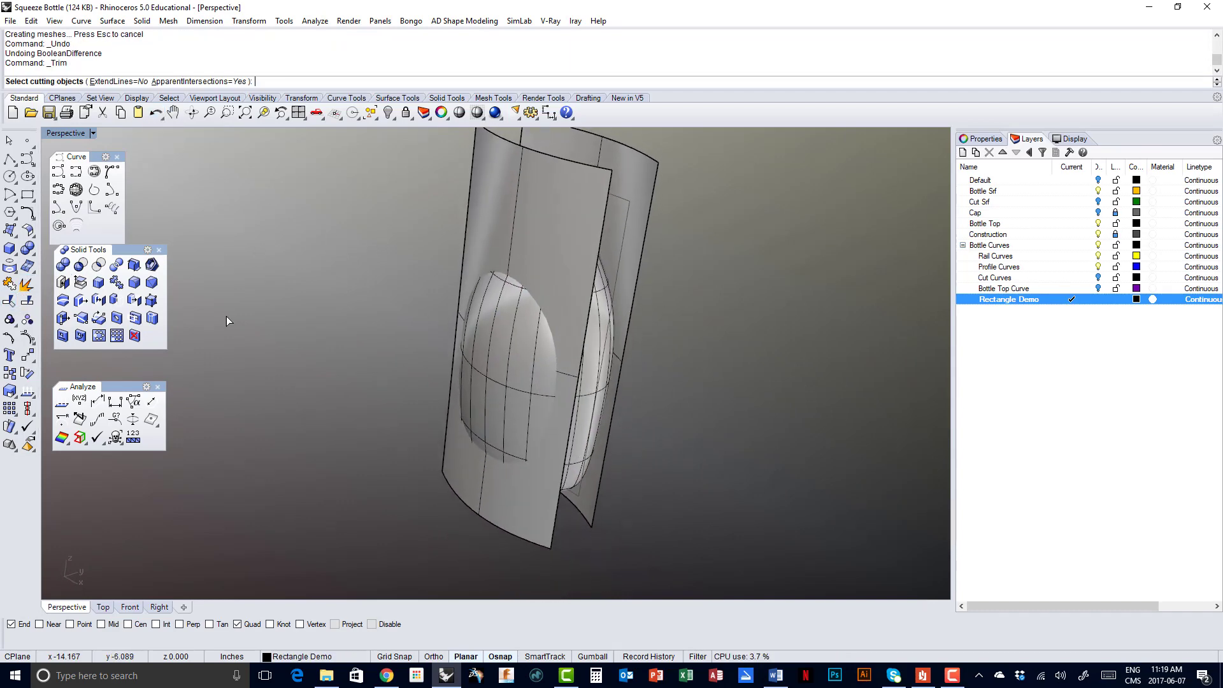
left_click(475, 202)
left_click(579, 144)
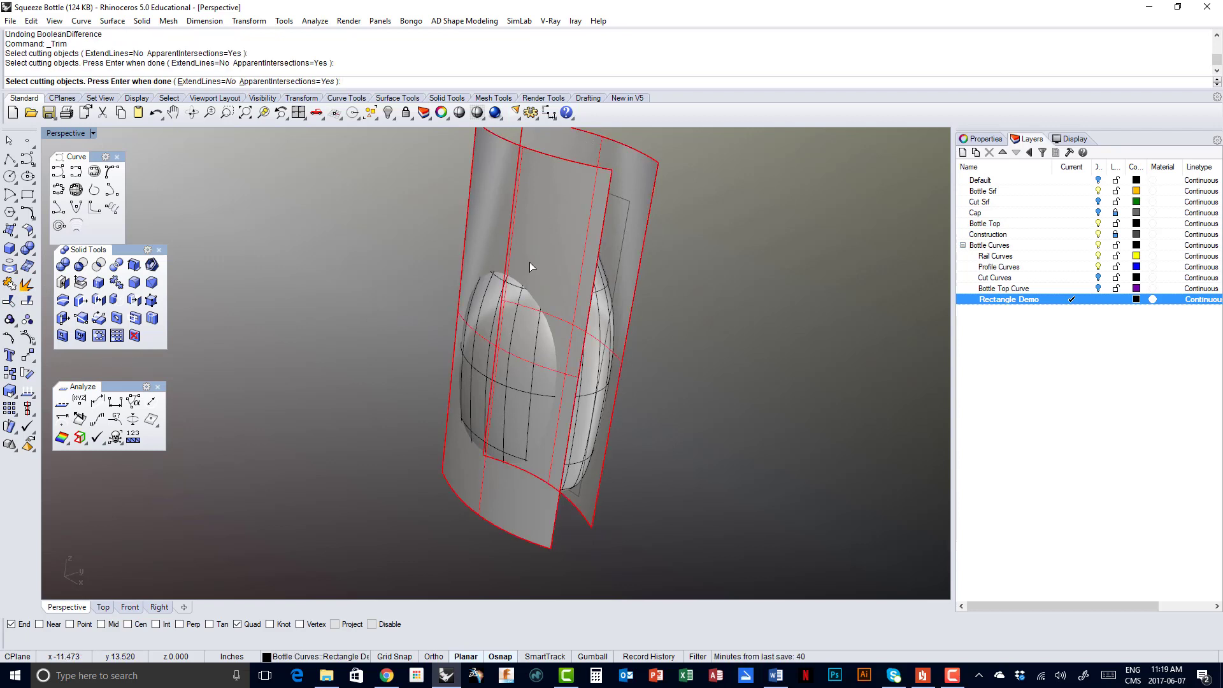
right_click_drag(372, 270, 421, 273)
right_click(372, 267)
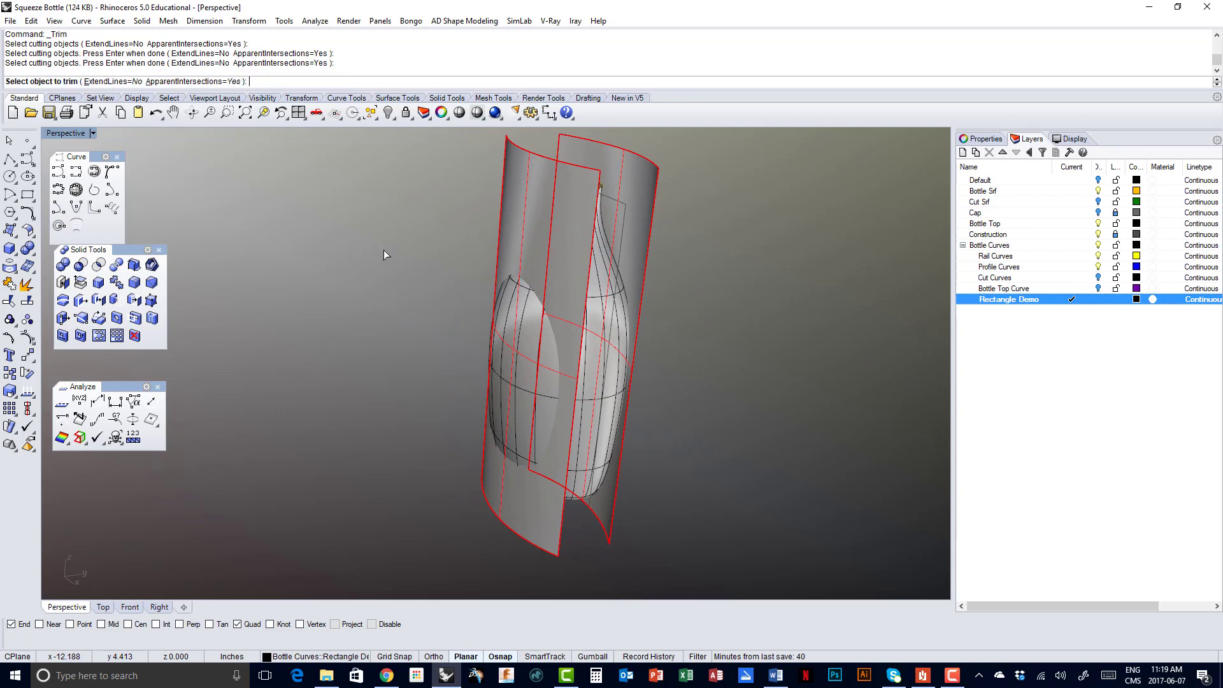
right_click_drag(495, 342, 393, 284)
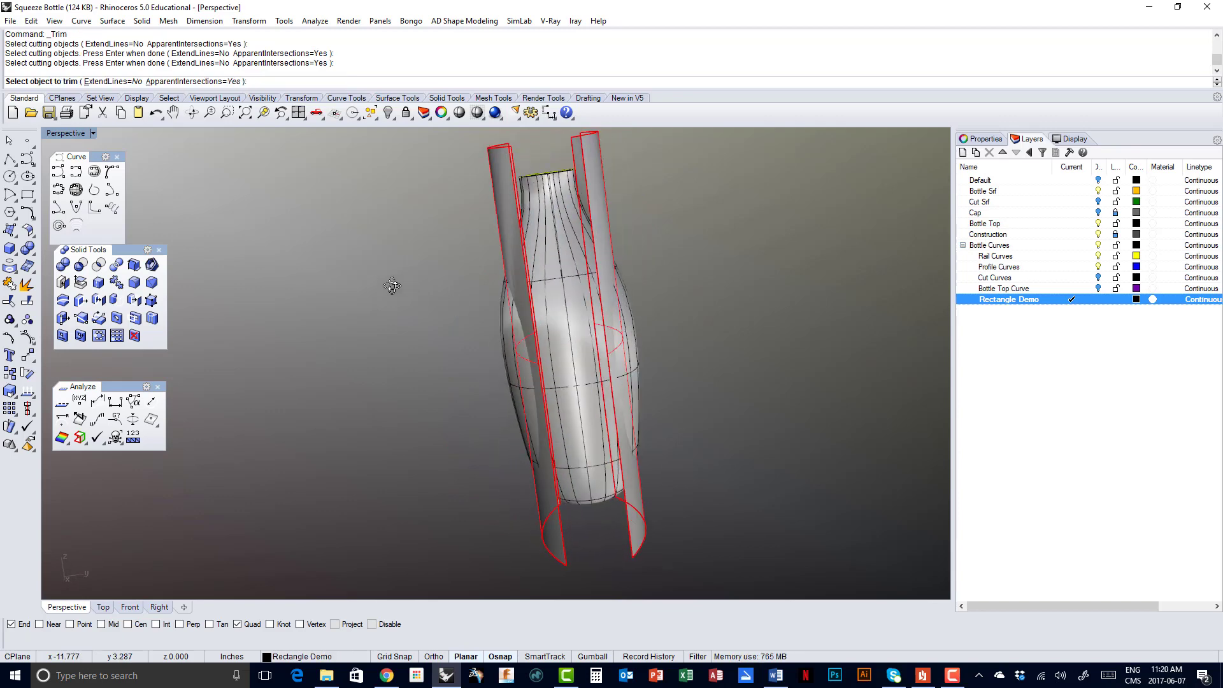
left_click(498, 340)
scroll(541, 347, "up", 5)
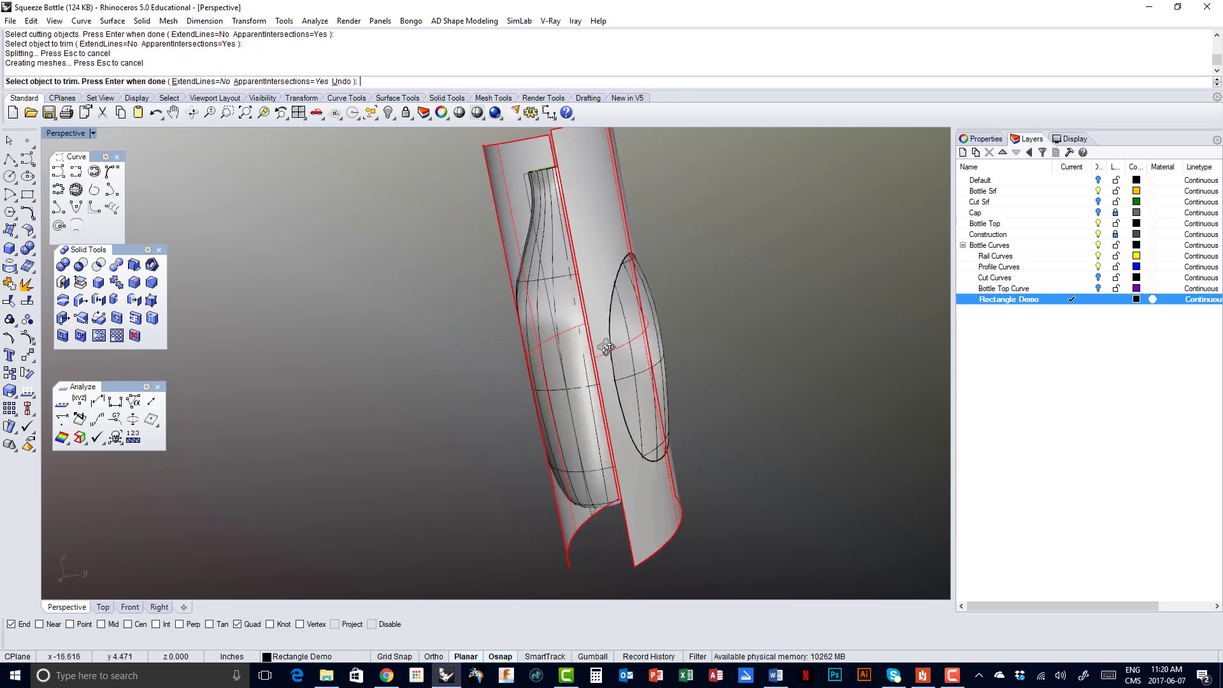
scroll(541, 347, "down", 5)
left_click(642, 320)
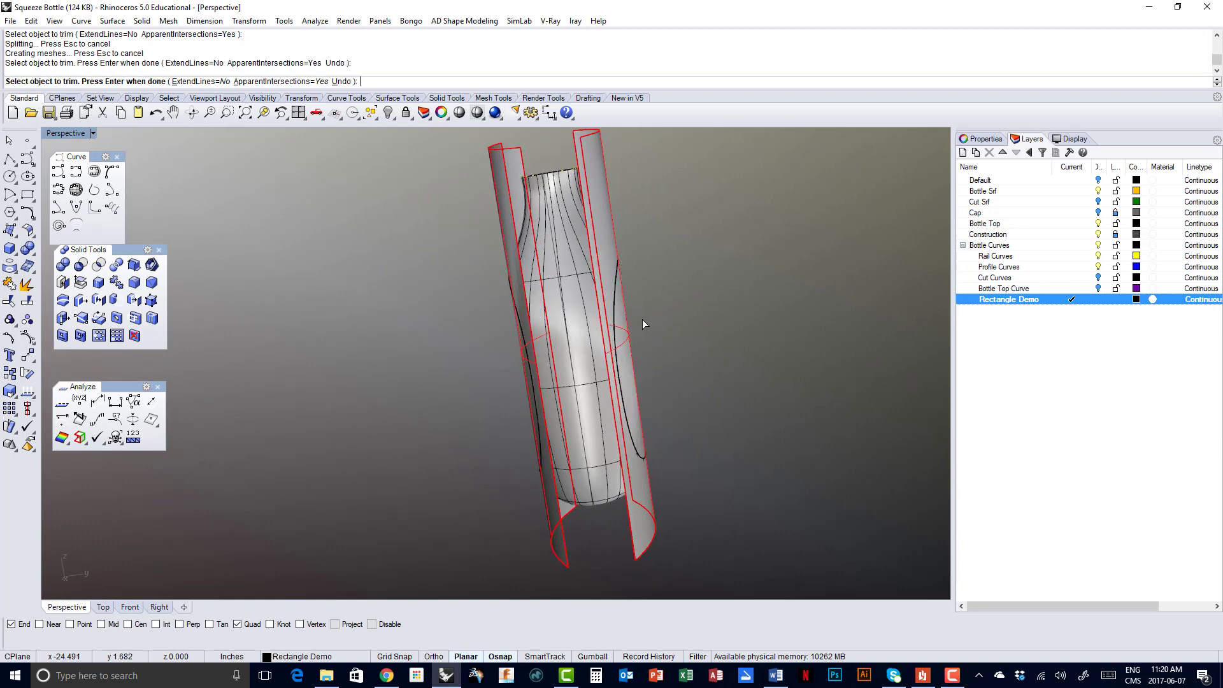
right_click(642, 319)
right_click_drag(642, 319, 732, 373)
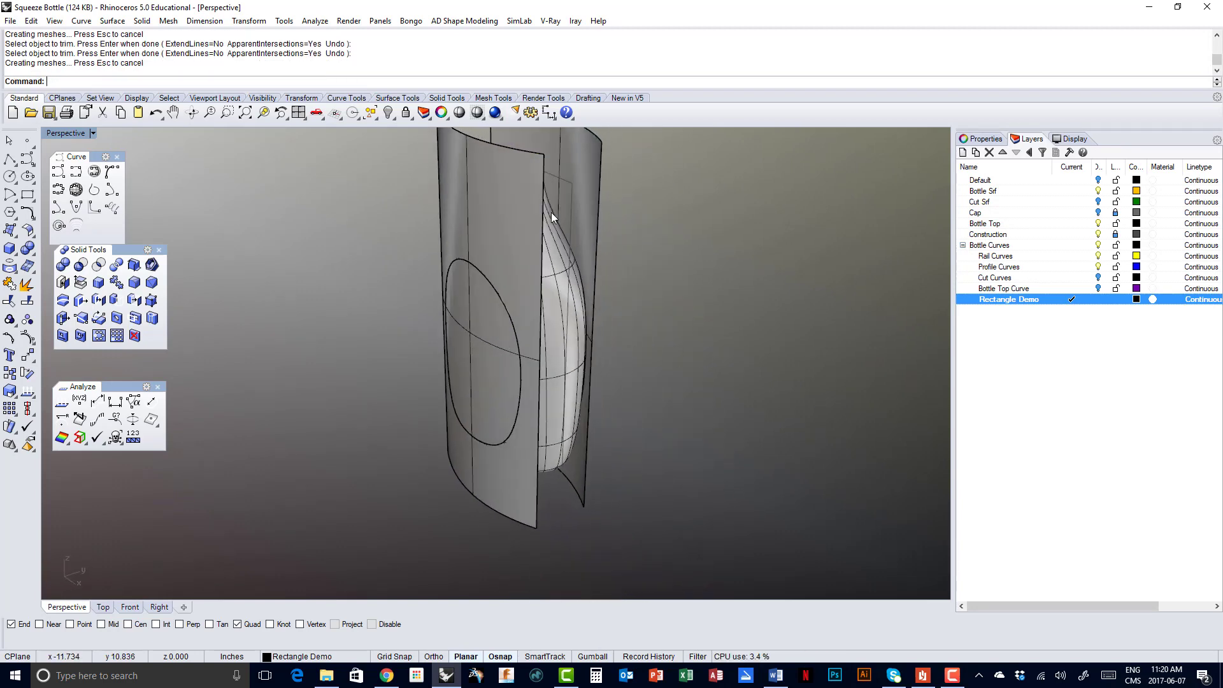
Delete both lofted cutting surfaces from around the trimmed bottle
left_click(440, 180)
left_click(494, 222)
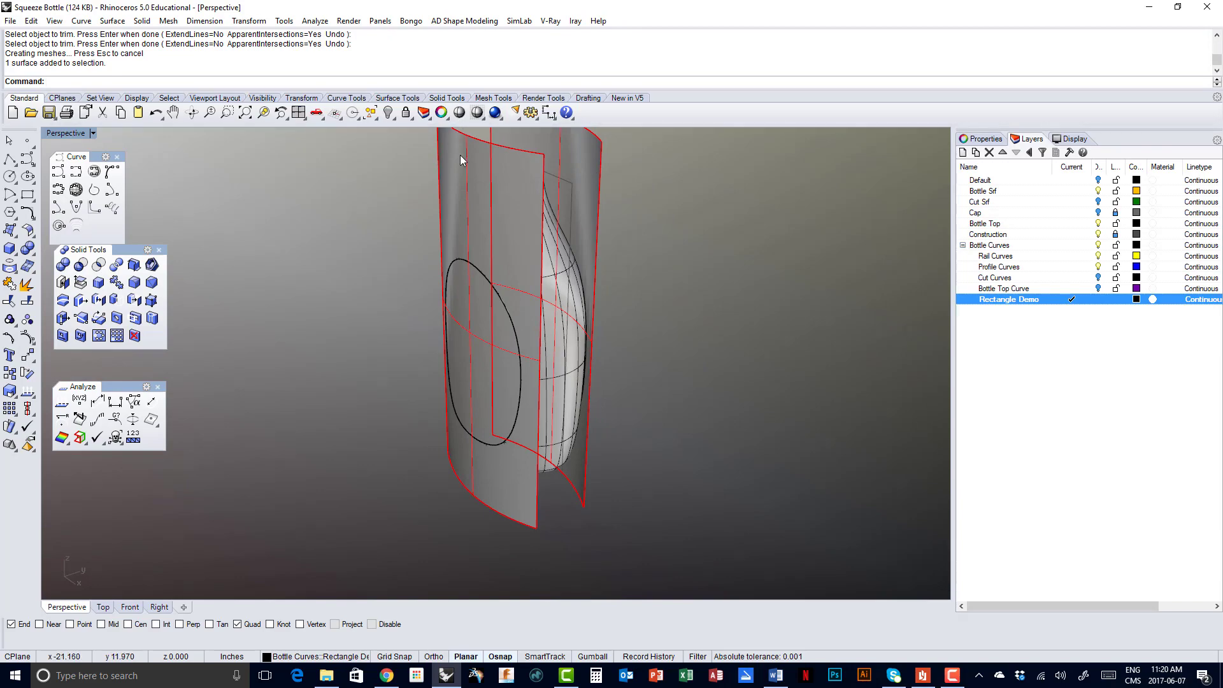
key("Delete")
right_click_drag(483, 172, 561, 382)
scroll(526, 243, "down", 3)
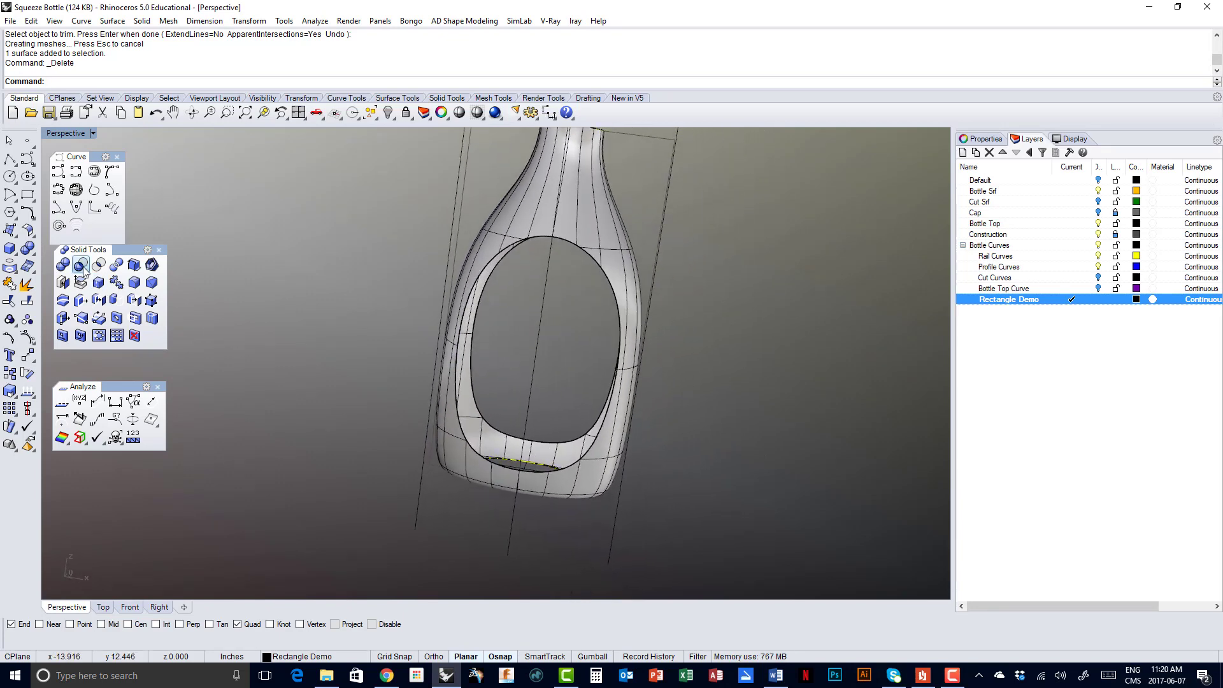
Cover one of the bottle's trimmed side openings with a Patch surface, using 10 U and V spans, stiffness 1 and automatic trim
right_click_drag(620, 400, 528, 395)
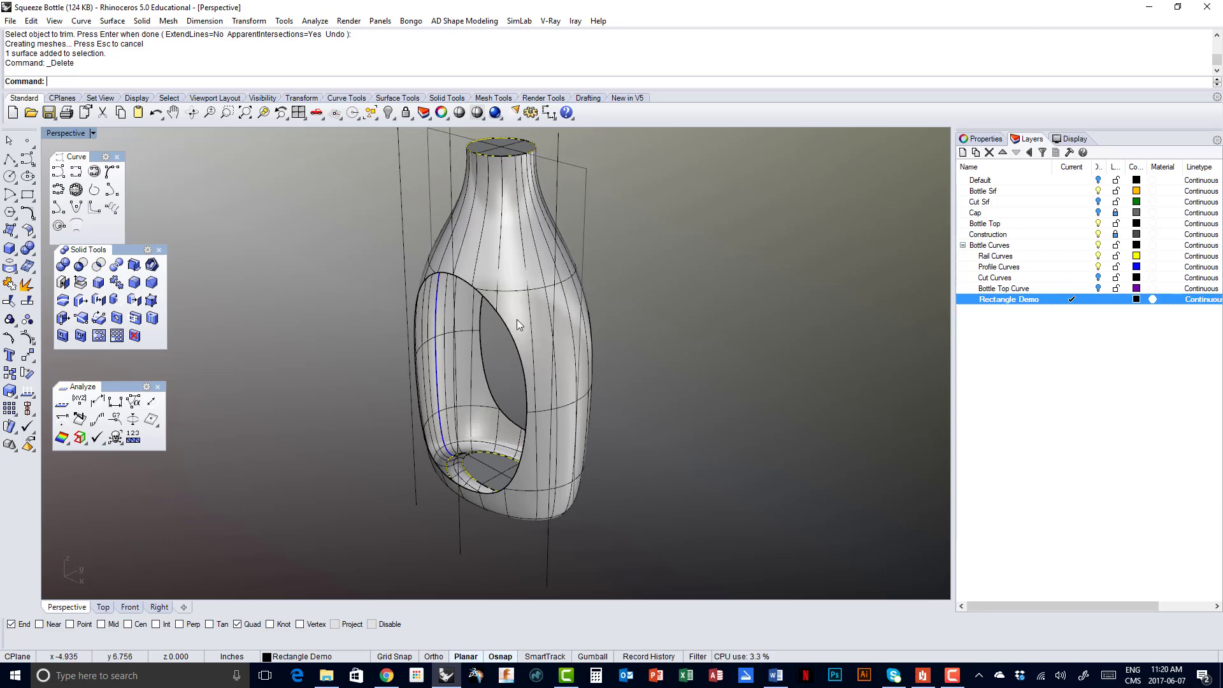
right_click_drag(469, 369, 541, 352)
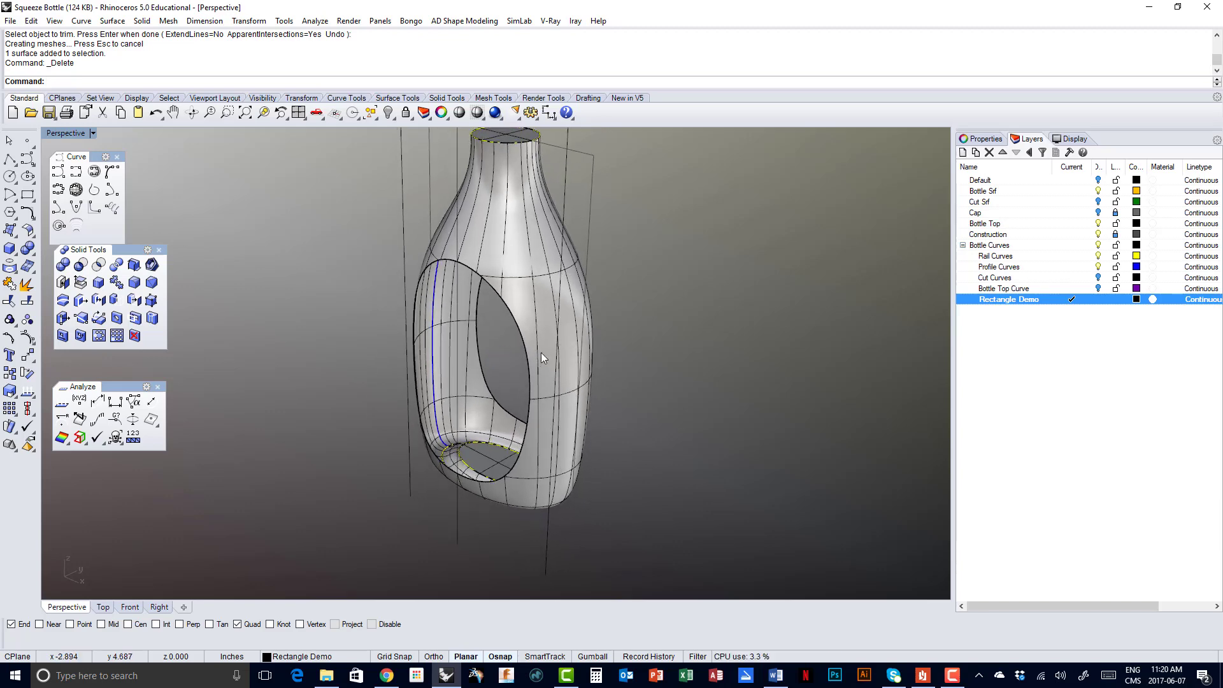
right_click_drag(426, 466, 300, 328)
right_click_drag(602, 335, 439, 344)
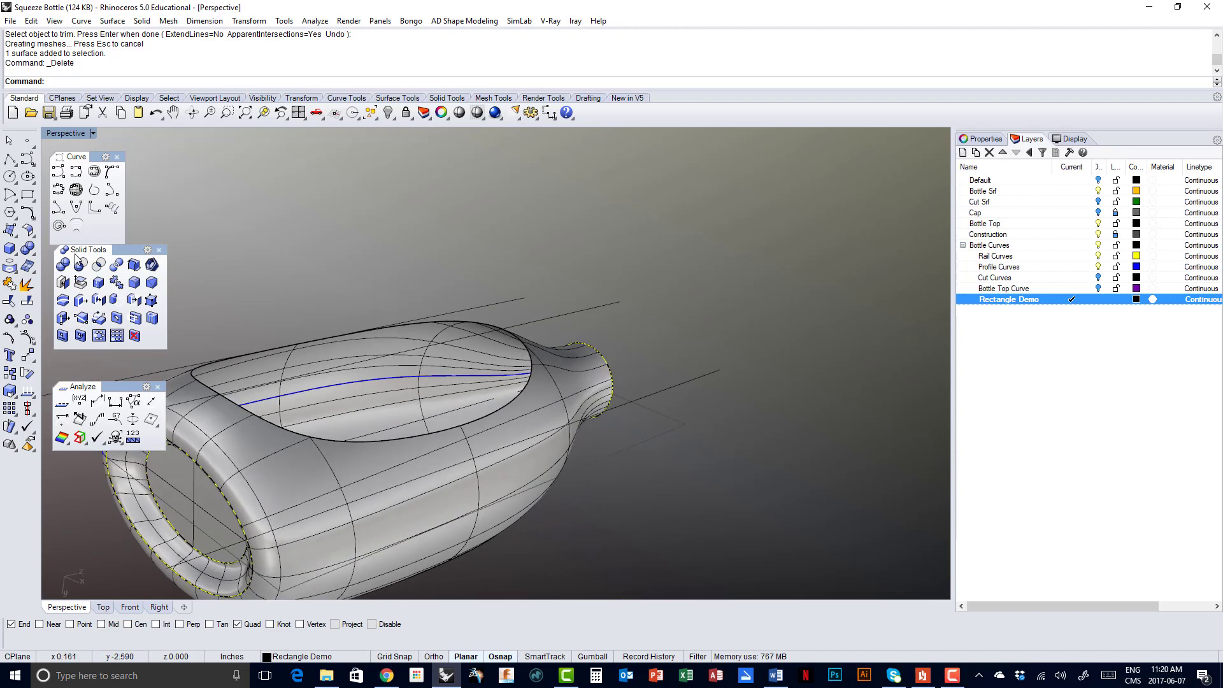
left_click(13, 230)
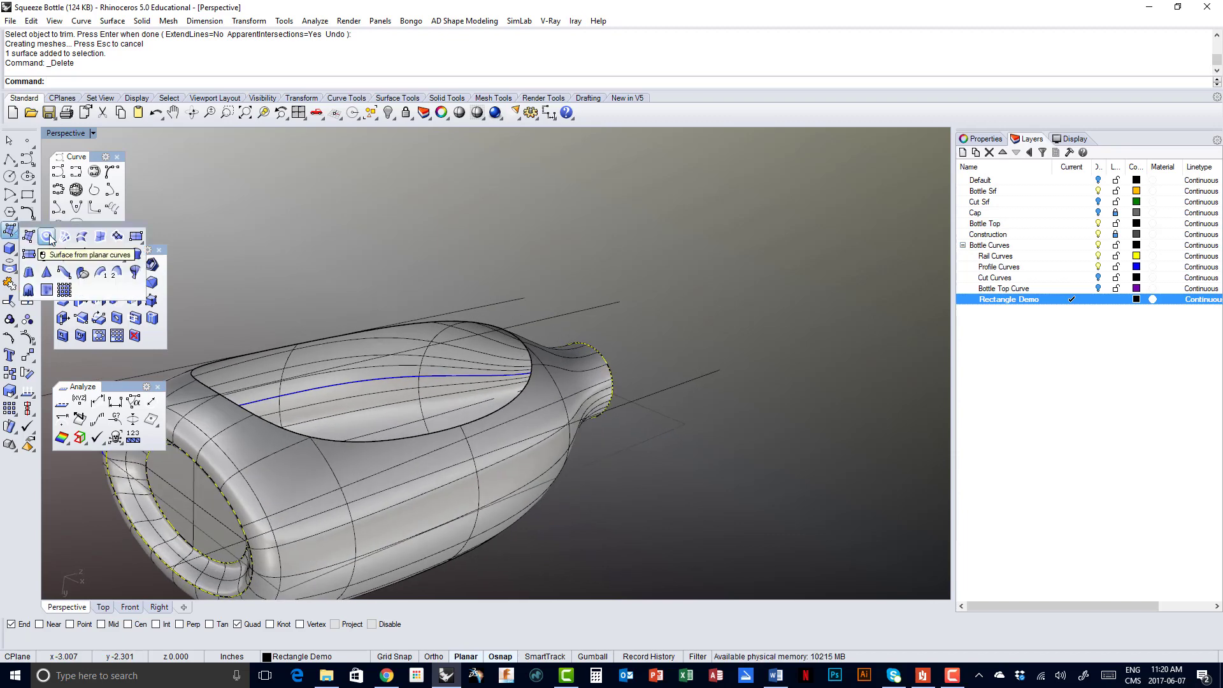
left_click(118, 237)
left_click(285, 434)
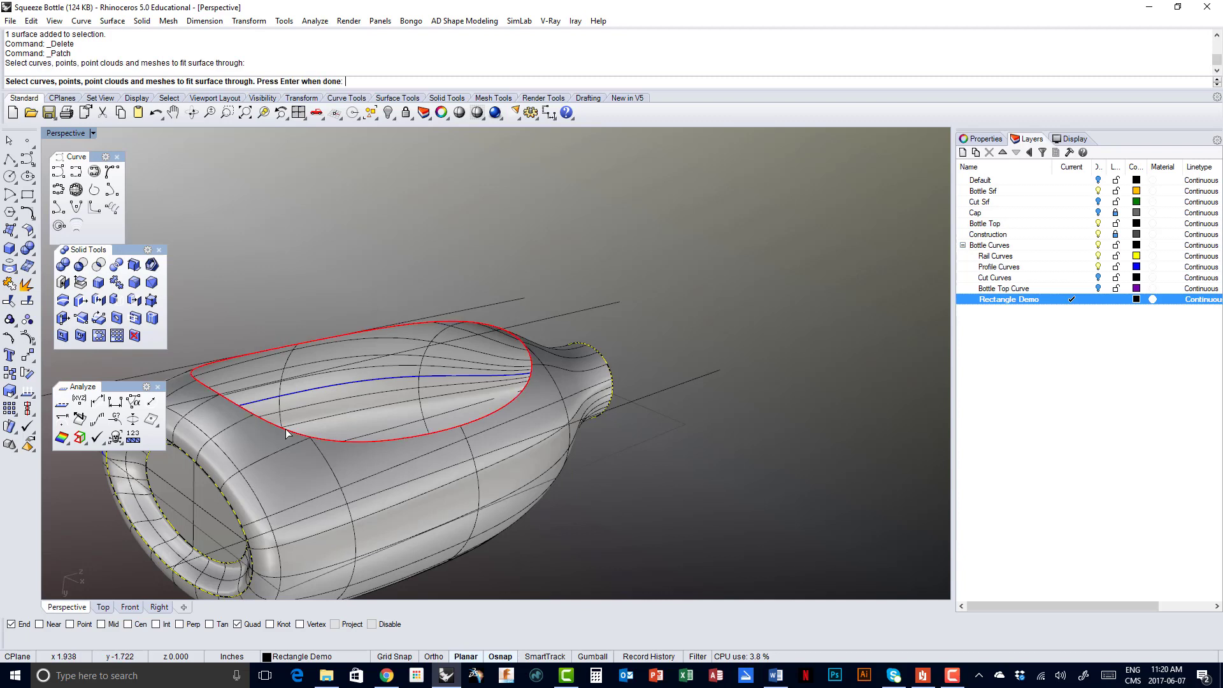
key("Return")
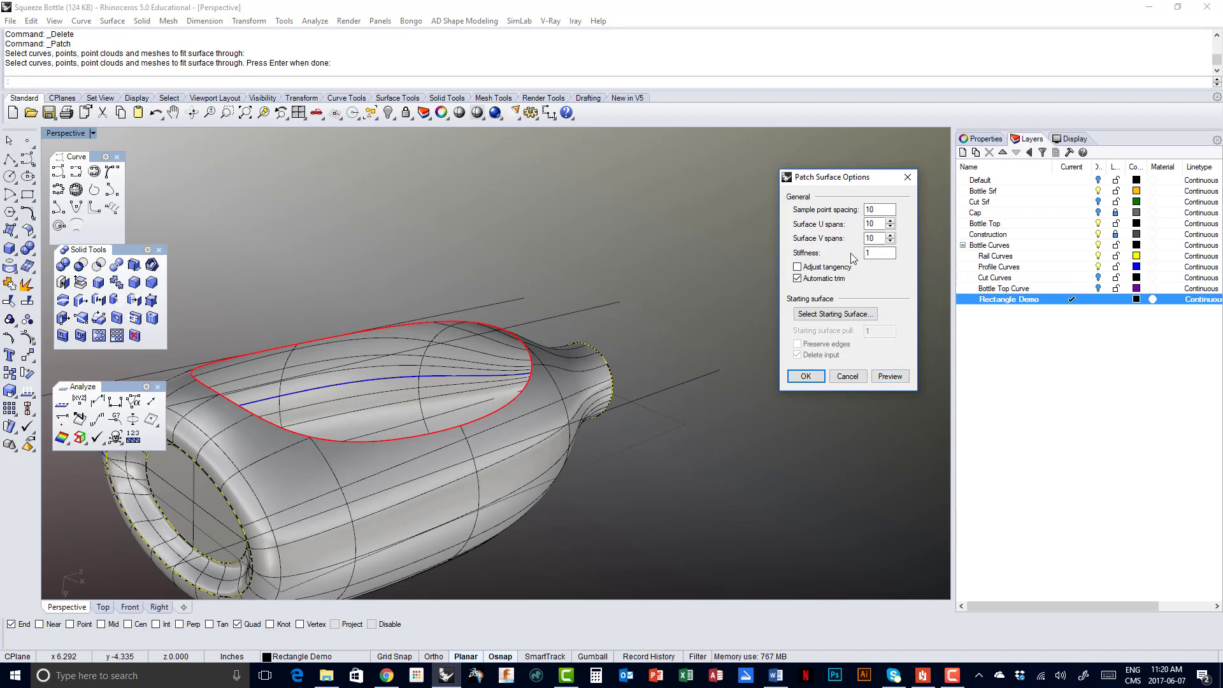
left_click(880, 375)
right_click_drag(443, 369, 331, 332)
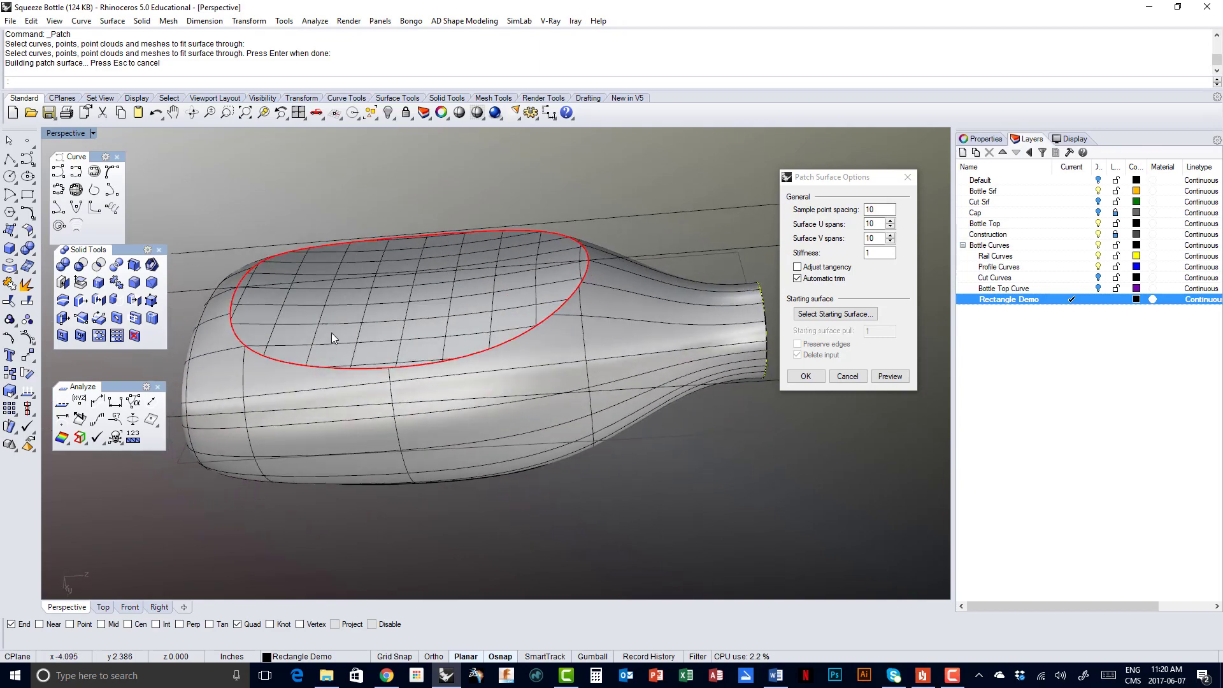
mouse_move(532, 262)
right_mouse_down()
mouse_move(405, 230)
mouse_move(522, 243)
right_mouse_up()
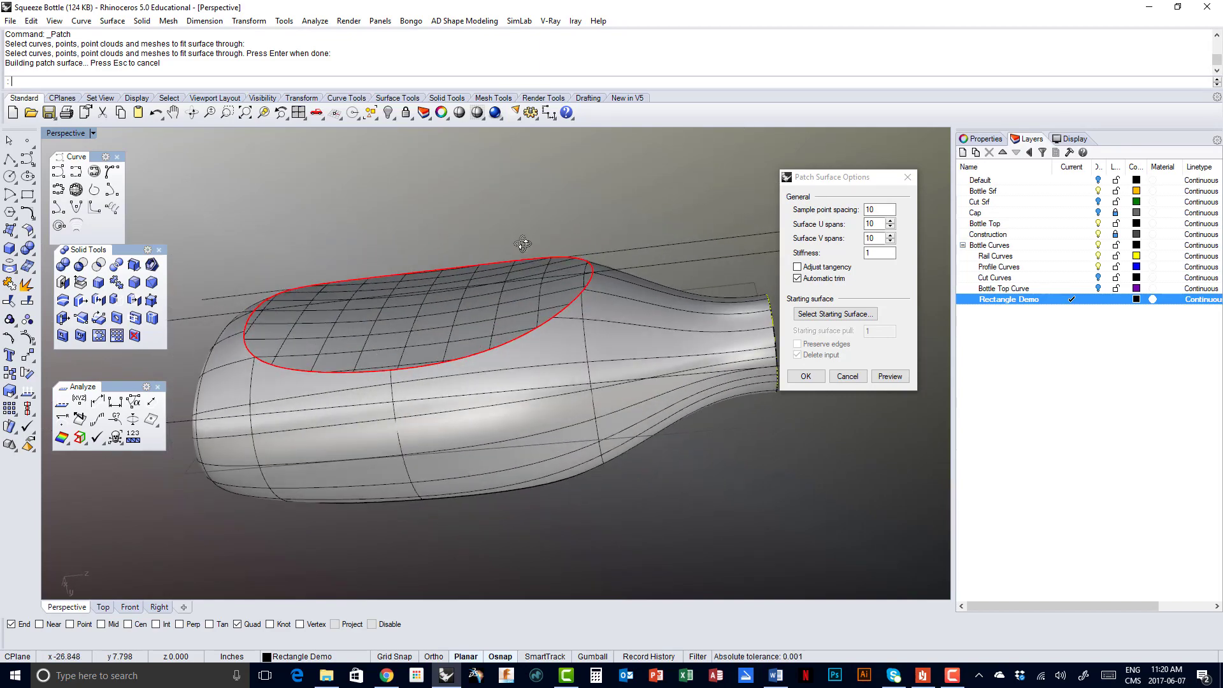
right_click_drag(549, 321, 354, 257)
left_click(806, 373)
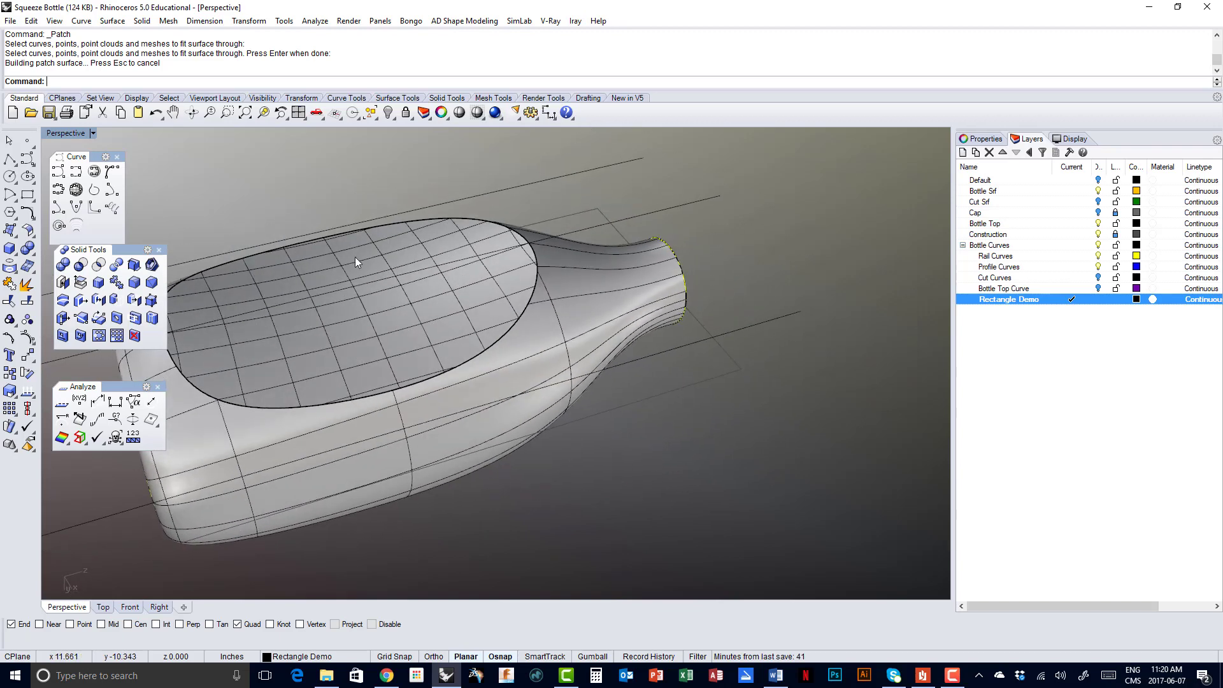
Join the patch surface to the bottle and select the joined polysurface to check it
left_click(9, 284)
left_click(533, 273)
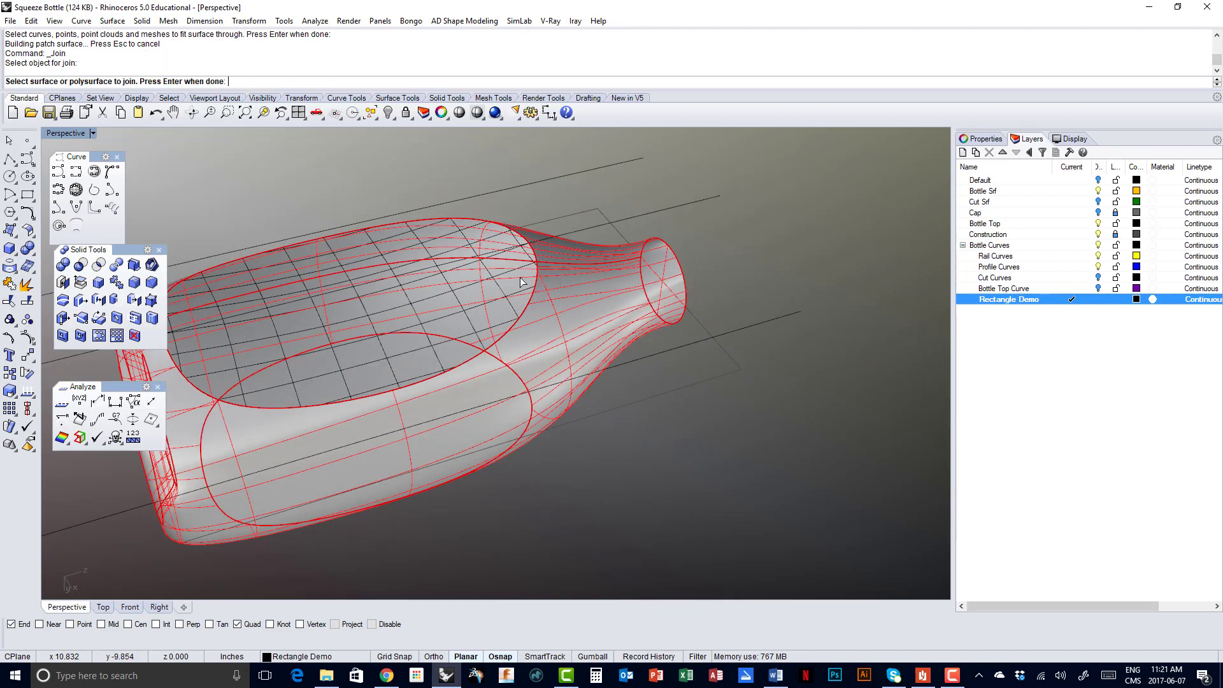
left_click(520, 277)
key("Return")
right_click_drag(520, 278, 479, 253)
left_click(498, 292)
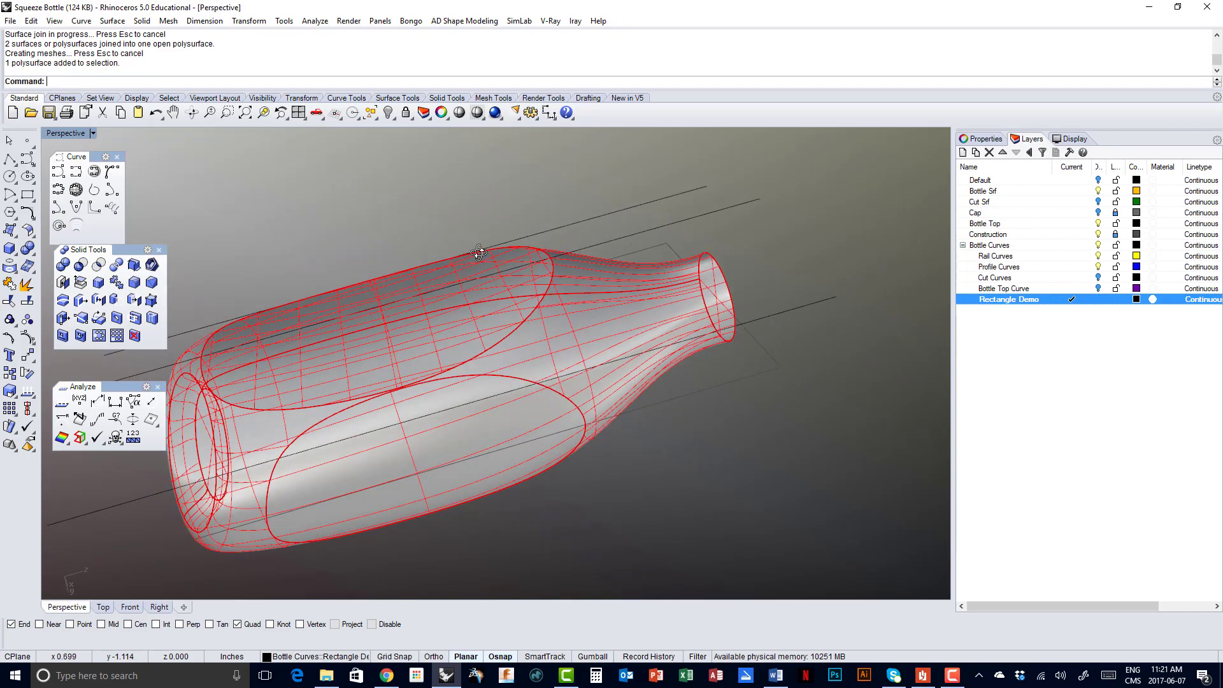
key("Escape")
Undo the join and the patch, reopening the trimmed side of the bottle
left_click(156, 112)
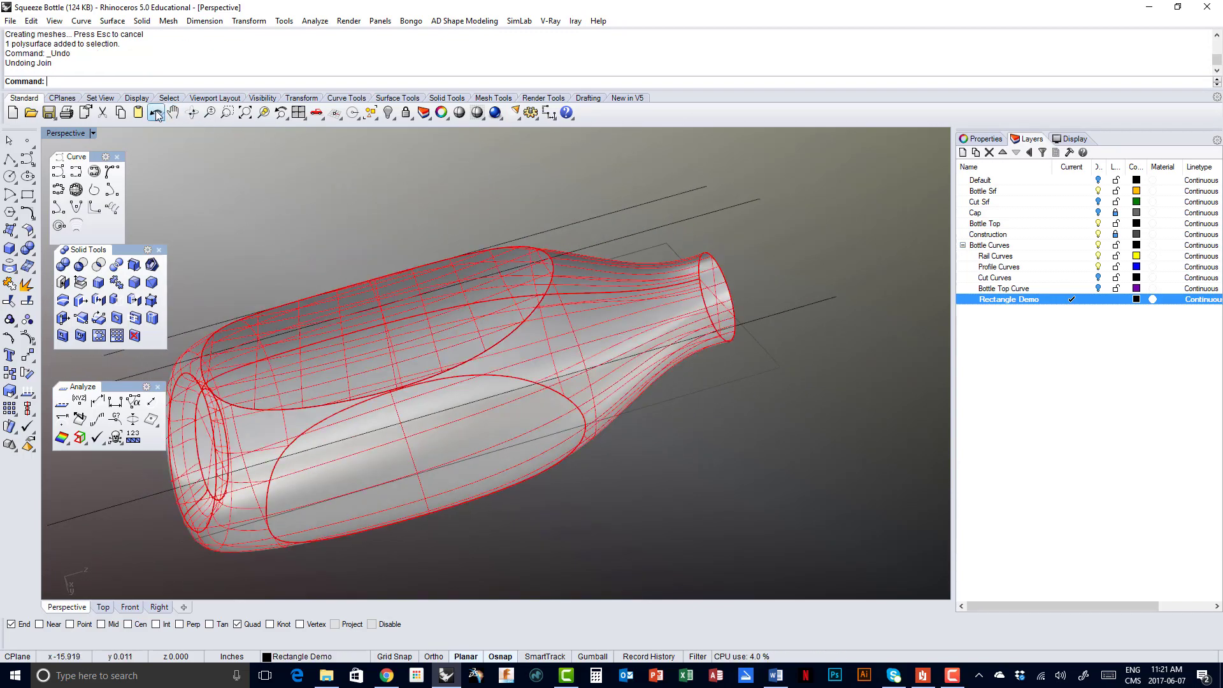
left_click(156, 112)
left_click(250, 191)
right_click_drag(250, 191, 560, 295)
left_click(560, 296)
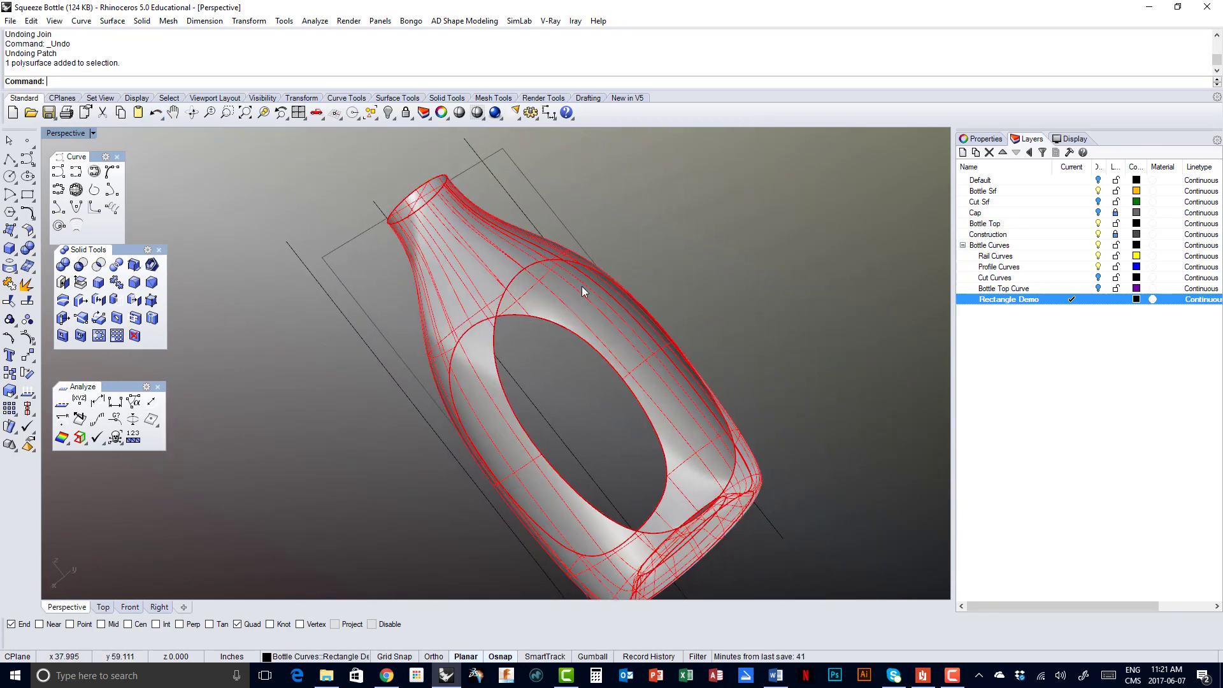
right_click_drag(745, 302, 703, 292)
key("Escape")
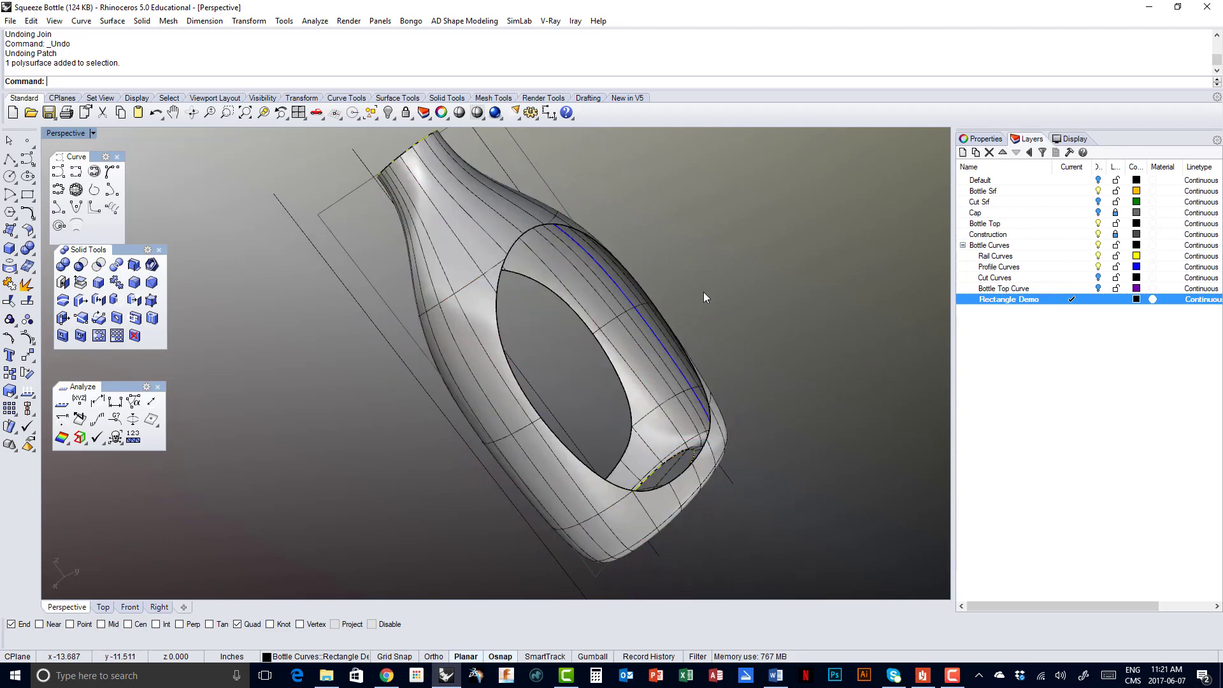
Undo the deletion of the lofted surfaces, the trim of the bottle and the last surface direction change
left_click(155, 113)
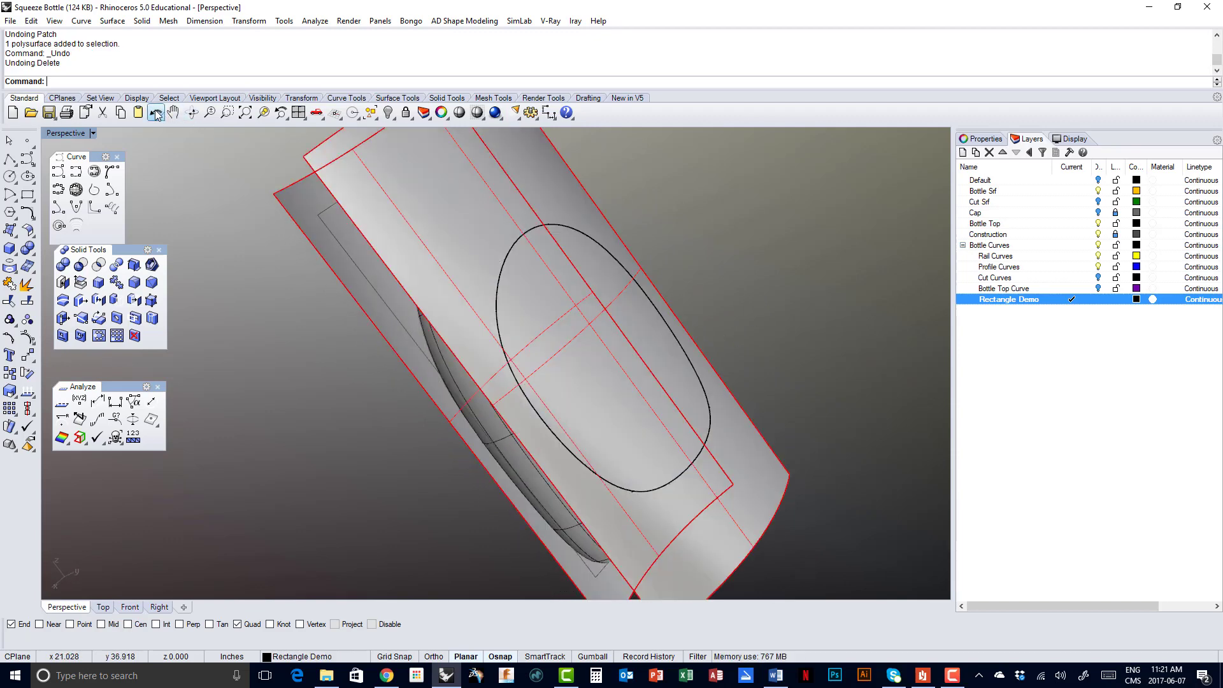
left_click(154, 110)
left_click(155, 112)
left_click(244, 312)
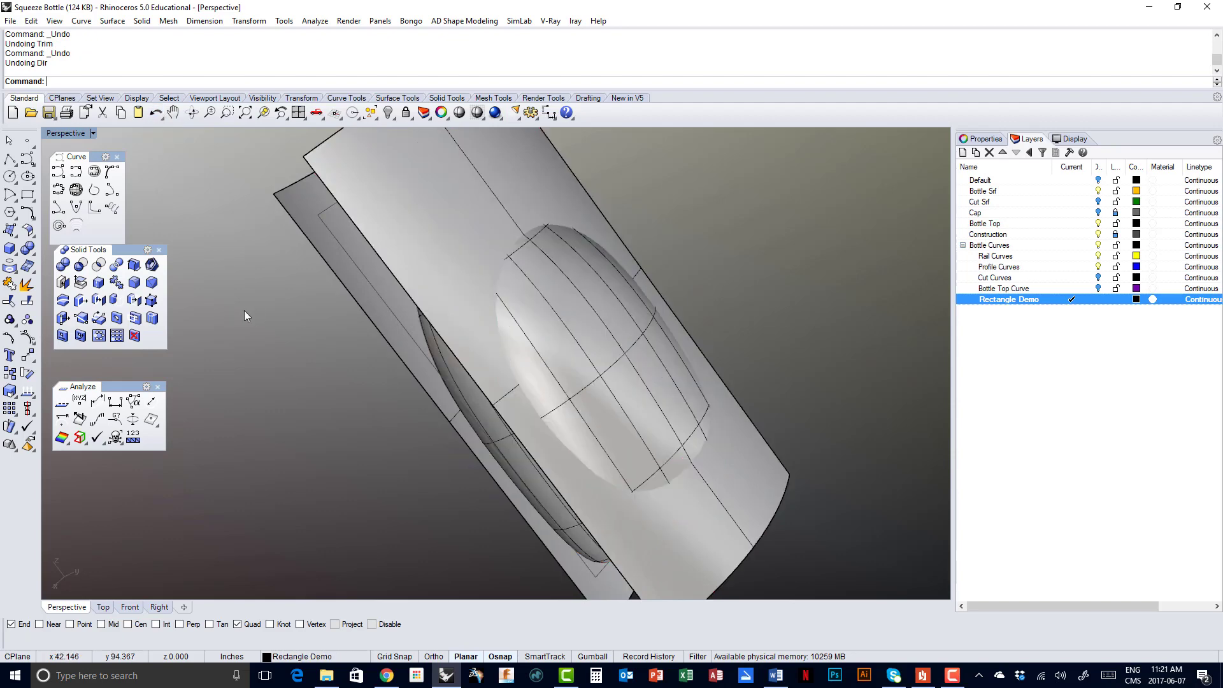
right_click_drag(243, 312, 421, 338)
scroll(350, 307, "down", 6)
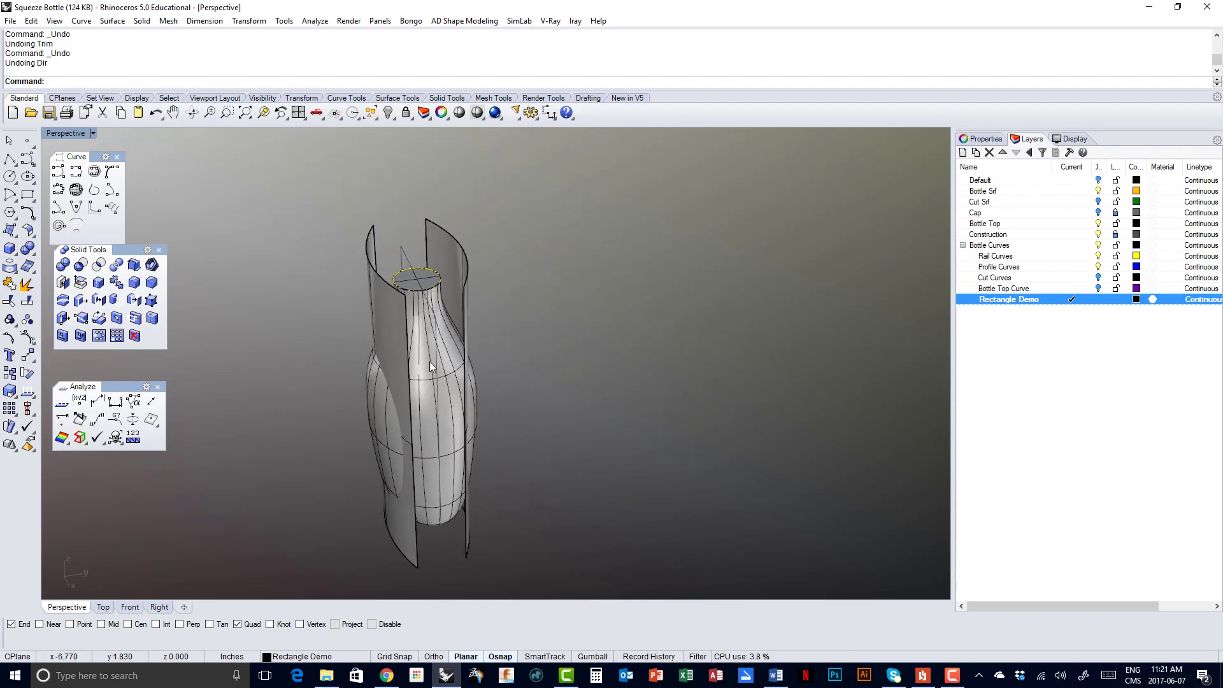
left_click(428, 361)
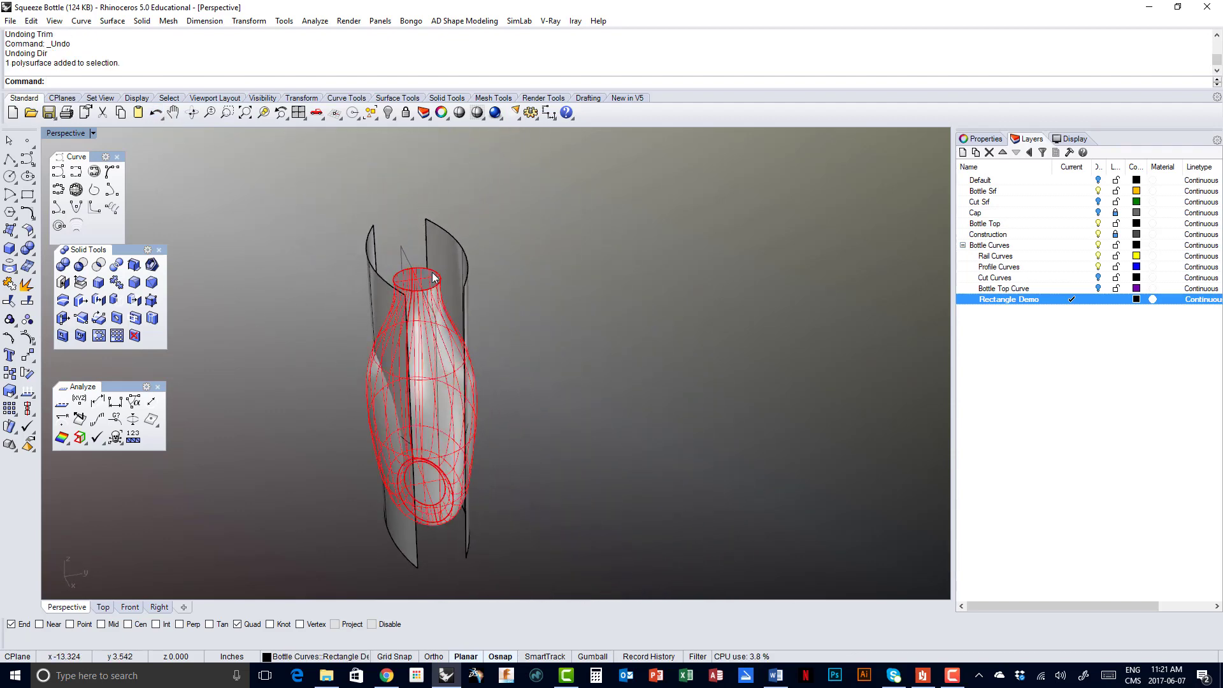
right_click_drag(422, 273, 332, 268)
key("Escape")
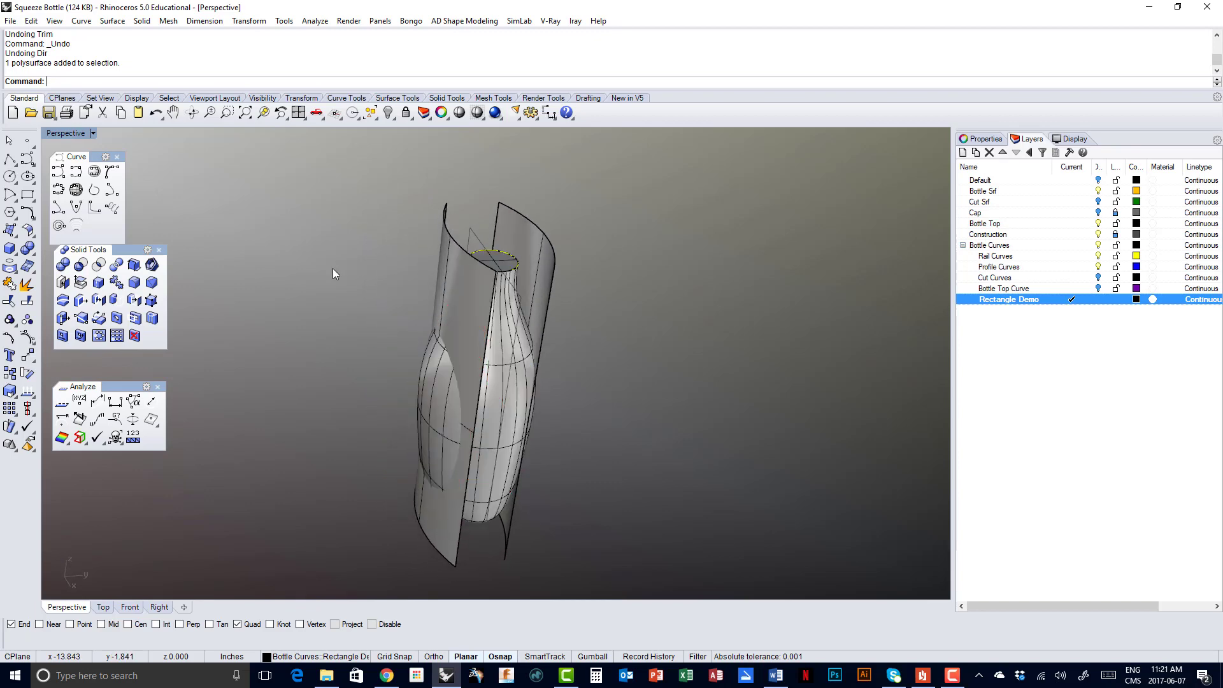
left_click(80, 265)
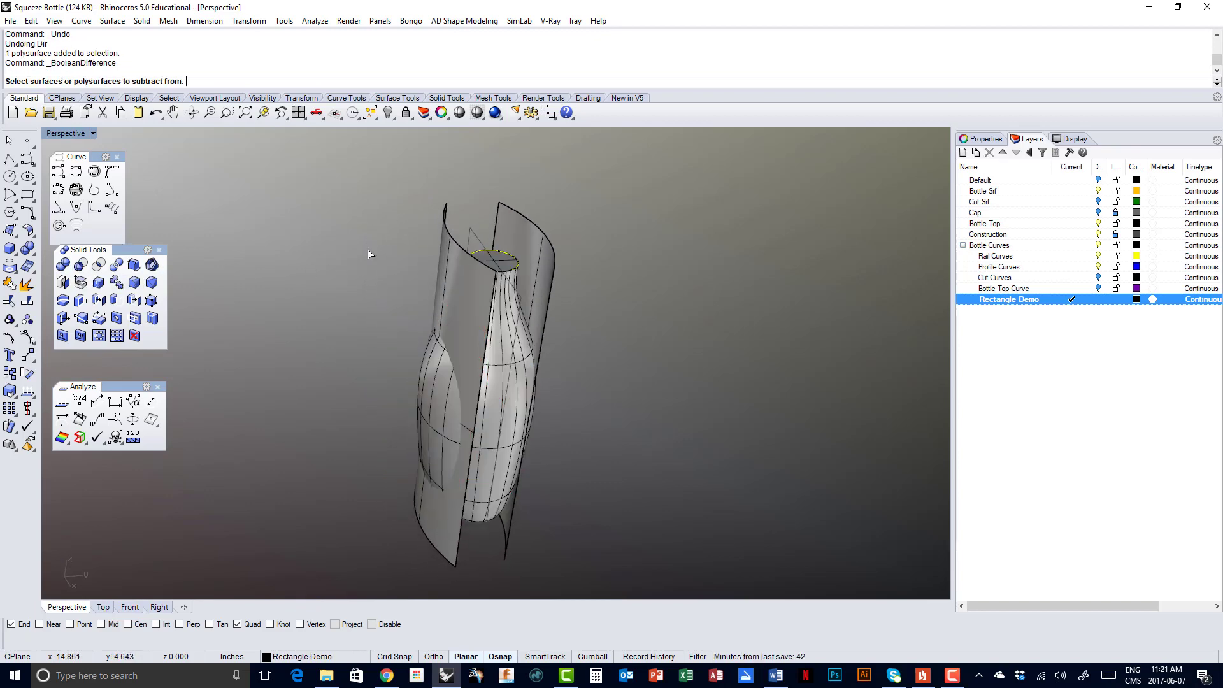
left_click(489, 267)
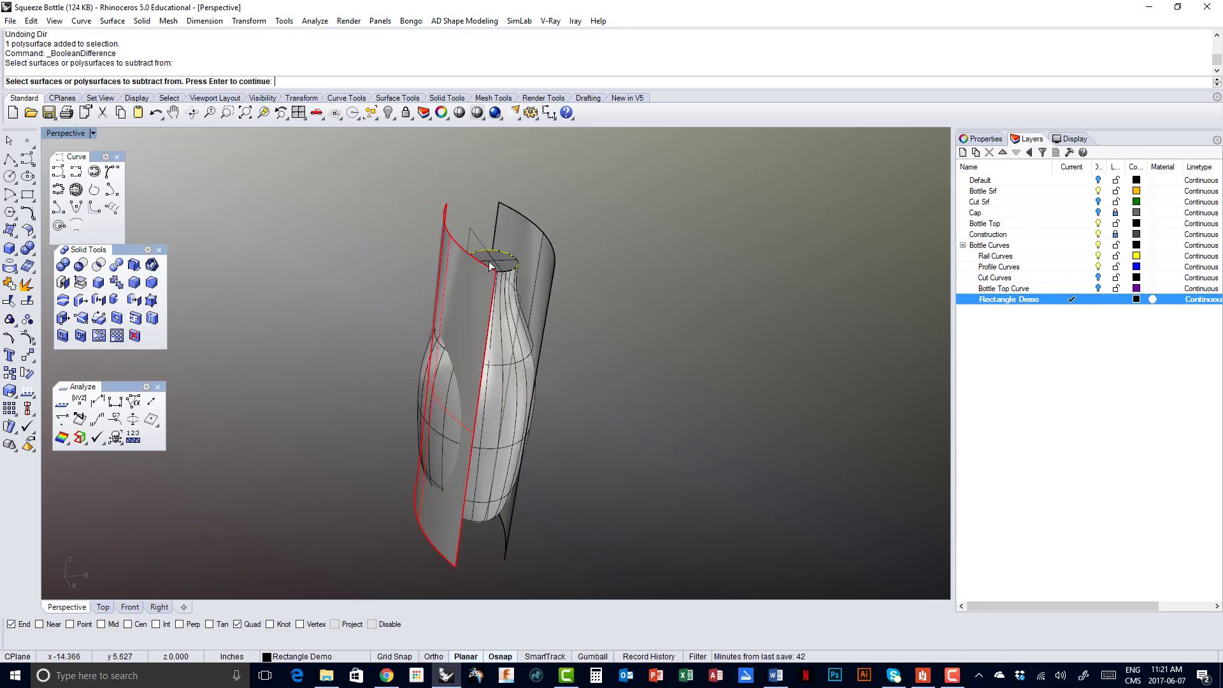
key("Escape")
Try to subtract both lofted surfaces from the bottle with BooleanDifference and DeleteInput=Yes, and undo the operation
key("Return")
left_click(507, 333)
key("Return")
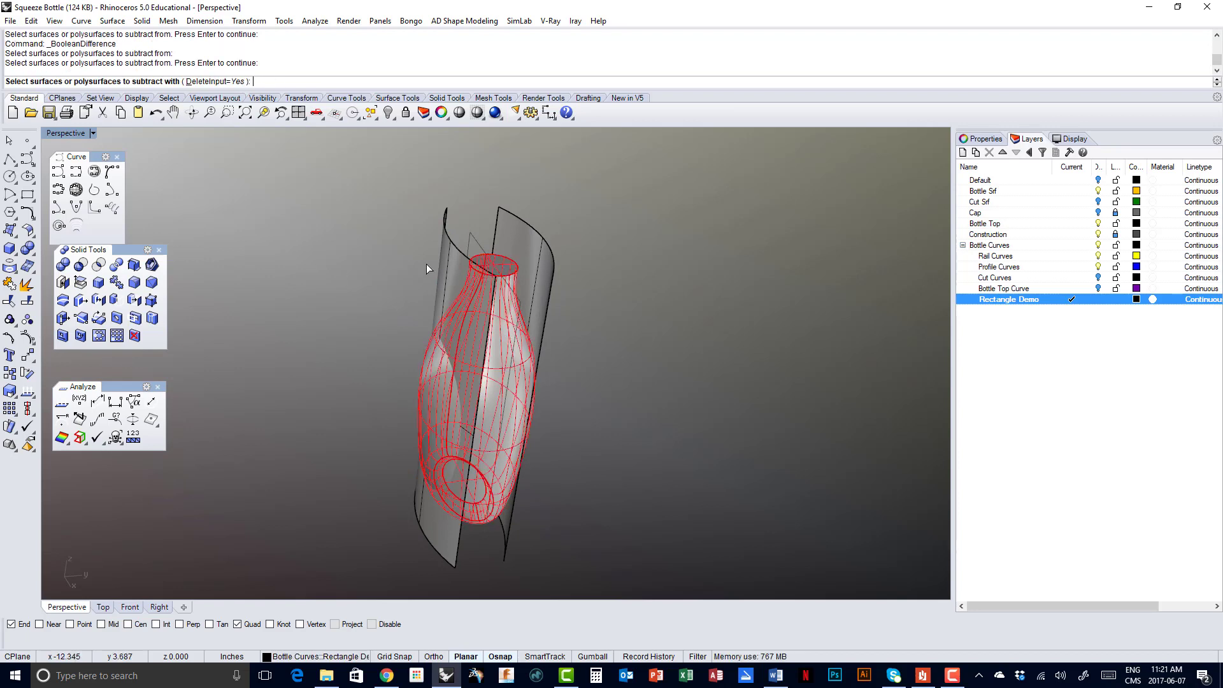
left_click(515, 238)
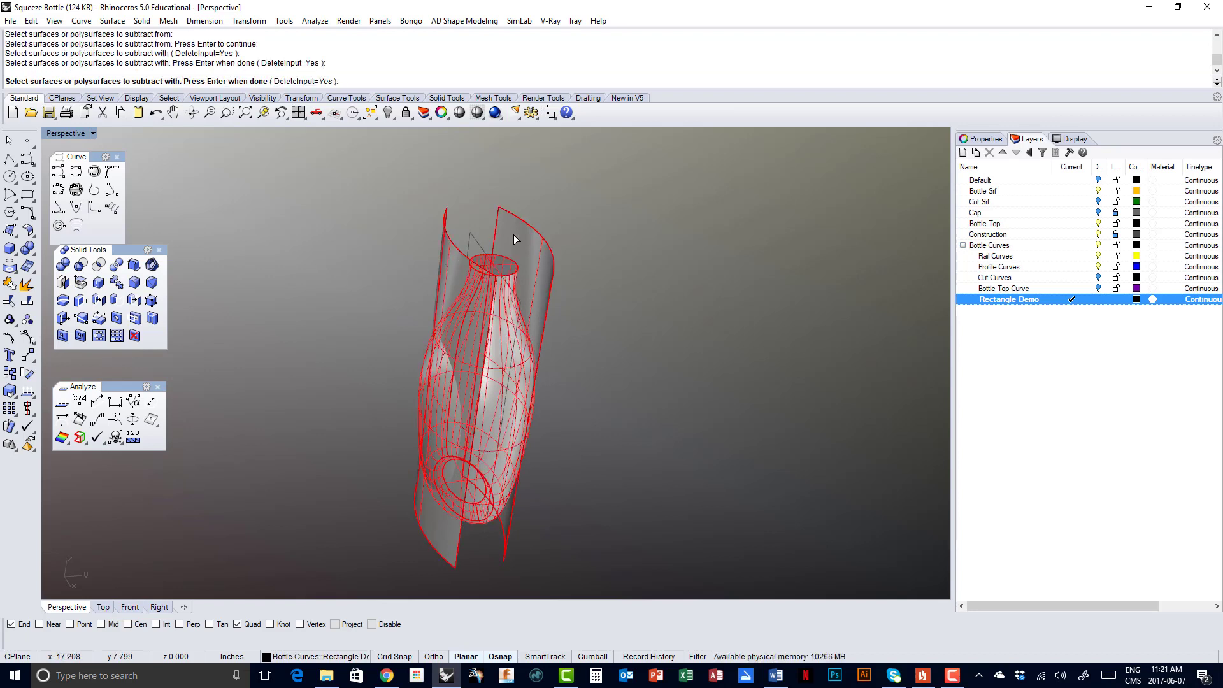
key("Return")
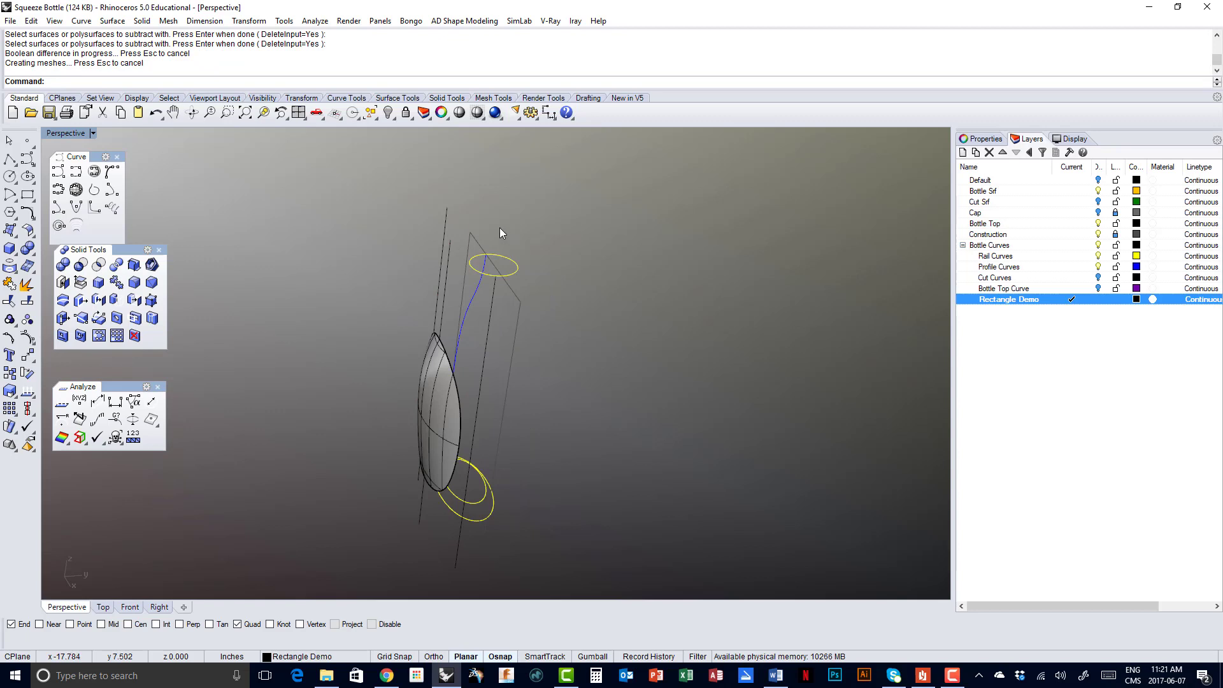
key("ctrl+z")
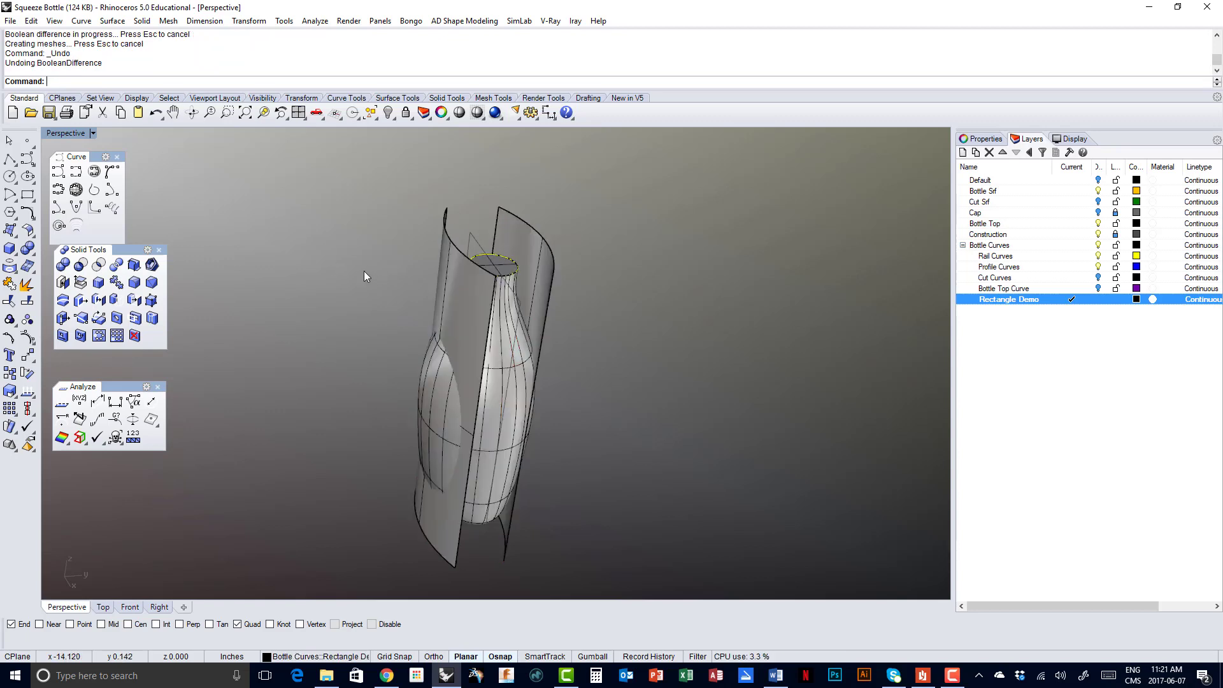
Flip the near lofted surface's normals toward the bottle with Dir, and check the direction of the far lofted surface
left_click(440, 257)
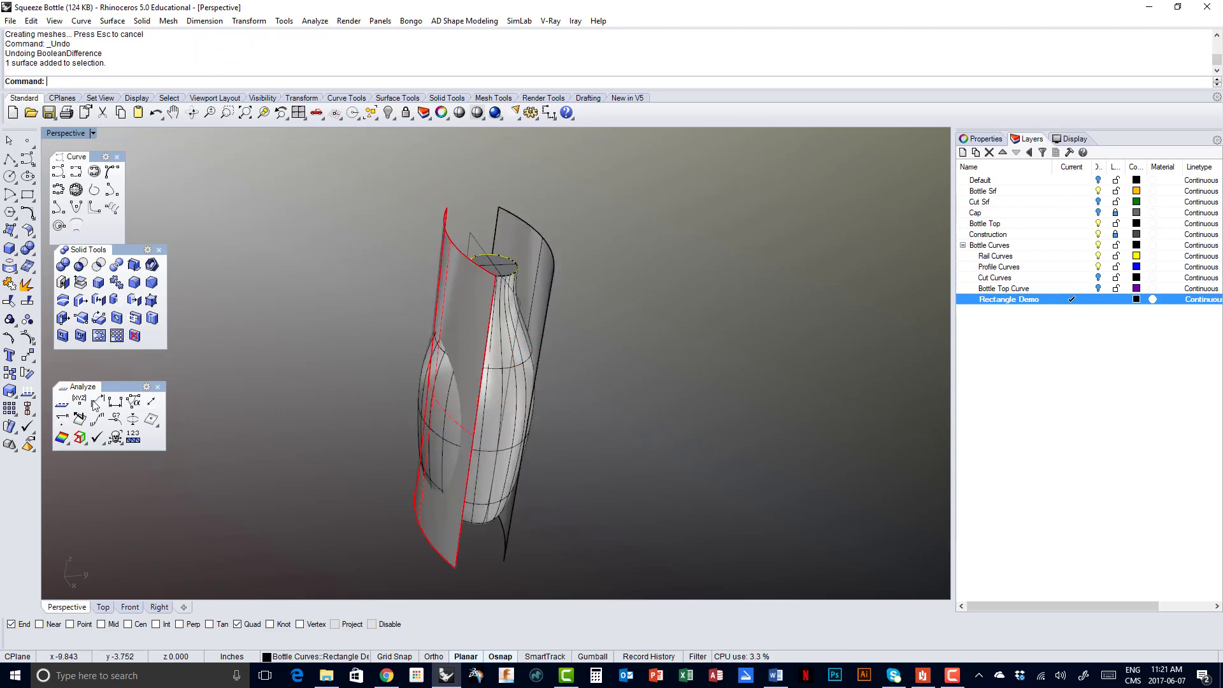
left_click(27, 391)
left_click(458, 297)
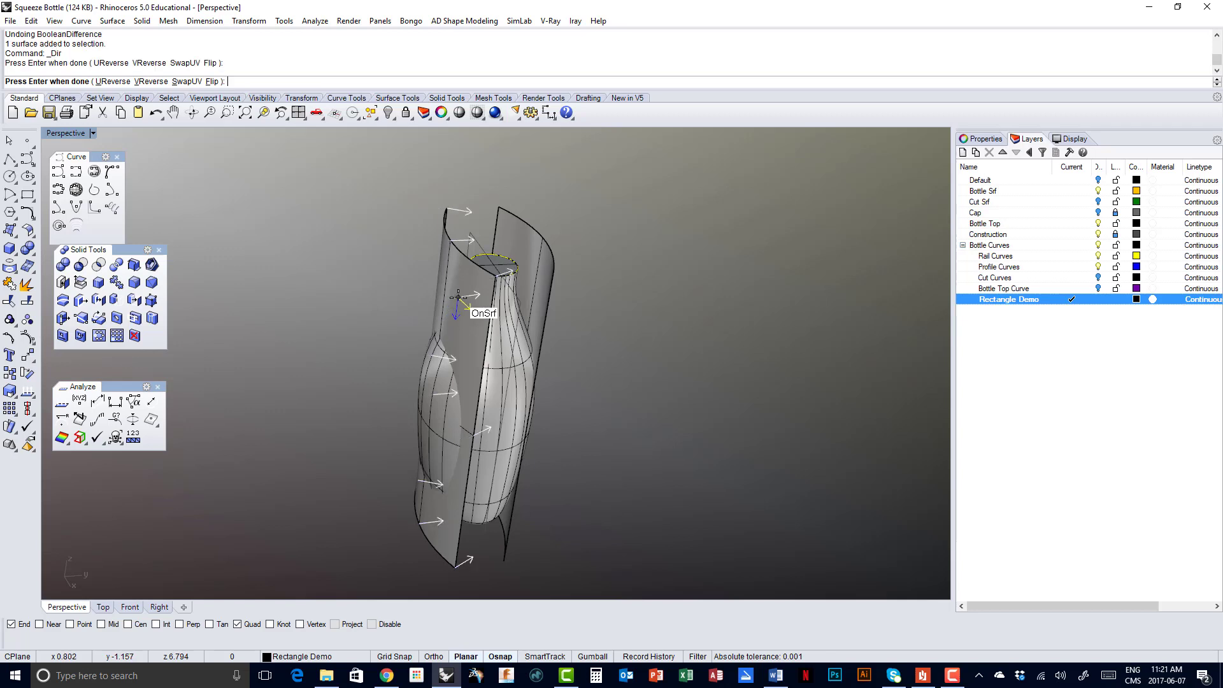
key("Return")
left_click(514, 235)
right_click(514, 235)
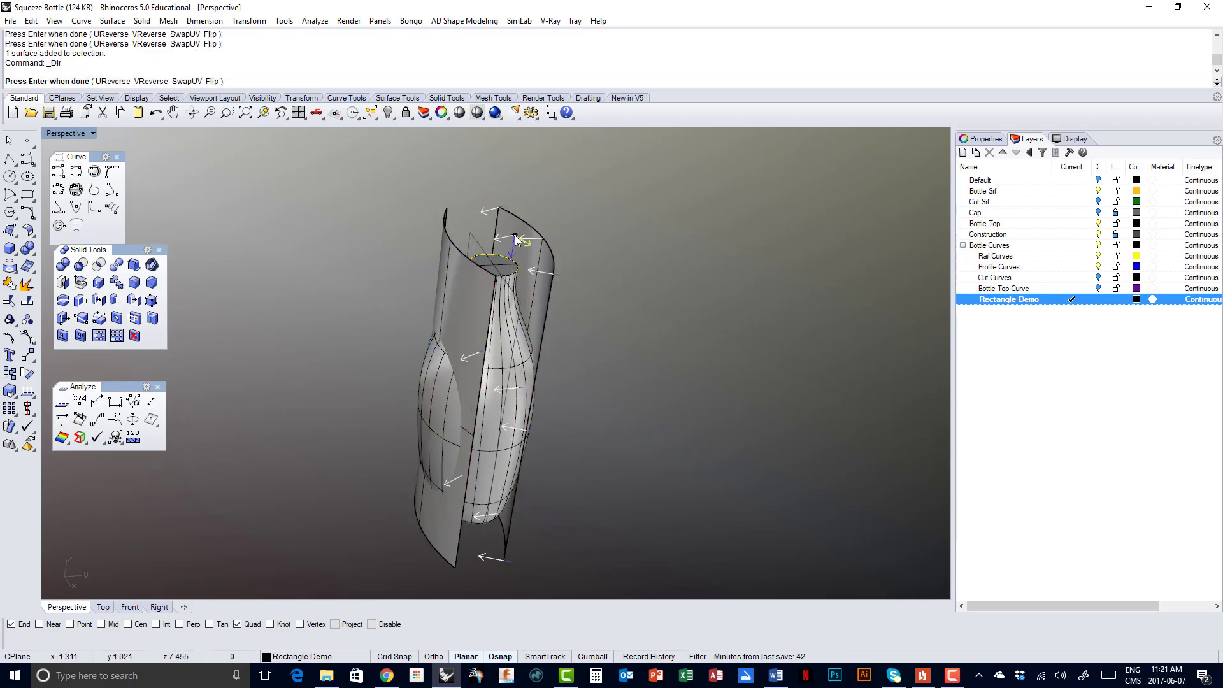
right_click(515, 235)
left_click(401, 273)
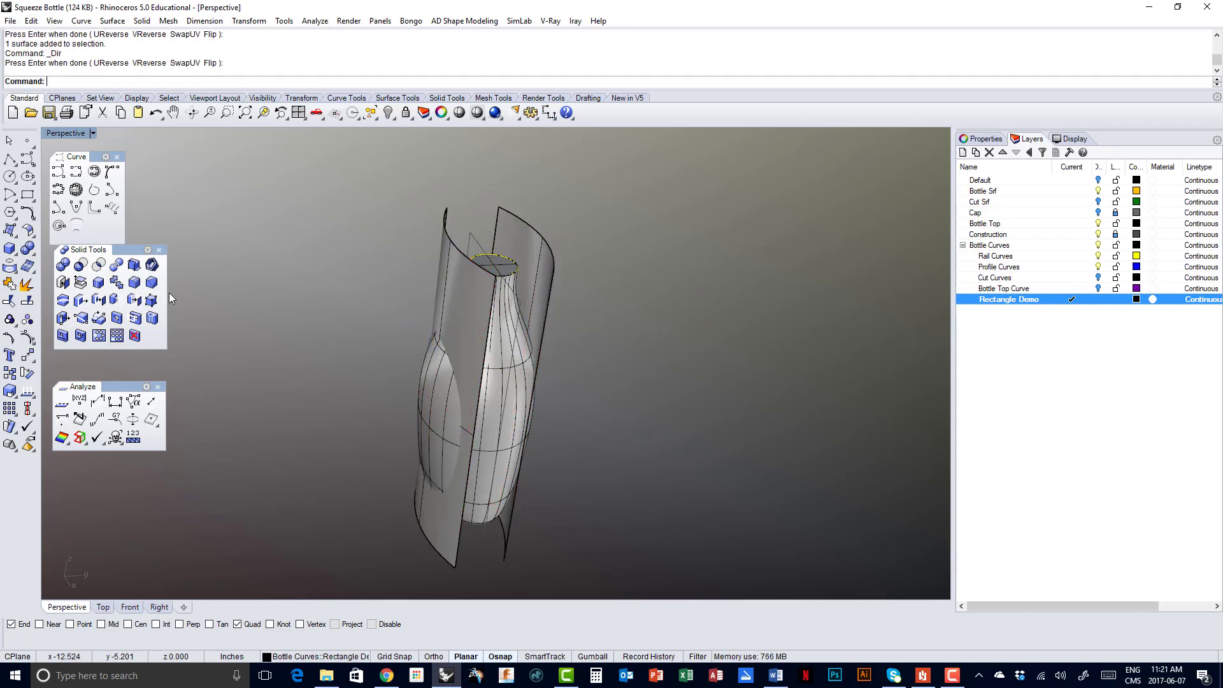
Subtract both lofted surfaces from the bottle with BooleanDifference, keeping DeleteInput=Yes, and view the flattened sides
left_click(80, 268)
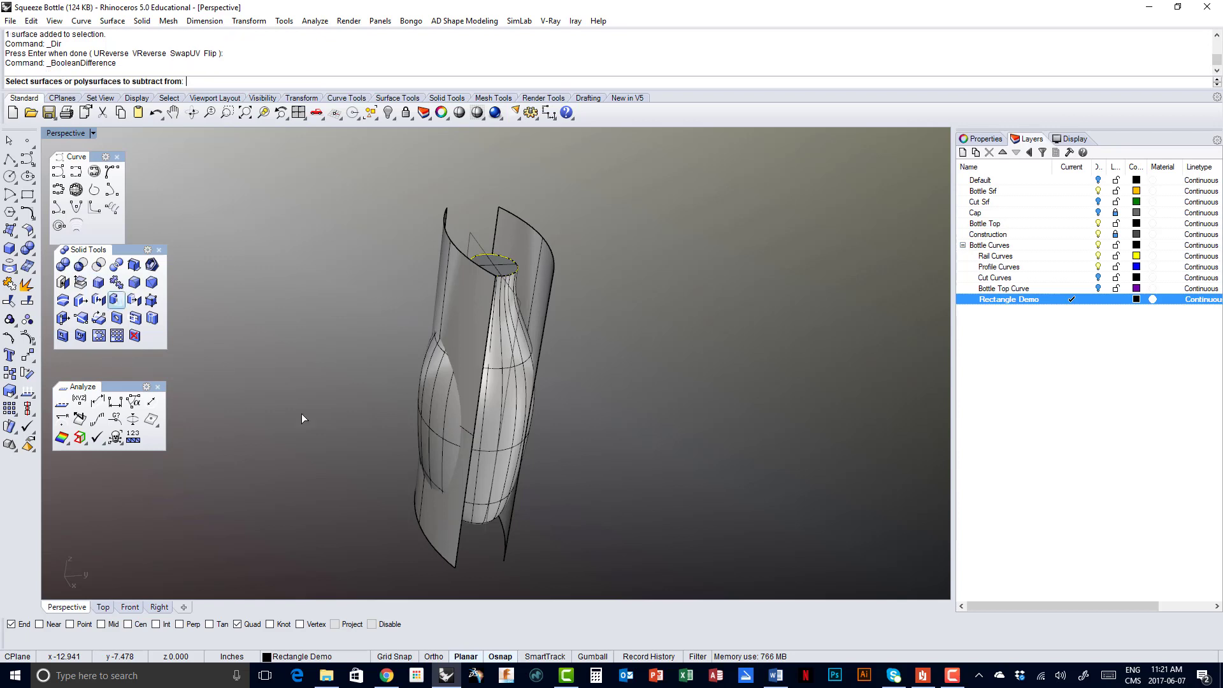
left_click(499, 420)
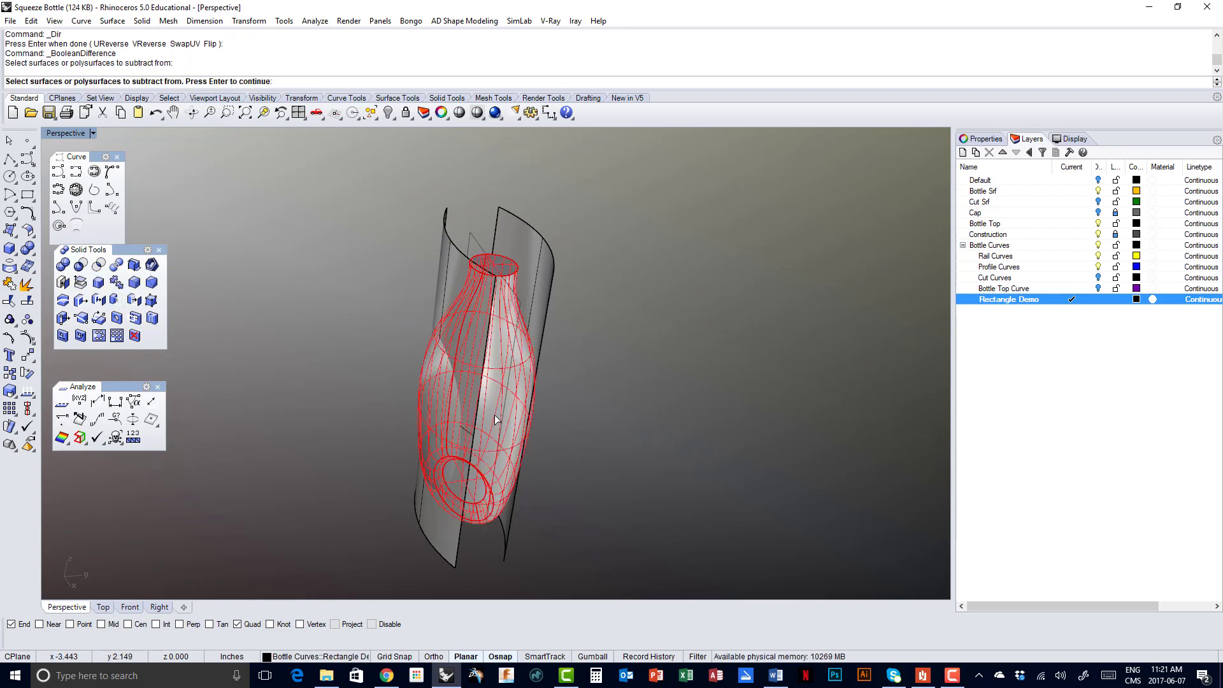
right_click(496, 418)
left_click(446, 265)
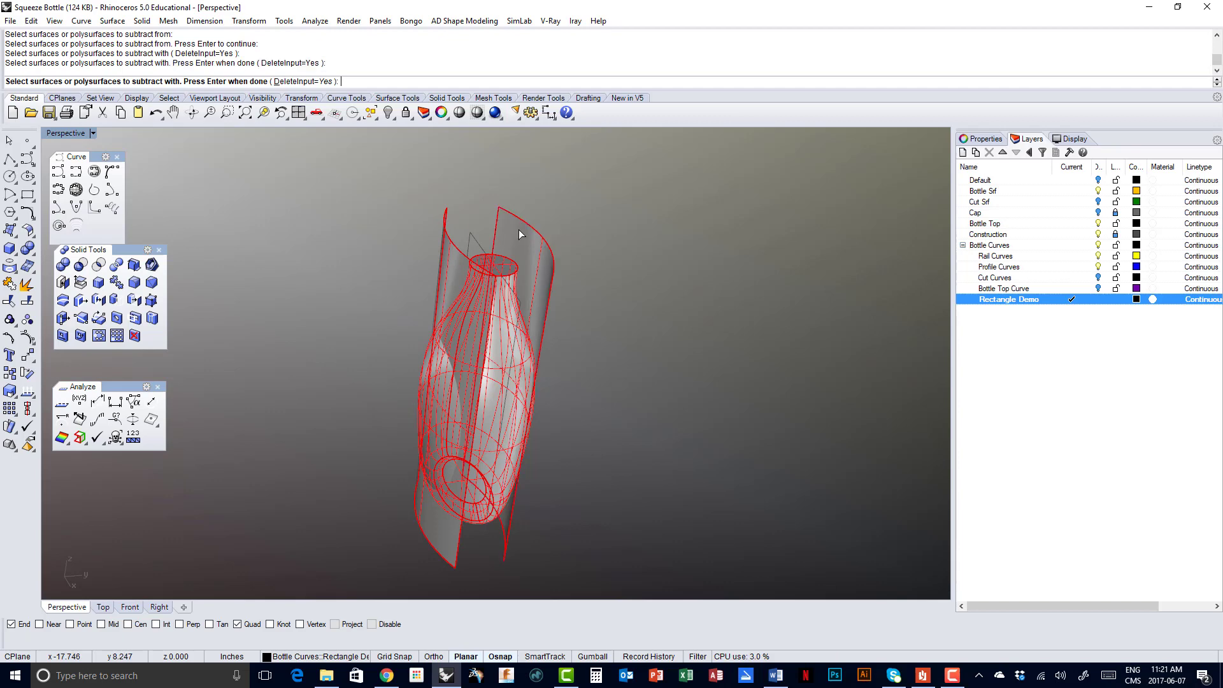
key("Return")
right_click_drag(542, 320, 495, 301)
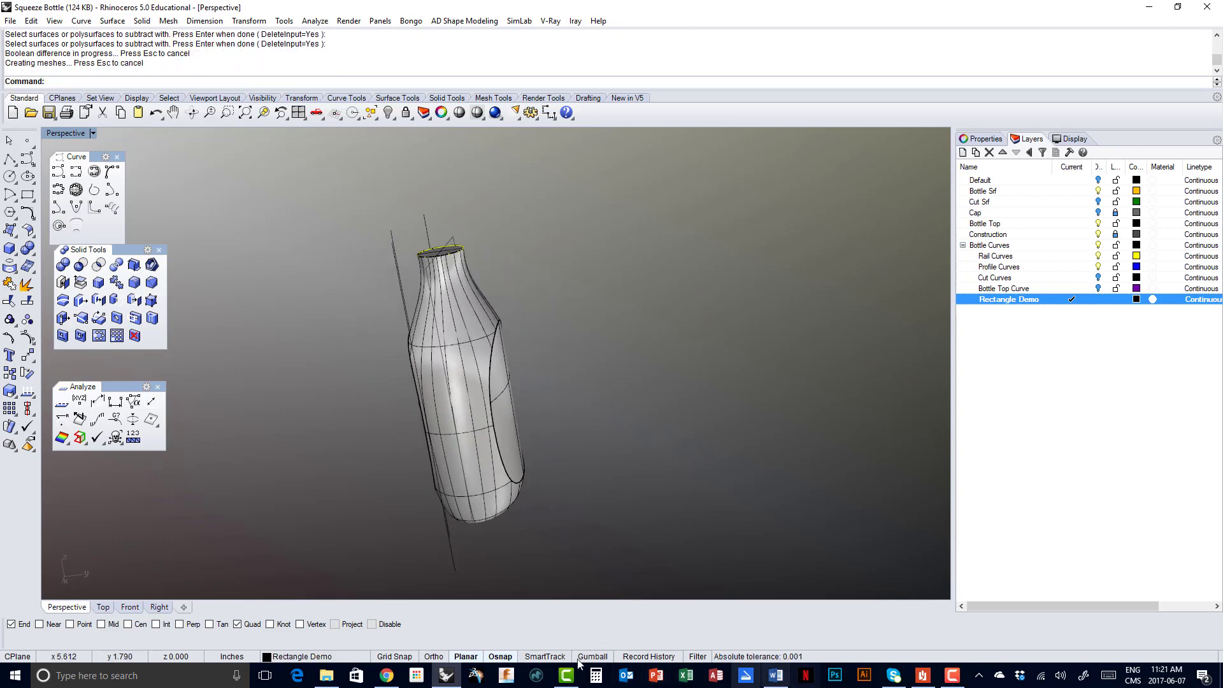
Switch to the training manual PDF and examine the "Create the bottle's top" instructions and the dimensioned profile curve drawing
left_click(935, 679)
scroll(527, 465, "down", 10)
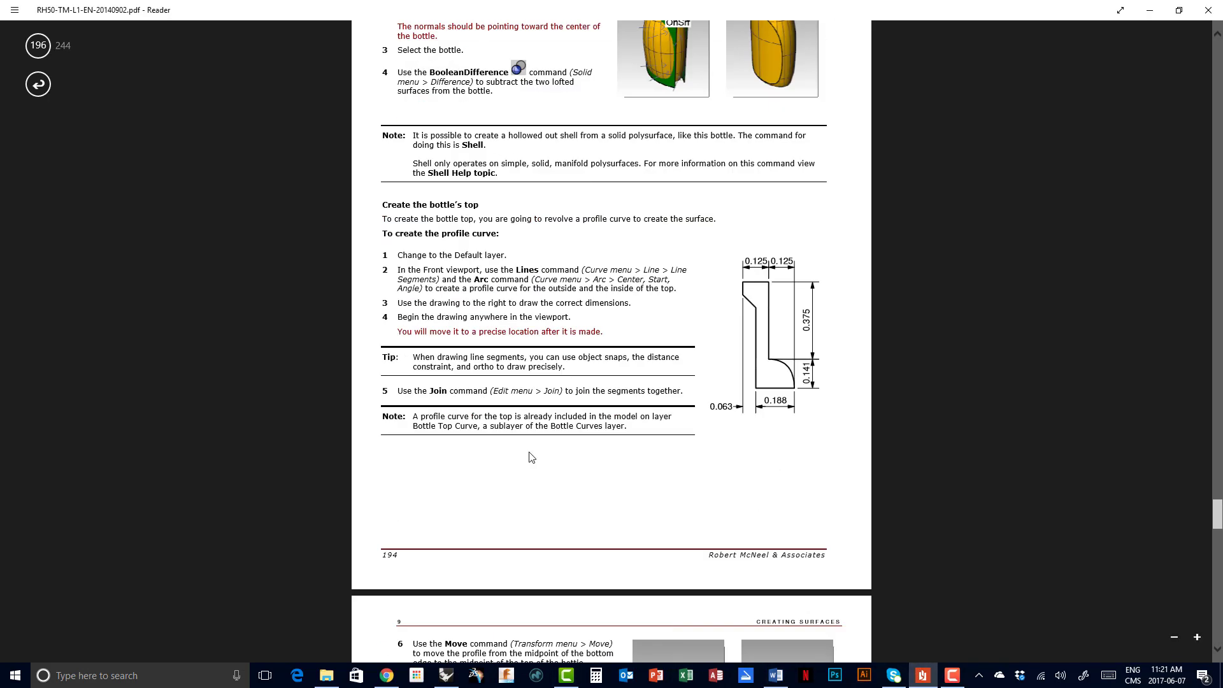
scroll(771, 309, "down", 1)
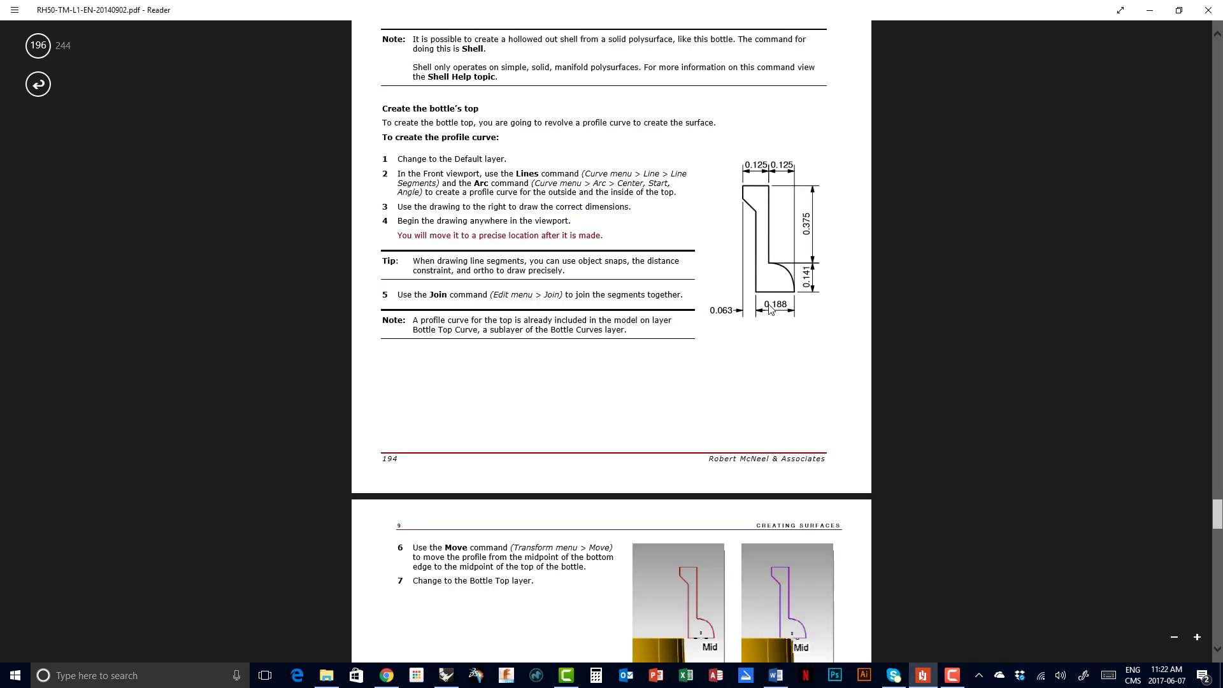
scroll(771, 310, "down", 1)
scroll(771, 309, "up", 2)
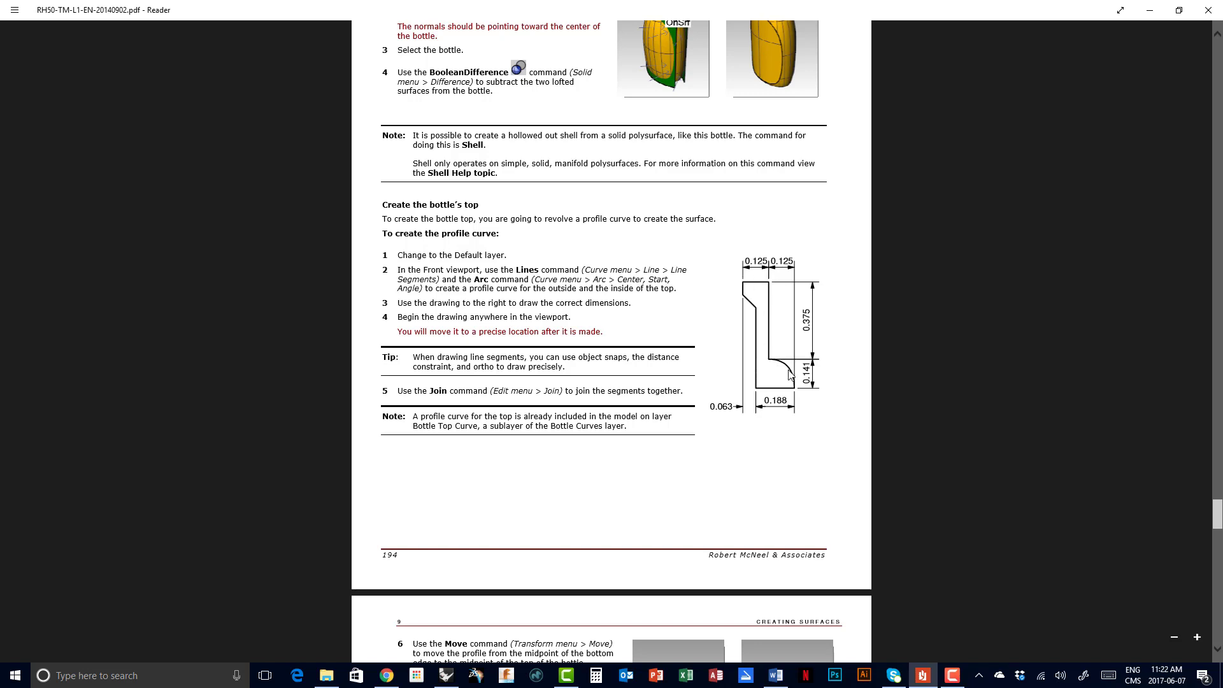
scroll(731, 282, "down", 3)
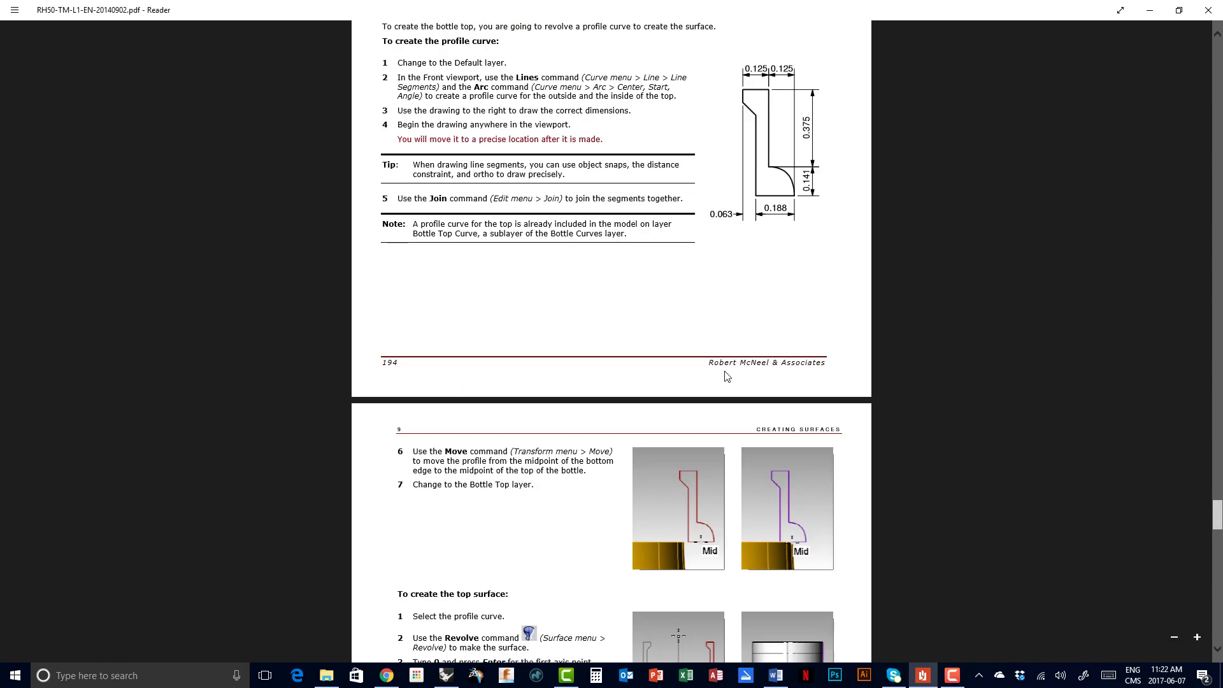